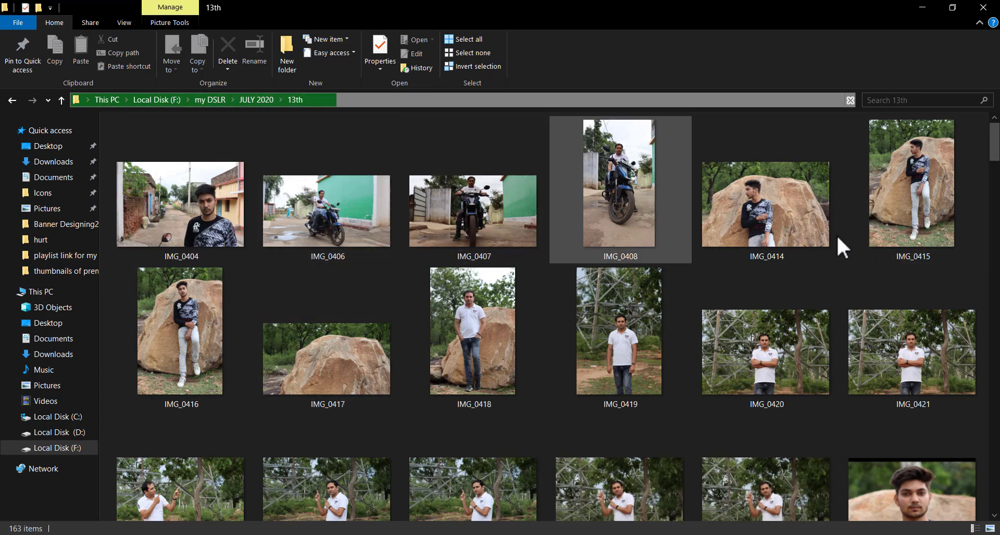
Find the photo IMG_0574 in the 13th folder and open it in Photoshop
drag(998, 143, 974, 482)
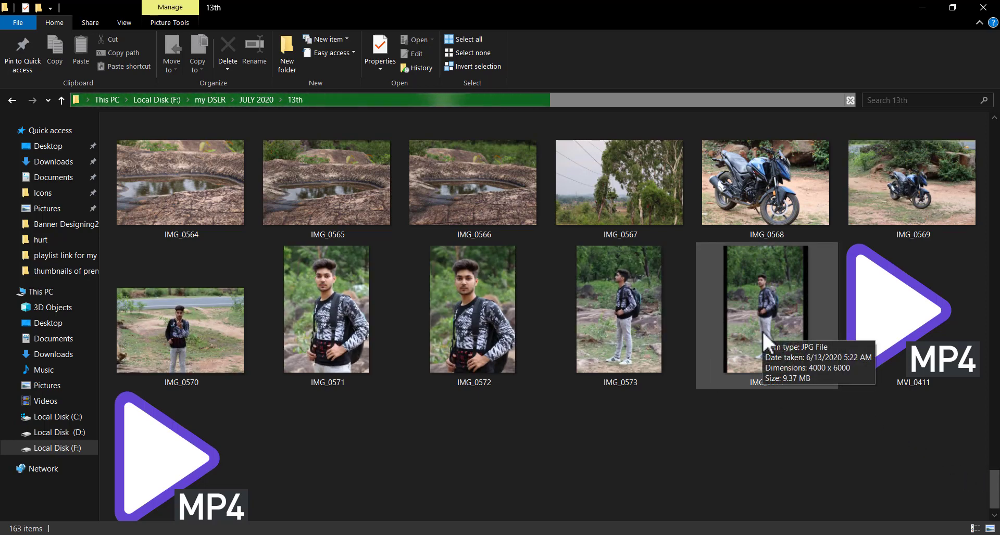
click(625, 313)
click(732, 364)
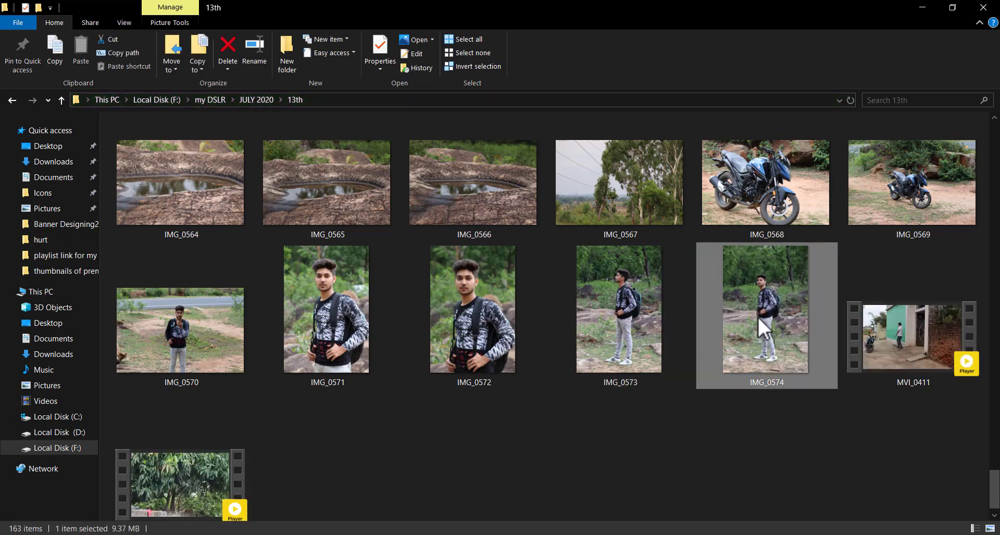
drag(757, 315, 504, 335)
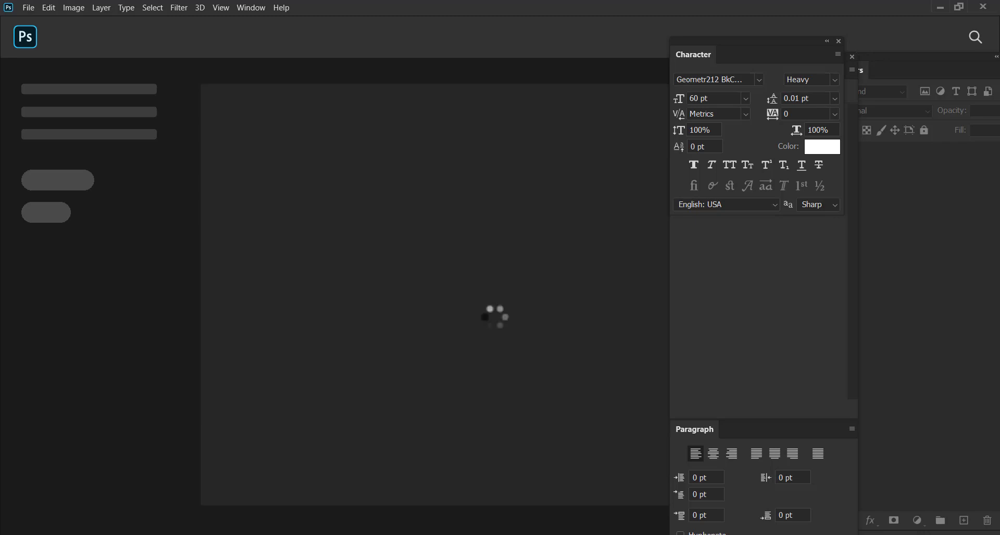
key(Caps_Lock)
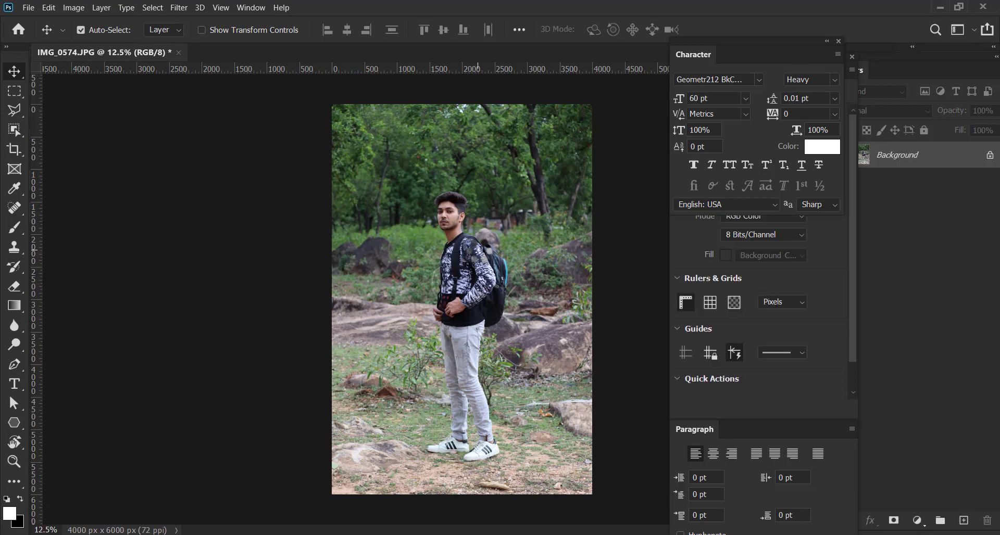
Zoom in on the man's upper body and convert the locked Background into the editable layer Layer 0
key(ctrl+plus)
key(ctrl+plus)
key(ctrl+plus)
key(ctrl+plus)
key(ctrl+plus)
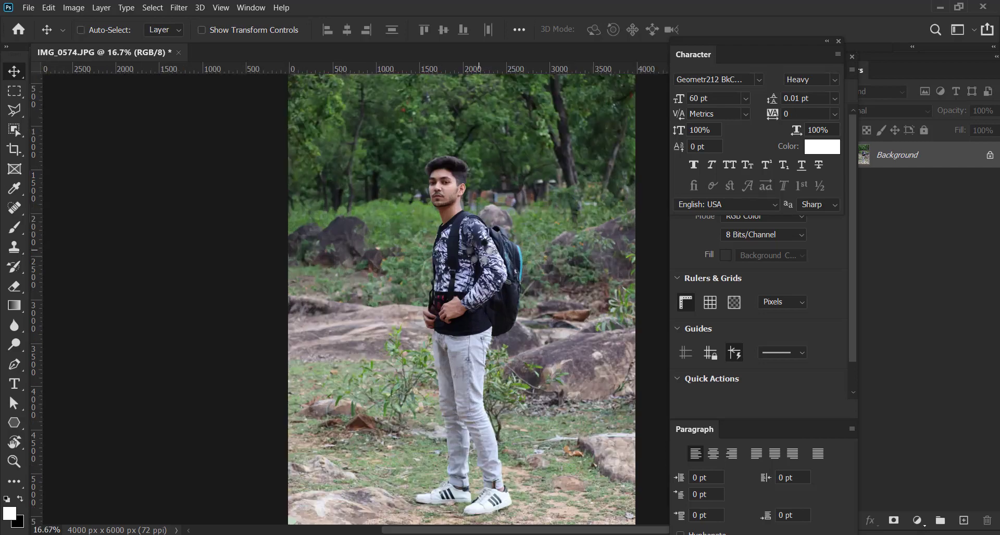
key(space)
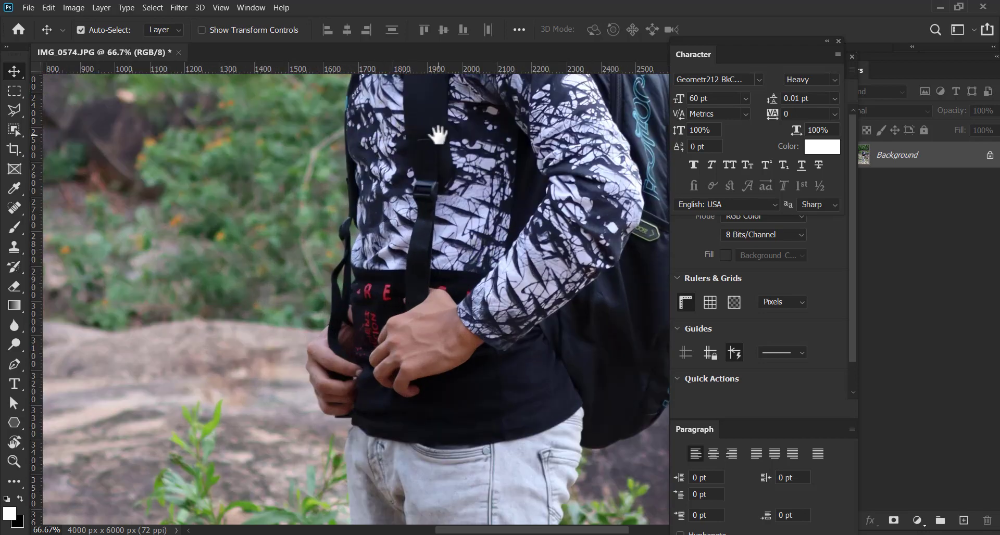
drag(469, 119, 366, 342)
drag(267, 277, 291, 248)
click(859, 194)
double_click(934, 171)
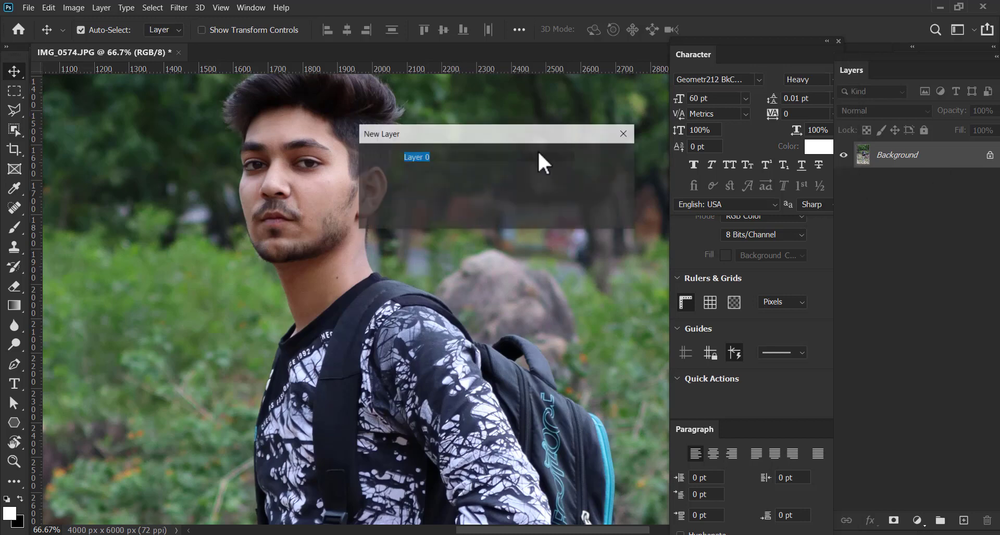
click(604, 163)
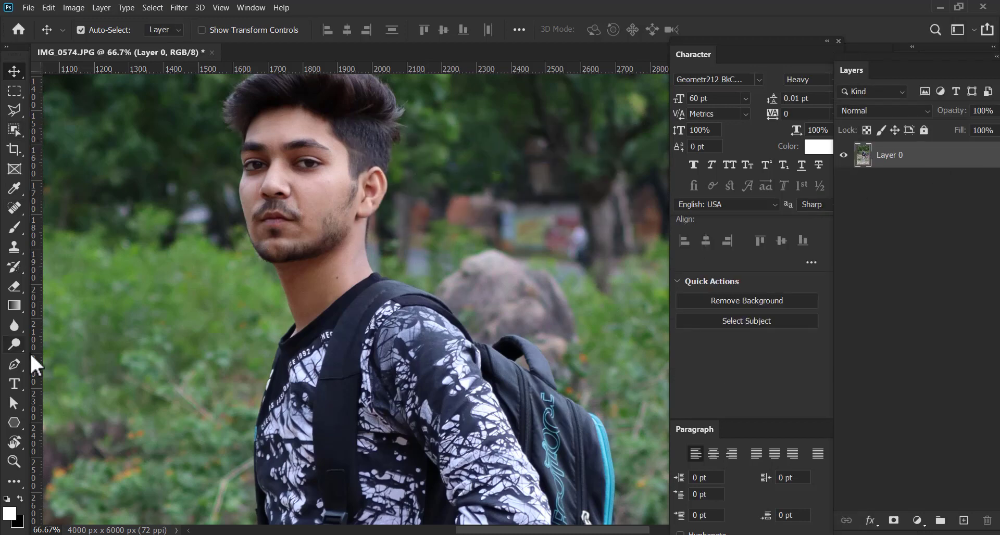
key(XF86AudioMute)
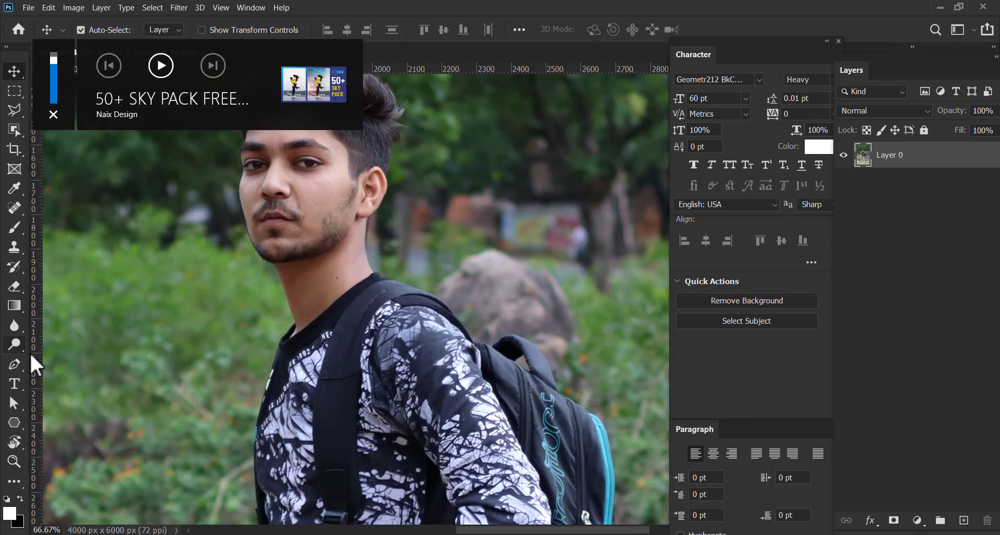
Start a Pen tool path under the man's chin and curve it up along the jawline
key(p)
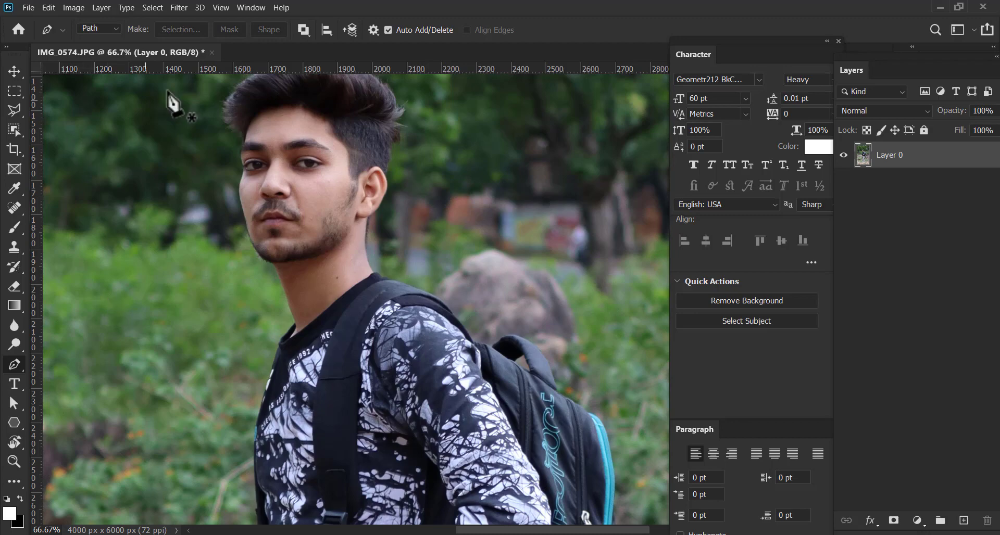
key(ctrl+plus)
key(ctrl+plus)
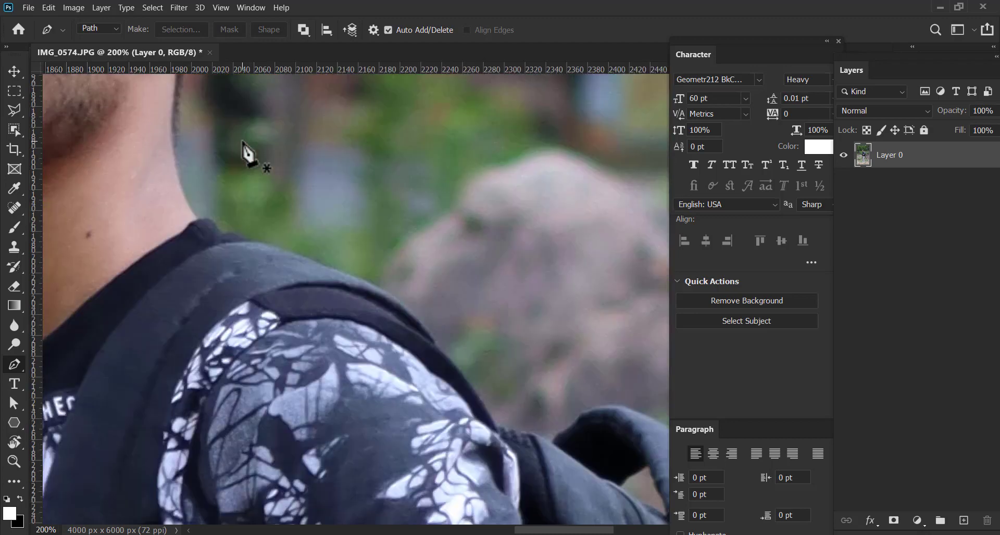
key(space)
drag(320, 212, 588, 437)
drag(278, 164, 172, 133)
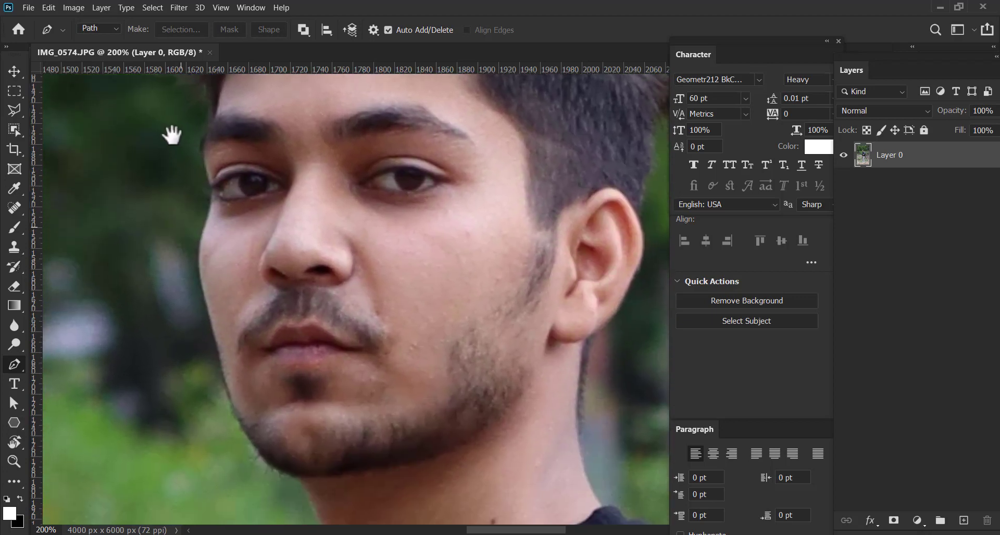
click(292, 474)
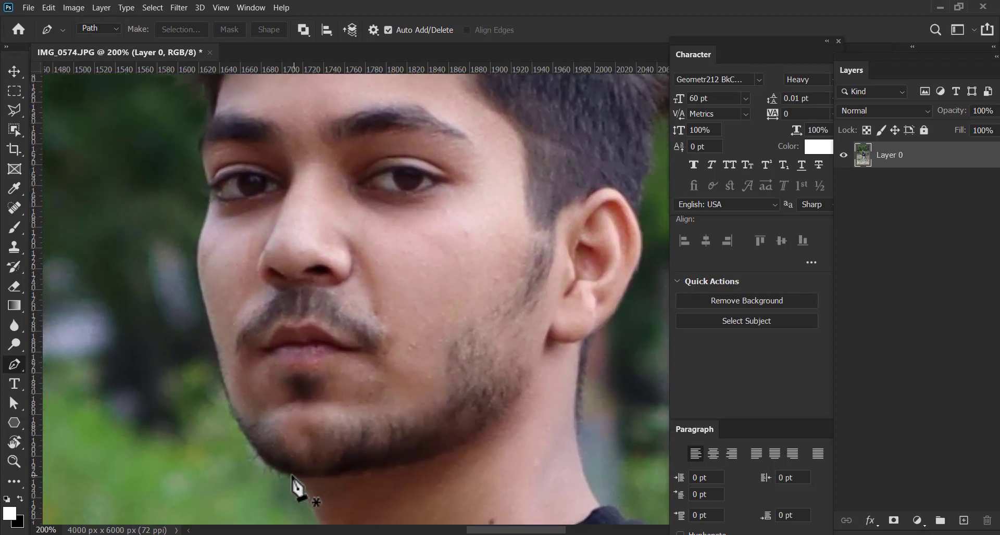
drag(224, 382, 201, 287)
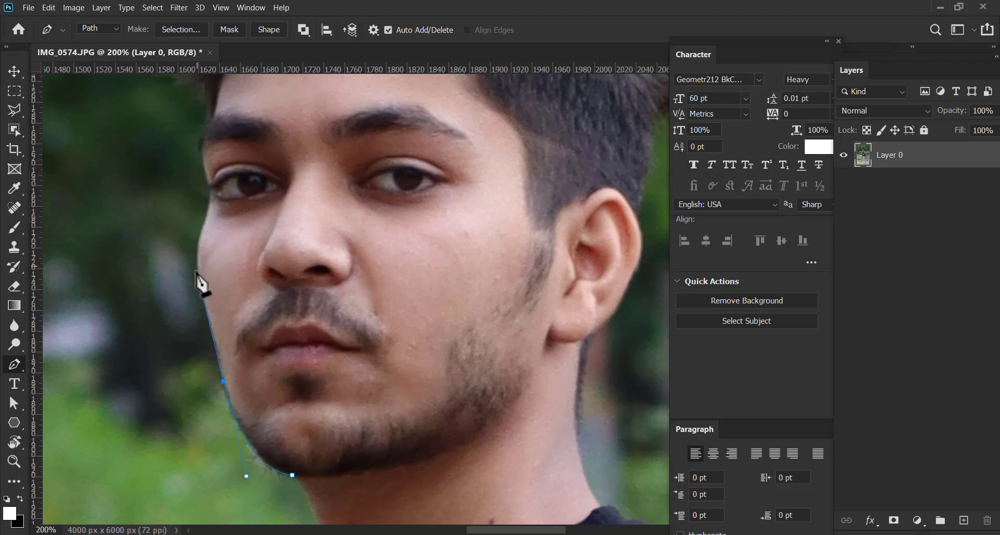
Continue the path with curved points up the cheek and beside the eye, undoing the trial point at the eyebrow
drag(200, 236, 207, 197)
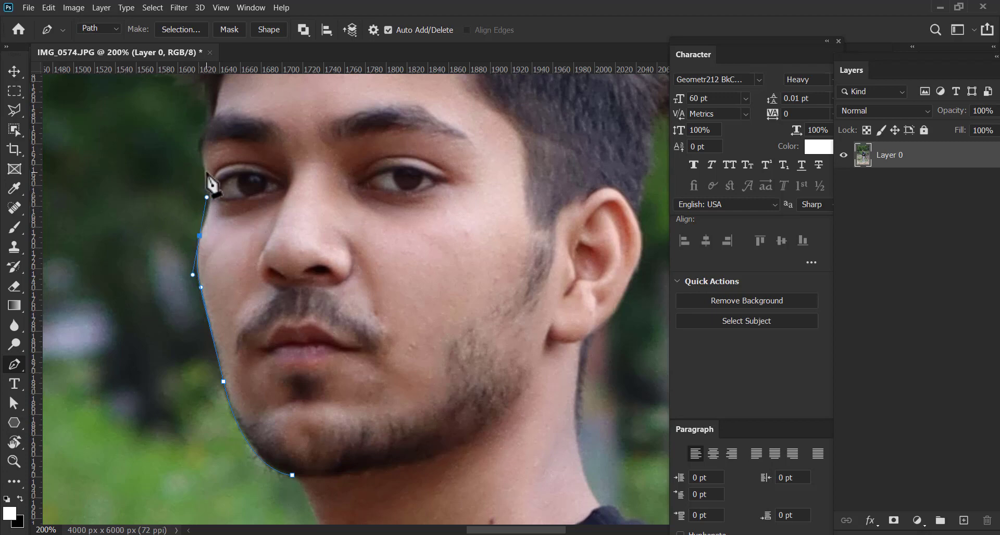
drag(205, 170, 196, 139)
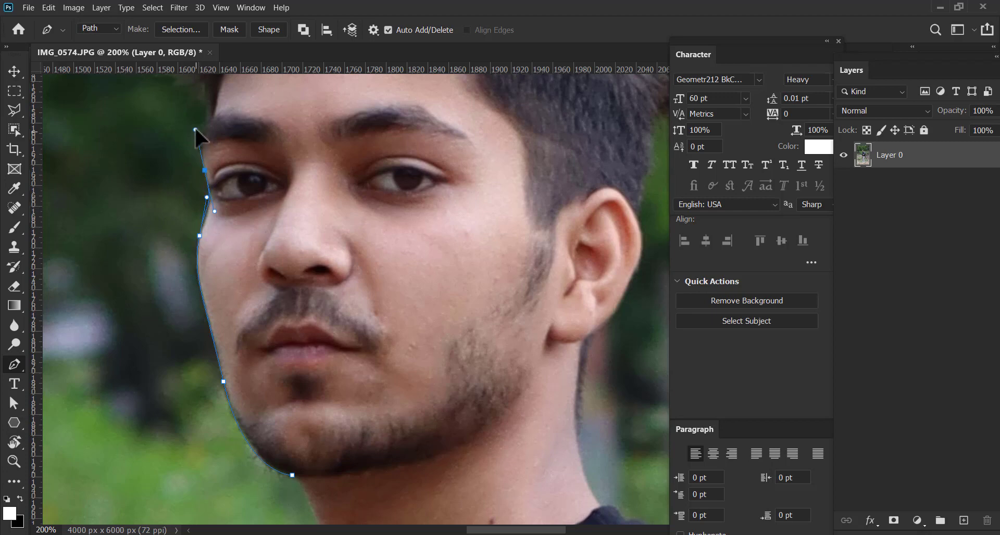
drag(222, 189, 240, 346)
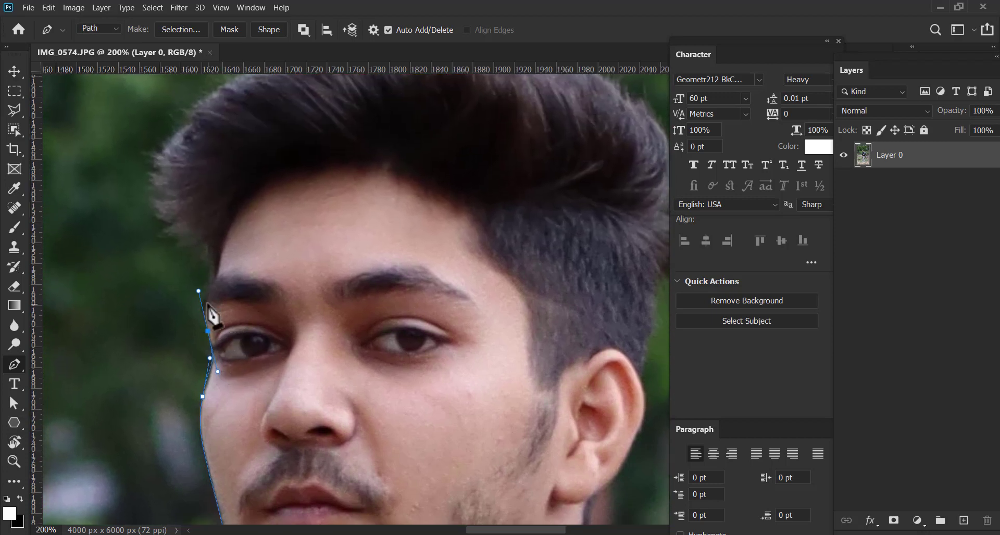
drag(213, 279, 217, 267)
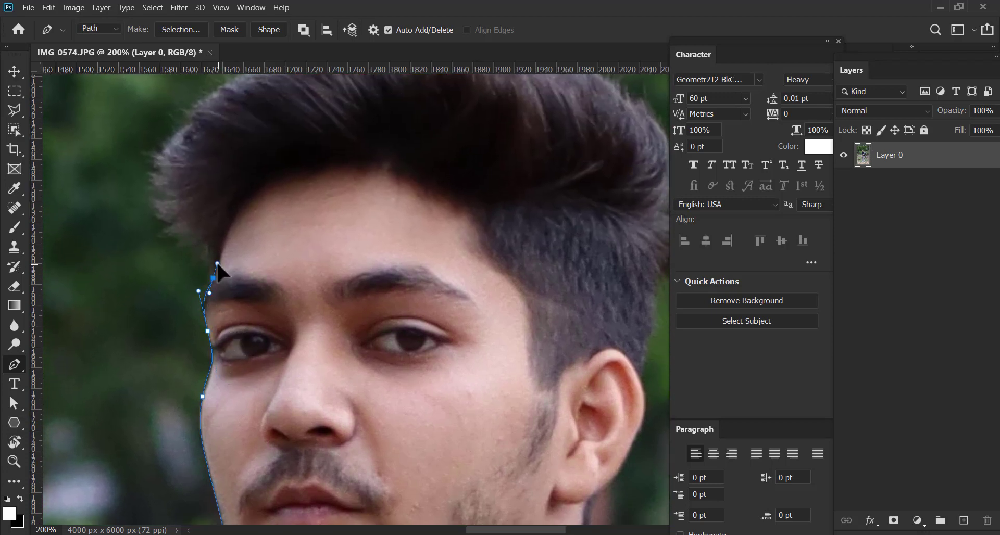
key(ctrl+z)
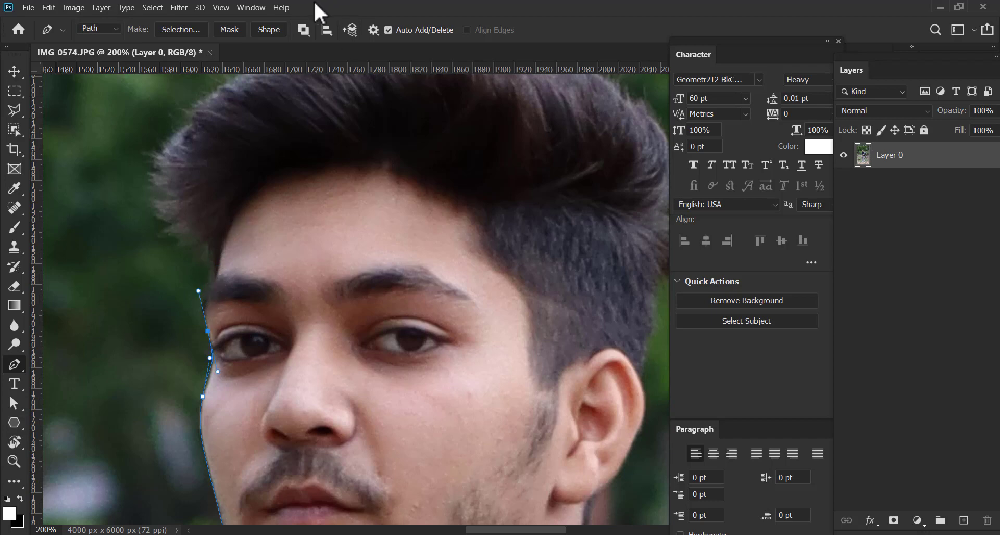
Enable the Rubber Band preview in the Pen tool's path options
click(372, 30)
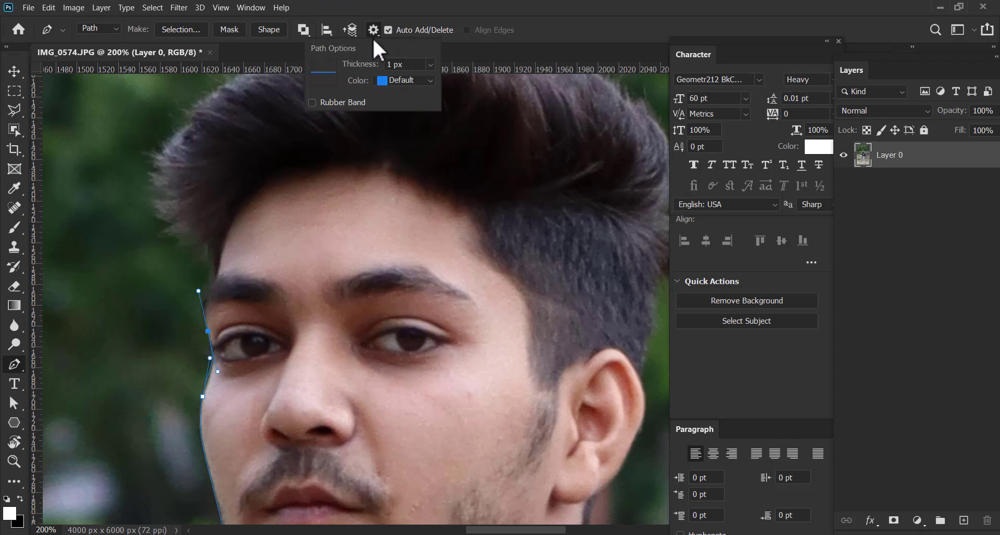
click(312, 102)
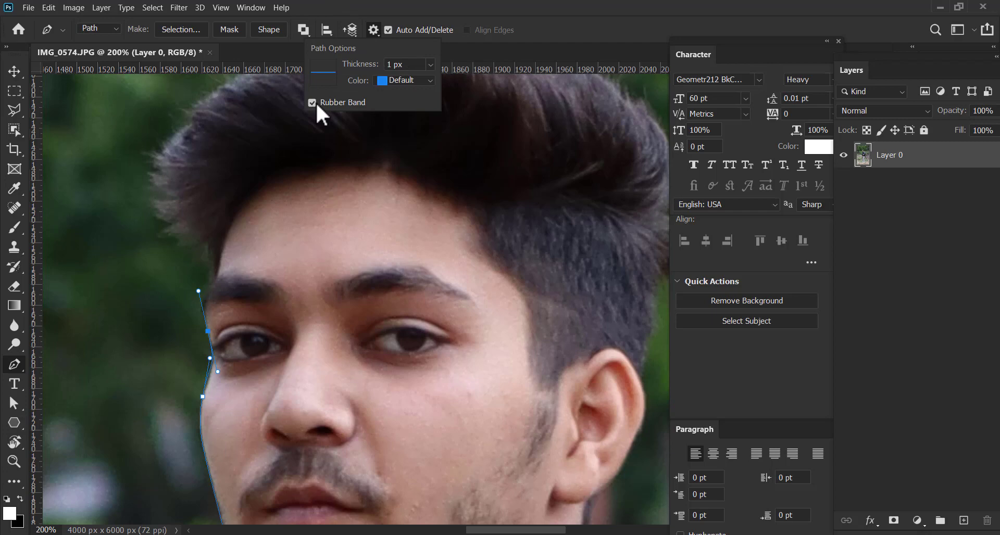
click(488, 20)
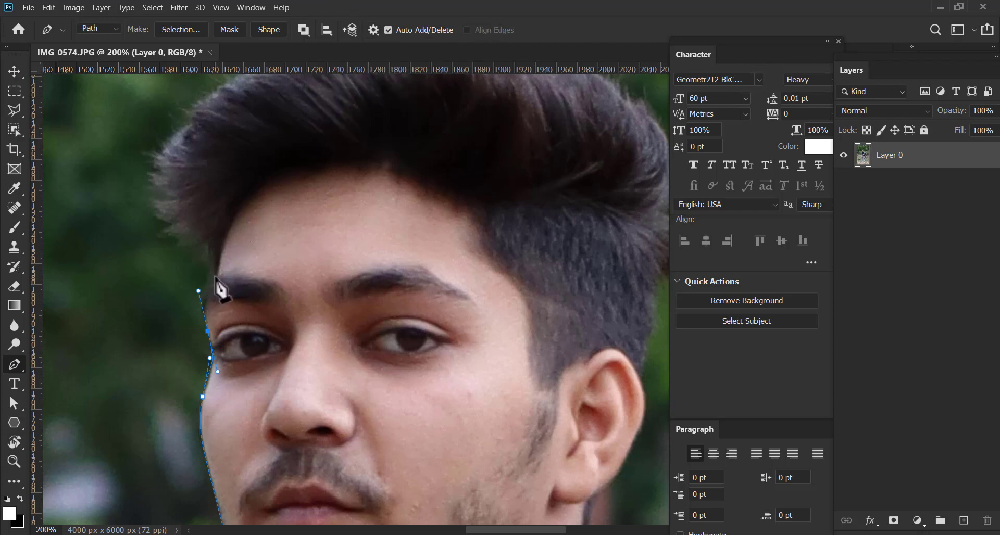
Remove the eye anchor's outgoing handle and extend the path past the eyebrow to the hairline, making the eyebrow anchor a corner too
key(alt)
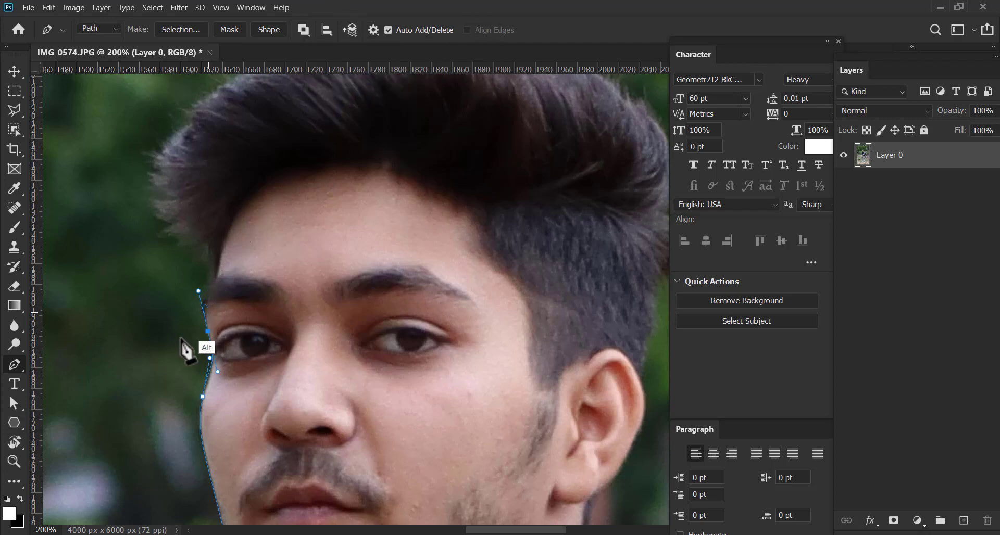
alt+click(208, 331)
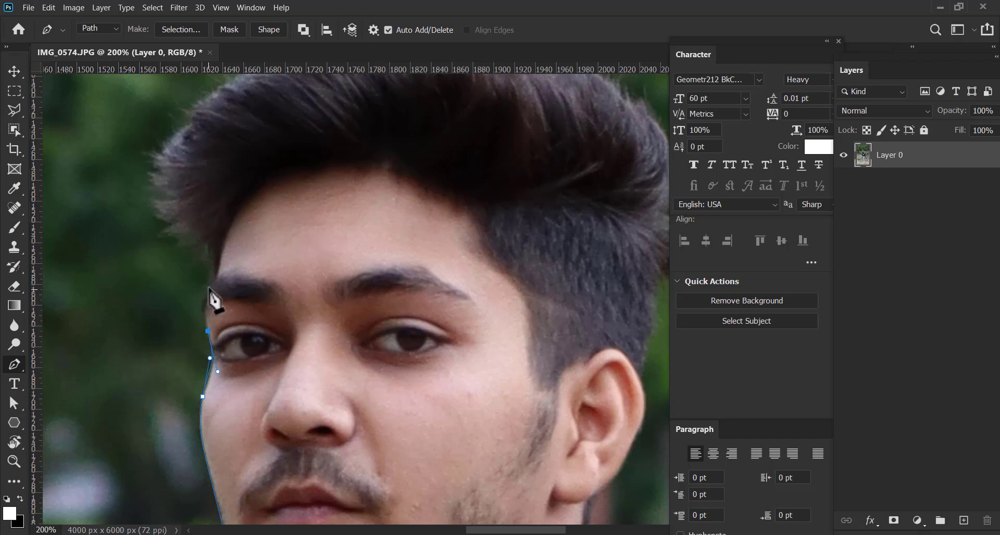
drag(212, 281, 224, 245)
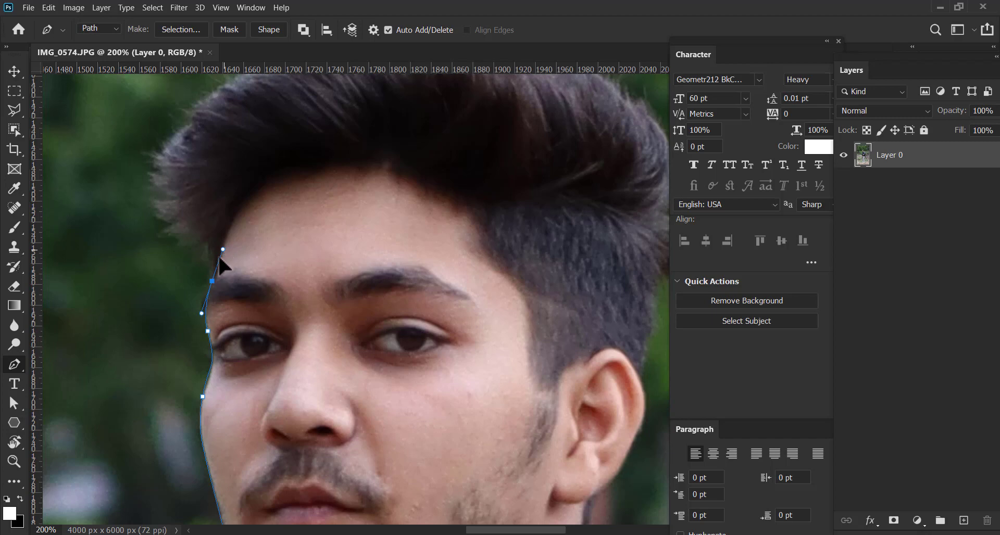
alt+click(212, 281)
click(202, 244)
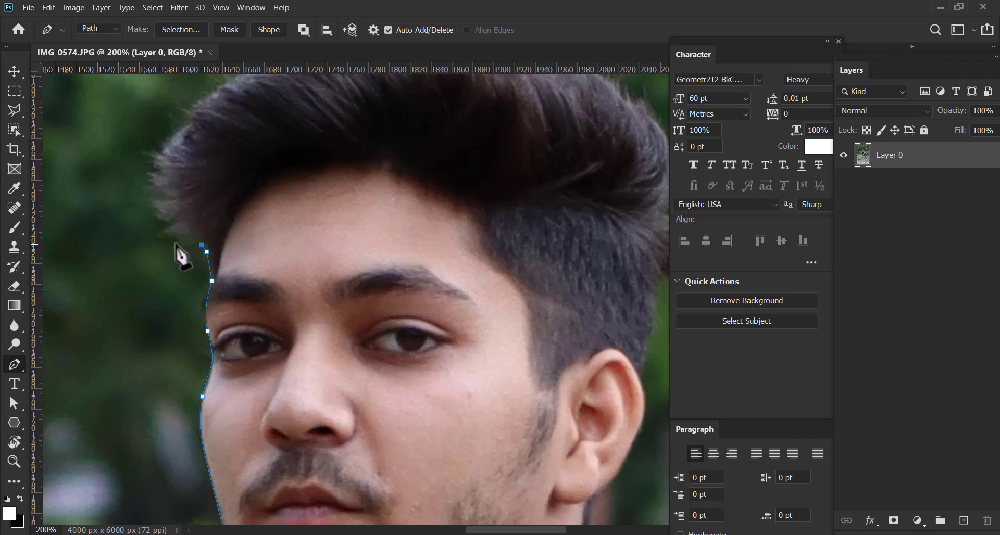
Add straight path segments around the loose strands at the front of the hair and up its front slope
click(166, 248)
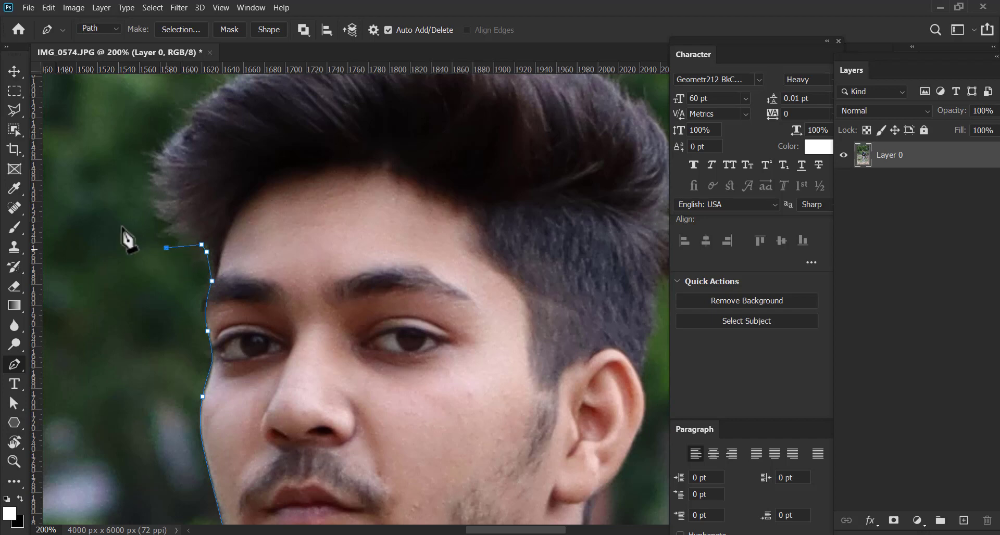
click(138, 208)
click(128, 164)
drag(165, 146, 134, 270)
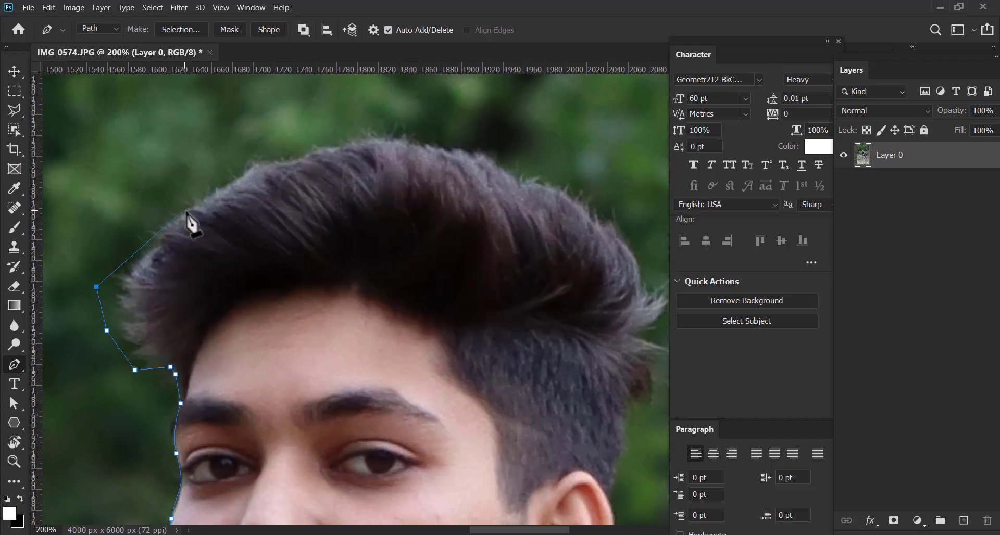
click(187, 211)
click(238, 179)
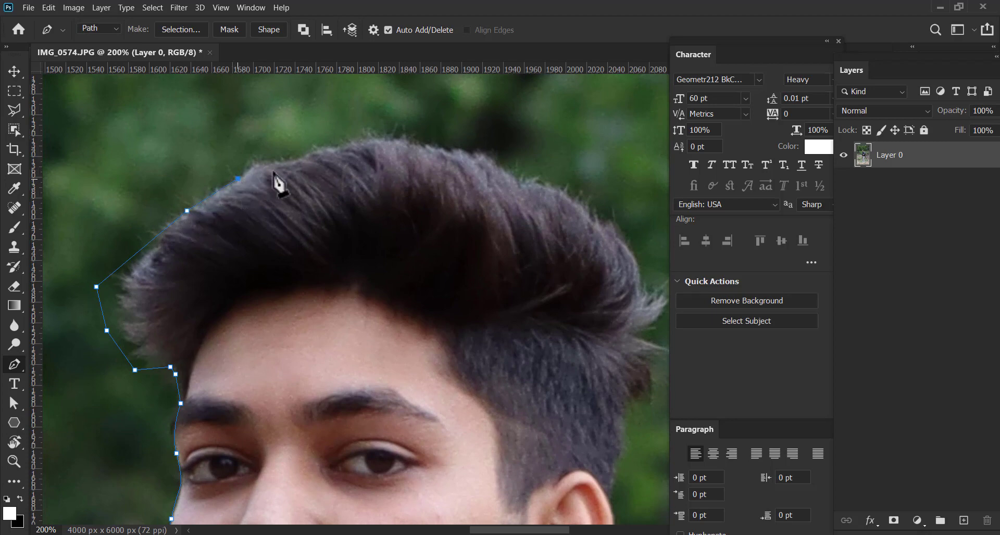
Carry the path over the top of the hair and curve it down the back of the head
drag(398, 141, 460, 144)
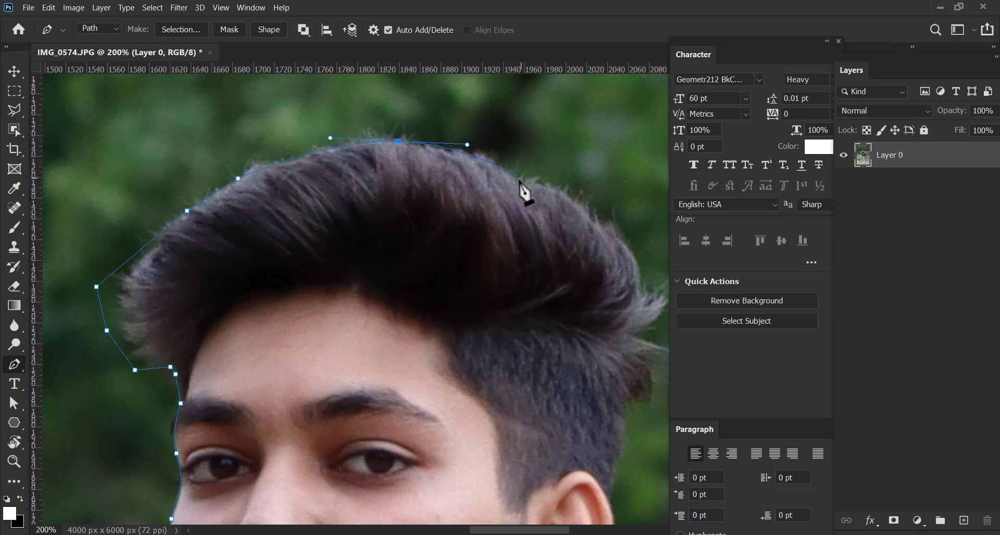
click(518, 179)
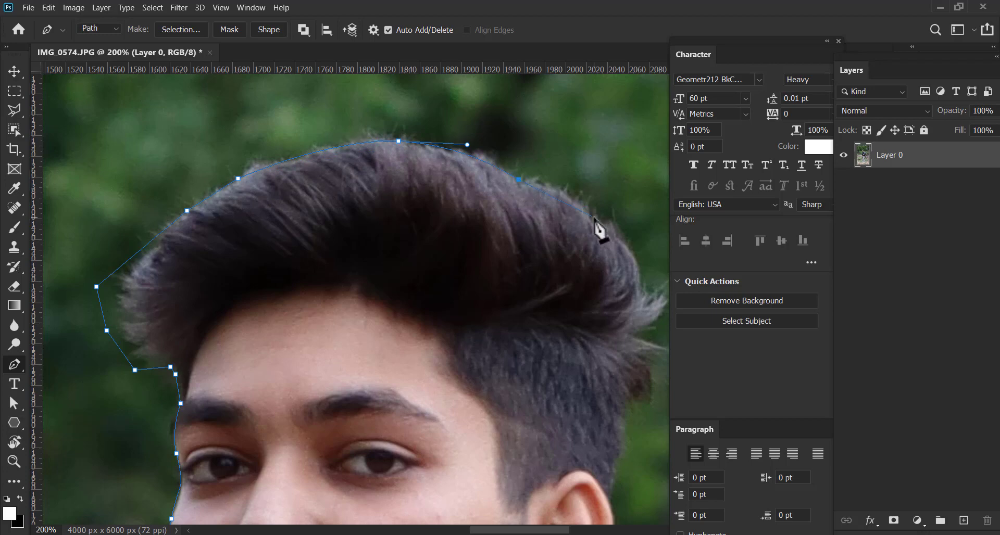
click(594, 217)
drag(637, 303, 624, 358)
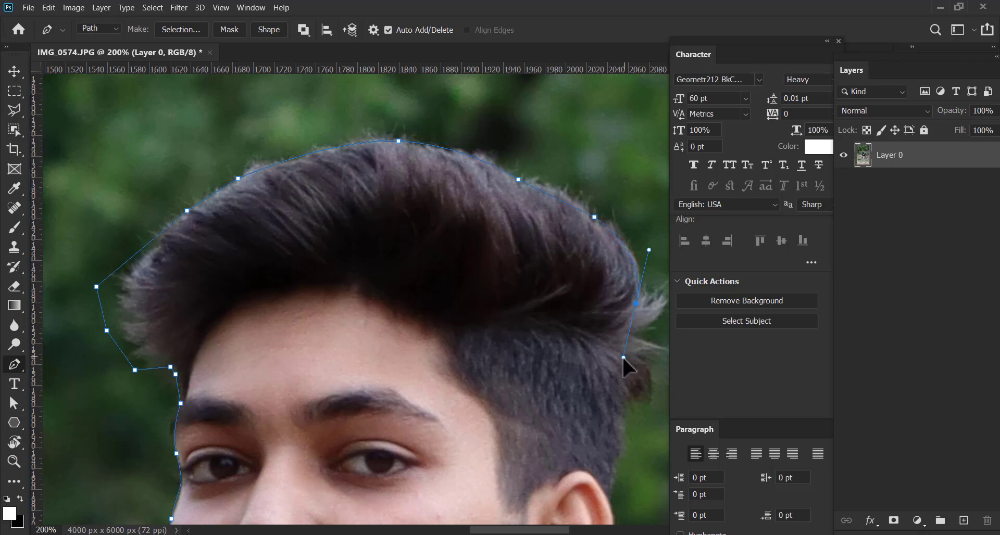
Undo the trial point on the stray strands and remove the outgoing handle from the anchor at the back of the hair
drag(620, 306, 438, 178)
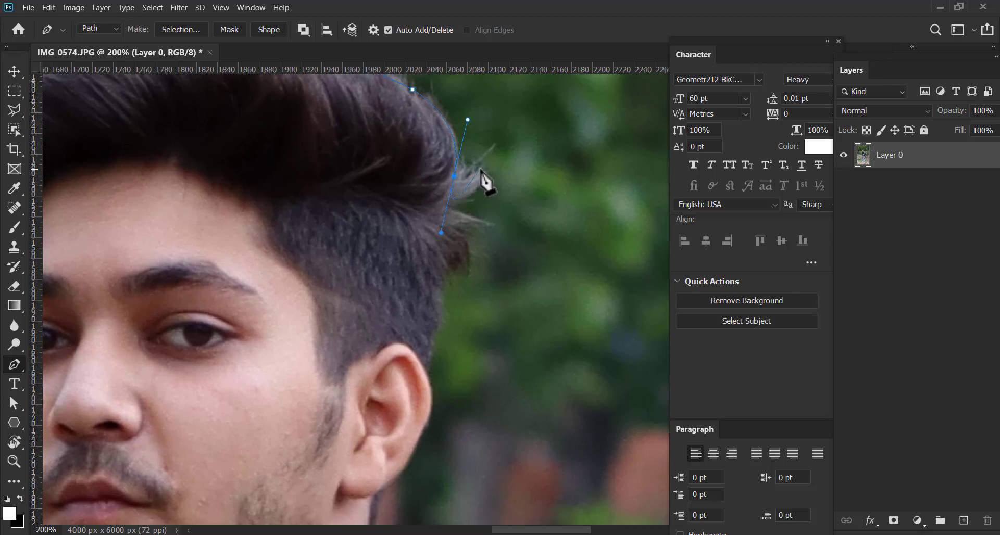
drag(480, 168, 496, 160)
key(ctrl+z)
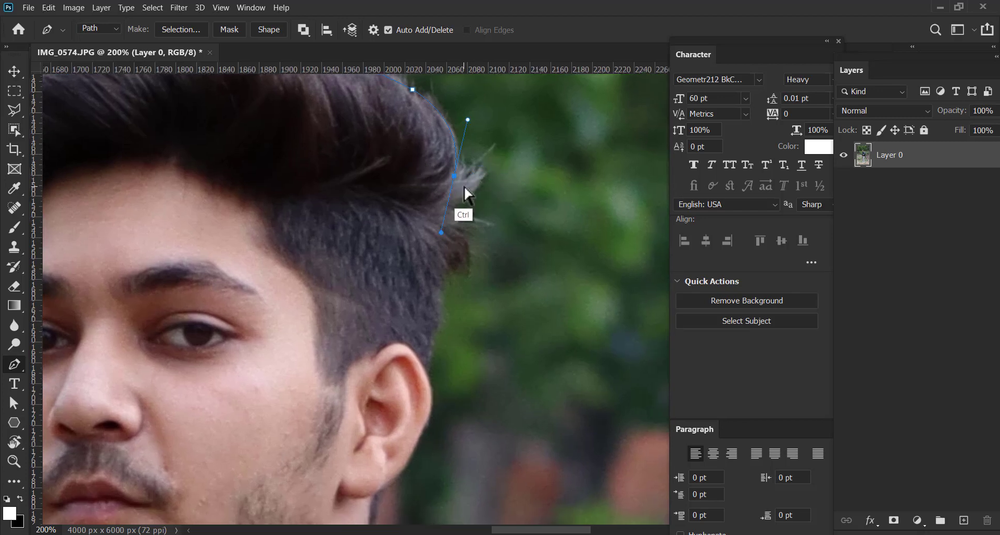
alt+click(456, 177)
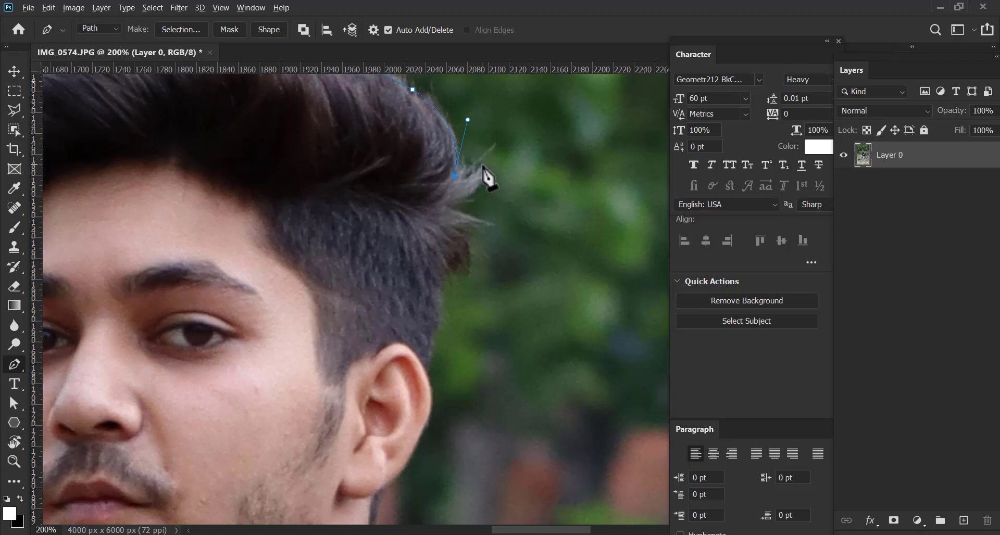
Trace the path around the stray strands and the small tuft at the back of the hair
drag(484, 166, 498, 149)
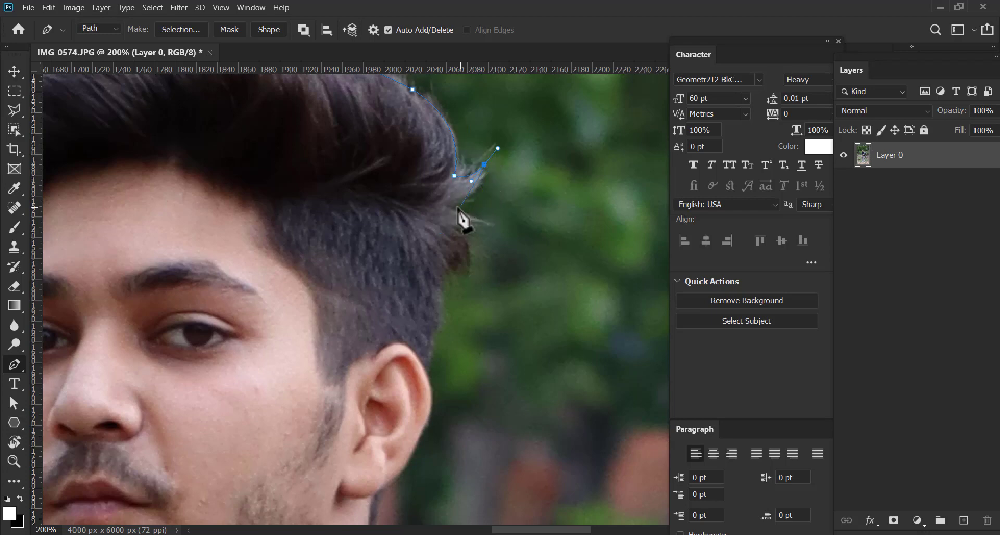
drag(451, 204, 421, 212)
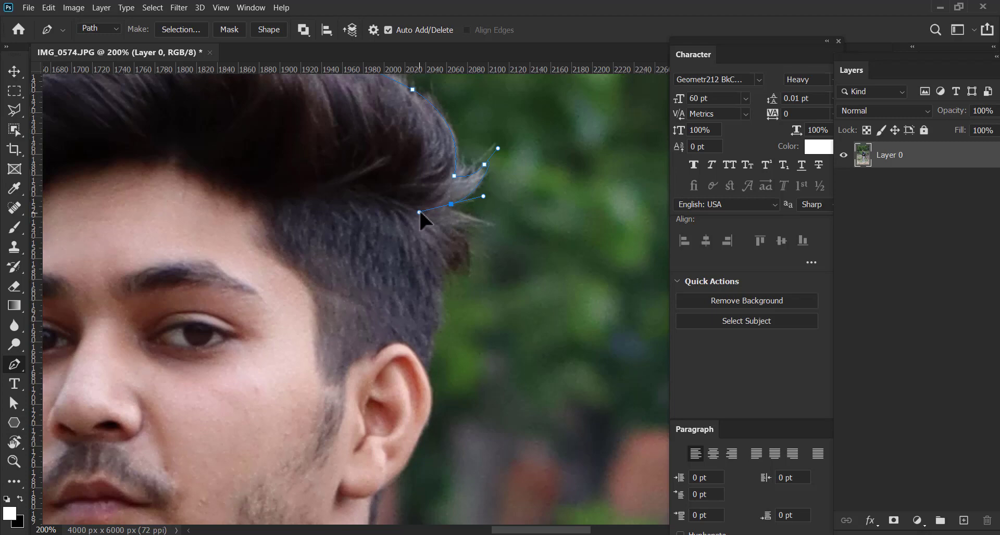
click(489, 221)
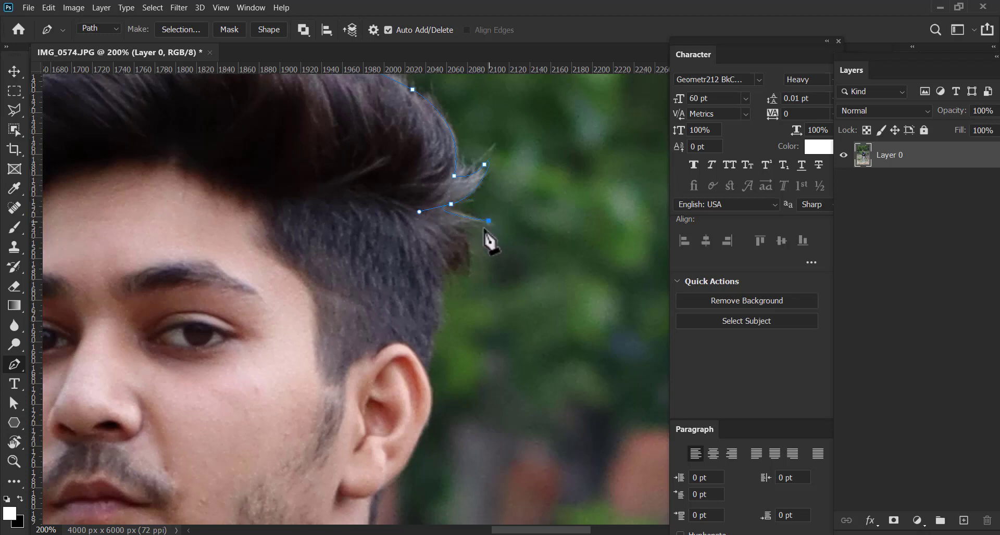
click(462, 236)
drag(470, 273, 466, 289)
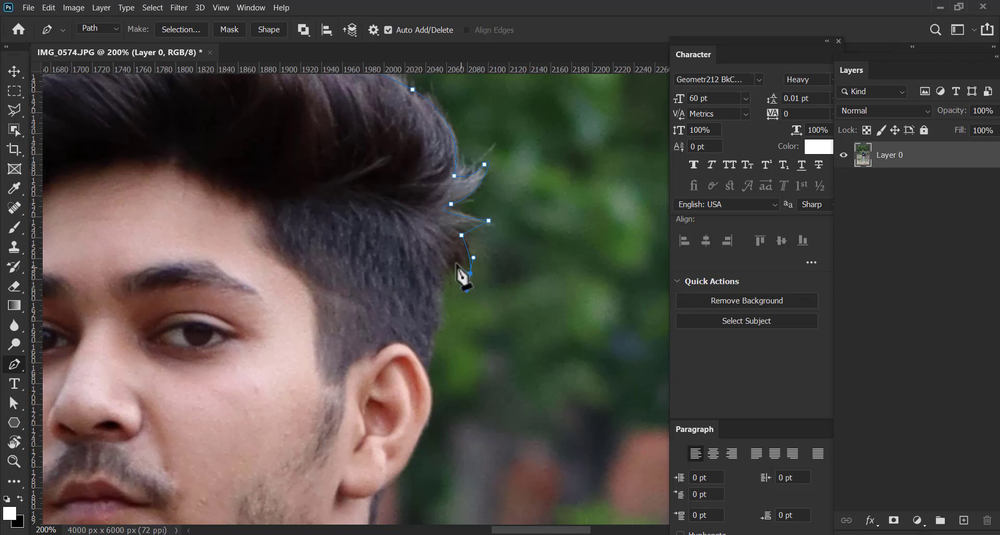
click(448, 260)
Carry the path down the short hair at the back of the head to the upper edge of the ear
scroll(453, 261, down, 2)
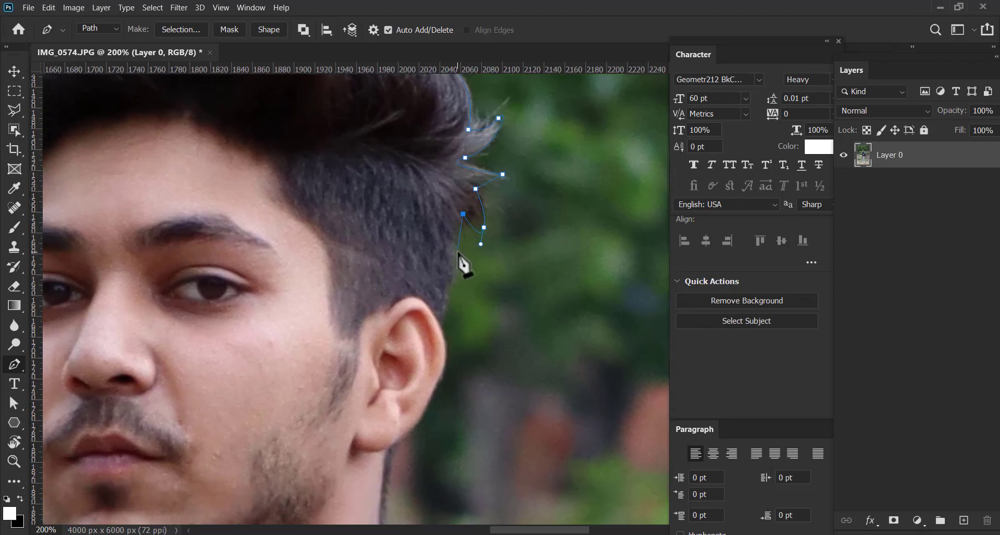
drag(456, 254, 448, 274)
scroll(453, 260, down, 2)
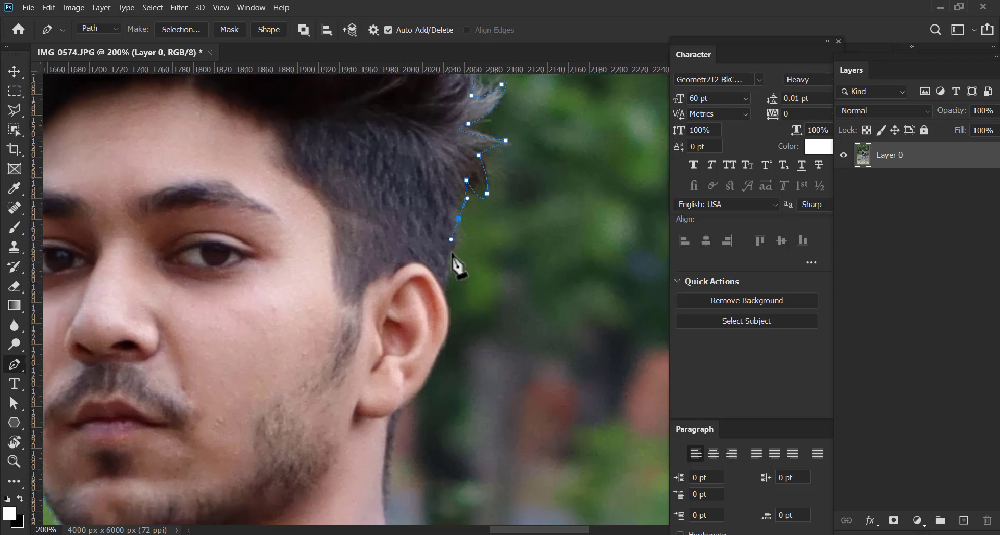
click(446, 289)
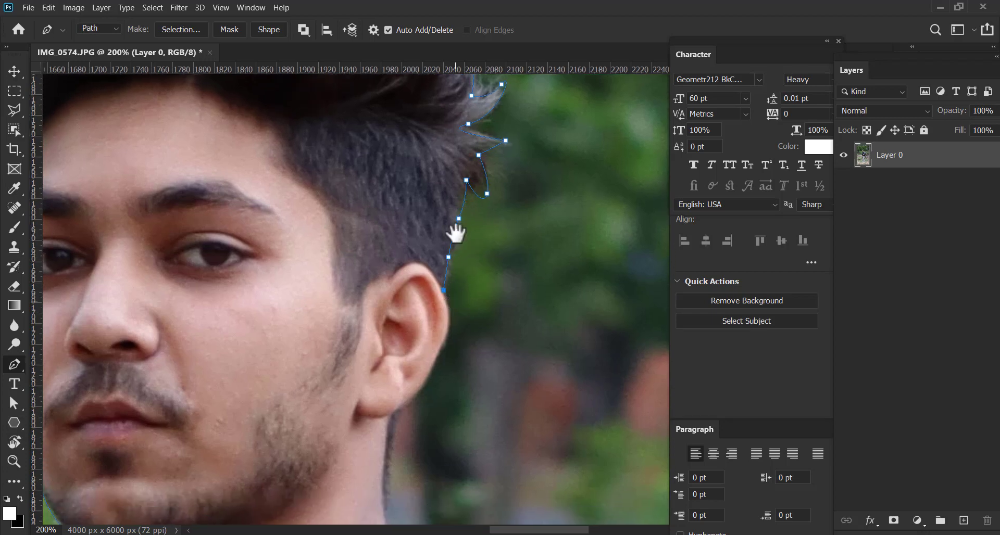
Curve the path around the ear's outer edge and place a corner point where the earlobe meets the neck
scroll(458, 229, down, 3)
drag(451, 252, 440, 276)
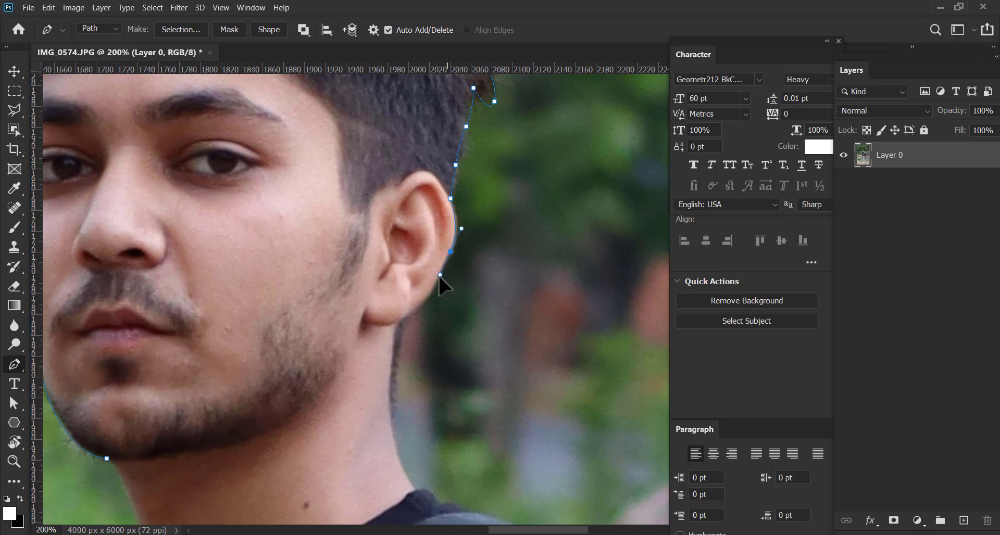
click(430, 294)
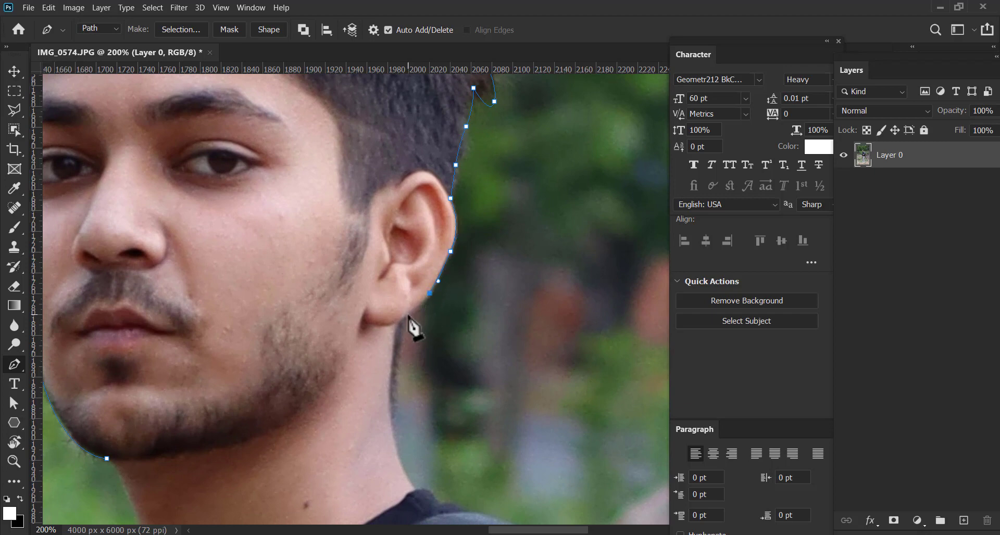
drag(398, 320, 407, 241)
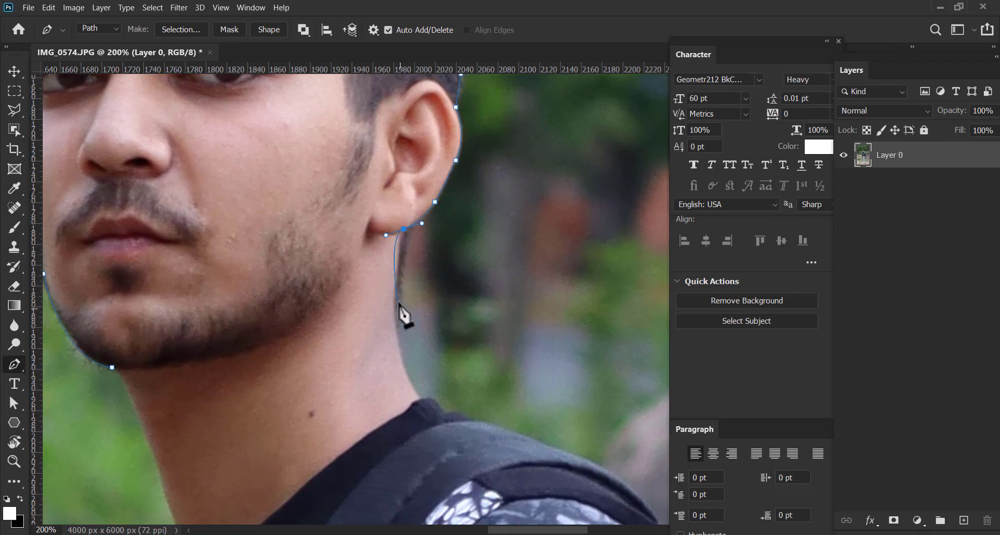
key(ctrl+z)
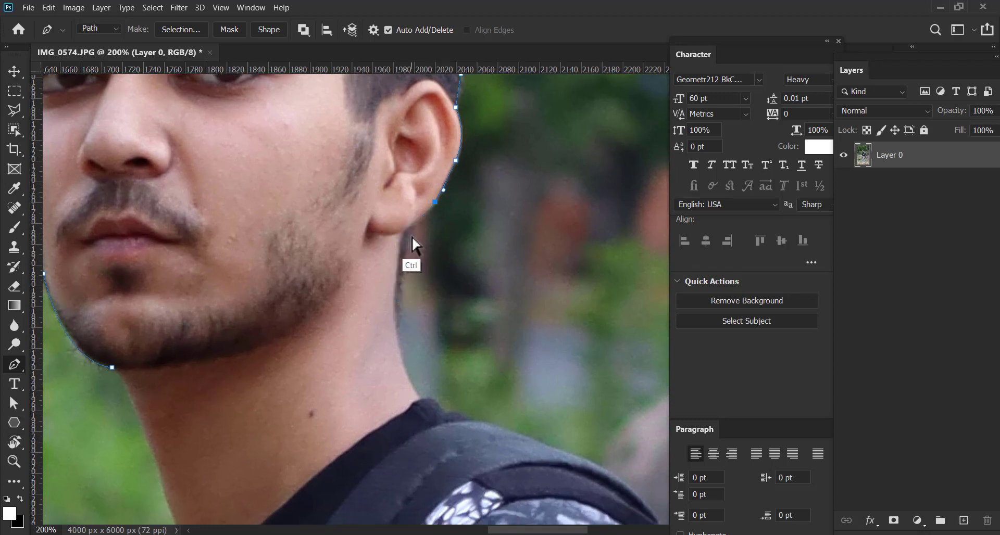
click(409, 227)
Extend the path down the back of the neck to the shirt collar and remove the collar anchor's outgoing handle
click(405, 261)
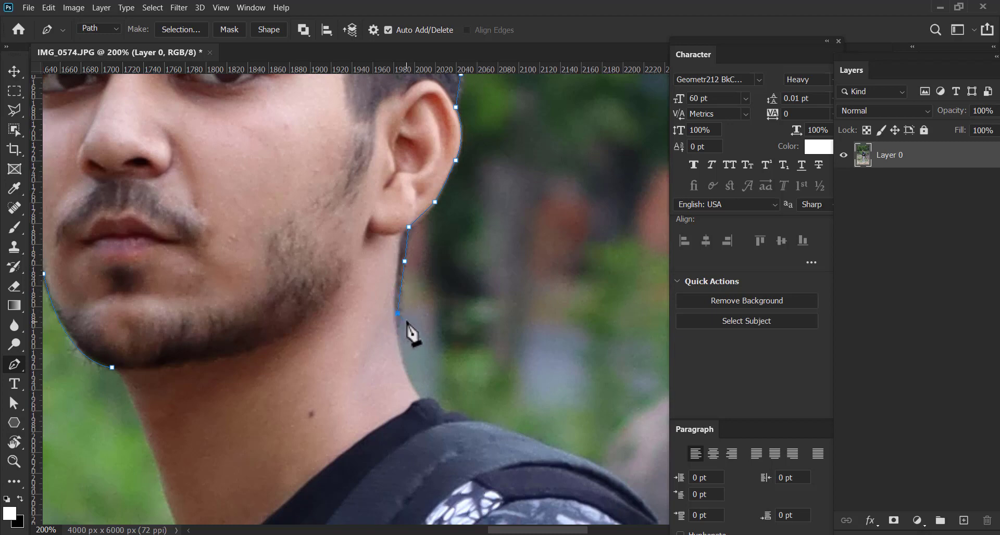
click(398, 314)
scroll(399, 312, down, 3)
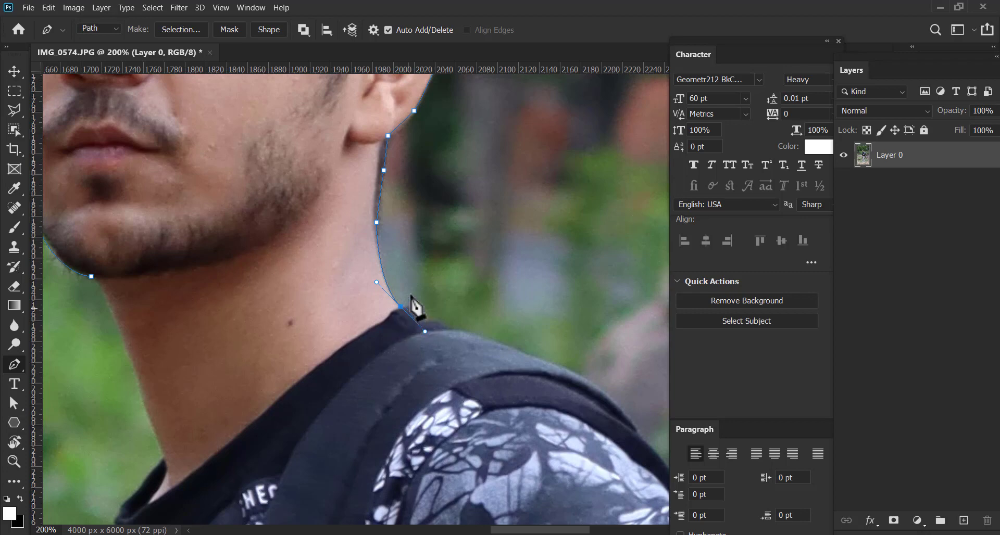
drag(423, 246, 377, 224)
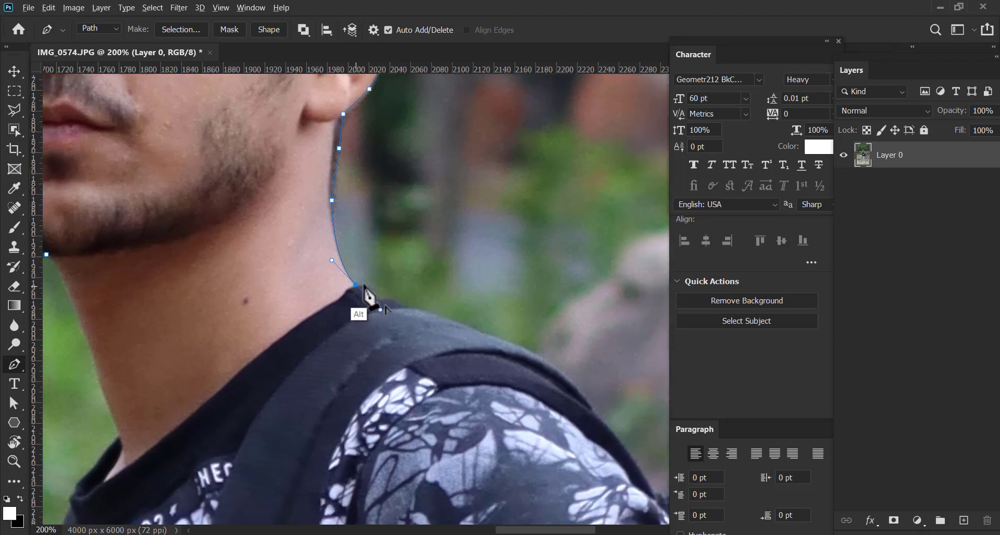
alt+click(359, 286)
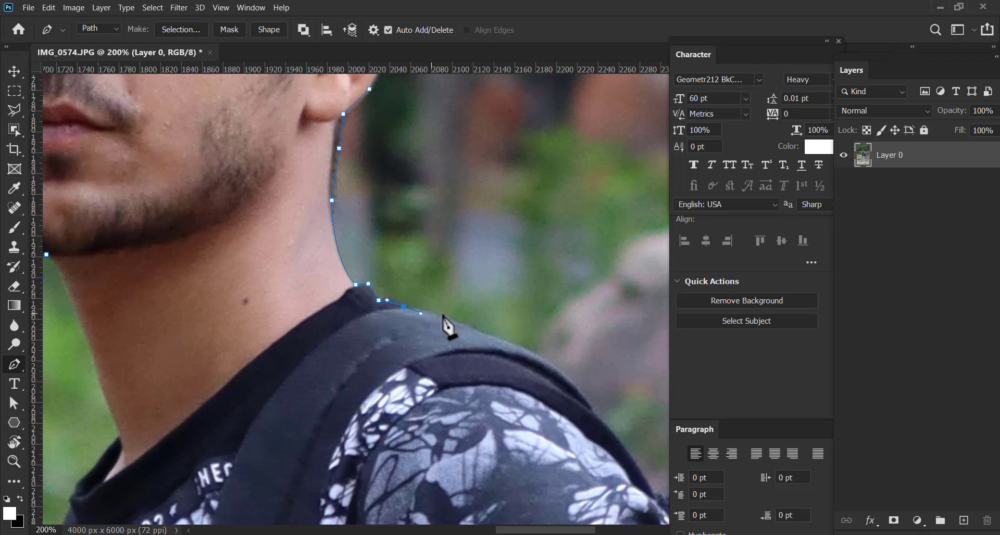
Continue the path along the backpack strap over the shoulder with a curve, making the last strap anchor a corner
drag(446, 324, 370, 246)
click(397, 271)
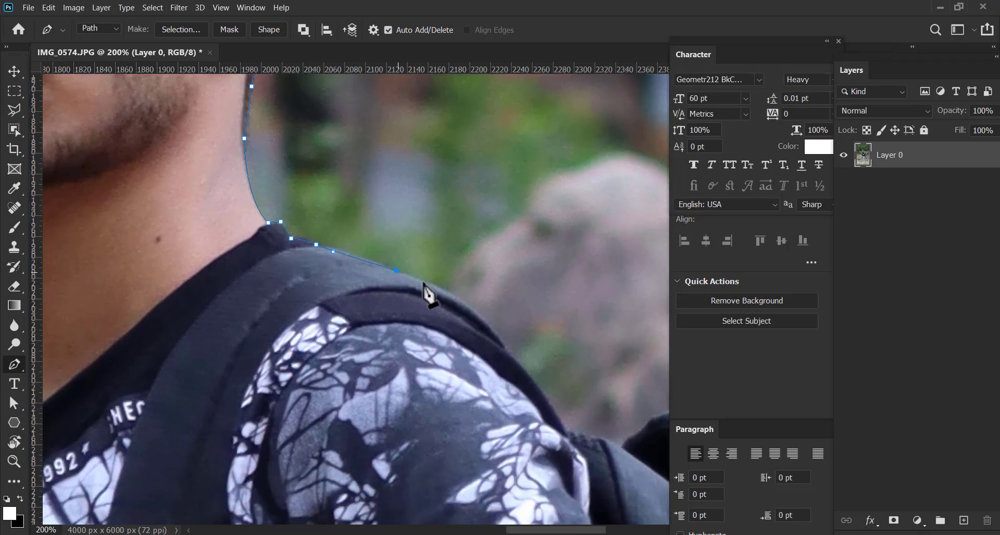
drag(454, 294, 407, 267)
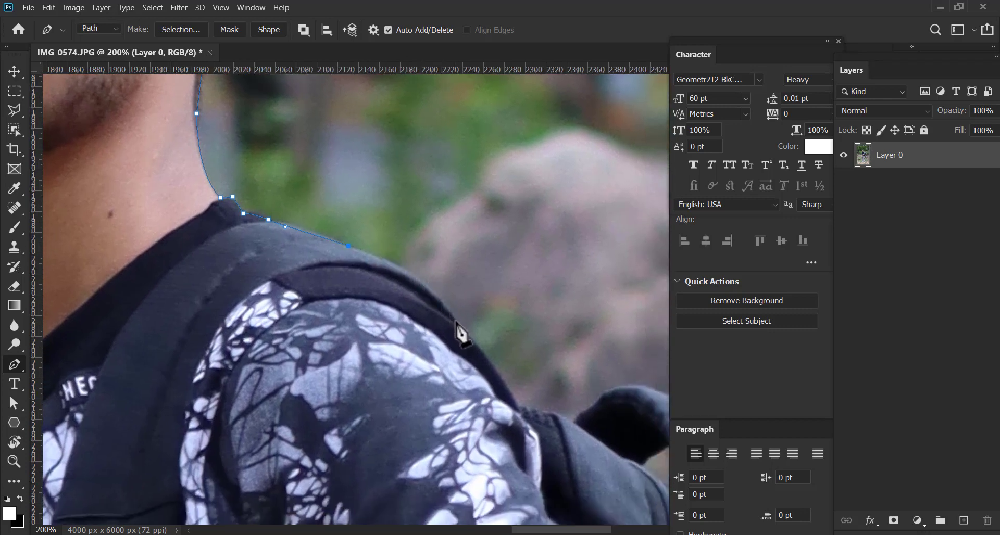
drag(457, 321, 494, 374)
drag(413, 290, 314, 213)
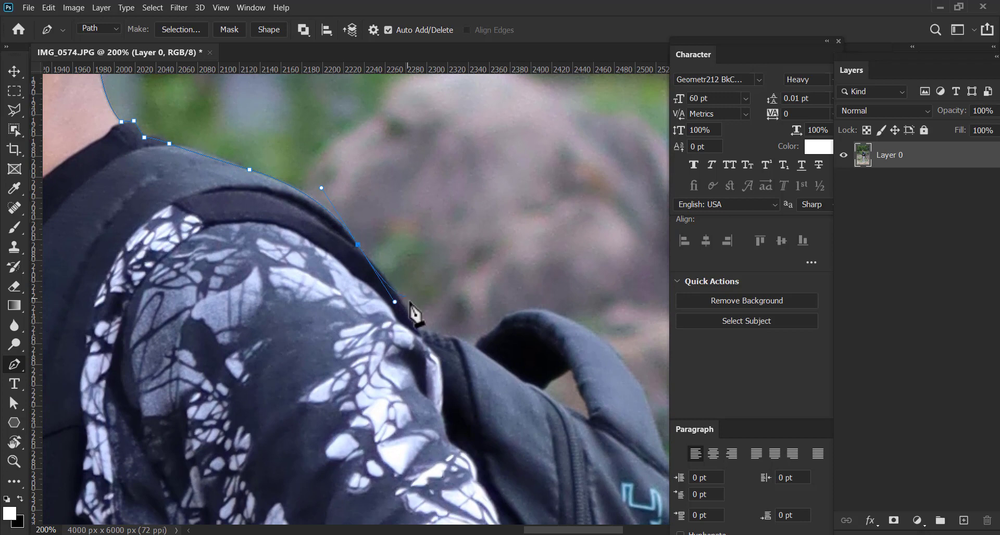
alt+click(357, 244)
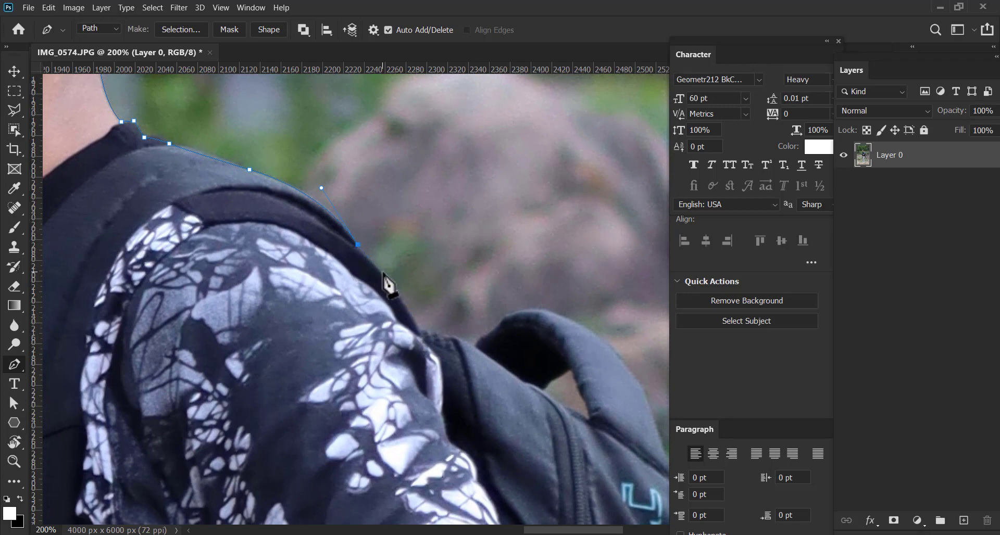
Bring the path down the rest of the strap to the backpack and remove that anchor's outgoing handle
click(378, 270)
drag(397, 276, 373, 252)
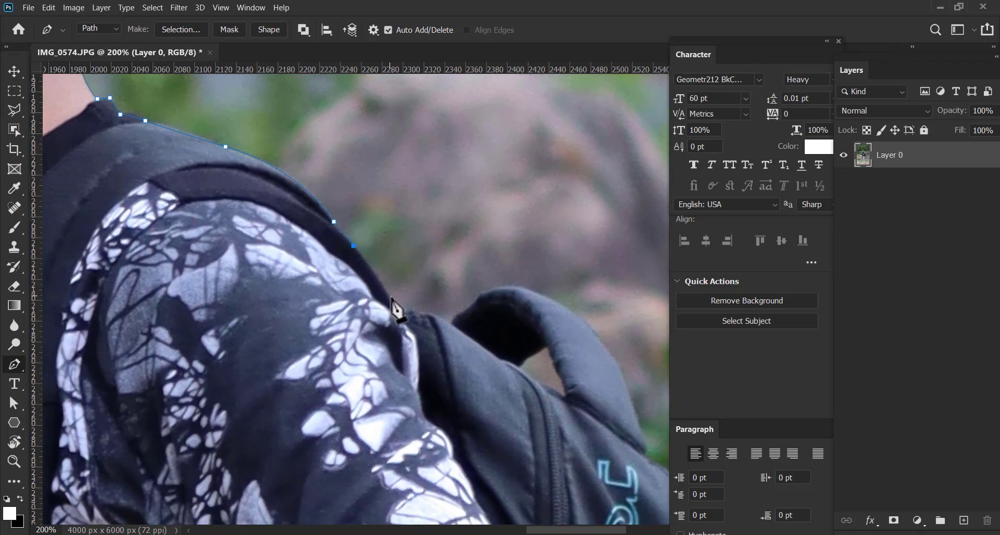
drag(396, 307, 405, 328)
alt+click(397, 307)
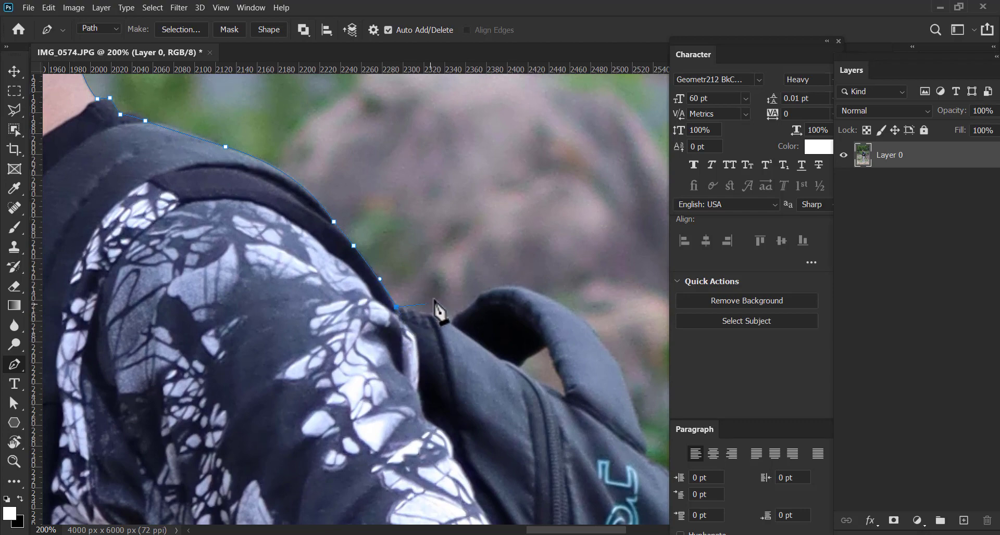
Add short straight segments along the backpack's upper edge and up the start of its carry handle
drag(434, 299, 353, 280)
click(338, 296)
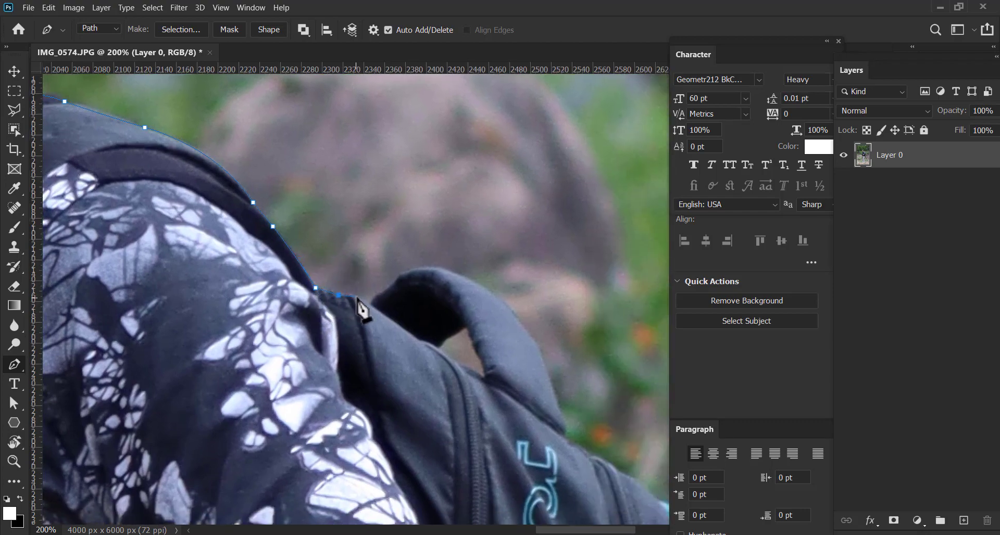
click(356, 296)
click(368, 305)
click(378, 295)
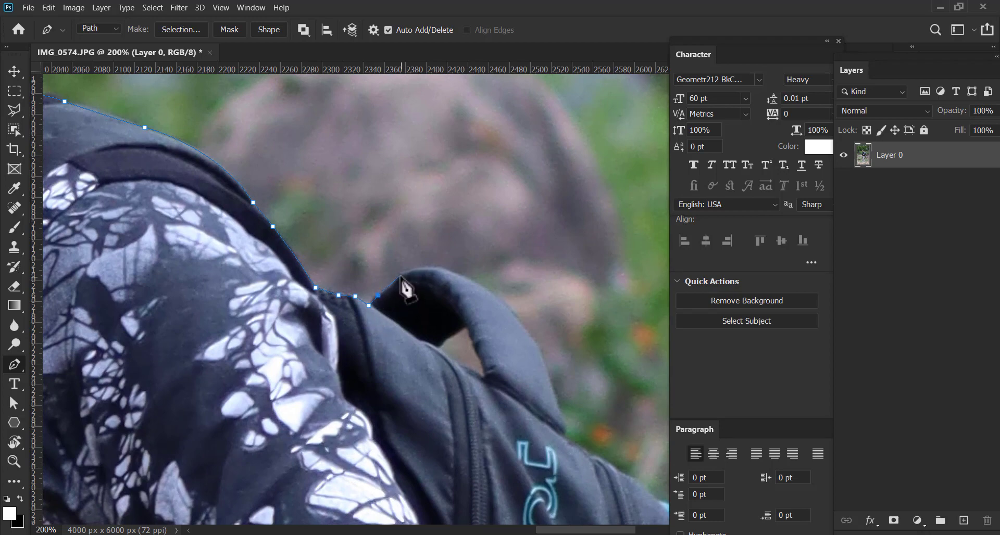
click(401, 275)
Curve the path over the backpack's carry handle and down to where the handle rejoins the bag
drag(444, 288, 505, 332)
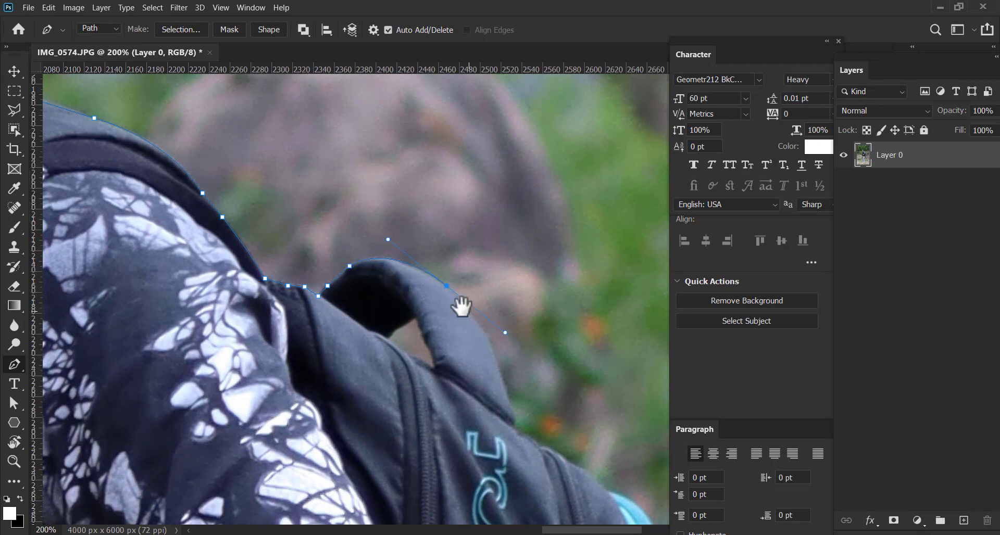
drag(461, 307, 405, 271)
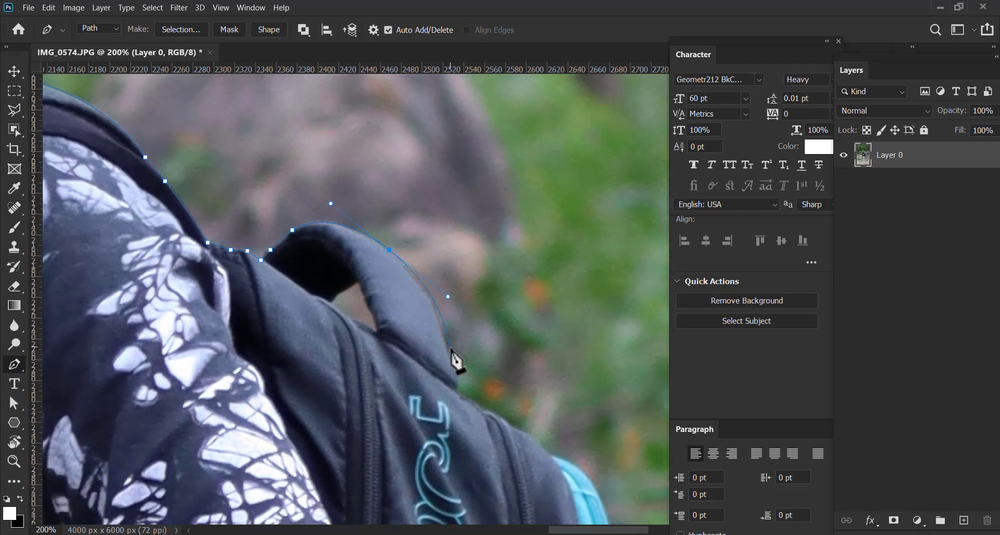
click(460, 390)
Trace the backpack's sloping upper edge past the zipper to the teal trim, making the last anchor a corner
drag(458, 375, 379, 232)
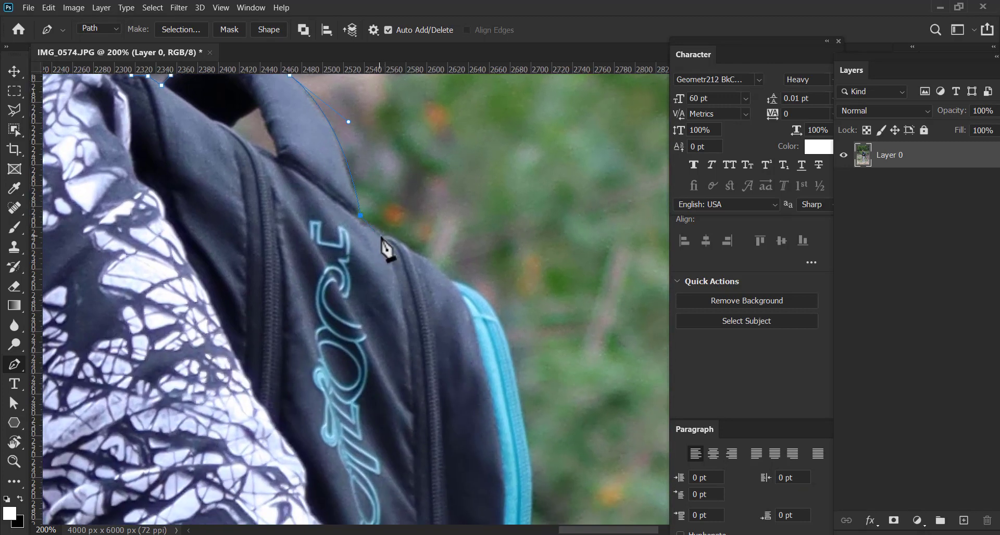
click(381, 234)
click(399, 241)
click(409, 251)
click(430, 257)
click(471, 298)
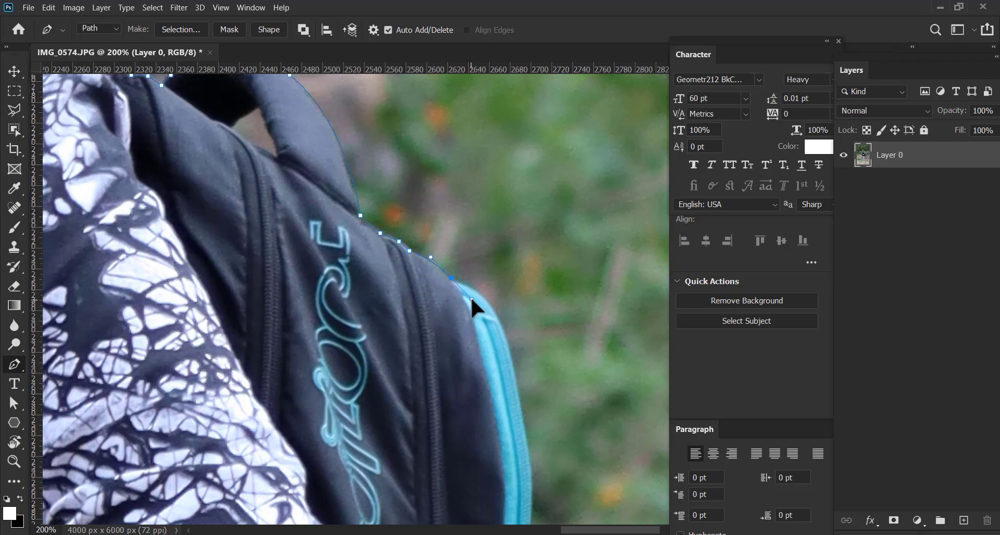
drag(453, 283, 350, 250)
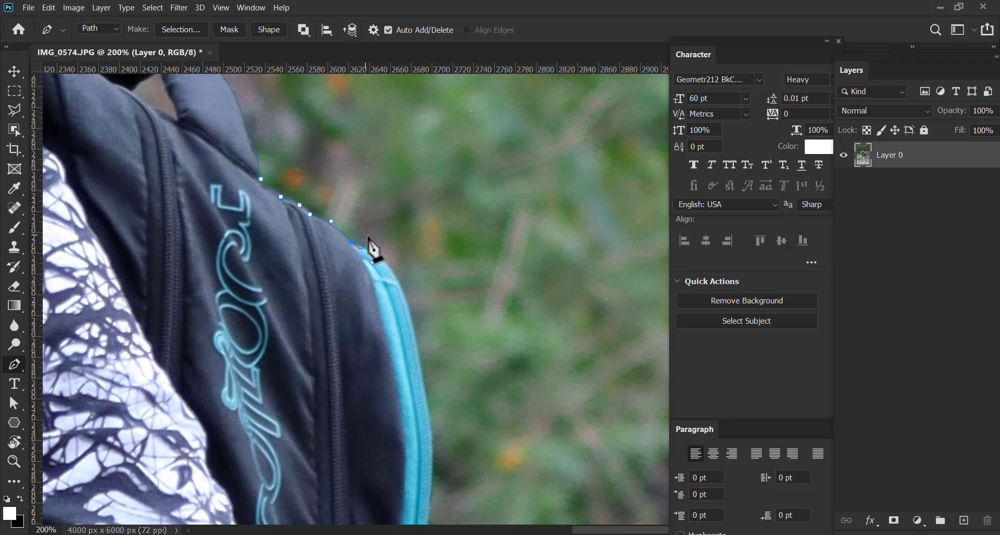
alt+click(352, 242)
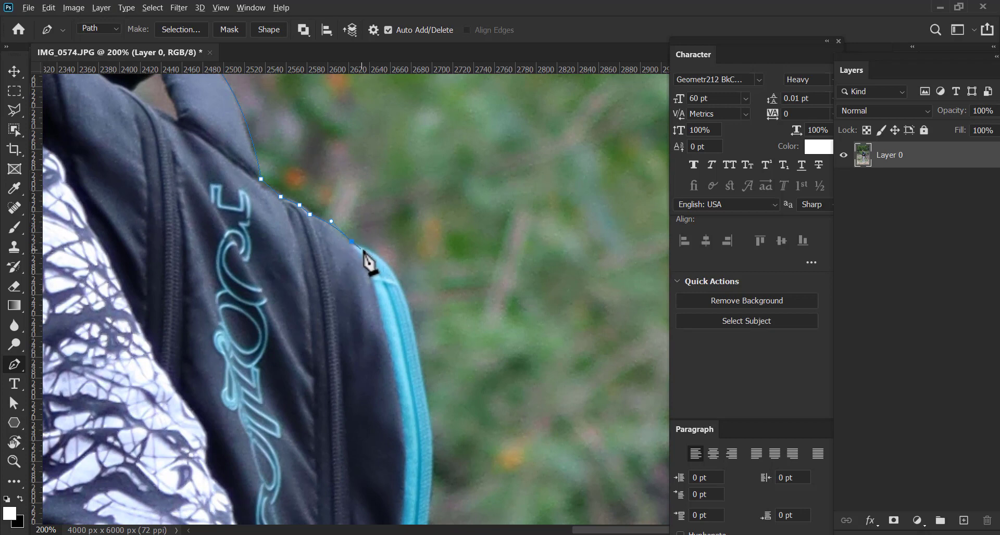
Follow the outer edge of the backpack's teal trim, curving around its upper corner and down its side
click(363, 249)
drag(397, 279, 414, 303)
scroll(414, 302, down, 3)
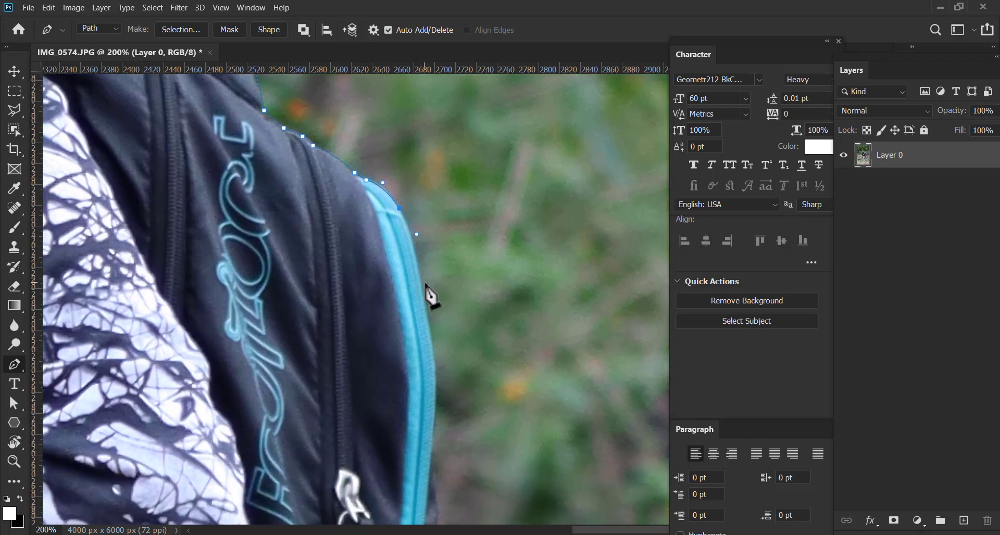
click(437, 370)
scroll(442, 274, down, 6)
scroll(442, 275, left, 1)
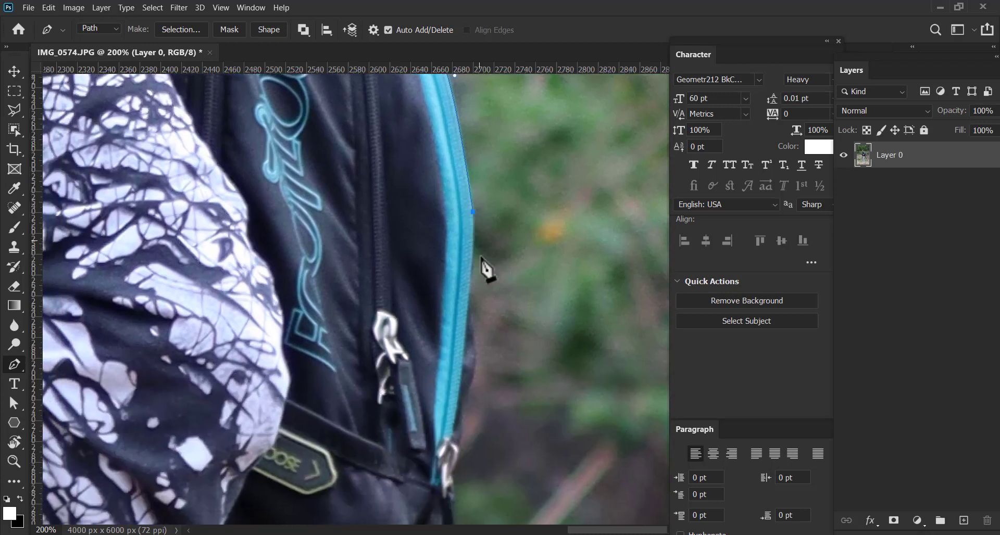
click(468, 322)
Add straight path segments around the dark fabric bulging out beside the lower teal trim
scroll(458, 363, down, 2)
scroll(459, 363, left, 1)
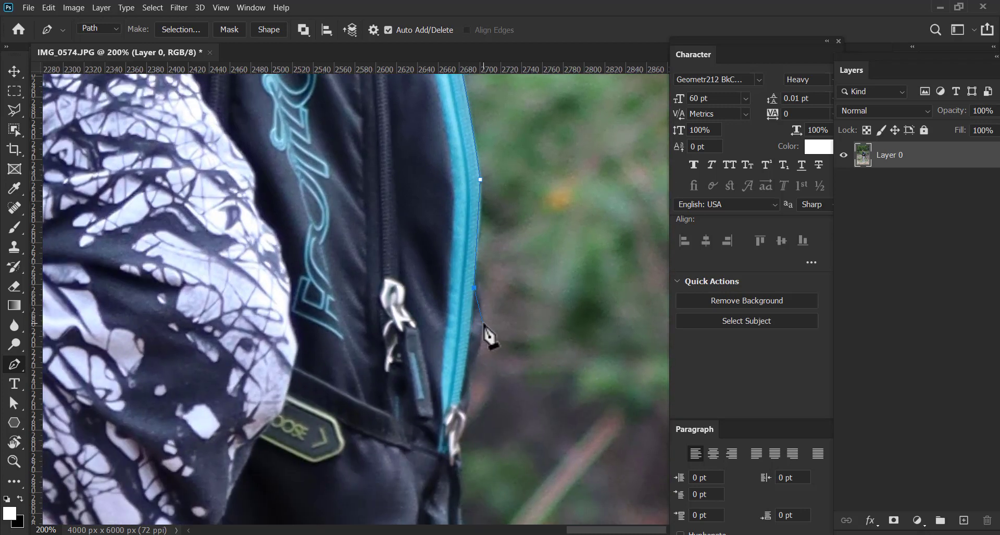
click(483, 323)
click(471, 371)
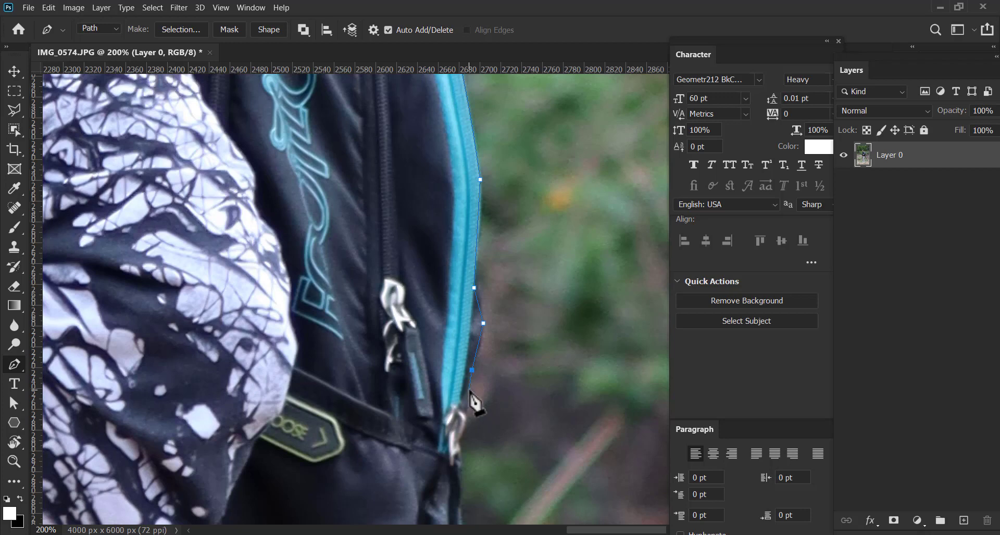
click(469, 390)
Extend the path down past the end of the teal trim and around the metal zipper pull
scroll(475, 349, down, 3)
scroll(474, 349, left, 1)
click(473, 335)
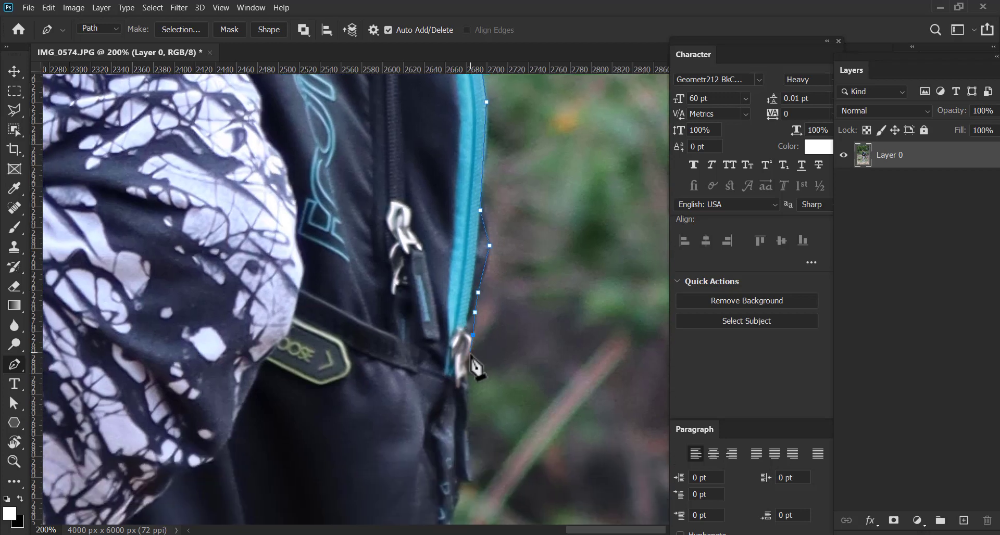
drag(465, 363, 458, 373)
scroll(458, 333, down, 2)
scroll(458, 290, right, 1)
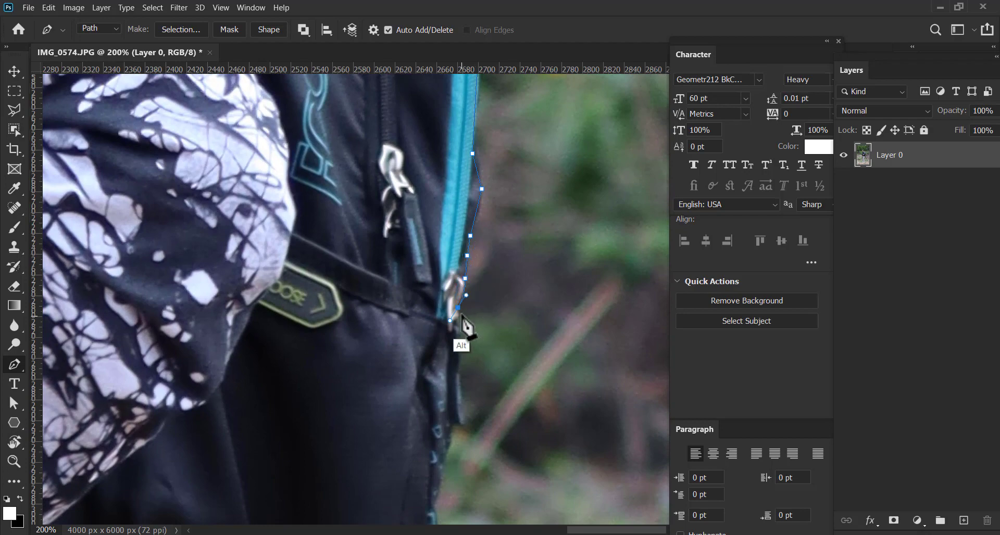
alt+click(457, 307)
drag(464, 333, 454, 313)
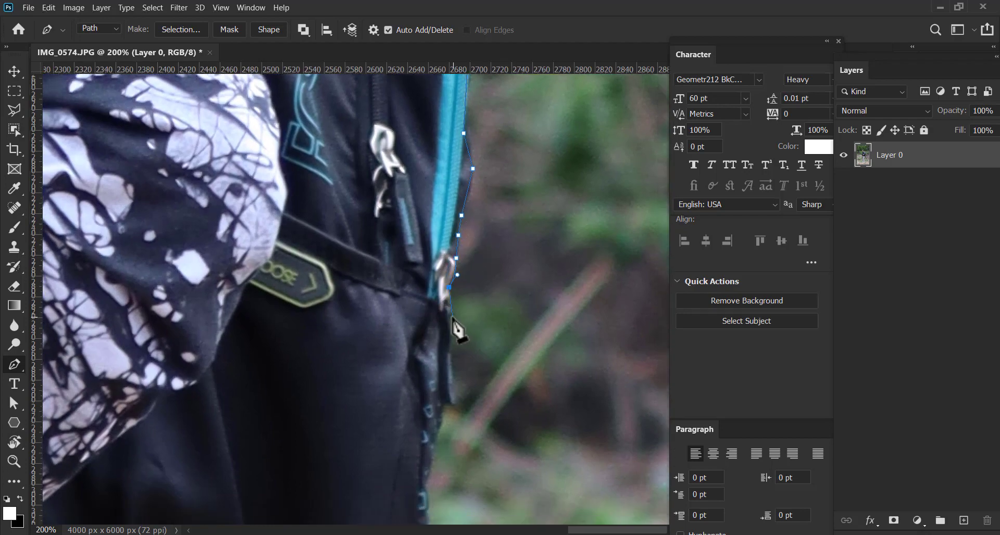
Trace the outer edge of the dark zipper cord with short straight segments and round its lower tip
click(451, 316)
click(450, 335)
click(451, 357)
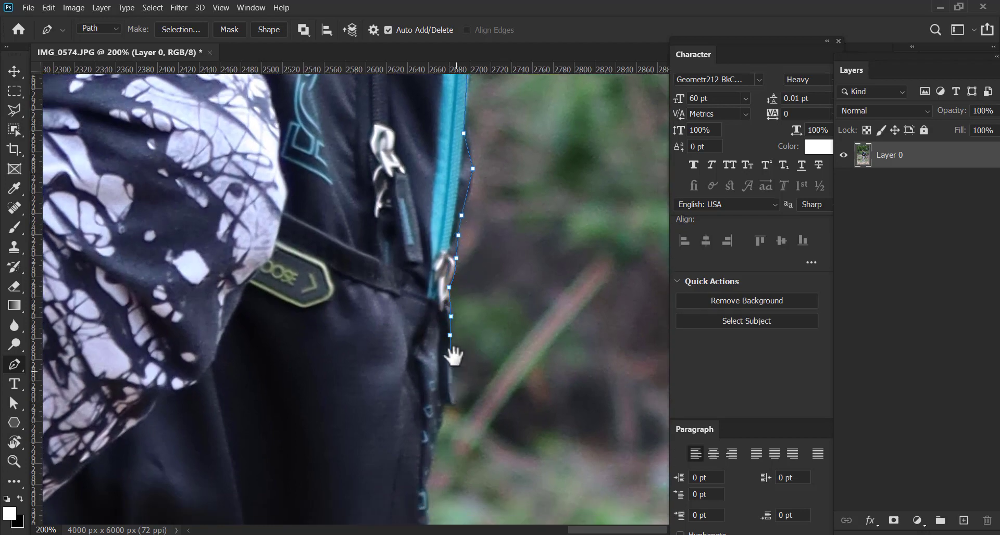
scroll(453, 354, down, 3)
click(458, 317)
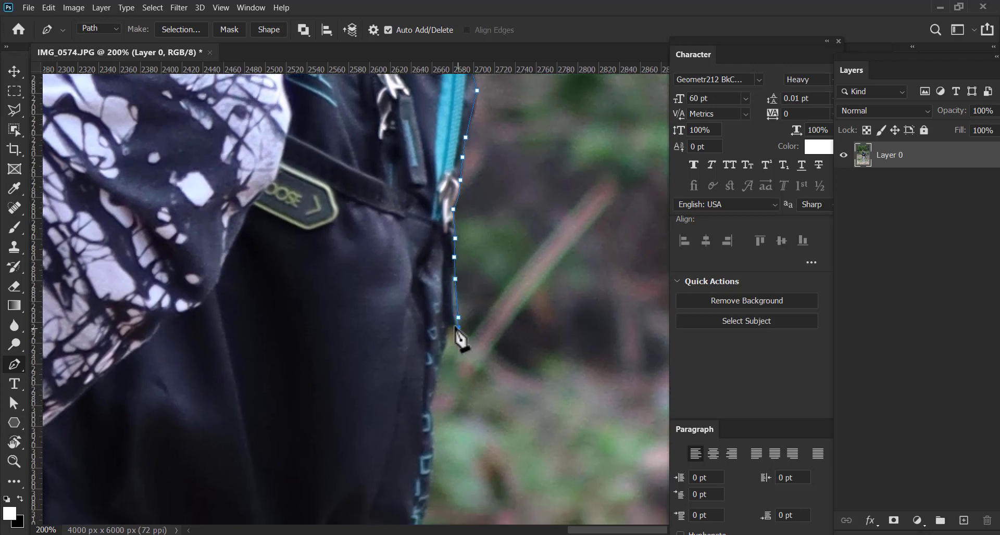
click(458, 329)
click(451, 323)
Follow the backpack's edge below the zipper cord and down along the teal square-patterned piping
drag(449, 343, 465, 298)
click(461, 303)
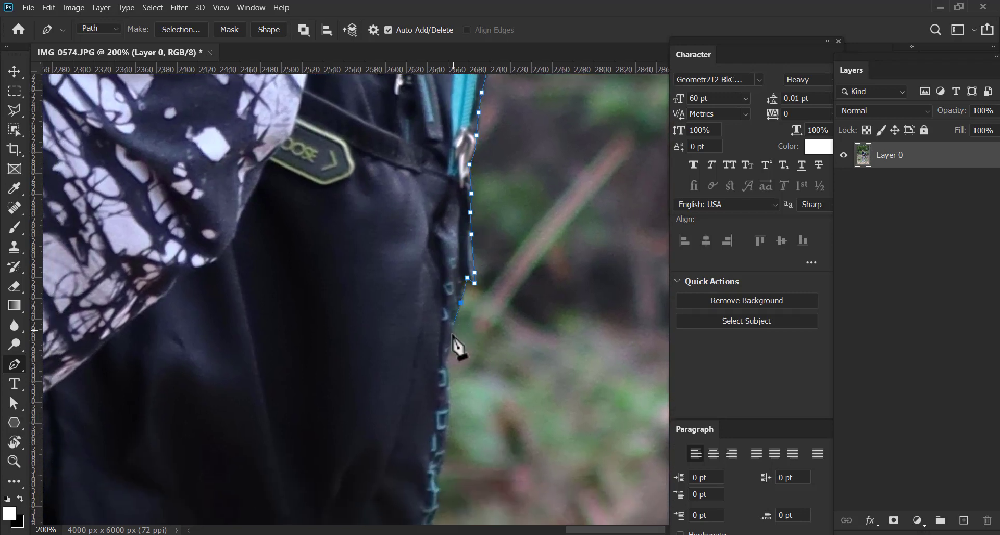
click(455, 327)
click(444, 363)
drag(451, 354, 473, 231)
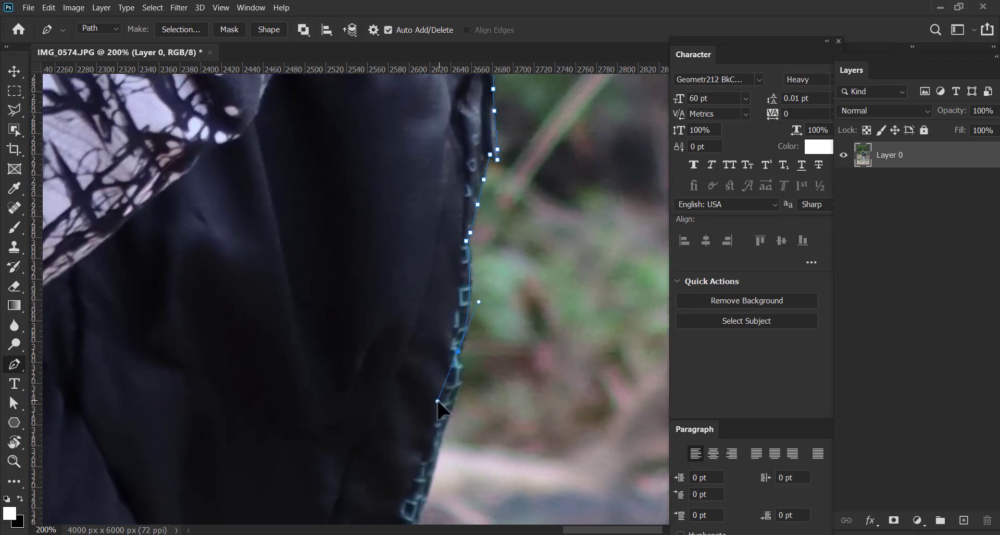
drag(437, 401, 437, 406)
drag(458, 374, 465, 272)
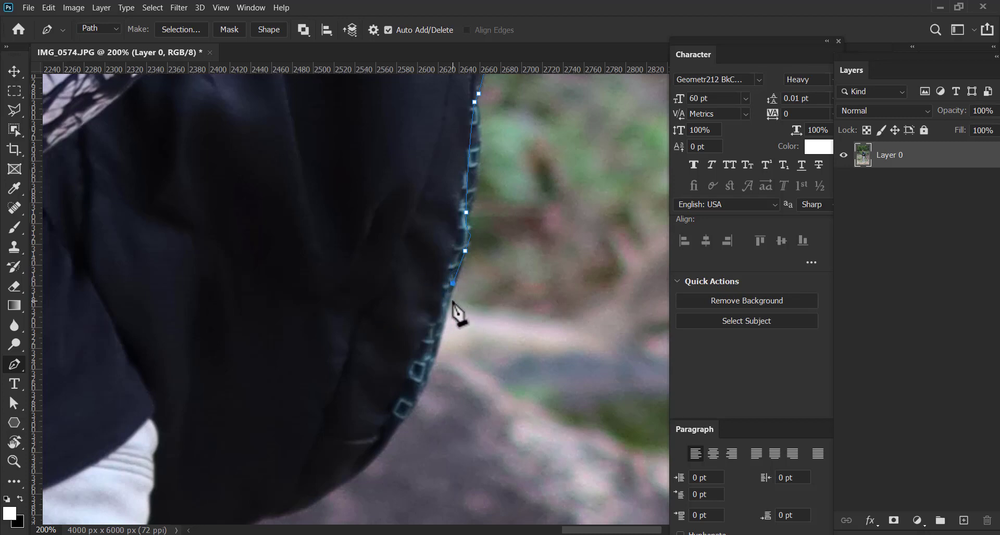
Replace the last anchor and curve the path around the backpack's lower outer corner, making the end anchor a corner
key(ctrl+z)
click(457, 282)
drag(435, 387, 374, 341)
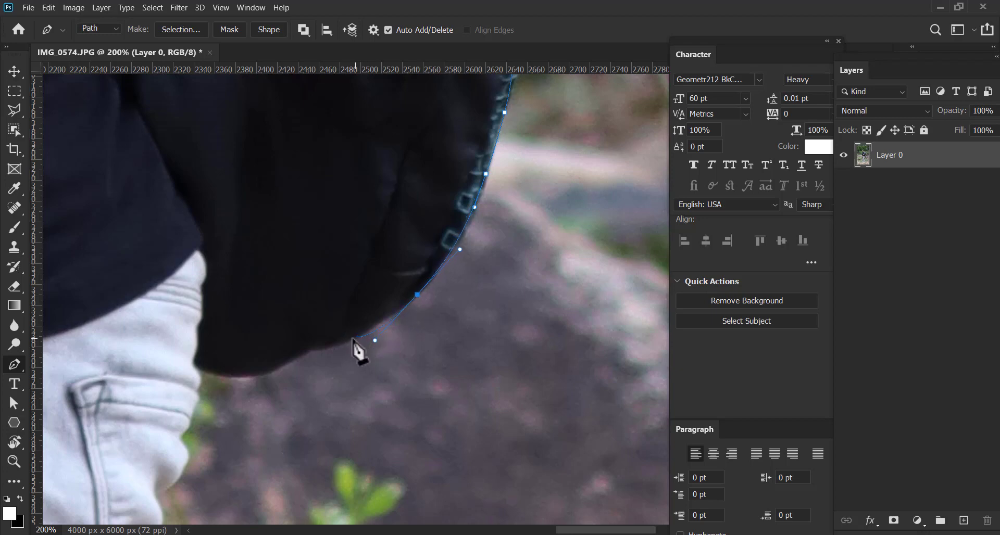
key(alt)
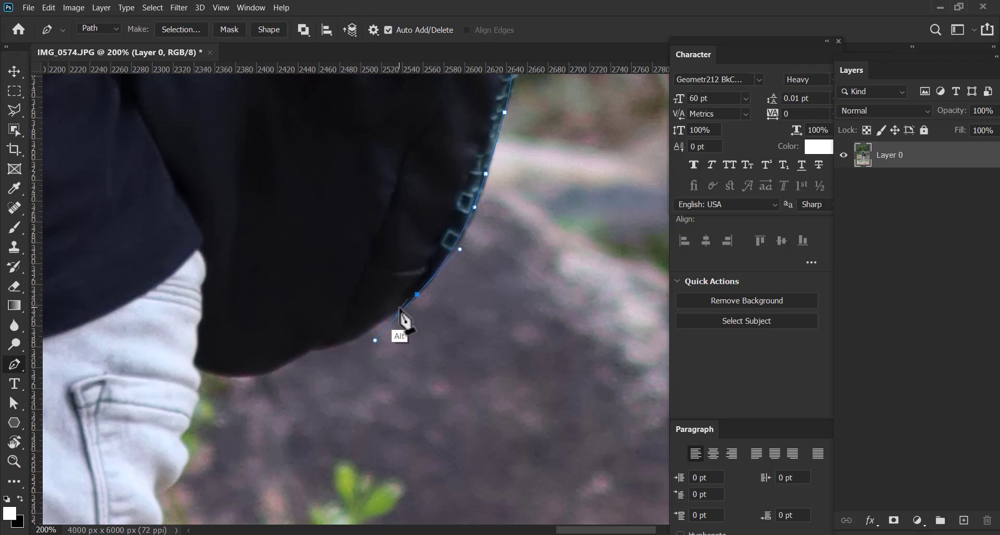
alt+click(417, 295)
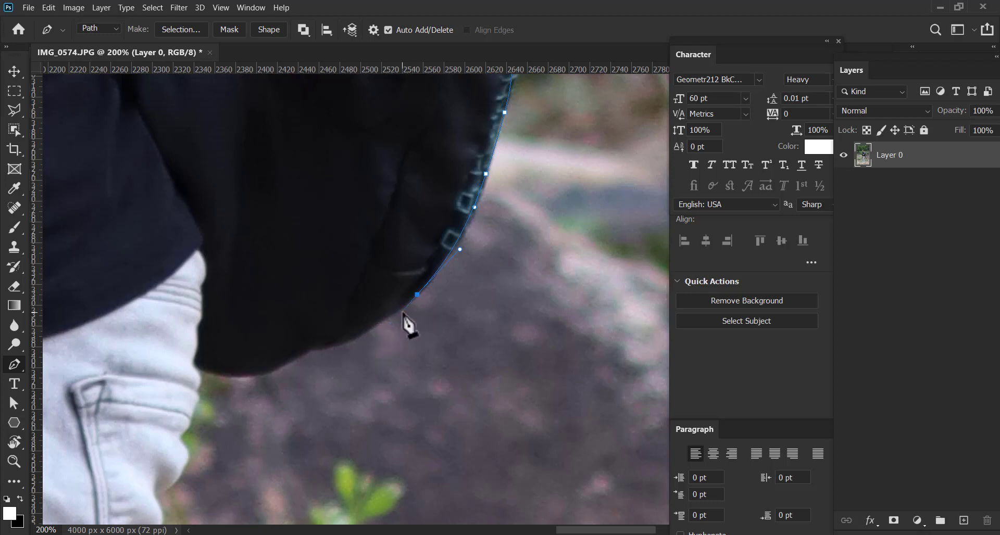
Trace the backpack's underside to where it meets the jeans, making the final curved anchor a corner
click(399, 310)
click(373, 325)
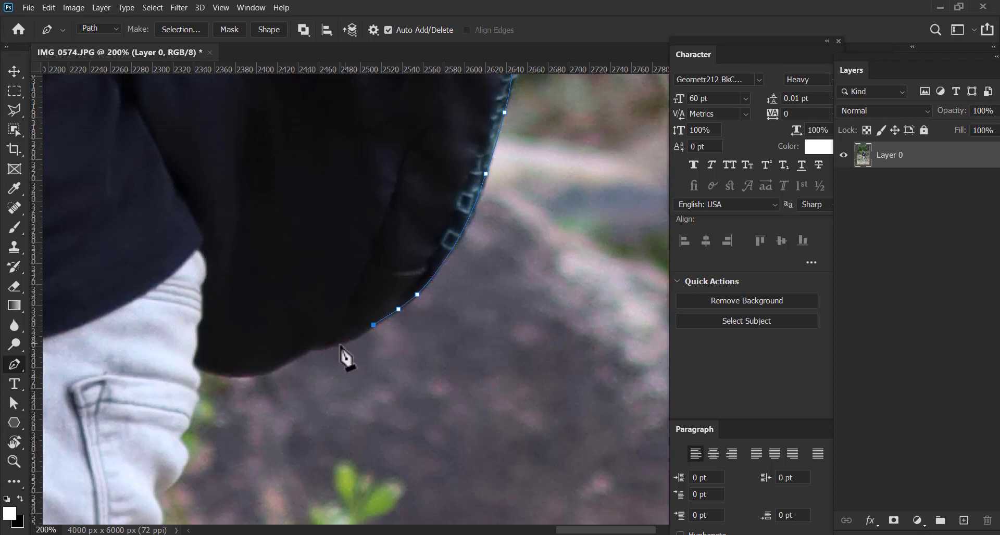
drag(311, 348, 384, 294)
alt+click(415, 287)
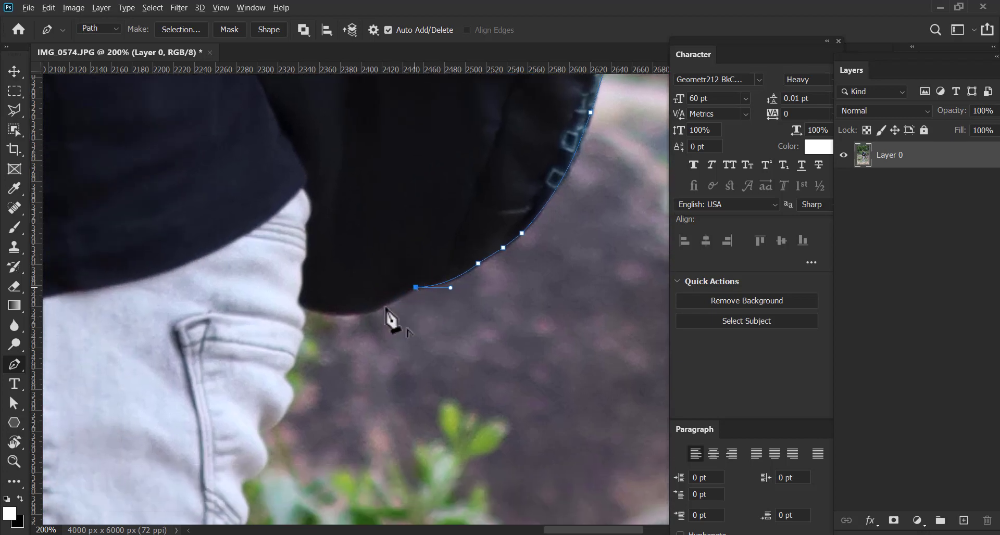
click(379, 309)
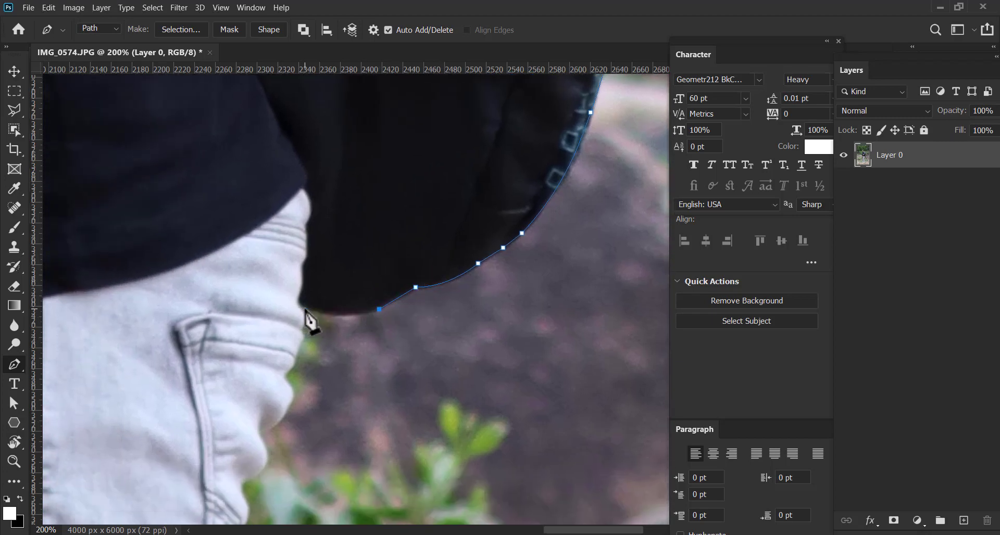
drag(305, 307, 277, 287)
drag(345, 297, 445, 228)
alt+click(402, 240)
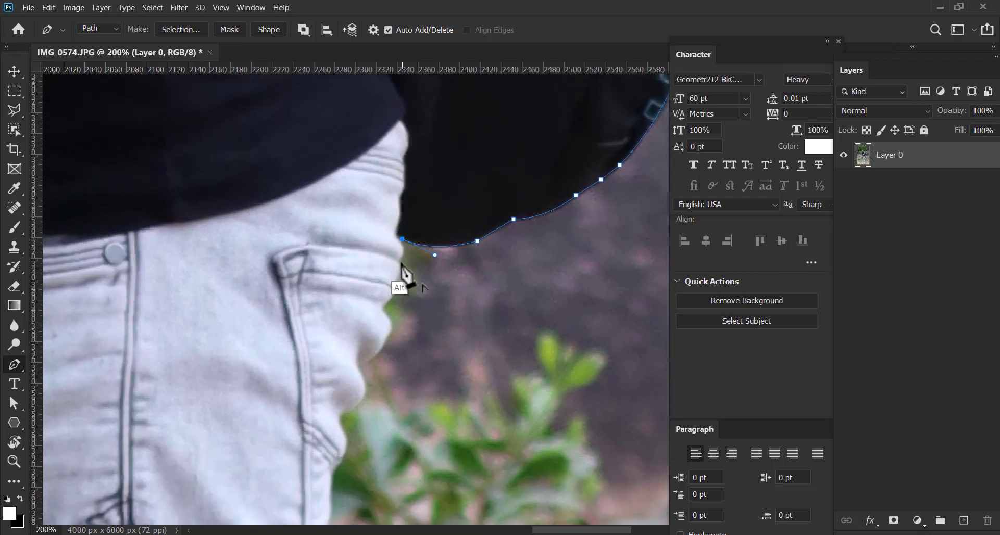
Trace the jeans' edge below the backpack with short segments down to the first indentation
drag(397, 260, 386, 268)
alt+click(398, 260)
drag(386, 292, 408, 253)
click(395, 267)
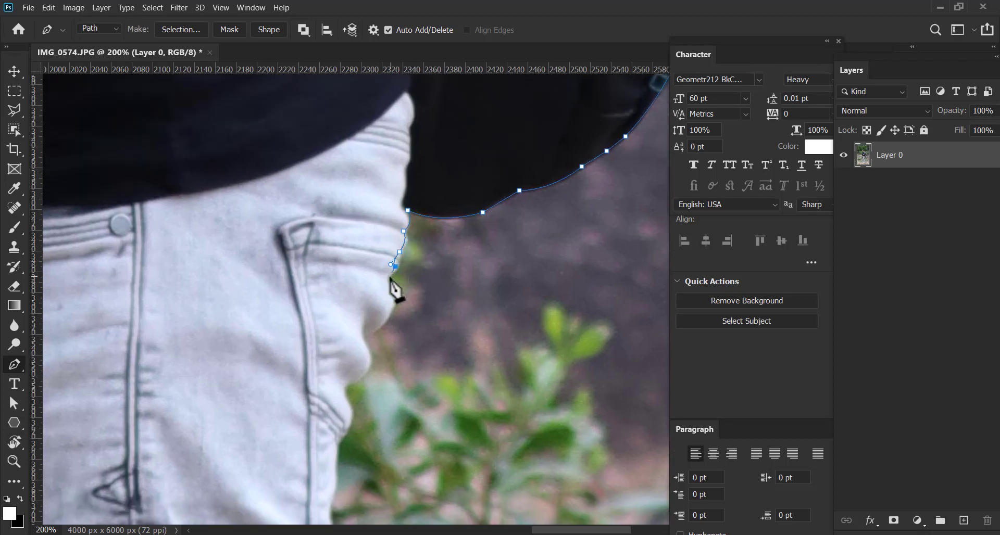
click(387, 278)
Curve the path around the bulging jeans folds beside the pocket, making the last anchor a corner
drag(392, 292, 393, 251)
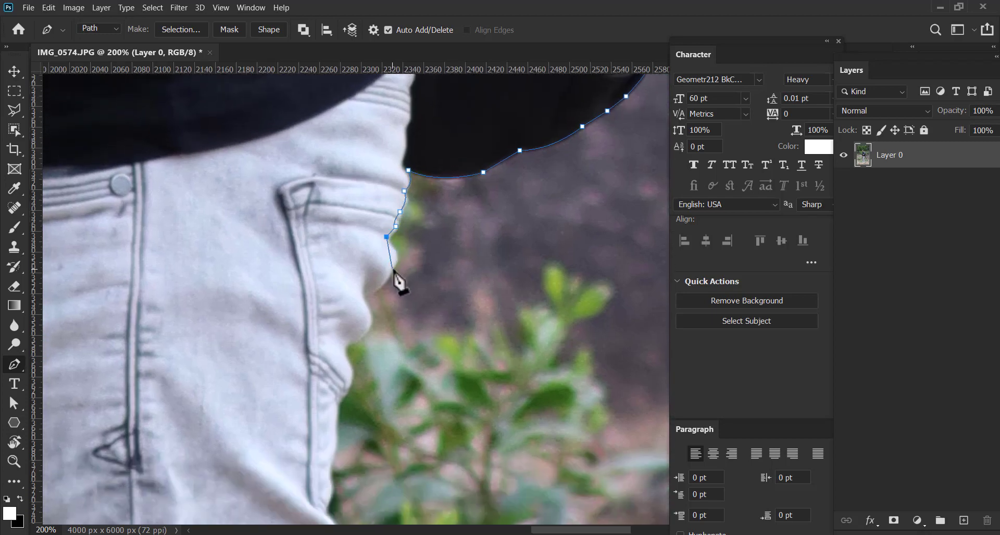
drag(384, 290, 402, 223)
click(366, 297)
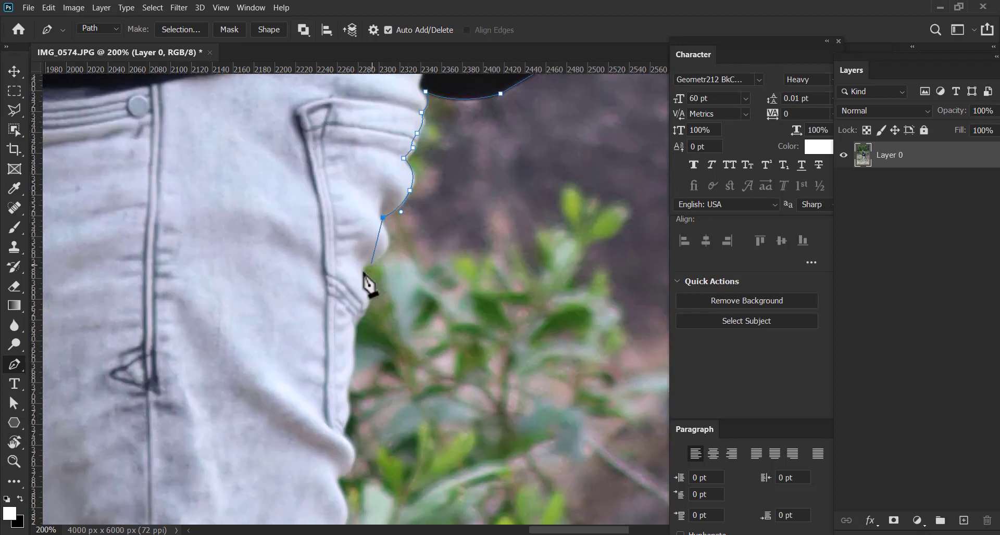
drag(372, 265, 391, 235)
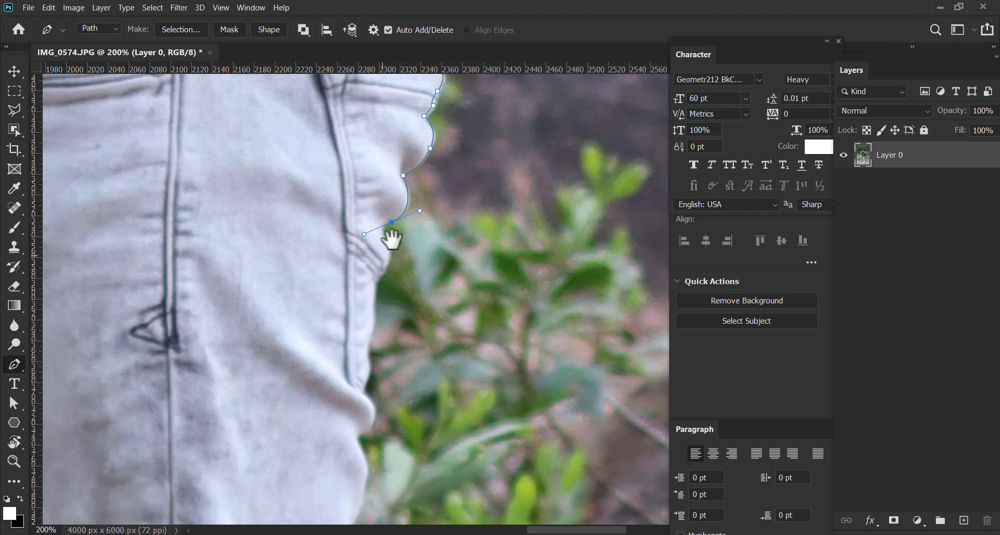
click(388, 254)
drag(381, 296, 400, 228)
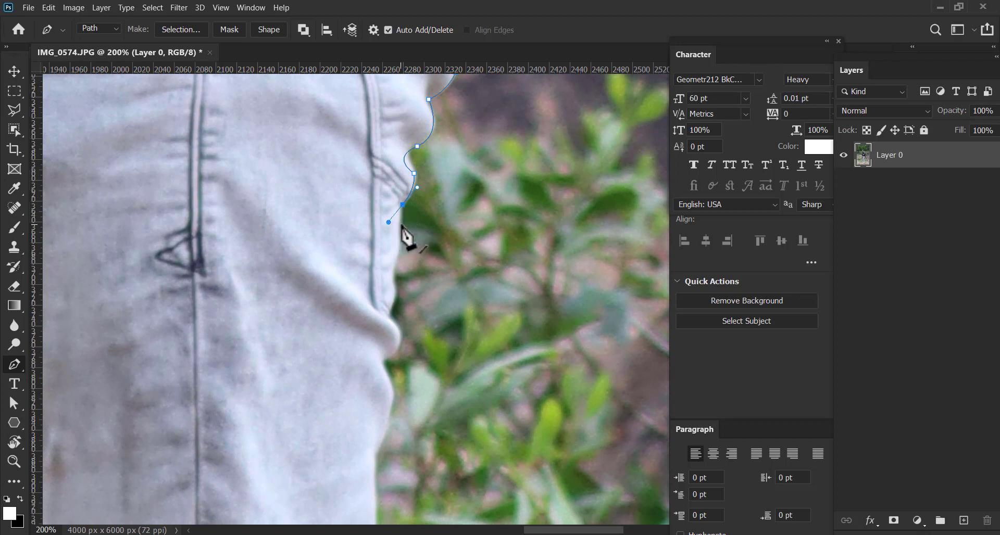
alt+click(402, 206)
Add short straight segments down the thigh beside the side seam to the next deep crease
drag(401, 224, 398, 243)
click(398, 241)
click(396, 259)
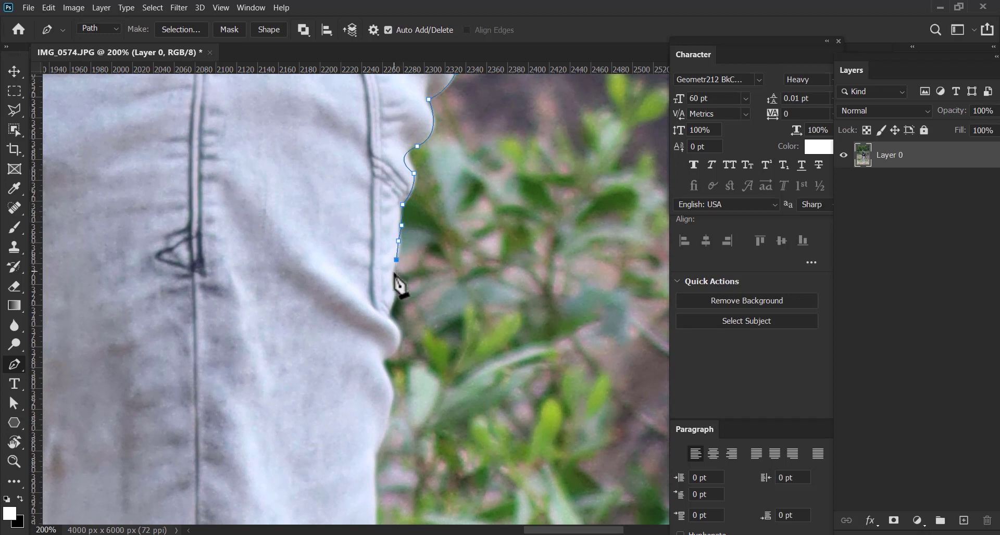
click(395, 292)
click(390, 307)
click(388, 317)
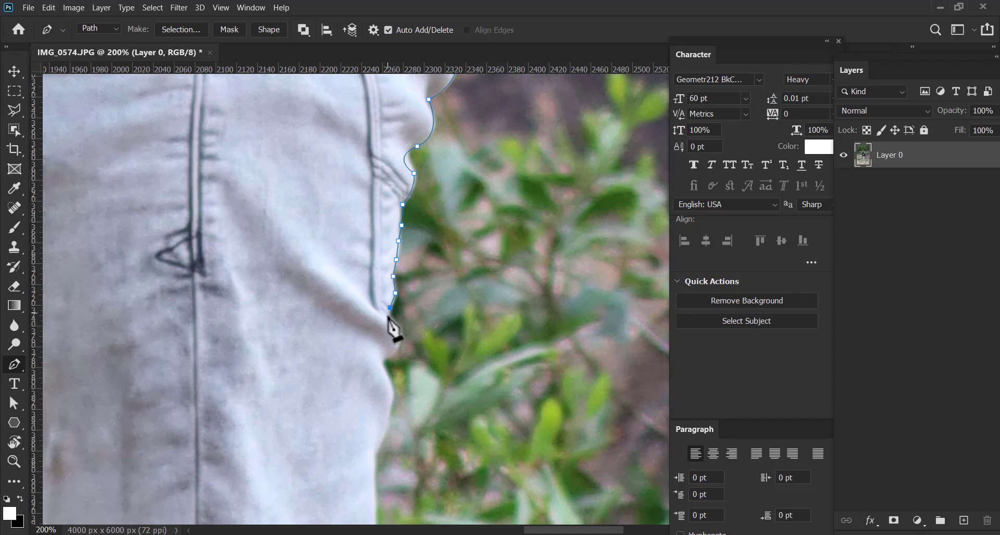
Curve the path around the protruding fold at the crease and end in the hollow beneath it
drag(405, 289, 413, 202)
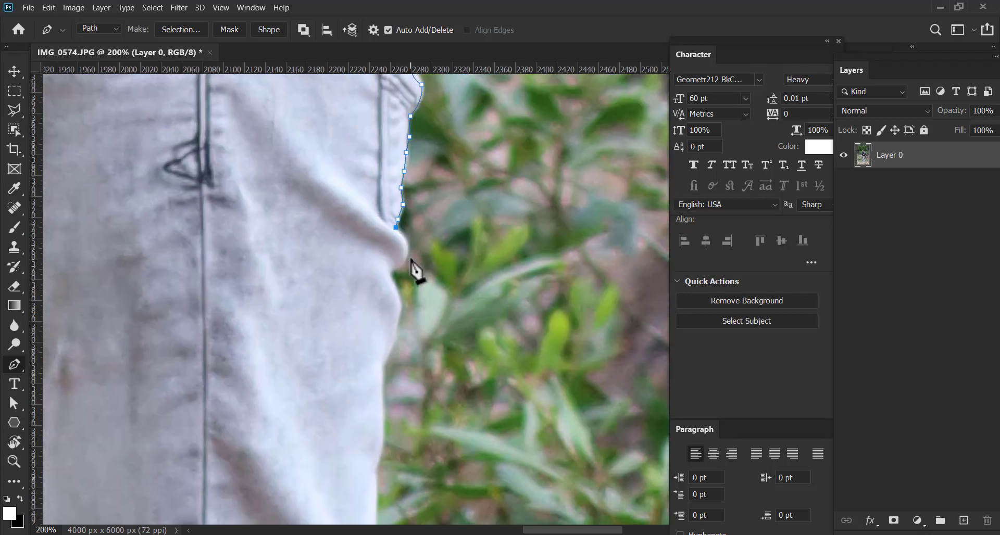
drag(406, 256, 400, 278)
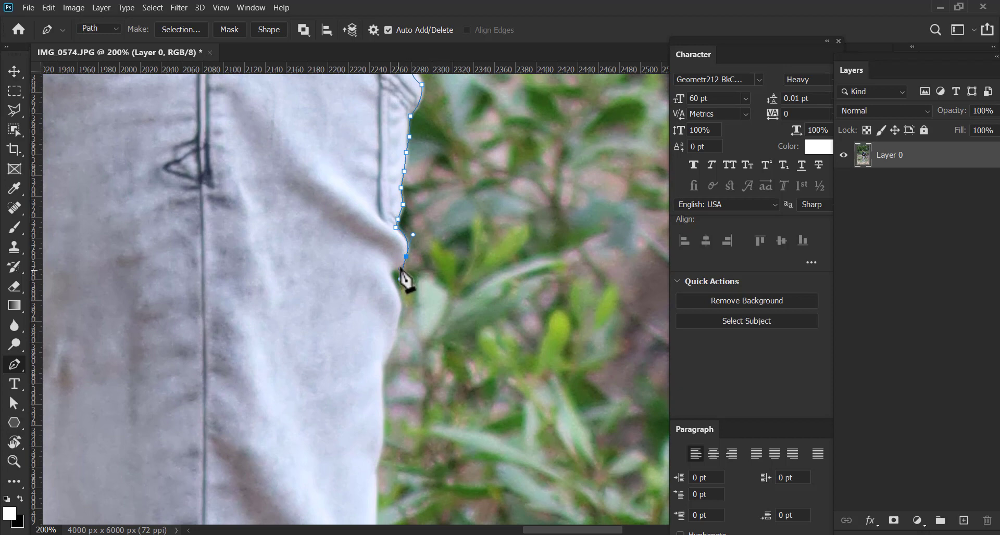
key(alt)
alt+click(406, 257)
click(396, 273)
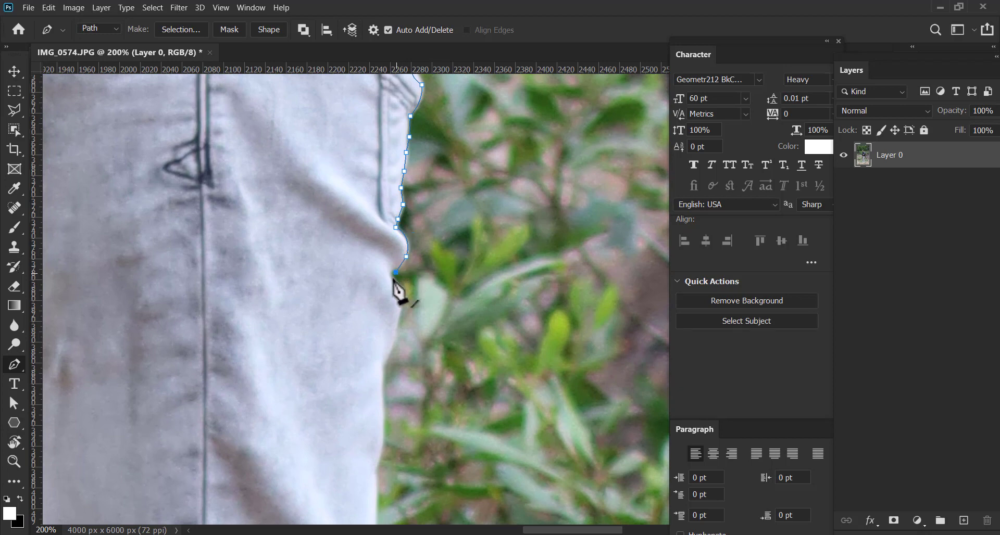
Trace the jeans' thigh edge below the protruding fold with short straight segments
drag(402, 299, 397, 234)
click(395, 242)
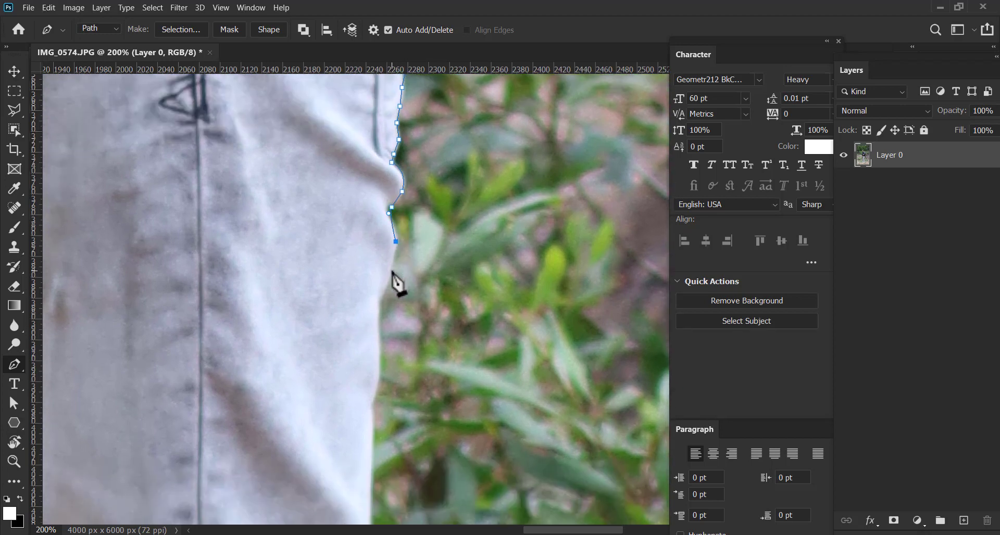
click(390, 270)
click(385, 286)
click(379, 298)
drag(383, 319, 399, 237)
click(394, 245)
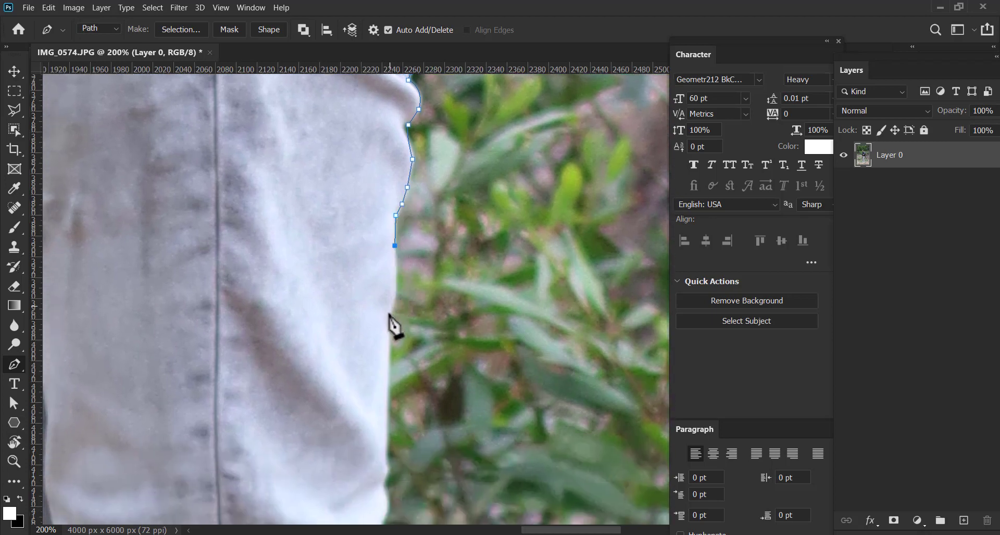
Continue the path down the lower thigh, turning the curved anchor into a corner before the straight edge
drag(395, 331, 368, 147)
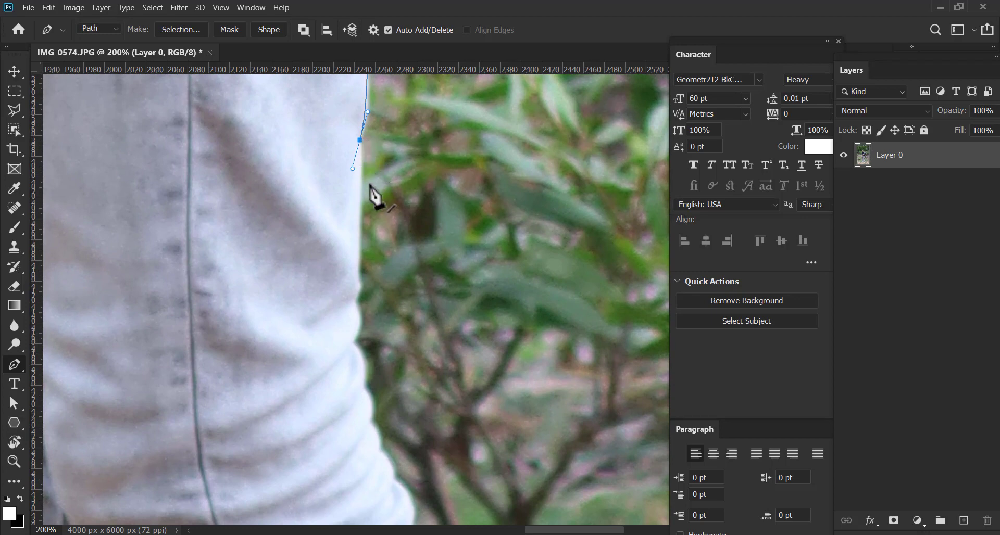
alt+click(360, 141)
click(361, 191)
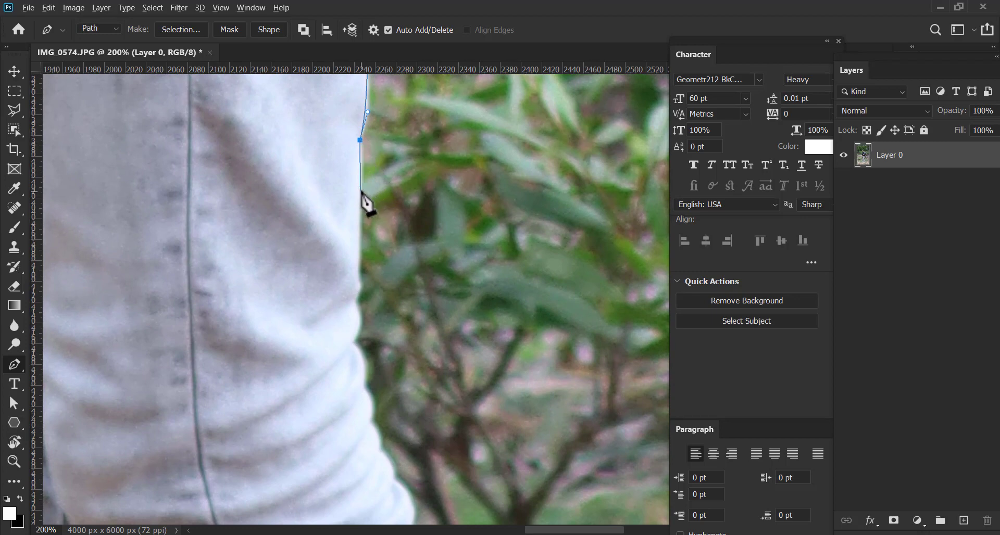
click(359, 266)
click(360, 282)
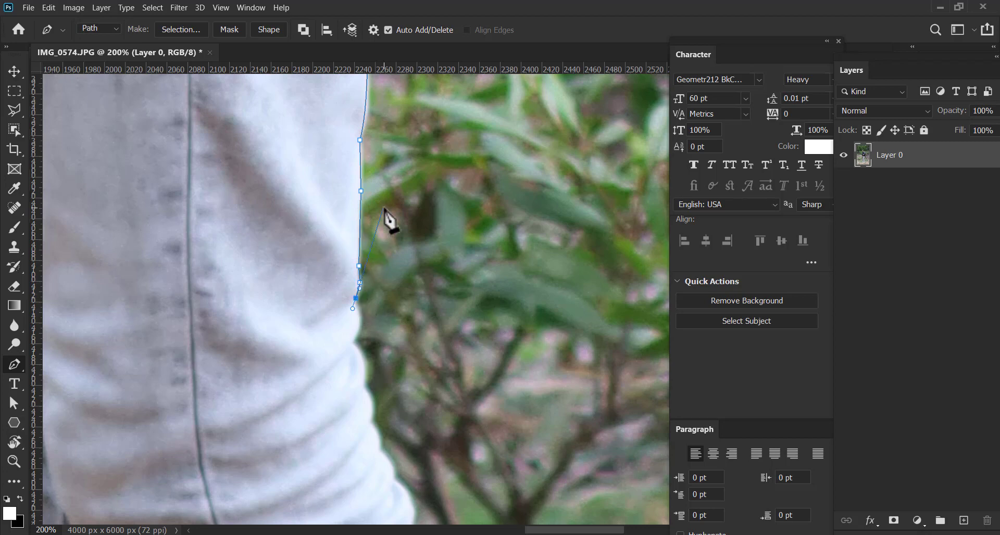
Trace the small bump and the notch in the jeans' edge just above the knee folds
drag(366, 268, 345, 223)
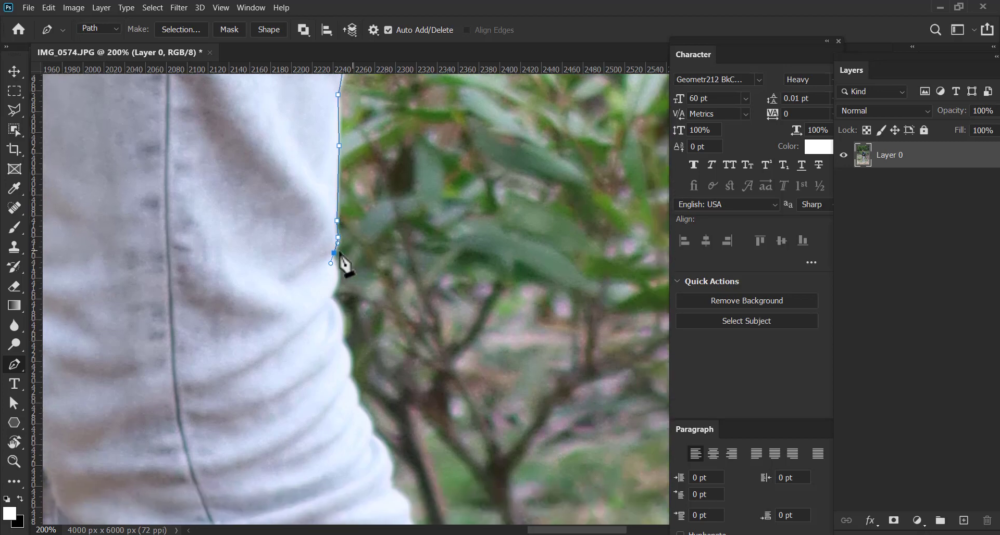
click(338, 274)
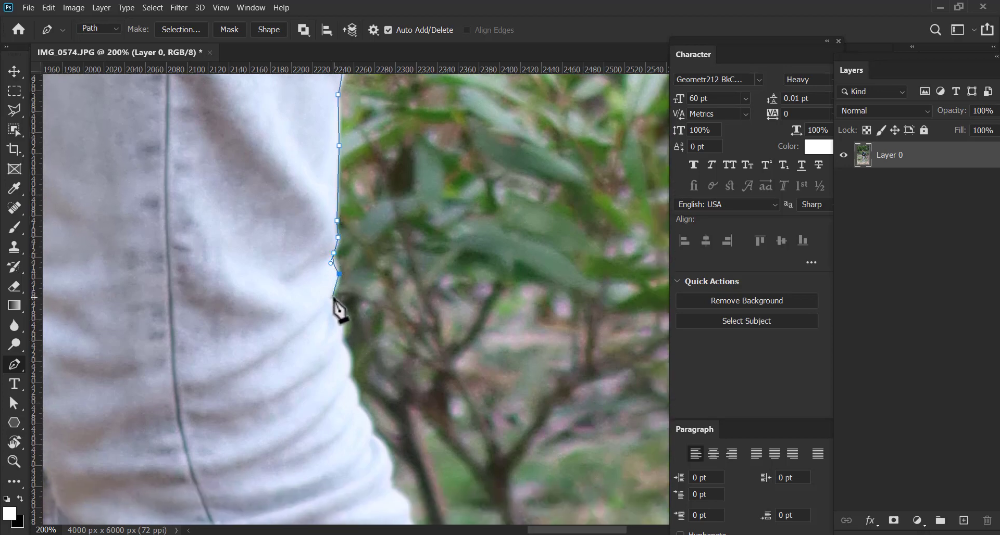
click(331, 296)
Curve the path around the first two knee folds on the outer edge of the jeans
drag(346, 297, 341, 249)
click(340, 294)
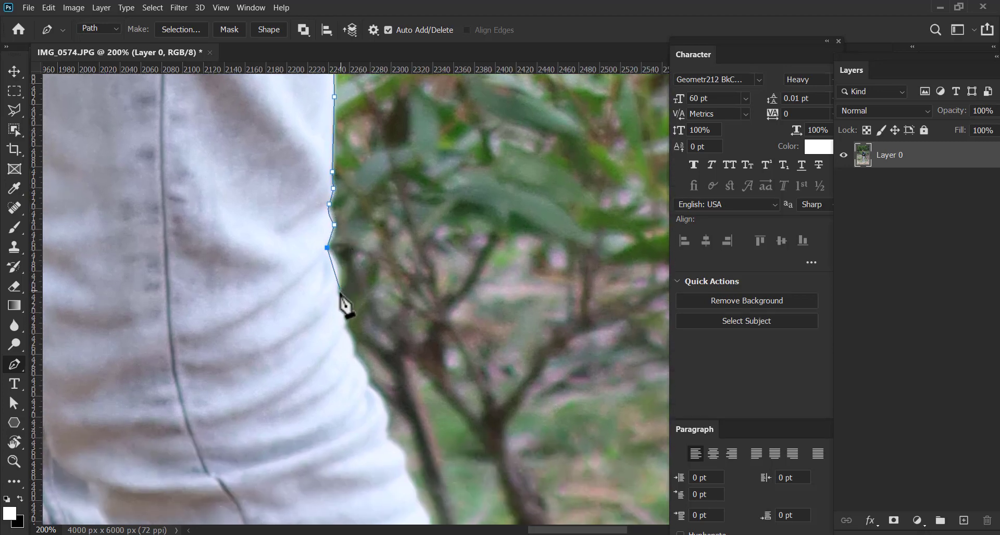
drag(332, 322, 329, 320)
alt+click(339, 292)
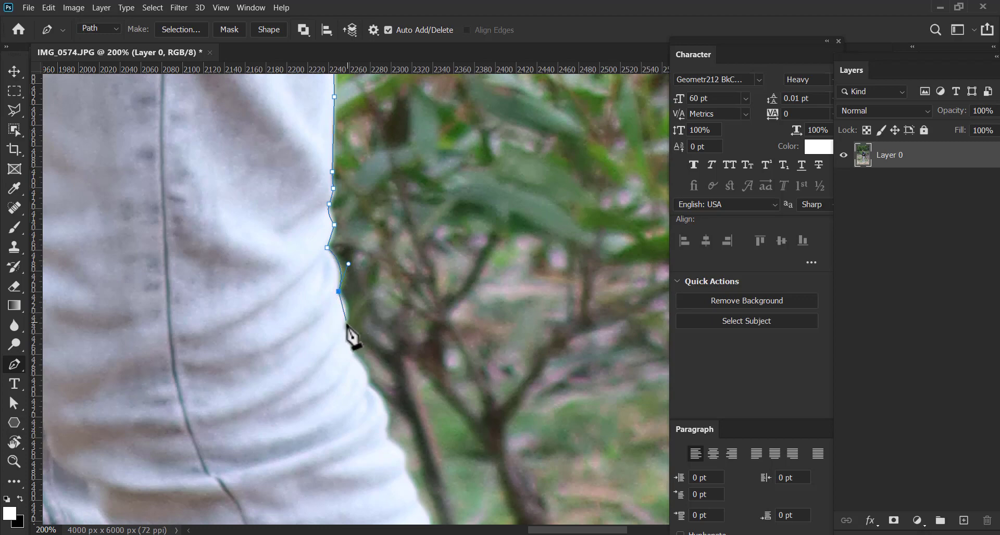
drag(344, 325, 335, 342)
drag(337, 230, 338, 203)
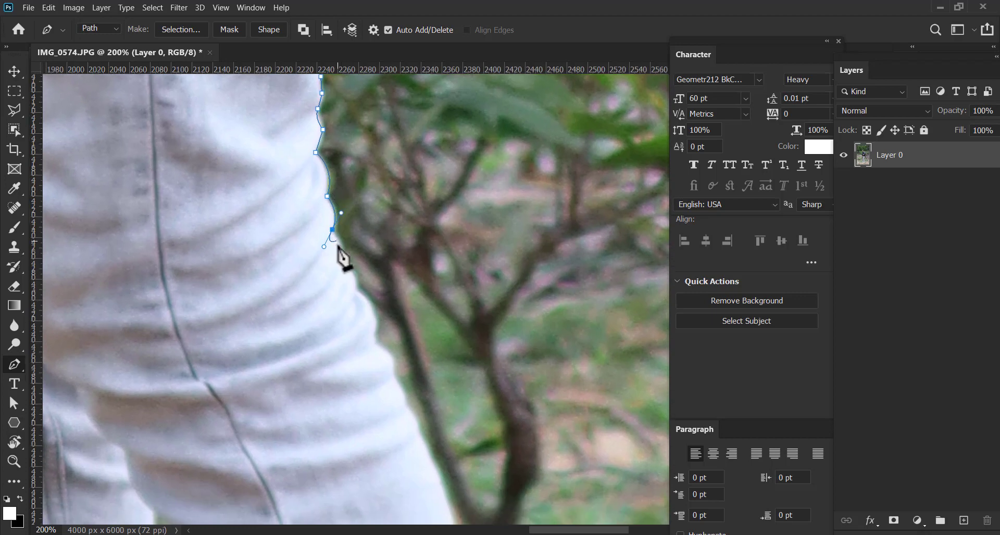
Curve the path around the next two folds on the knee's outer edge, turning each curved anchor into a corner
alt+click(333, 231)
mouse_move(341, 259)
mouse_down()
mouse_move(340, 281)
mouse_move(357, 311)
mouse_move(331, 271)
mouse_up()
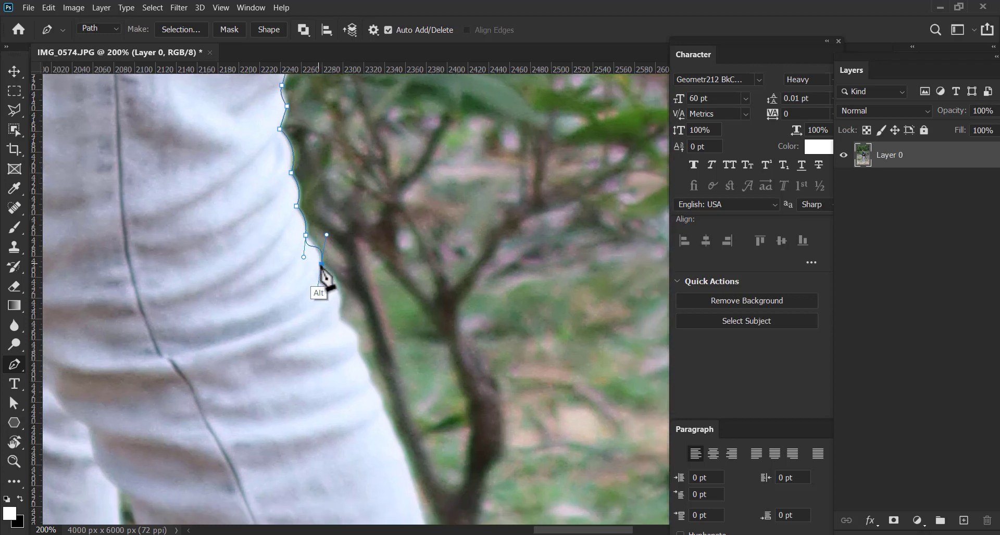
alt+click(321, 265)
drag(339, 313, 332, 342)
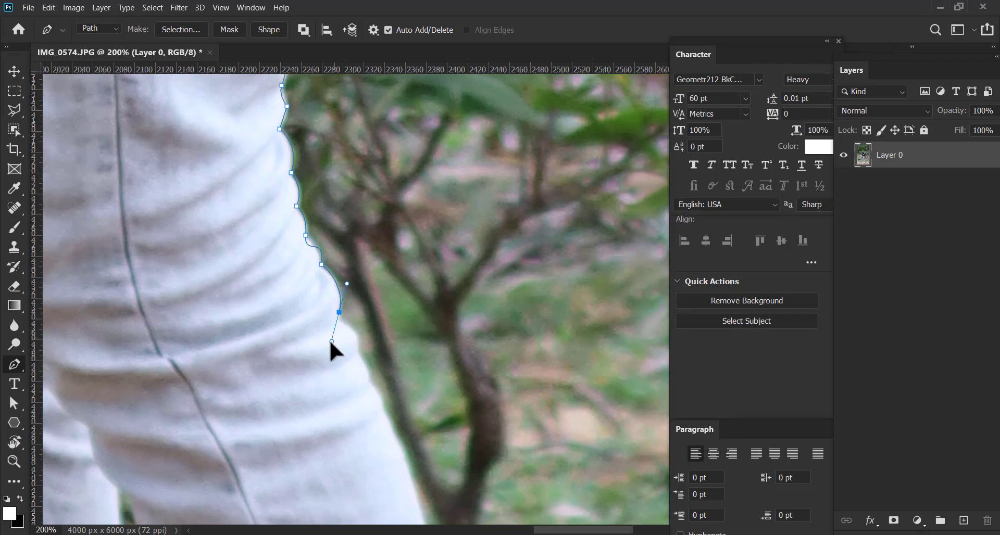
drag(354, 308, 332, 238)
alt+click(316, 243)
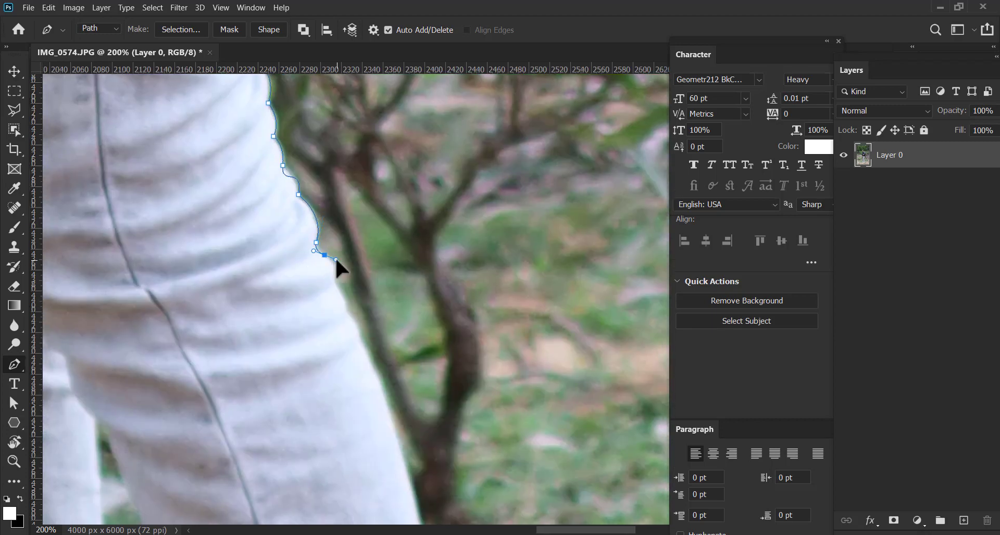
Trace the remaining small folds at the lower end of the knee with short curves and corner anchors
drag(334, 281, 329, 298)
alt+click(334, 280)
click(344, 311)
drag(361, 312, 332, 251)
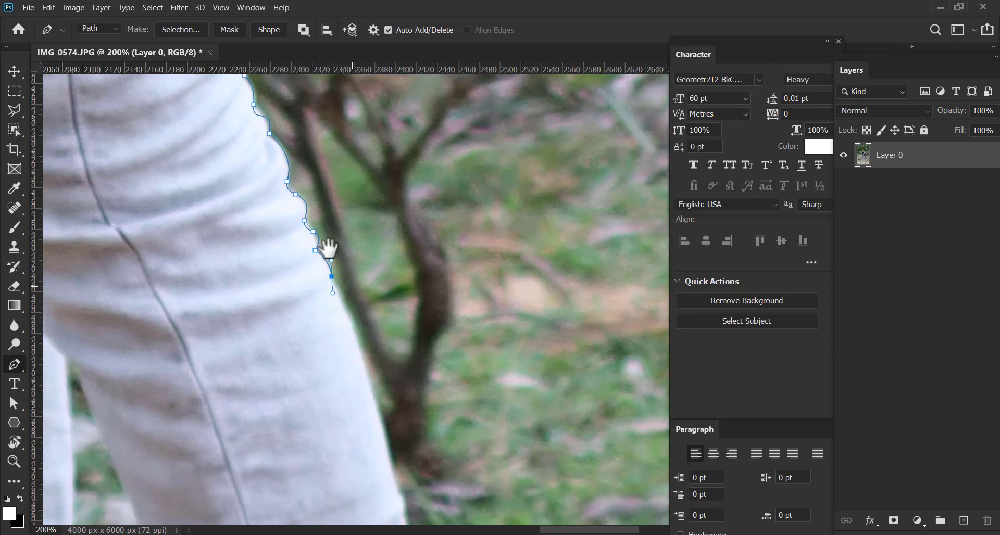
Undo the straight segment below the knee and follow the upper shin with one long curve ending in a corner
drag(364, 315, 290, 139)
click(309, 229)
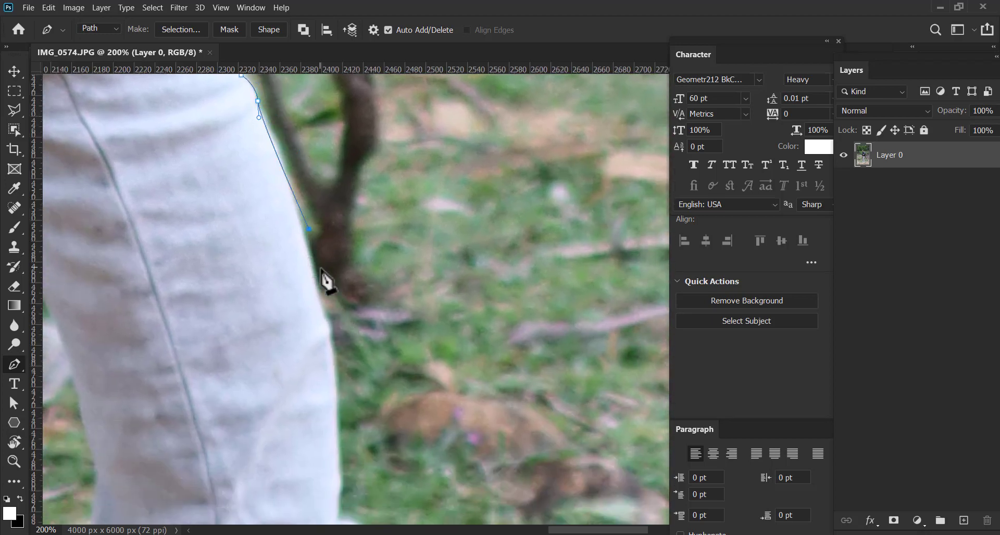
key(ctrl+z)
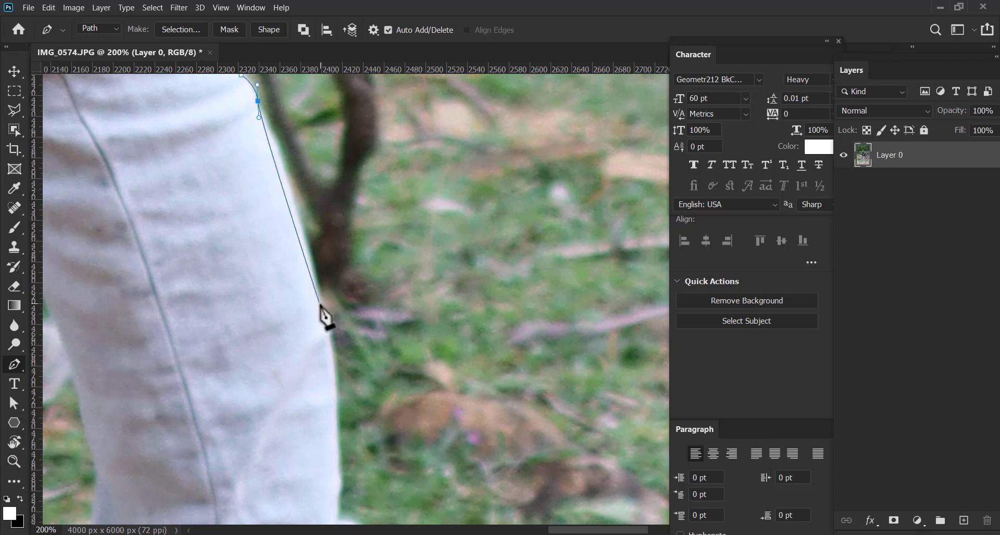
drag(321, 303, 336, 416)
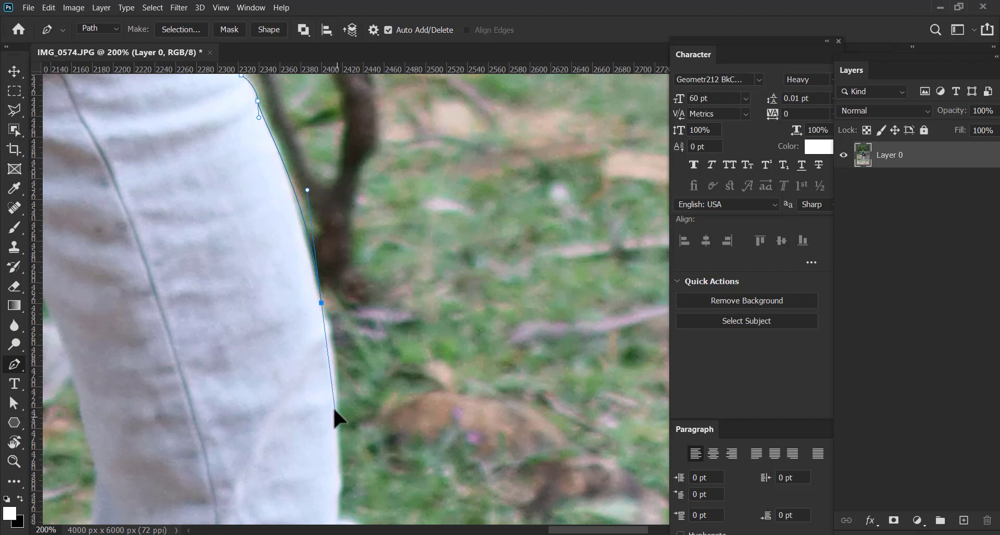
alt+click(322, 307)
click(326, 320)
Trace the outer shin edge with straight segments down to the notch above the bulging fold
drag(331, 341, 340, 272)
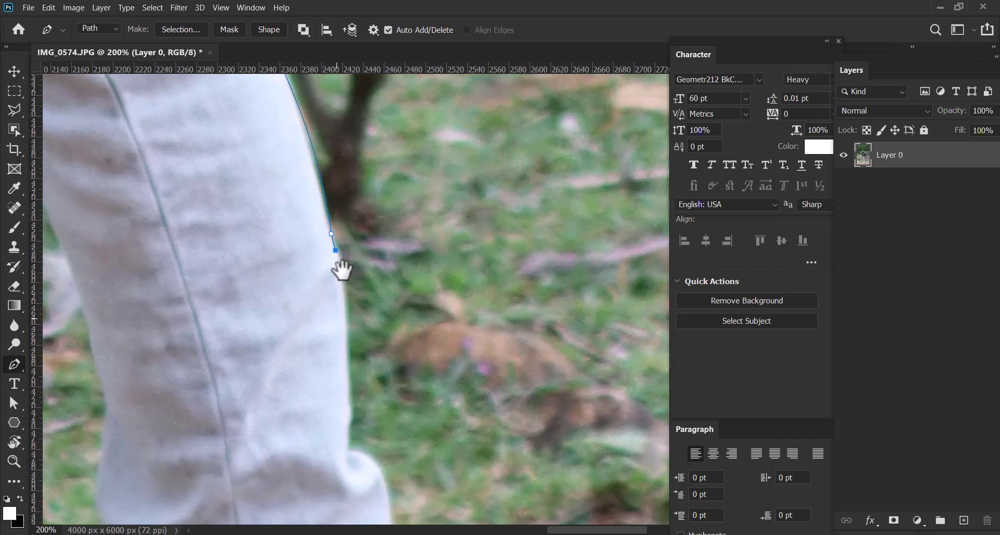
click(340, 267)
click(347, 318)
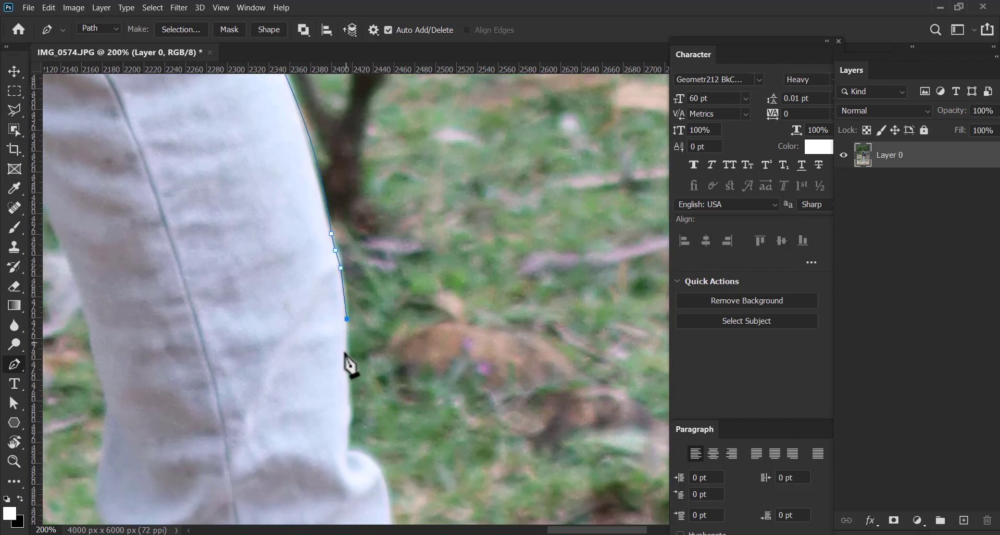
click(351, 408)
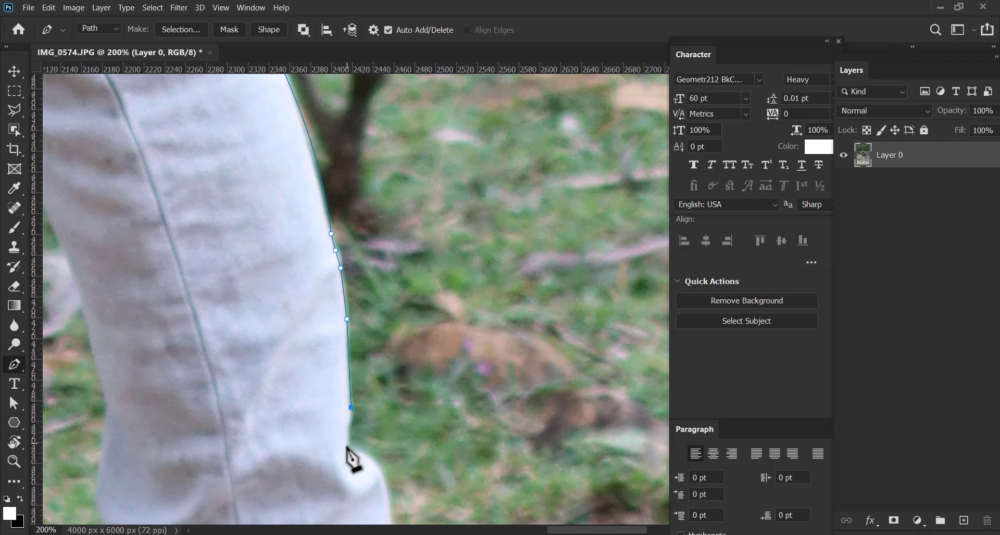
click(347, 453)
Curve the path around the bulging fold on the lower leg and continue down toward the cuff
drag(356, 451, 359, 279)
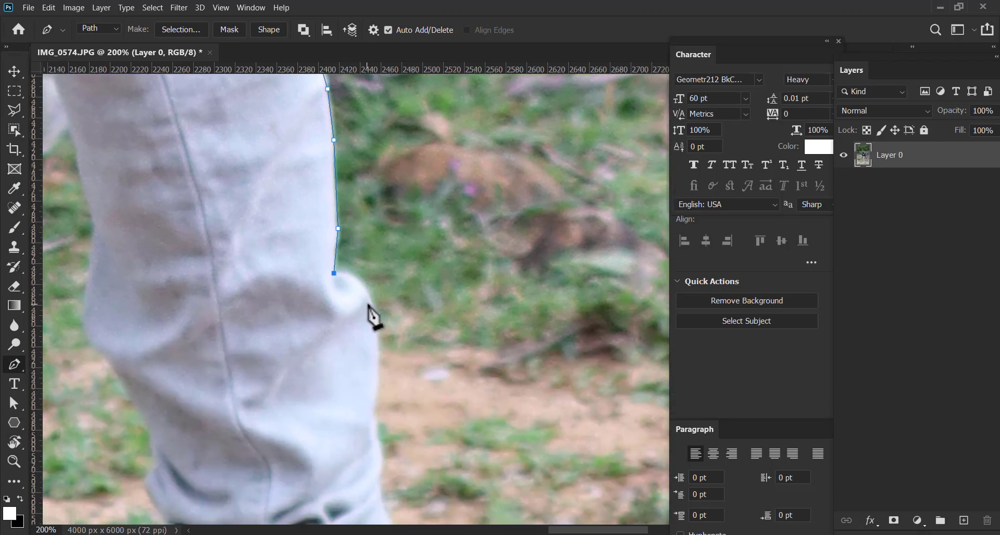
drag(380, 343, 382, 346)
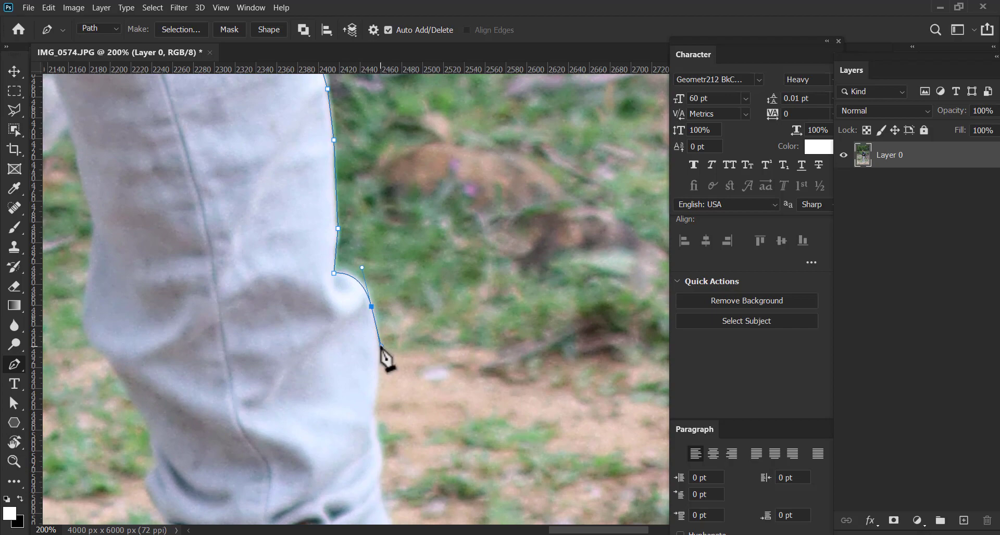
click(376, 375)
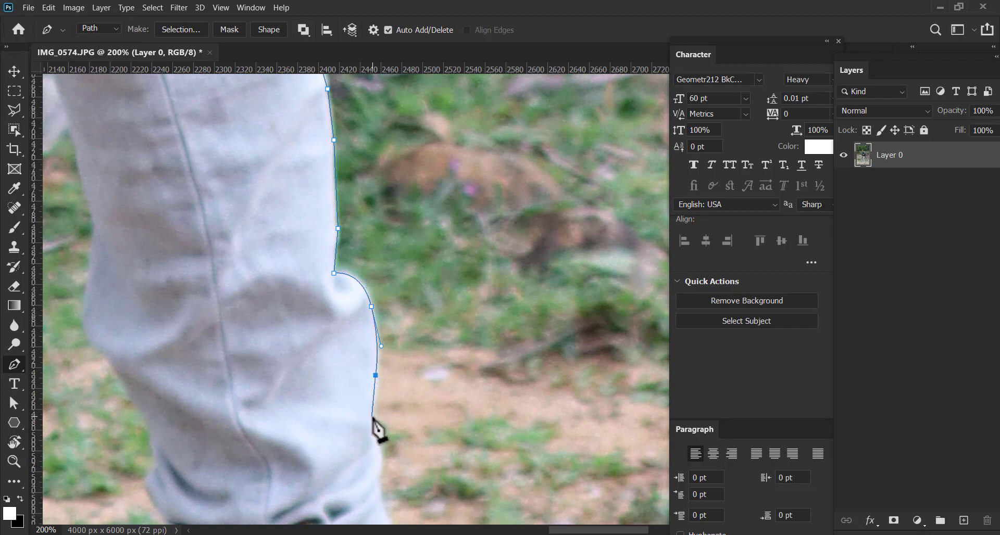
drag(376, 425, 368, 241)
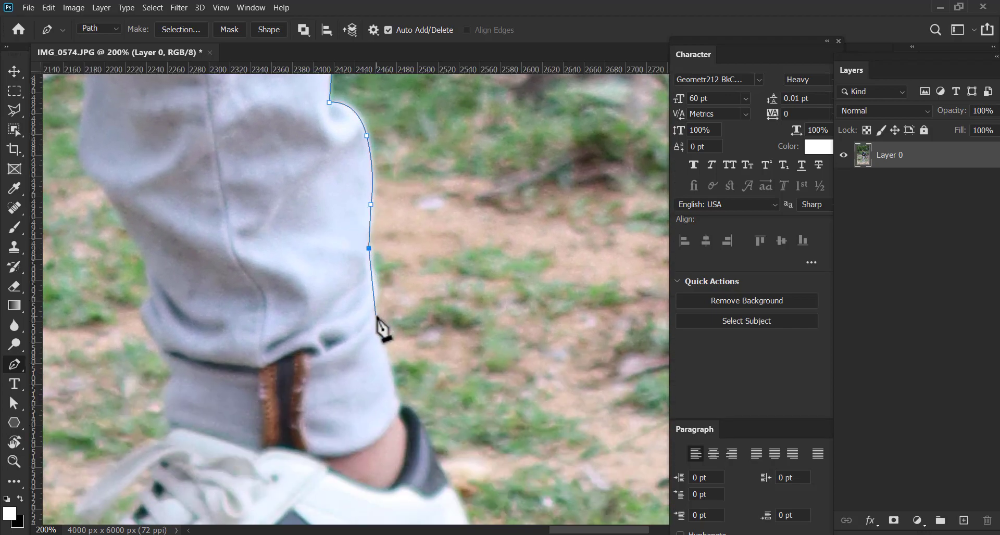
Trace the outer edge of the jeans' rolled cuff down to the shoe's black collar
drag(371, 337, 376, 350)
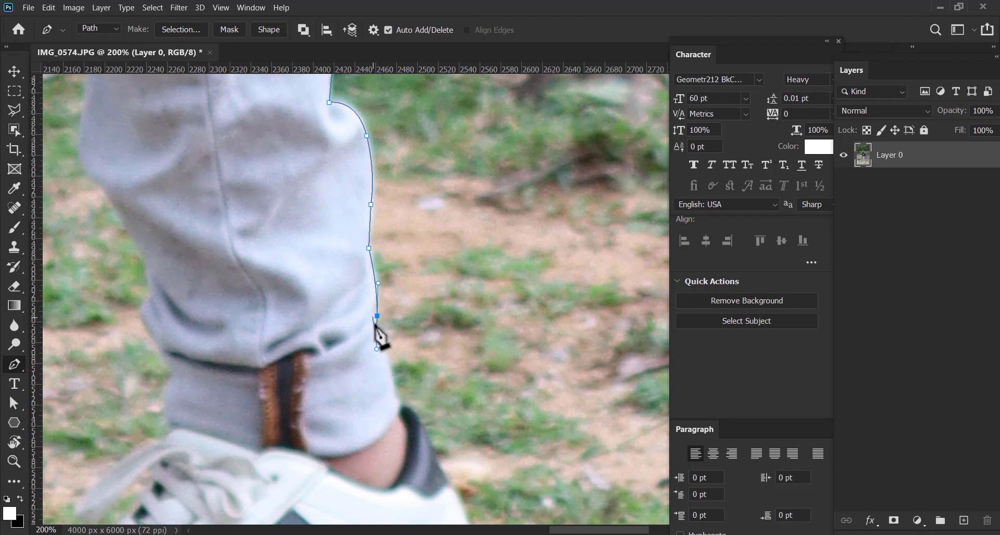
click(382, 347)
click(395, 386)
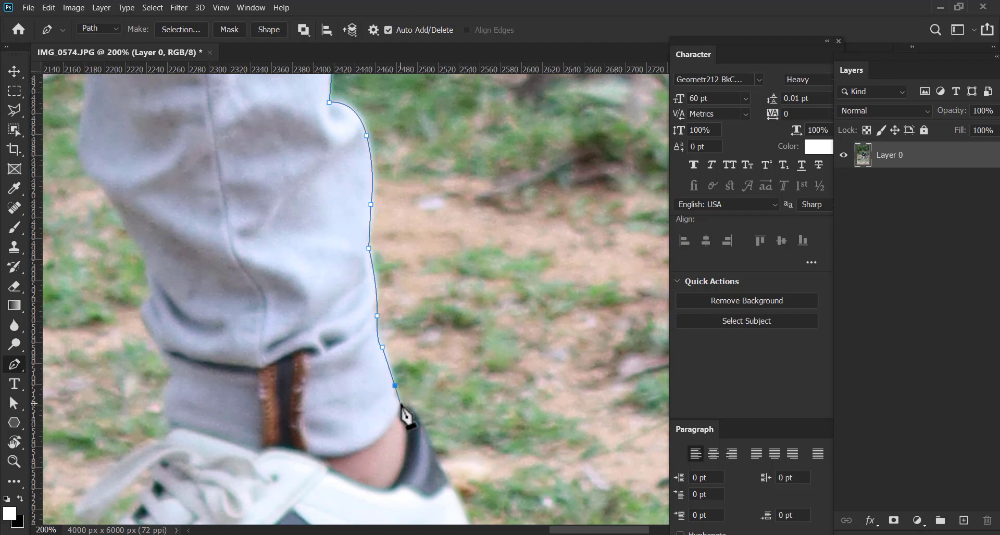
drag(401, 406, 356, 303)
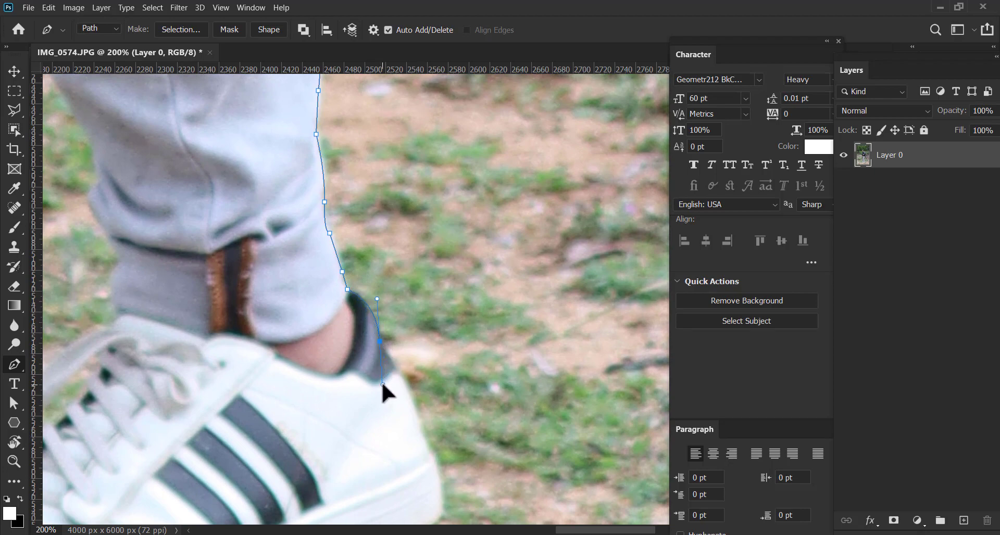
Trace the collar and heel of the striped shoe and curve the path around the sole's rear corner
drag(384, 391, 346, 335)
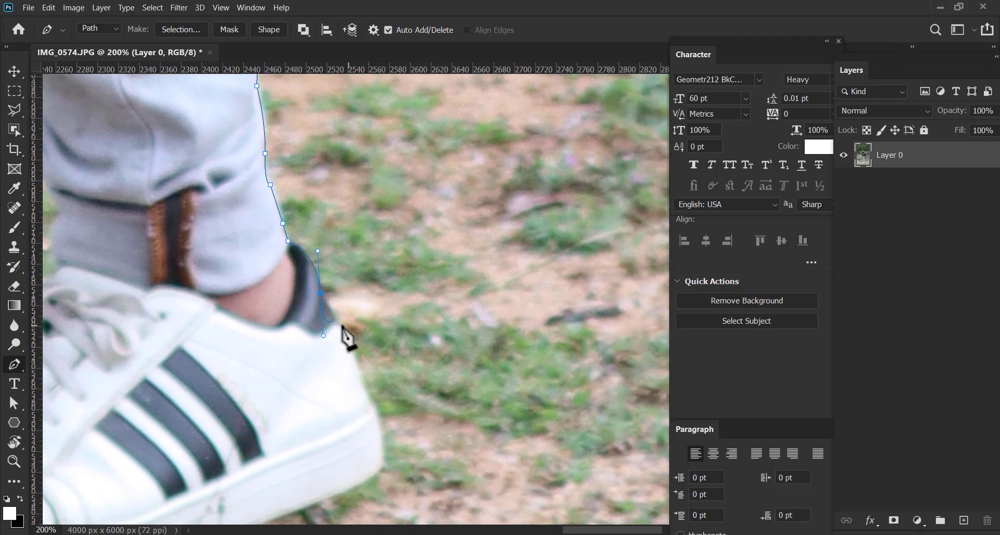
alt+click(320, 294)
click(333, 313)
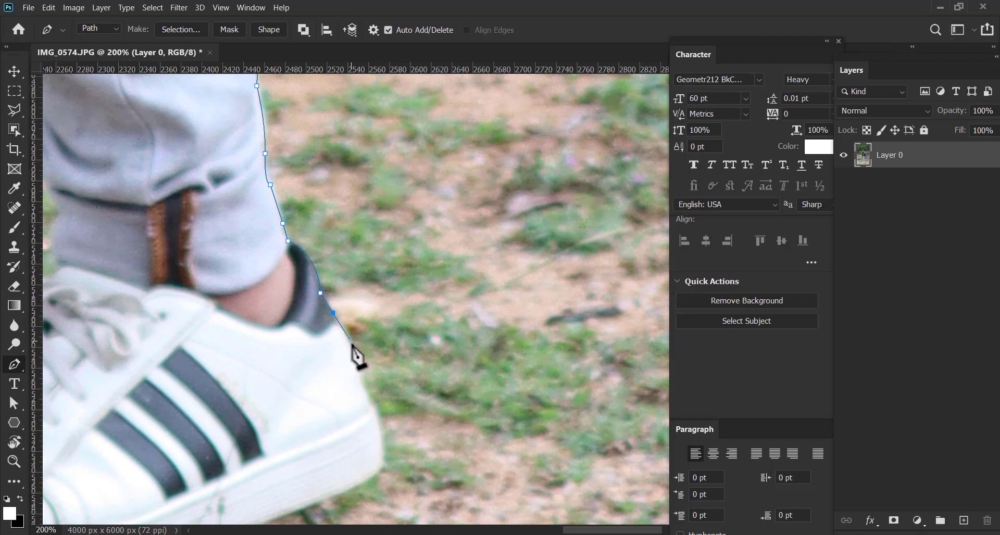
click(349, 340)
click(360, 376)
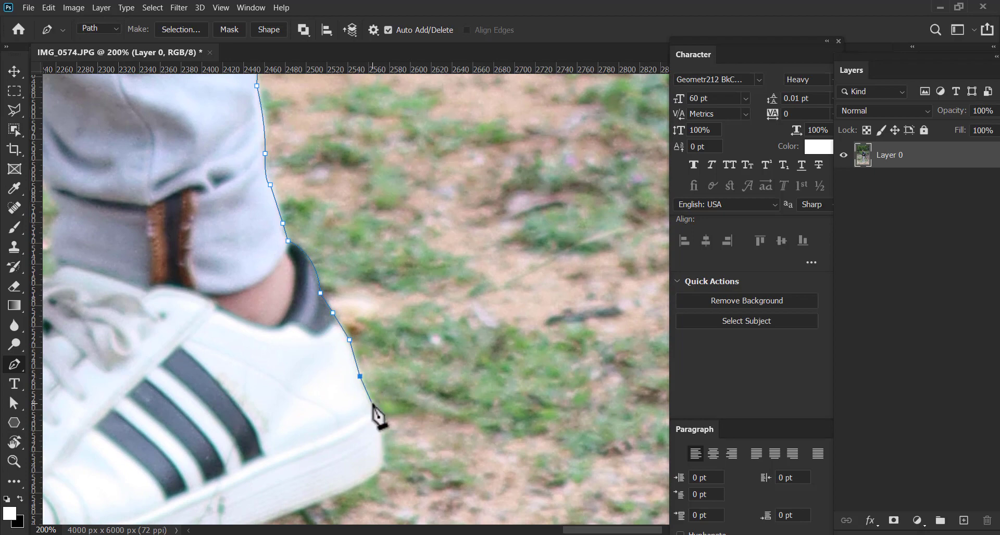
click(373, 403)
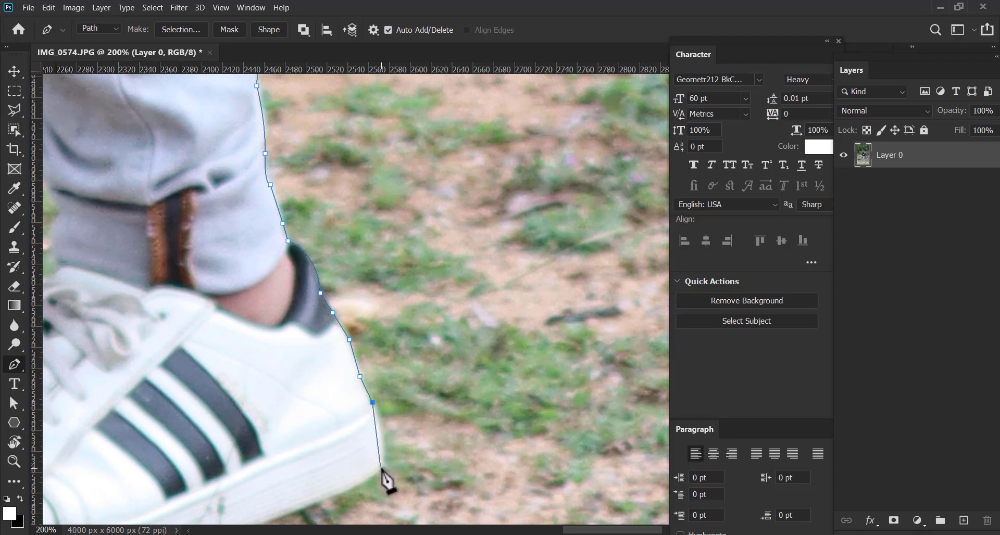
drag(371, 490, 369, 493)
drag(368, 490, 554, 290)
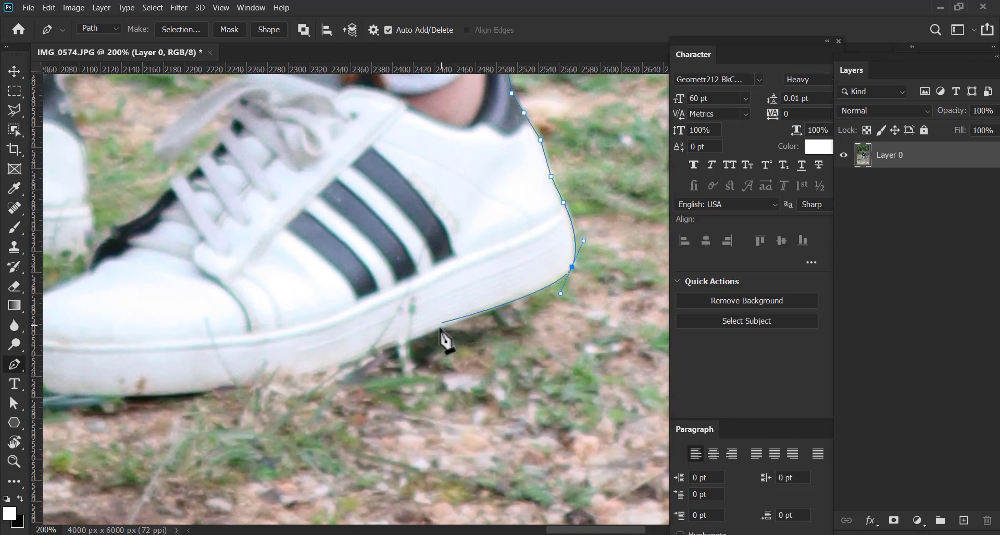
Trace the underside of the shoe's sole and curve the path around the front of the toe
click(399, 344)
drag(343, 343, 376, 284)
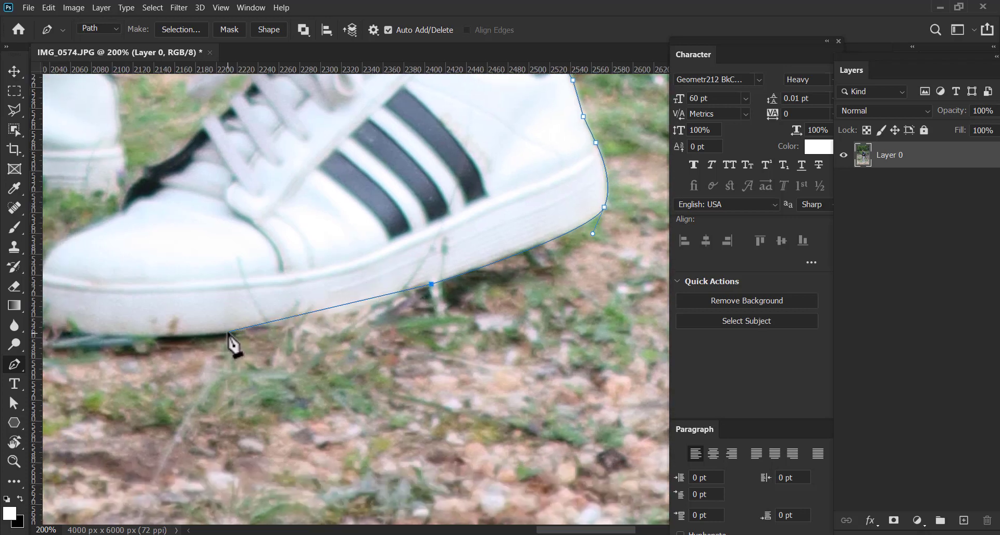
drag(227, 331, 154, 336)
drag(203, 301, 312, 301)
drag(151, 298, 194, 355)
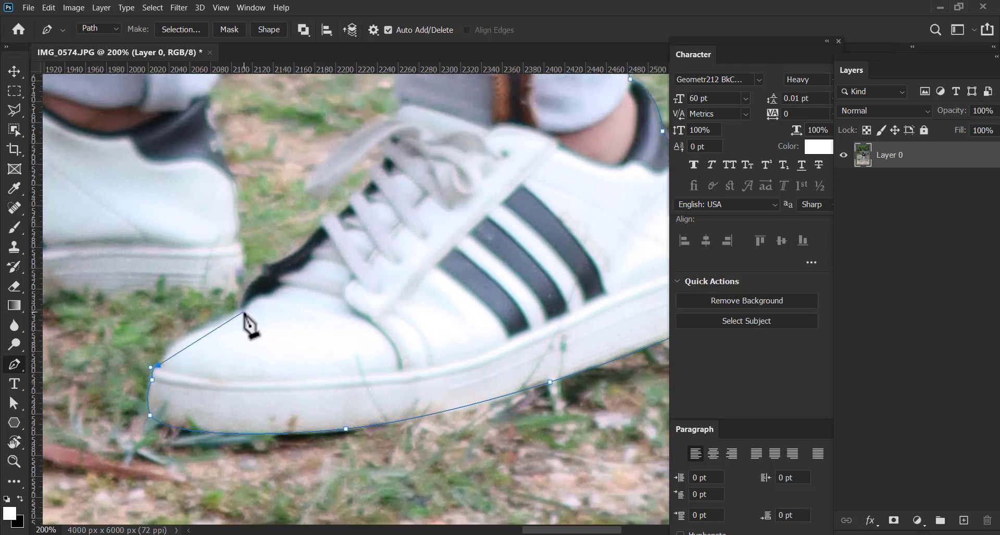
Curve the path over the toe cap and along the black edge of the shoe's tongue up to the first lace
drag(243, 313, 250, 335)
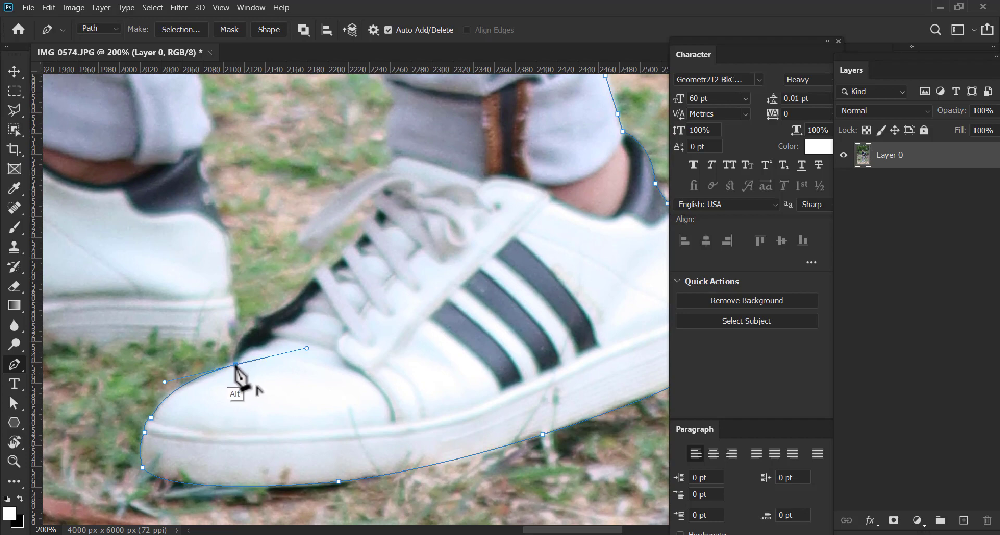
alt+click(236, 366)
drag(258, 329, 285, 319)
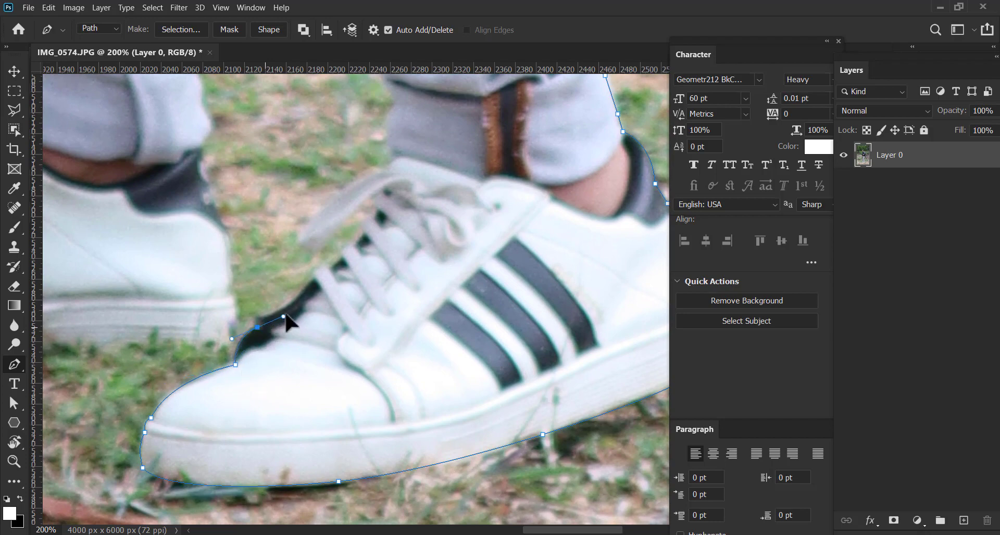
alt+click(258, 327)
click(265, 317)
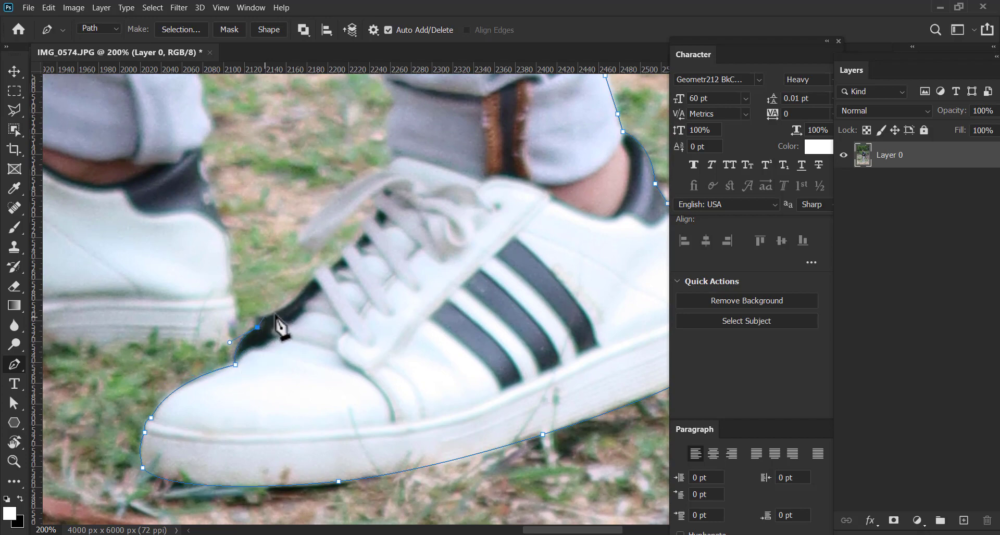
drag(313, 281, 336, 255)
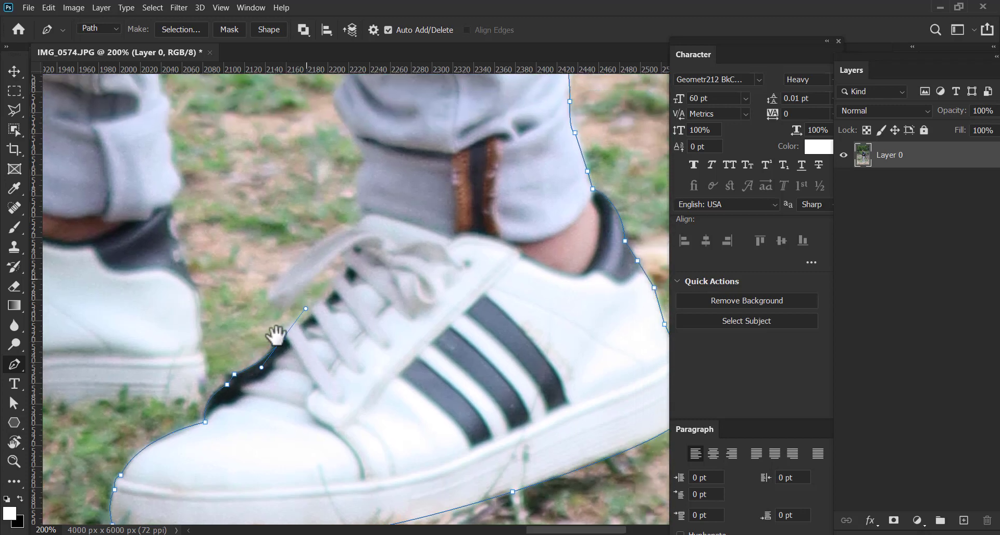
Trace the stepped outline of the crossed laces with short straight segments up toward the loose lace
drag(306, 284, 276, 337)
alt+click(283, 335)
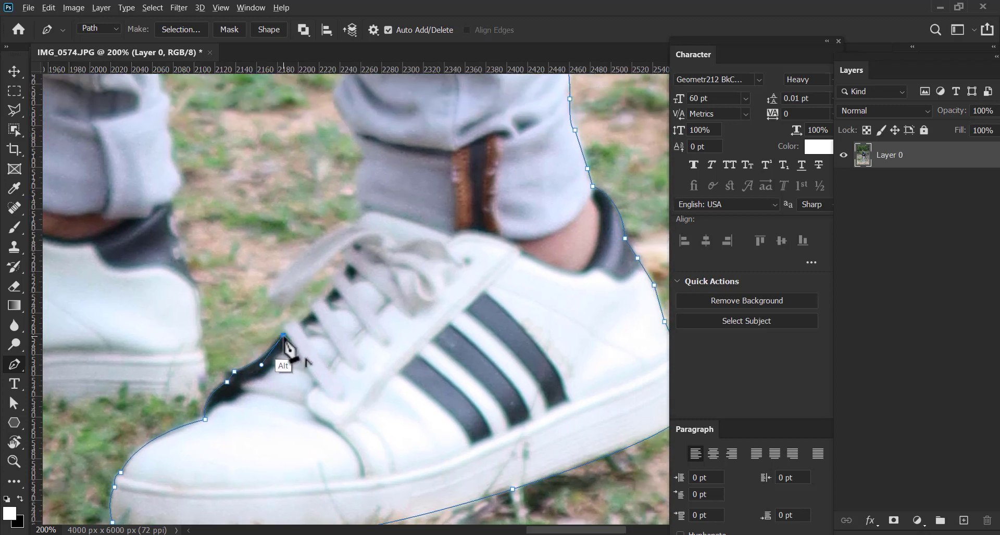
click(288, 322)
click(300, 321)
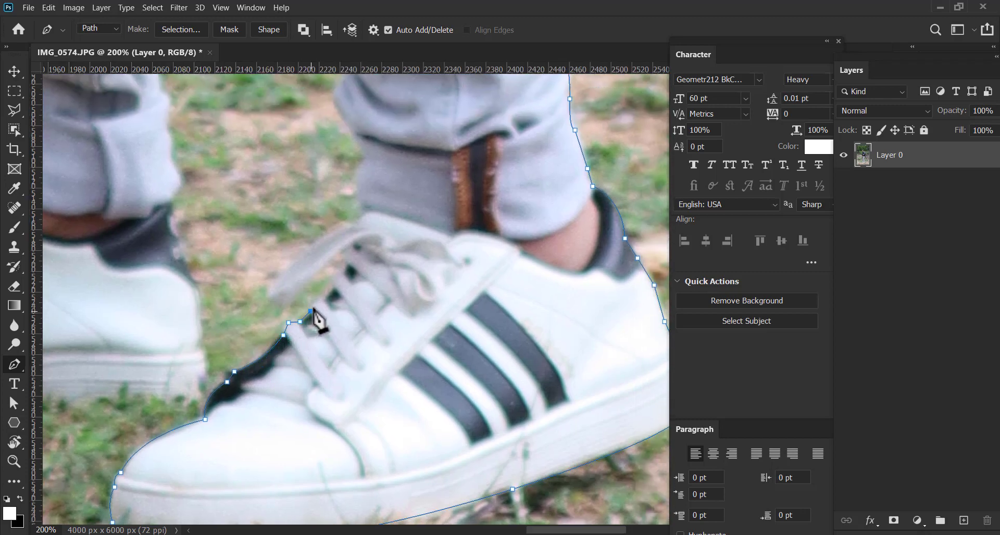
click(314, 304)
click(323, 299)
click(333, 277)
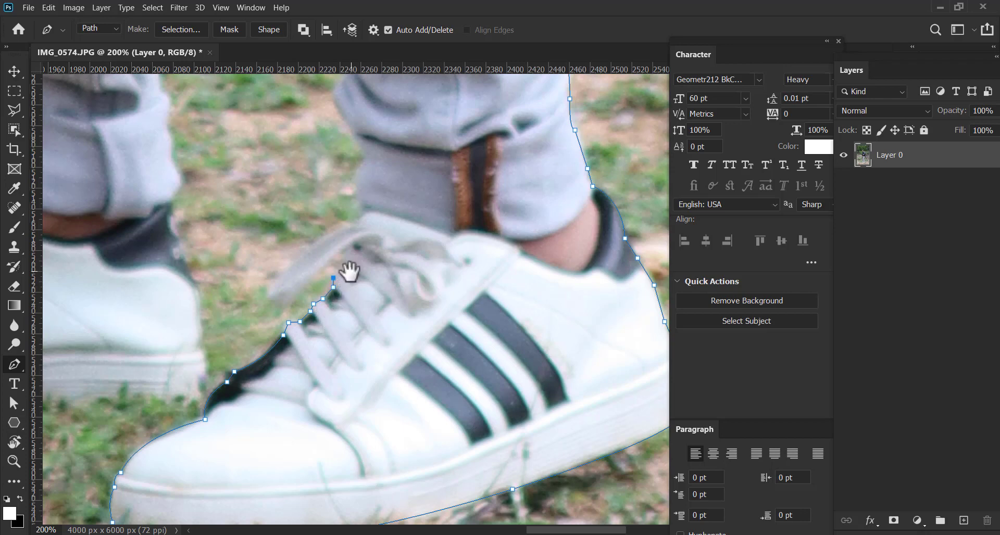
Trace around the loose hanging lace, curving the path at its tip, and return to the top of the shoe
drag(348, 272, 319, 313)
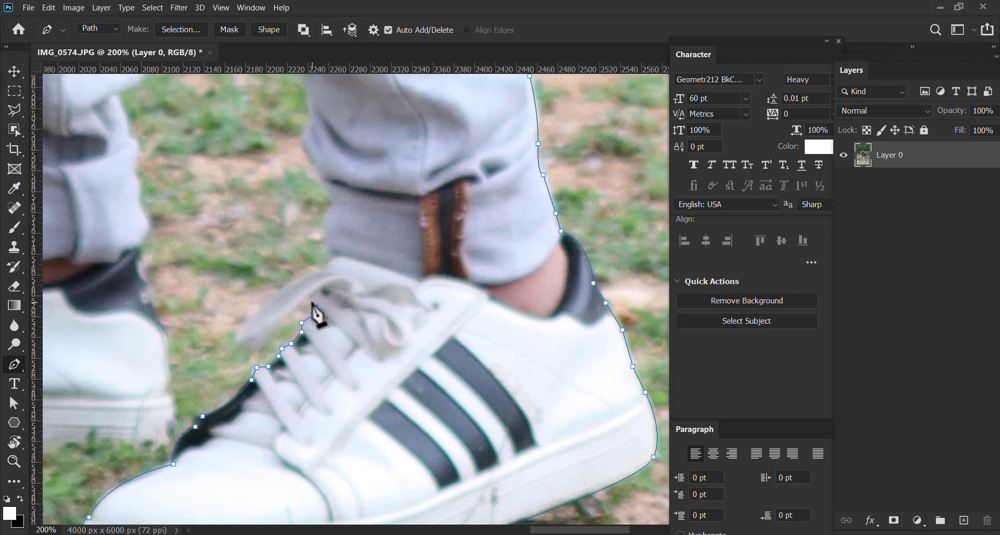
click(312, 292)
click(292, 313)
click(258, 348)
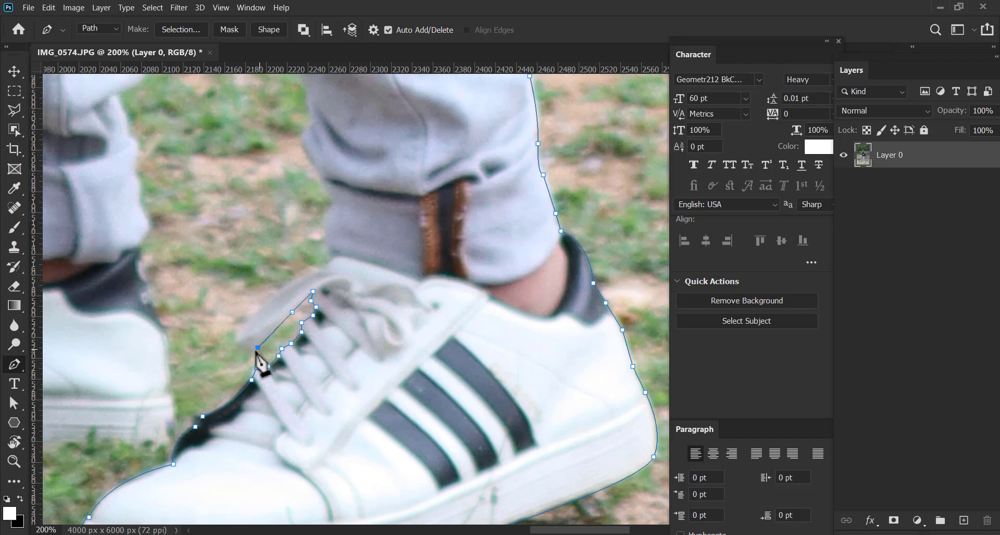
drag(235, 342, 230, 326)
click(305, 275)
click(324, 269)
Complete the outline around the loose lace's tip and trace the inner edge of the trouser cuff up past its fold
drag(331, 248, 311, 304)
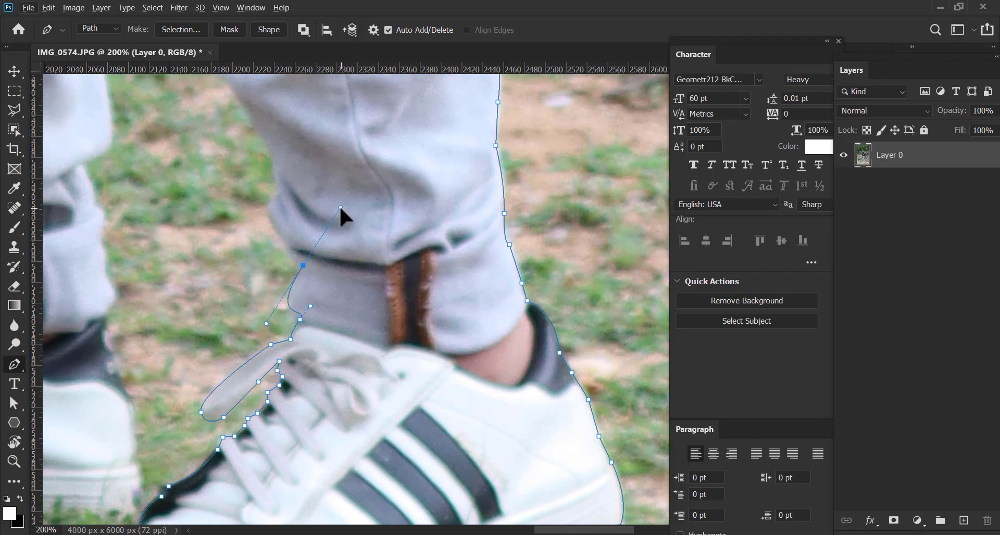
drag(304, 246, 304, 354)
click(301, 347)
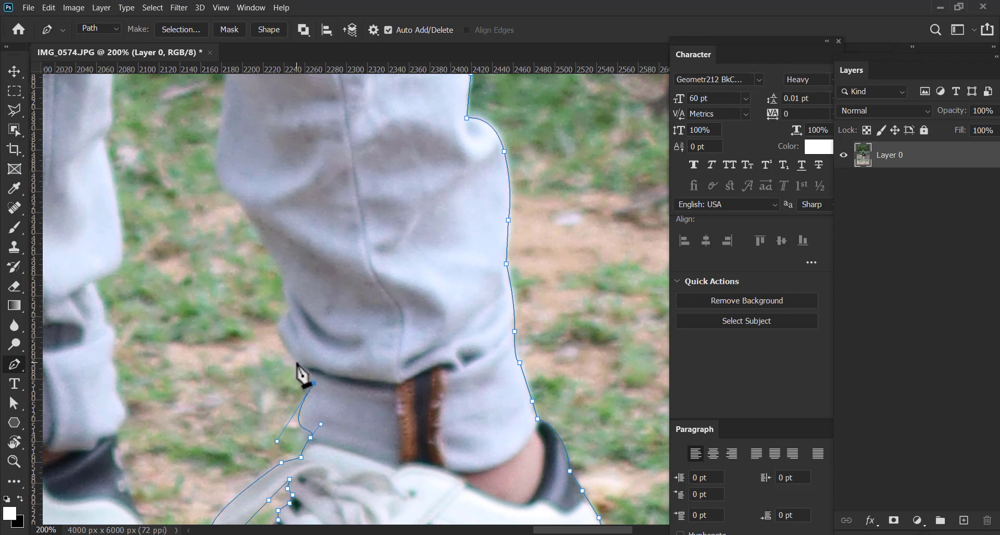
click(295, 360)
click(279, 324)
click(283, 313)
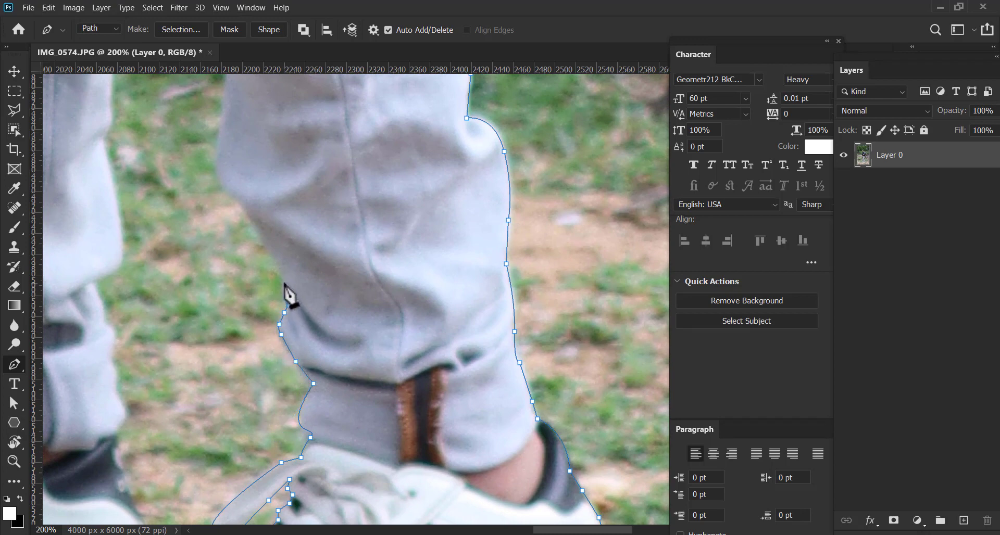
Trace the inner edge of the same trouser leg upward, curving the path around the fabric bulge above the cuff
click(284, 283)
drag(277, 264, 295, 339)
click(275, 299)
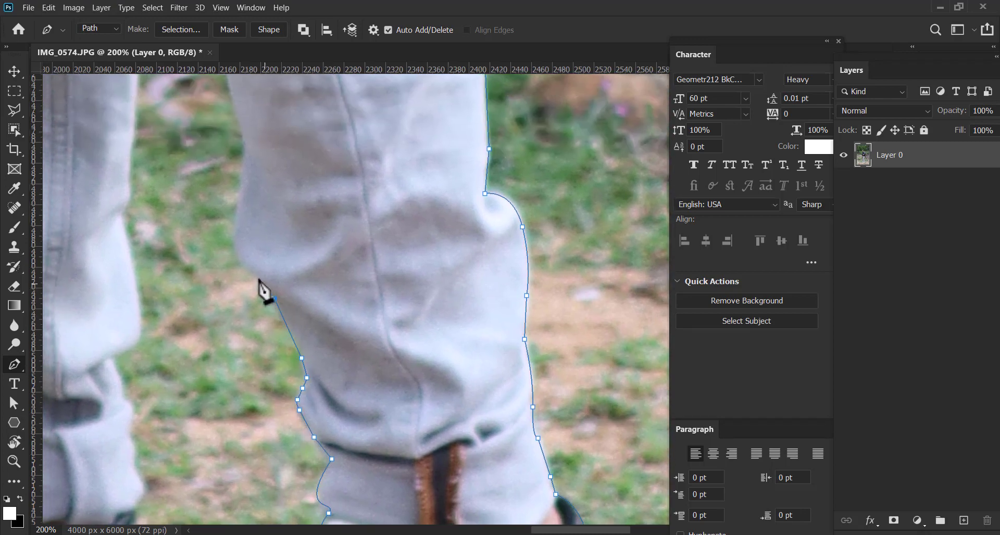
click(249, 269)
drag(245, 231, 245, 309)
drag(240, 275, 267, 311)
click(238, 273)
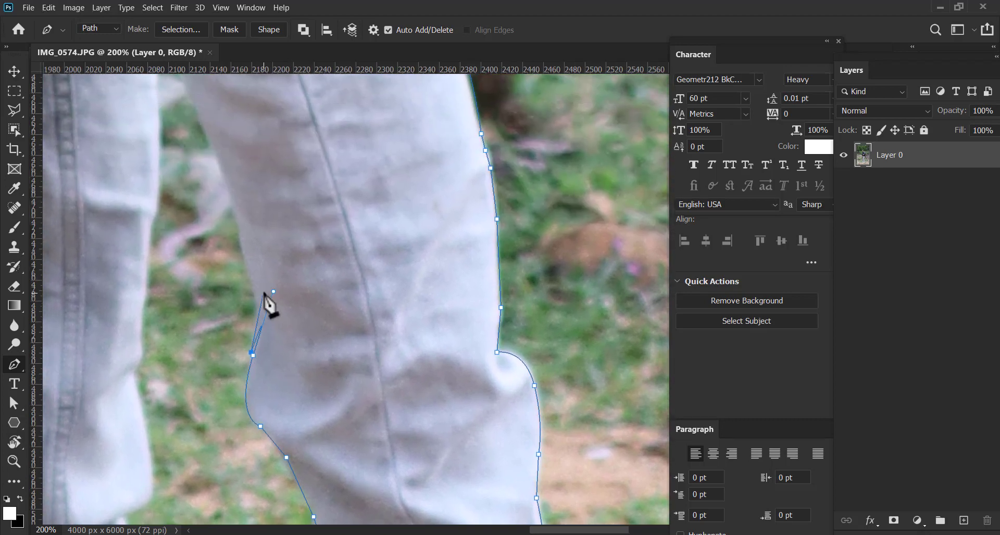
Trace the inner edge of the trouser leg up to the point where the two legs meet
click(242, 249)
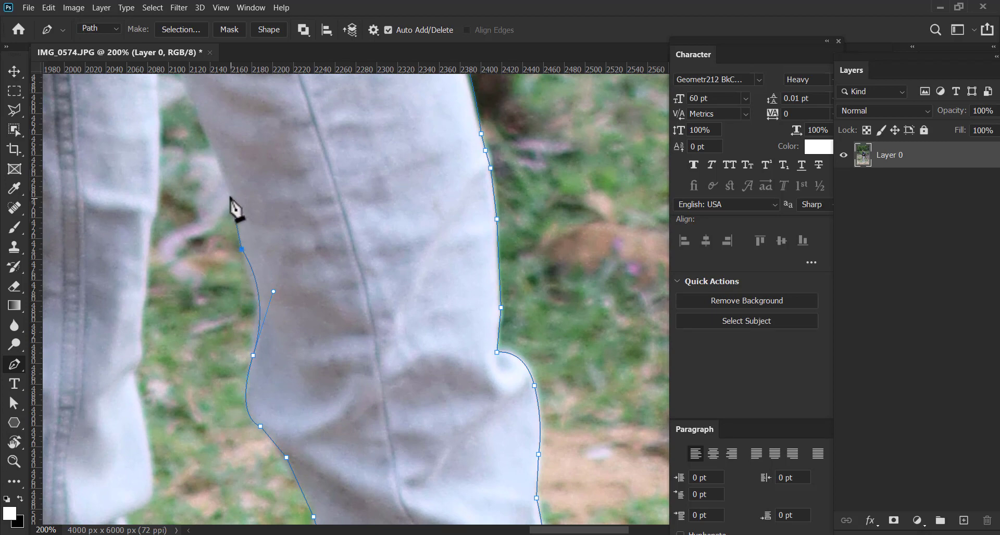
drag(234, 193, 294, 335)
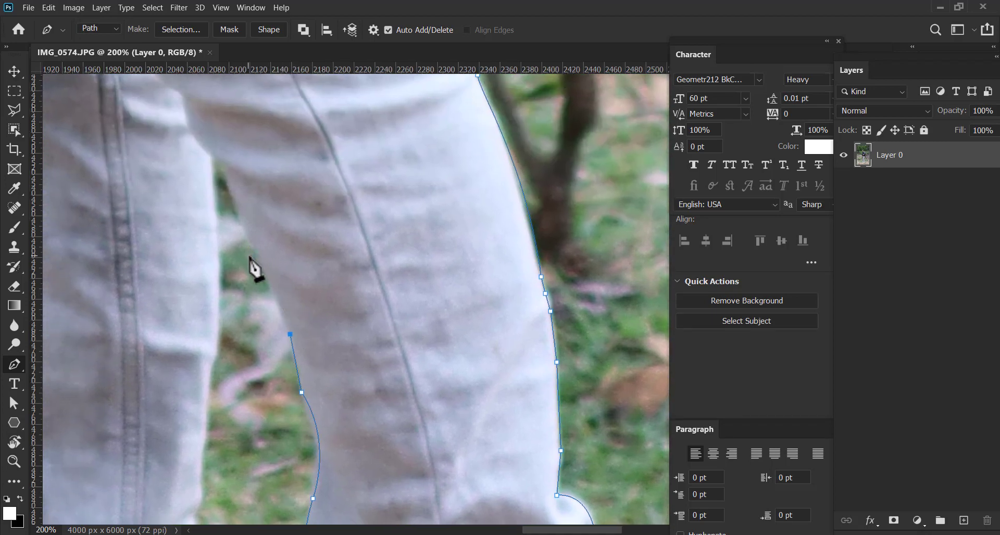
click(253, 246)
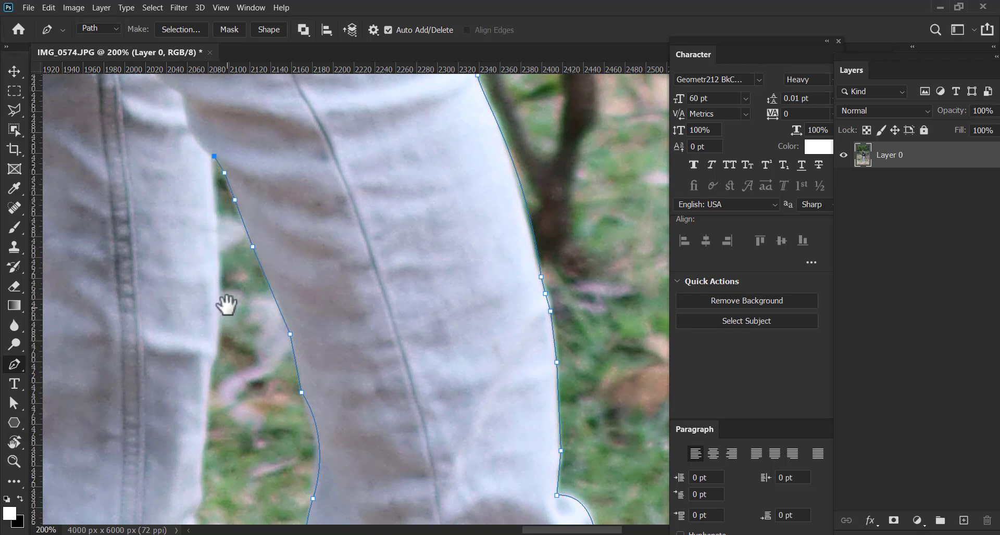
Curve the path down the inner edge of the other trouser leg toward the crease, dropping the last anchor's outgoing handle
drag(225, 301, 259, 270)
drag(249, 319, 238, 390)
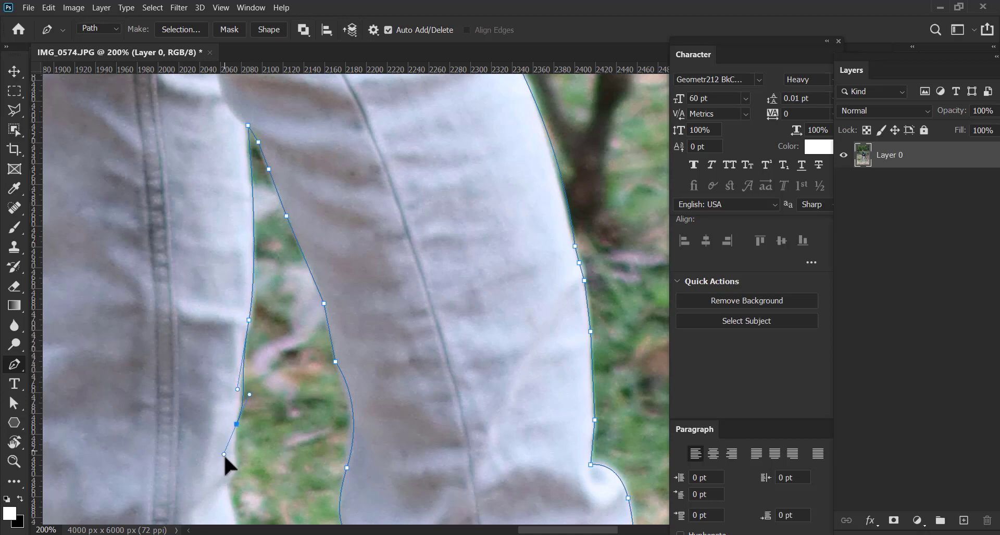
drag(241, 408, 231, 437)
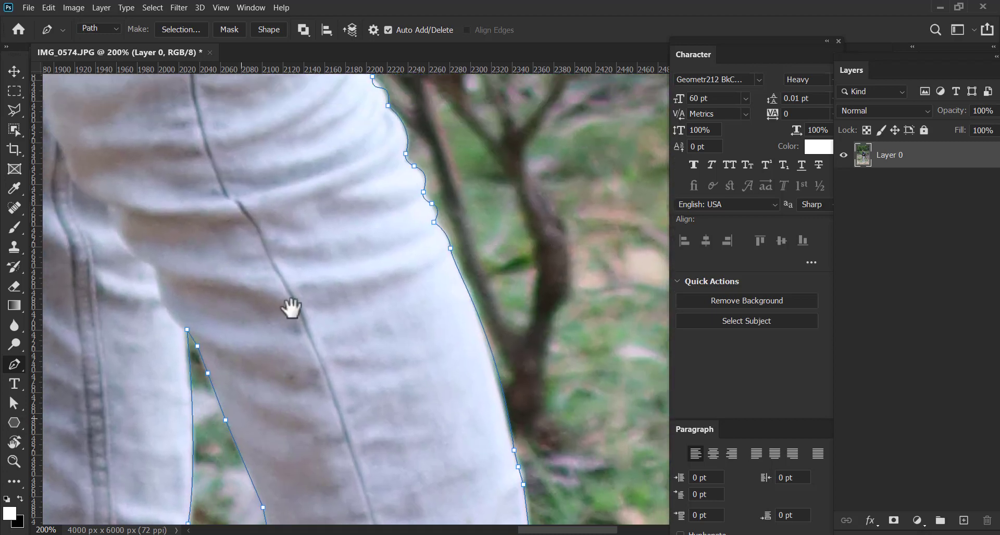
drag(292, 308, 318, 335)
drag(336, 287, 308, 476)
drag(289, 249, 298, 227)
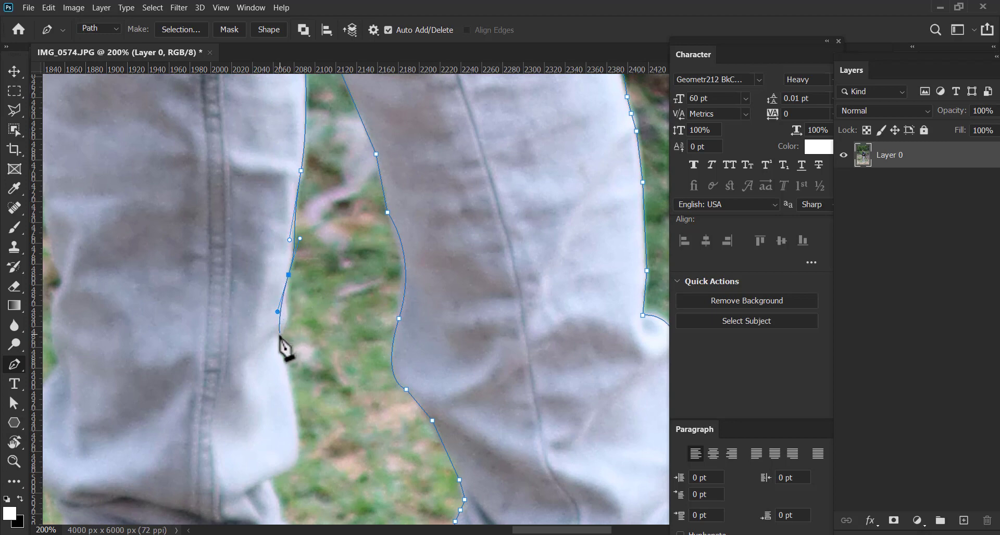
alt+click(288, 275)
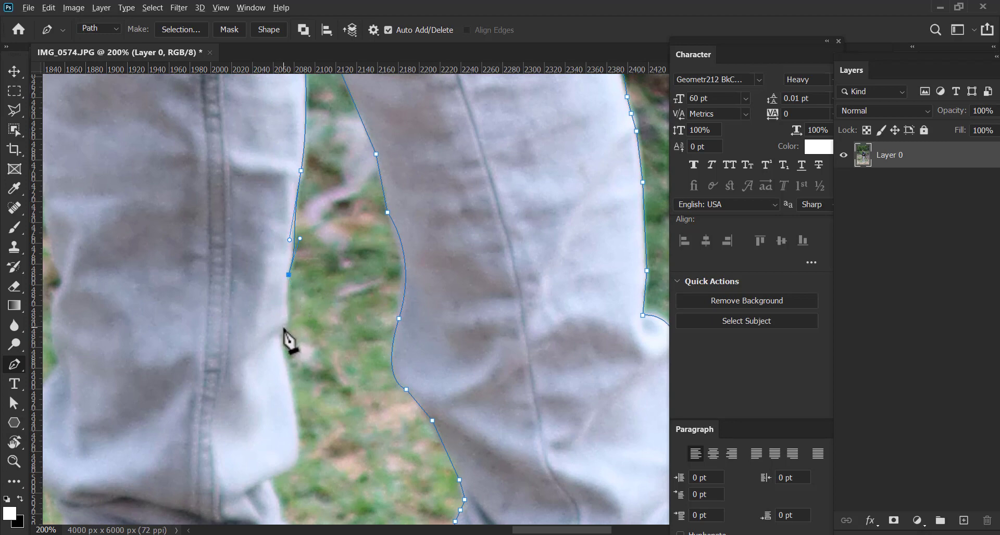
Trace past the crease and curve around the lower leg's fabric bulge to the notch at the top of the cuff
drag(273, 338, 291, 239)
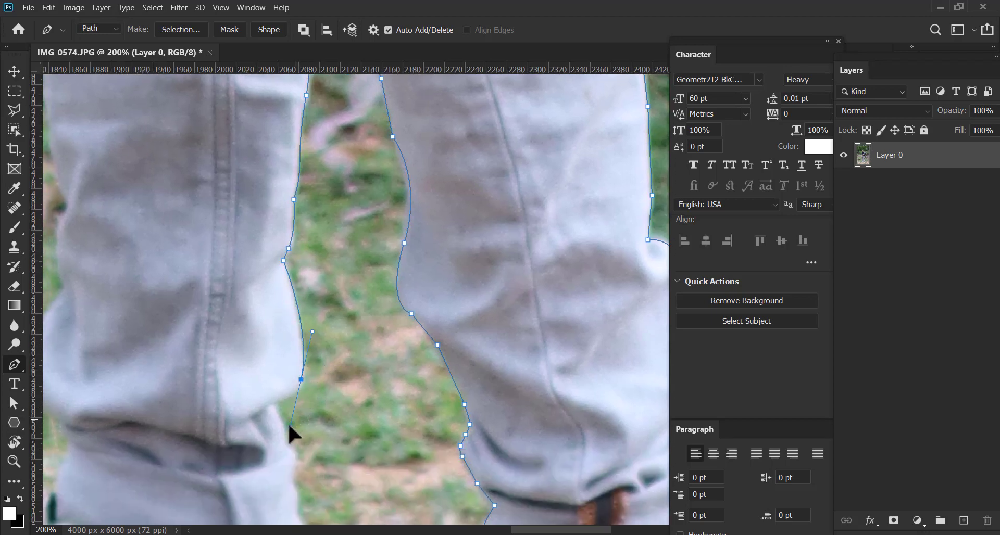
drag(289, 426, 289, 427)
drag(297, 406, 326, 361)
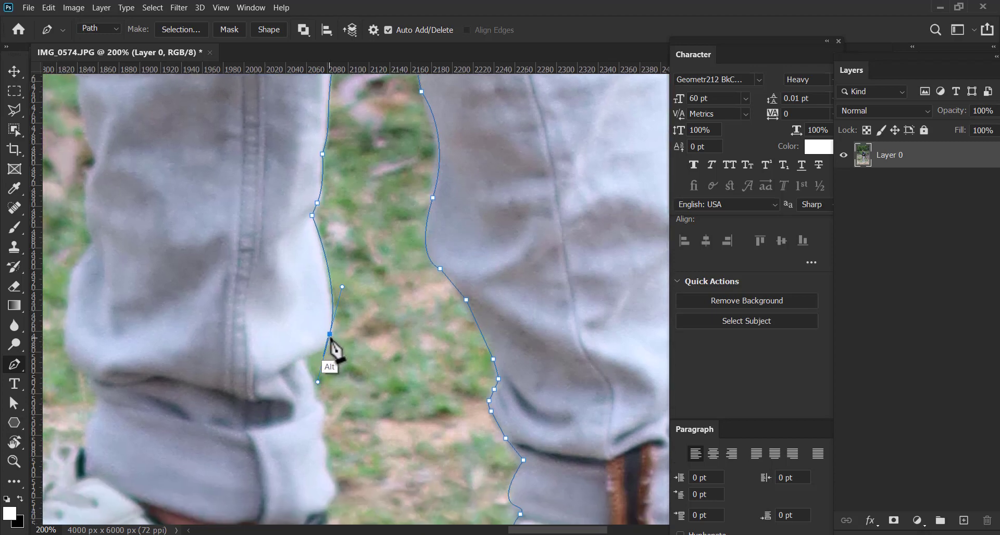
alt+click(330, 335)
drag(294, 363, 323, 337)
alt+click(308, 359)
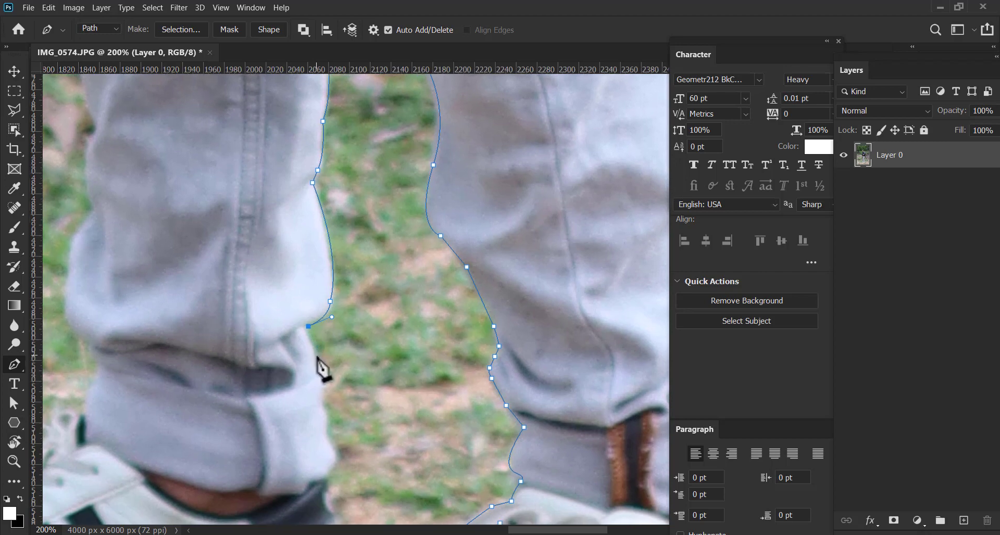
Trace the edge of the trouser cuff down to the black heel collar of the other shoe
click(317, 359)
scroll(329, 379, down, 2)
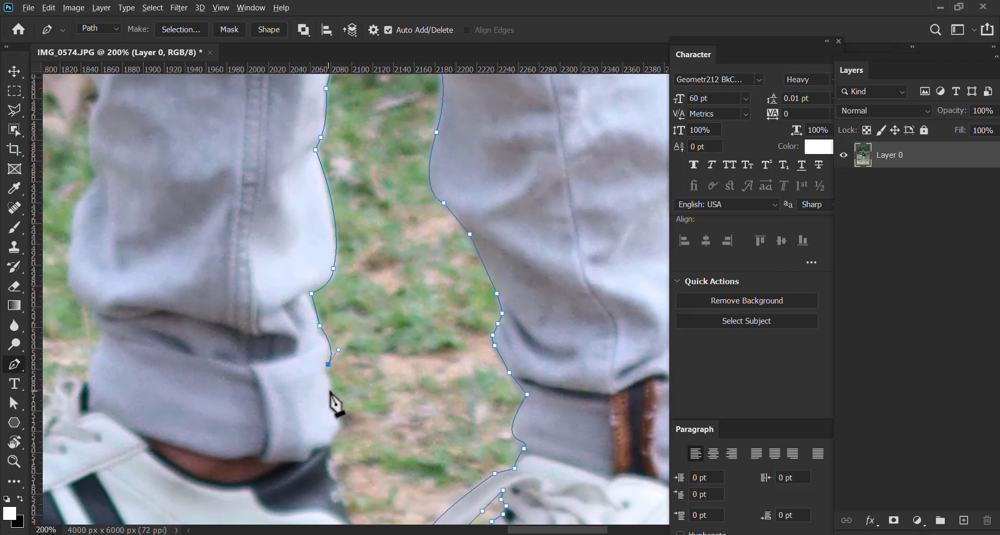
click(331, 389)
click(333, 405)
drag(340, 410, 349, 374)
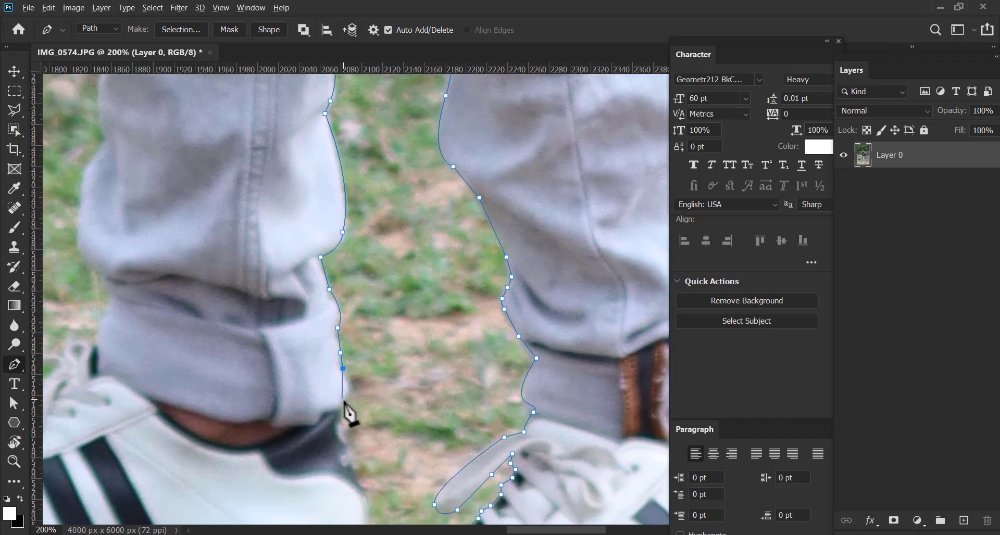
drag(339, 415, 343, 331)
click(342, 351)
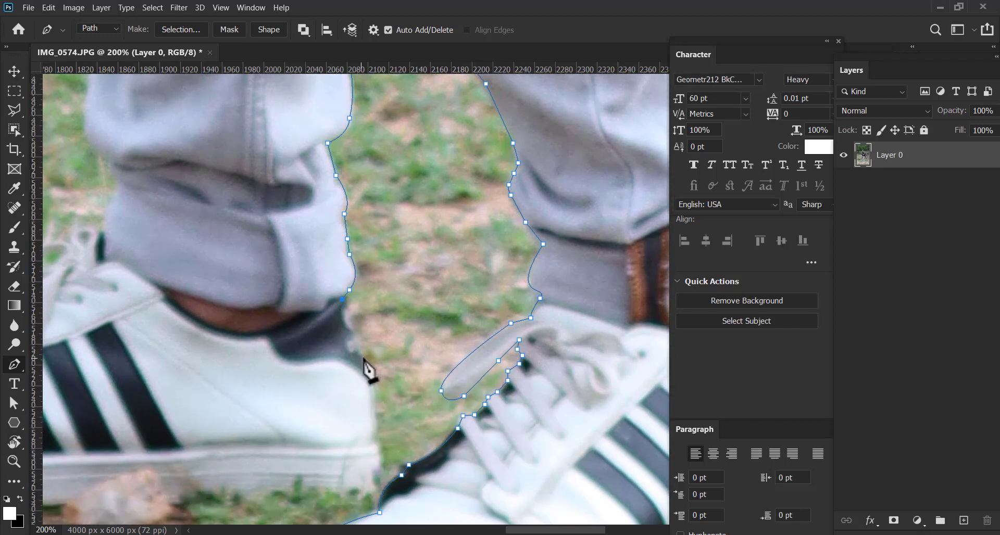
Curve the path down the back of the shoe's heel to the corner of the sole beside the front shoe
click(362, 362)
drag(379, 412, 354, 339)
drag(360, 395, 350, 425)
drag(371, 371, 380, 324)
alt+click(369, 346)
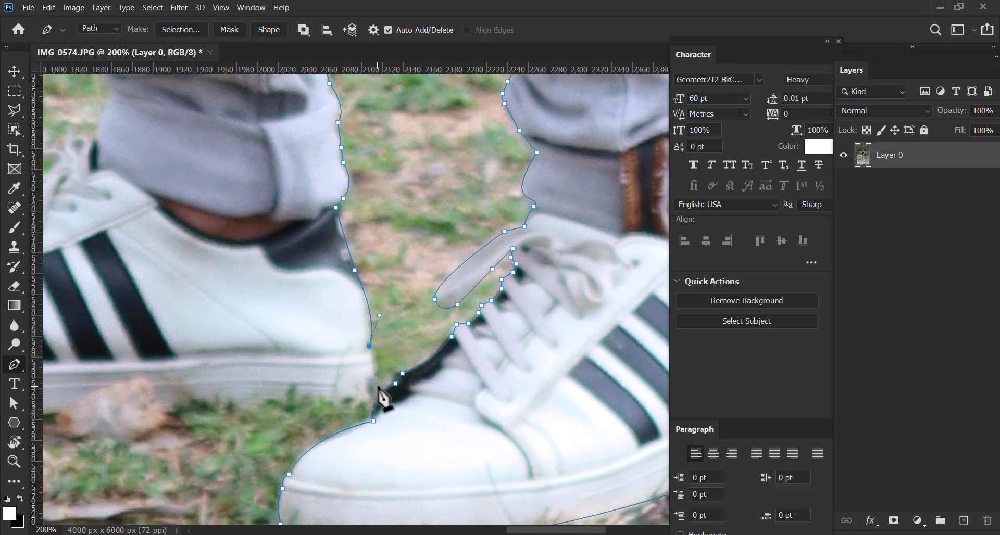
drag(376, 386, 374, 407)
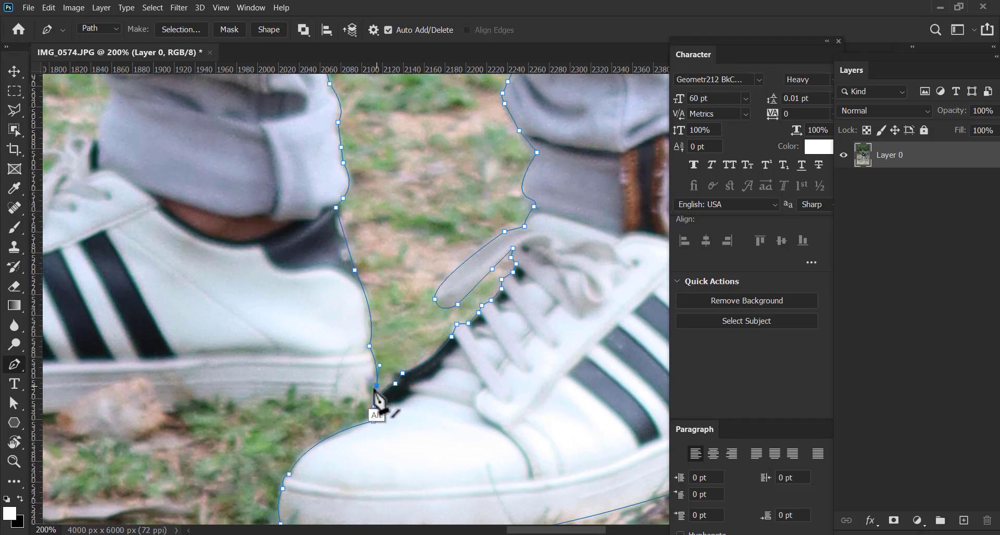
drag(271, 397, 405, 389)
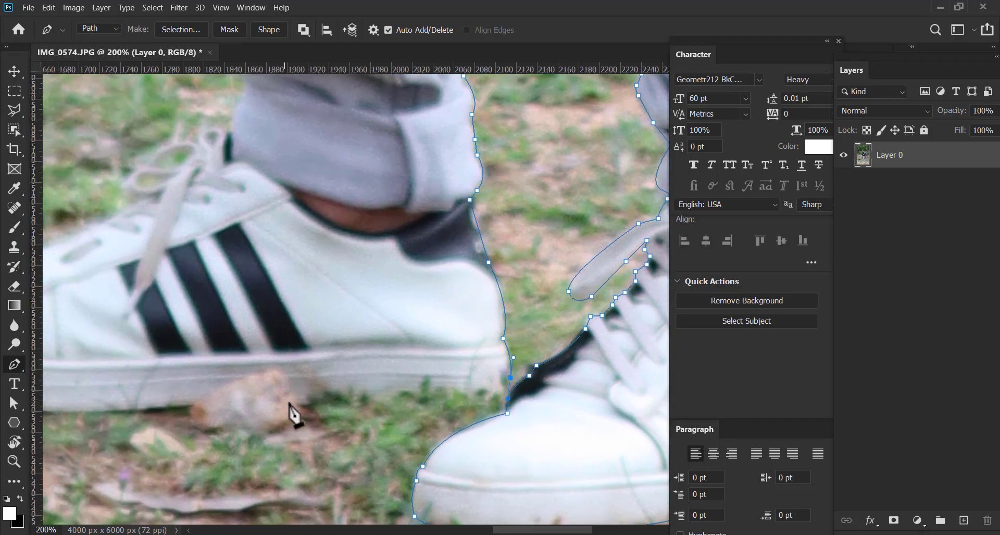
Trace the underside of the shoe's sole behind the stone and curve the path up toward the toe
click(300, 403)
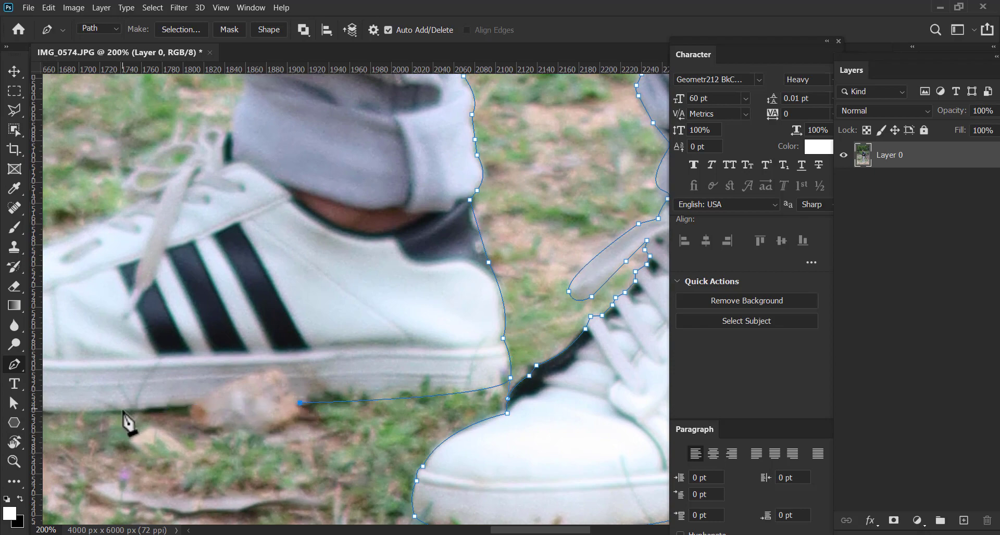
drag(155, 393, 254, 411)
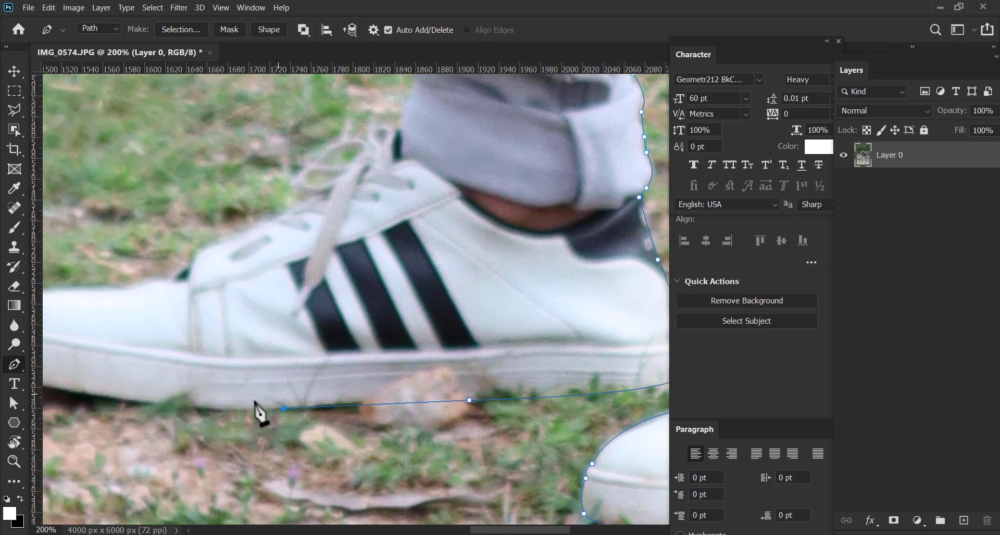
drag(114, 399, 70, 385)
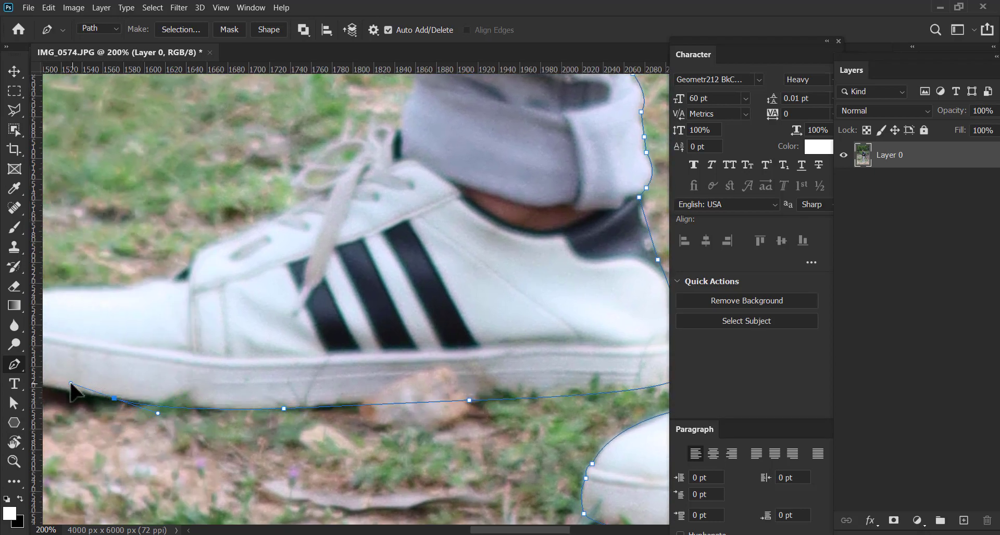
drag(178, 386, 362, 421)
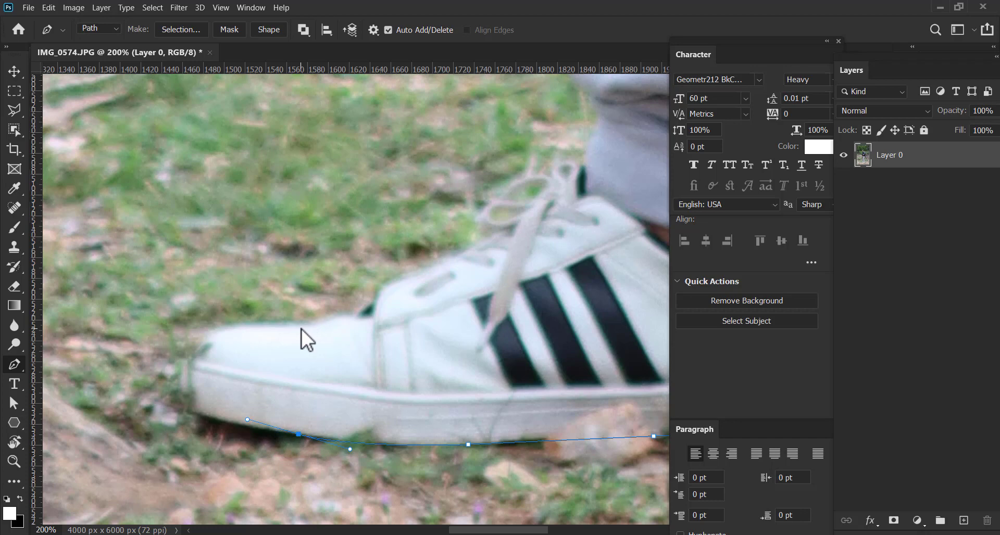
Restore the active path and trace the front of the sole and the curve over the shoe's toe cap
scroll(195, 350, up, 2)
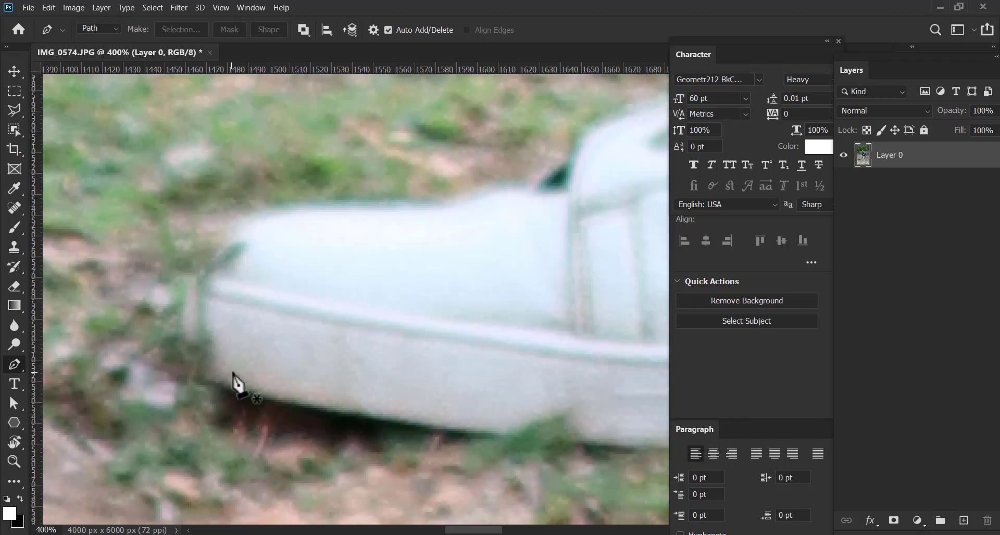
key(ctrl+z)
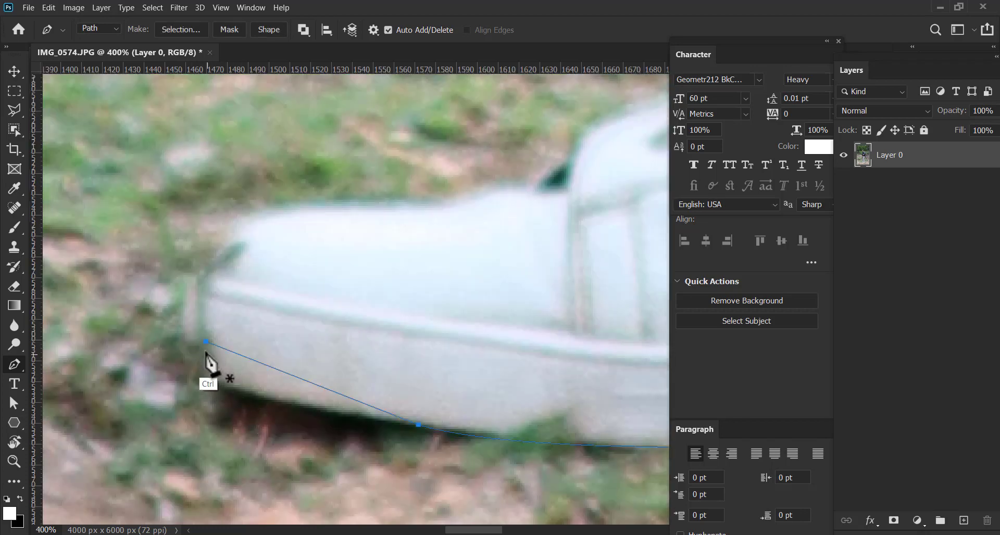
drag(248, 260, 217, 323)
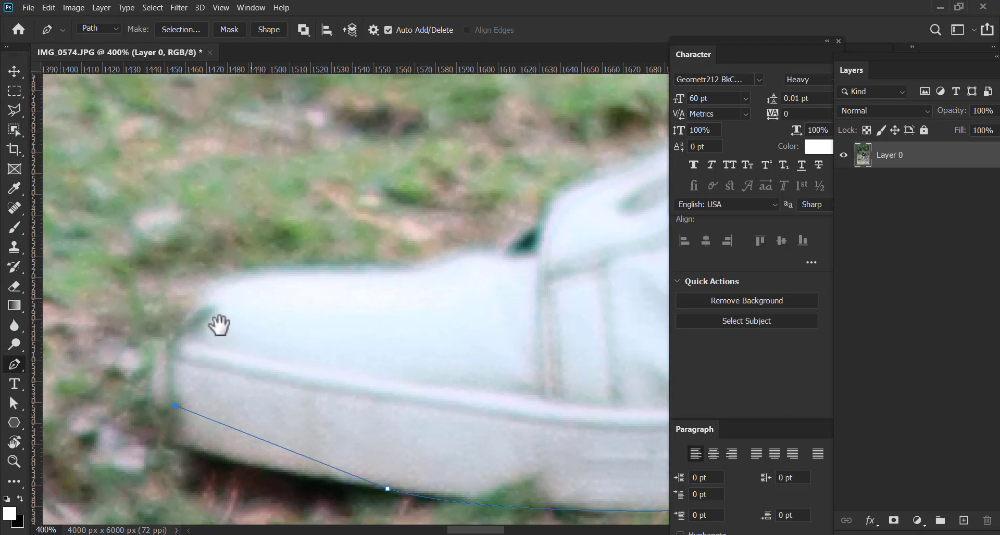
drag(307, 270, 320, 301)
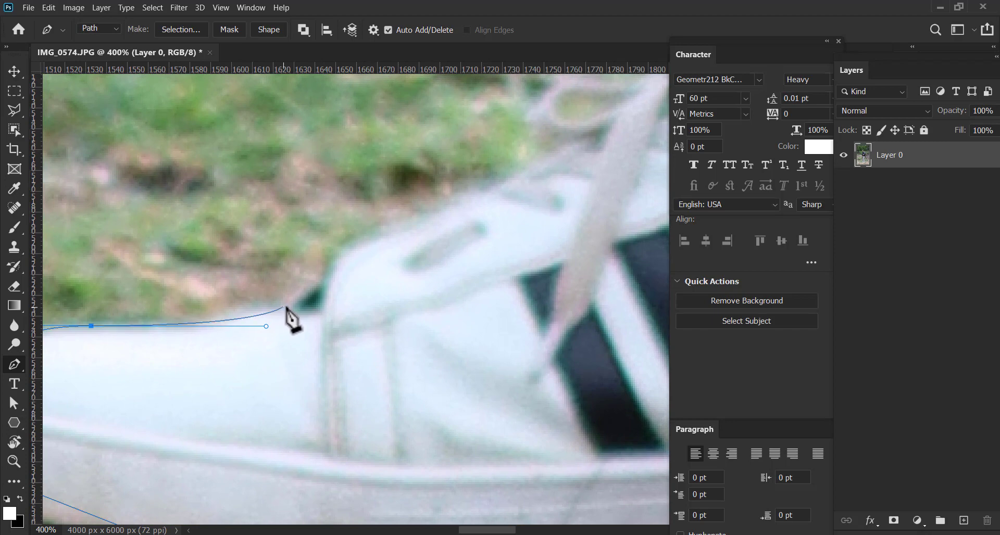
Trace past the black tongue edge and up the sloping eyelet flap to the base of the shoelace bow
click(285, 307)
click(318, 285)
click(339, 257)
drag(339, 258, 240, 340)
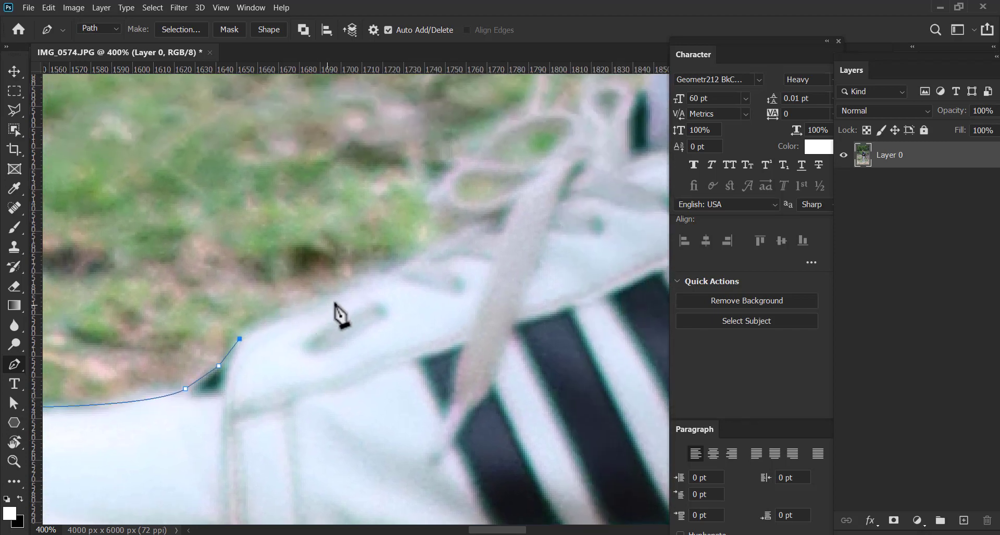
click(350, 295)
click(396, 268)
click(436, 252)
click(459, 237)
click(473, 229)
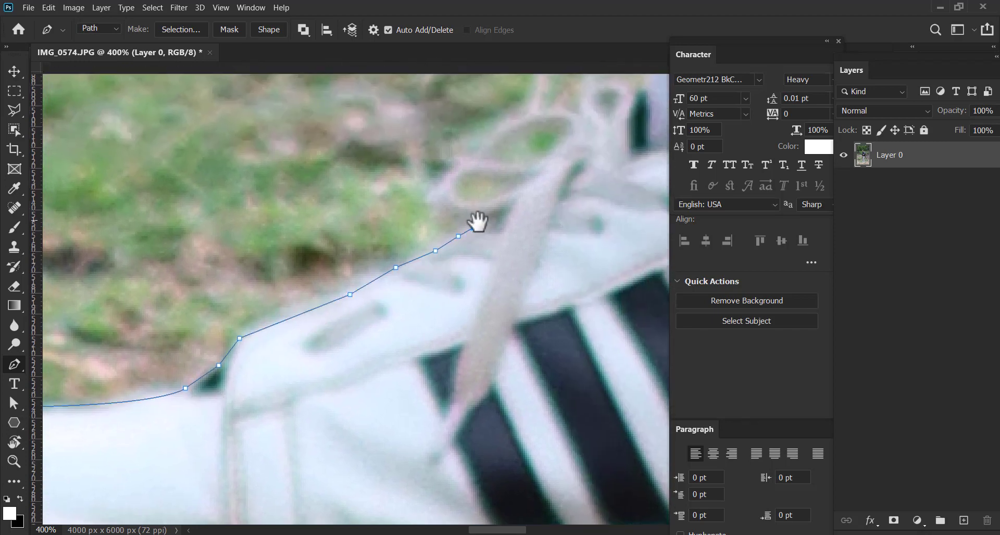
Curve the path around the shoelace bow's outer loops to its top, dropping the last anchor's outgoing handle
drag(472, 221, 403, 314)
drag(367, 276, 372, 265)
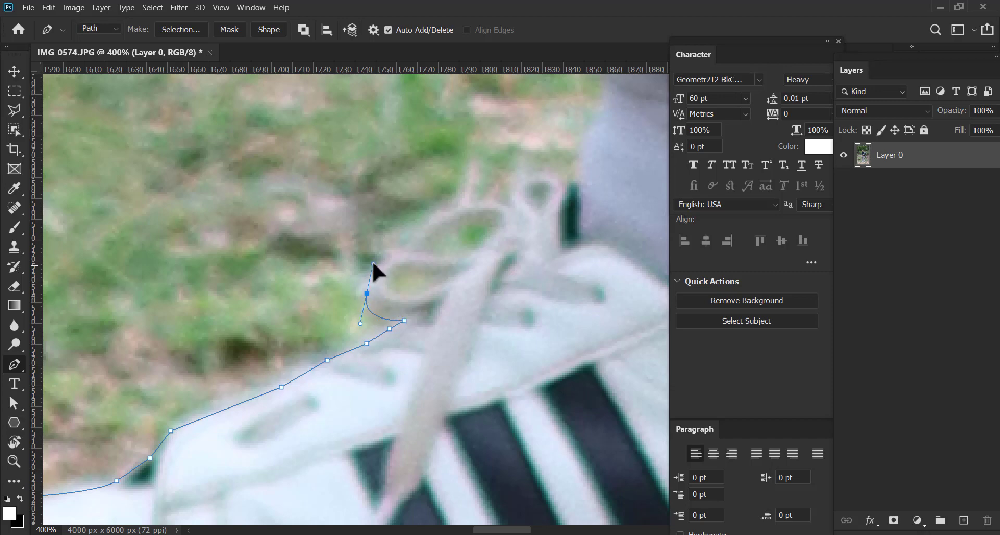
click(415, 229)
click(458, 206)
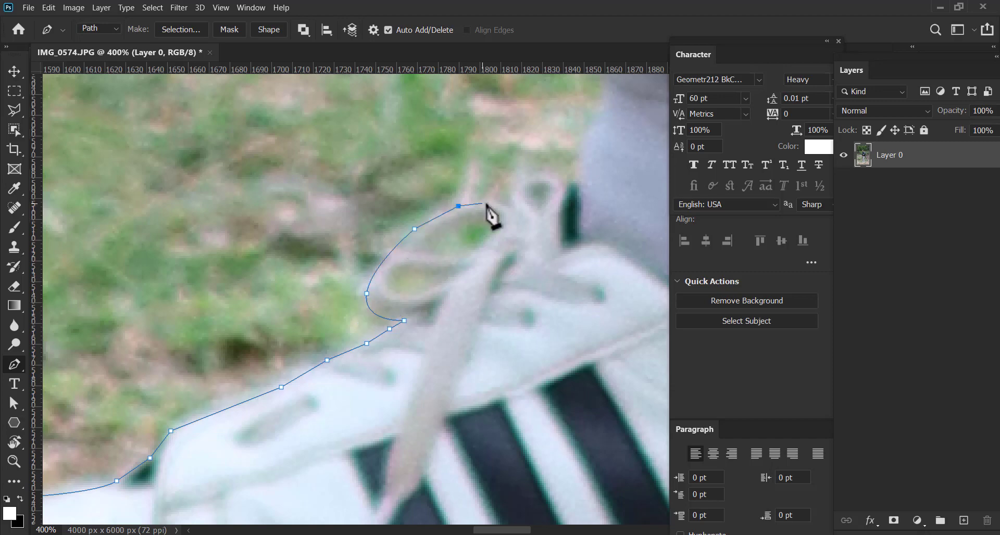
drag(515, 204, 391, 329)
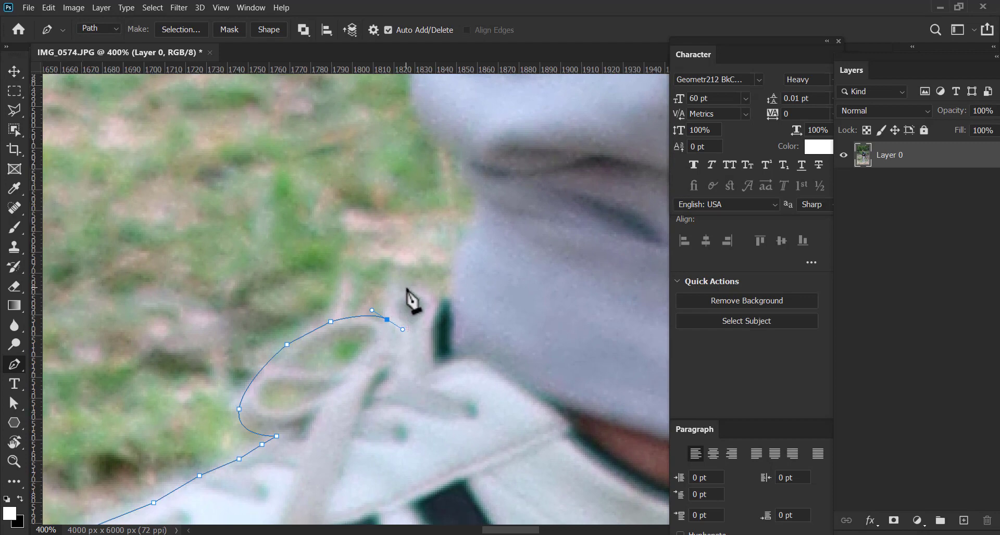
click(388, 322)
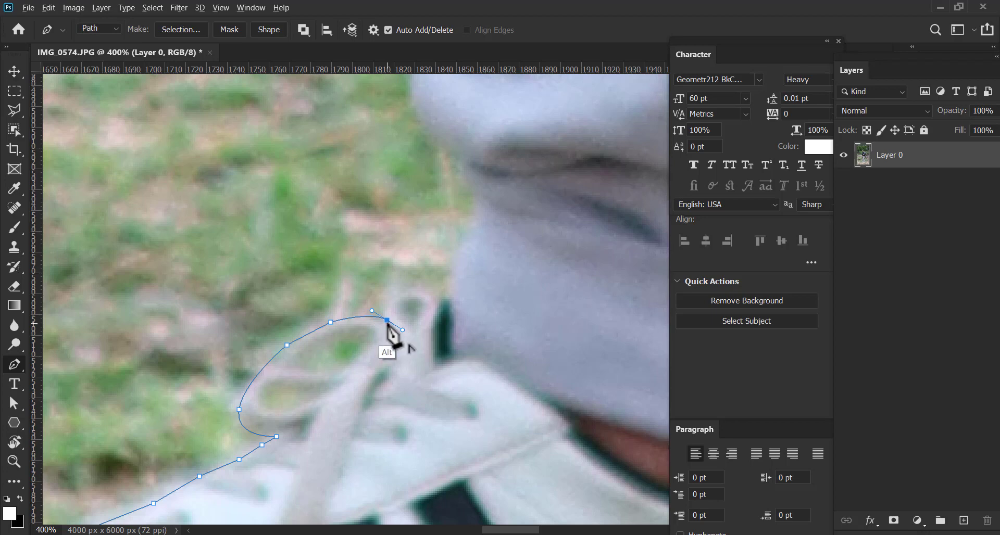
Trace over the small upper loop of the shoelace bow and up the trouser cuff past its lowest fold
alt+click(437, 300)
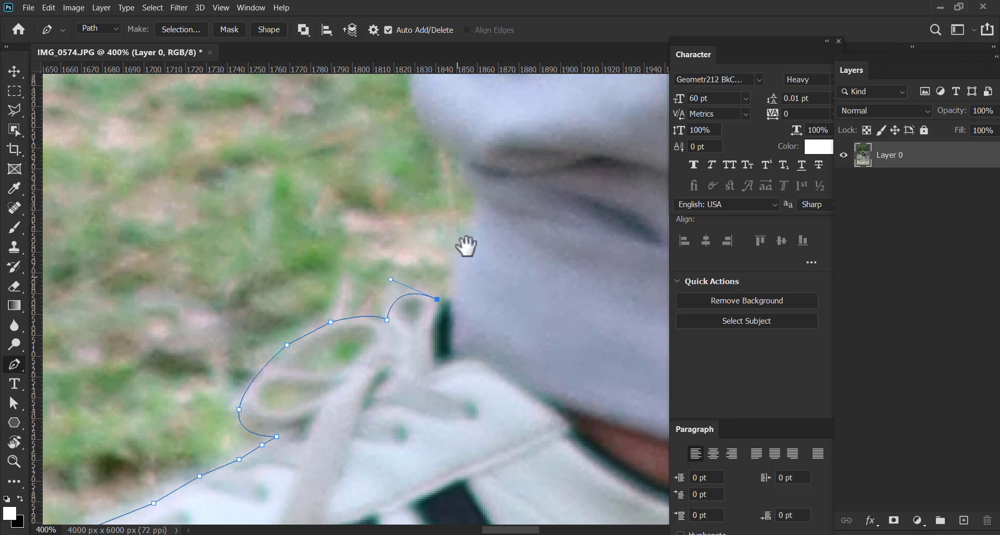
drag(466, 246, 452, 313)
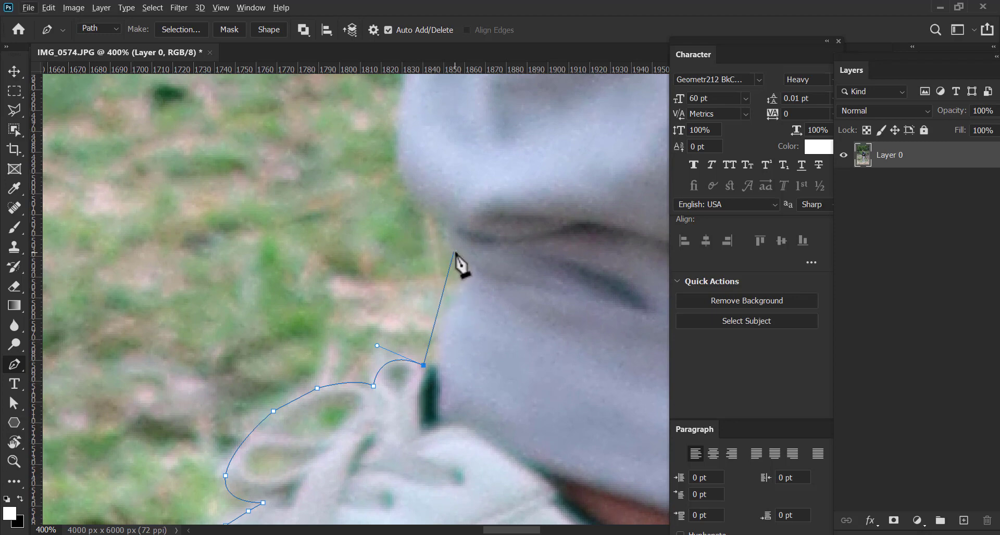
mouse_move(455, 249)
mouse_down()
mouse_move(451, 183)
mouse_move(454, 250)
mouse_up()
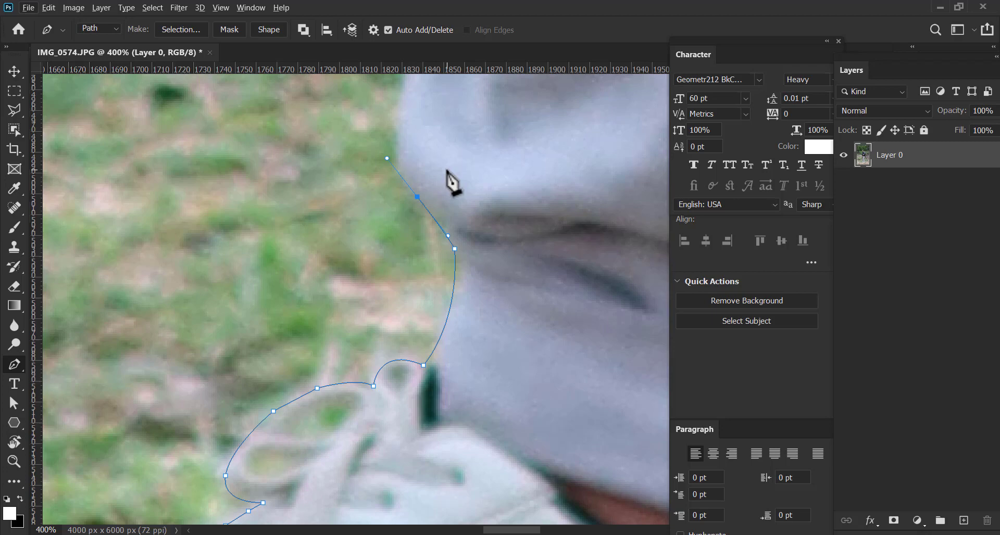
drag(404, 246, 385, 480)
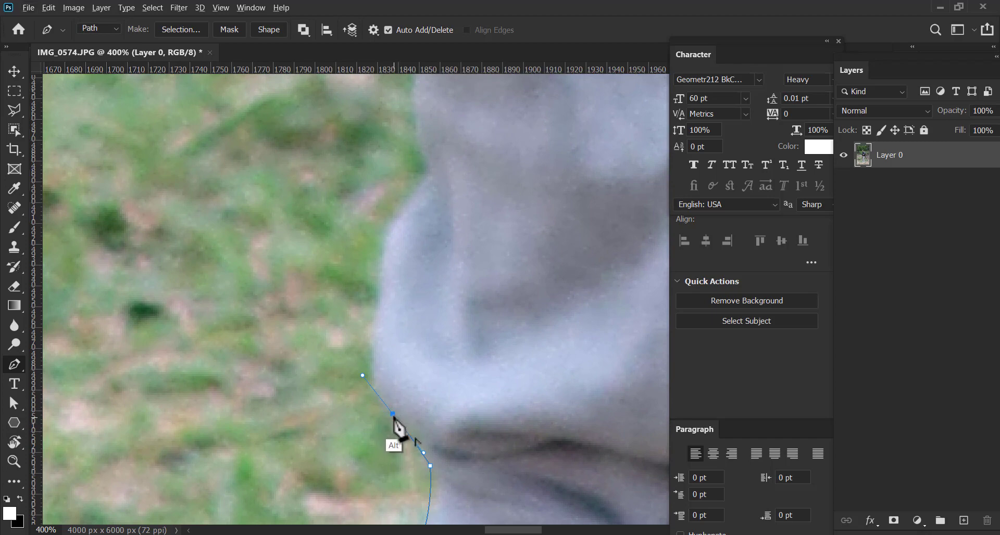
Curve the path around the bulging trouser fold above the cuff, dropping the outgoing handle at its upper end
click(363, 376)
drag(420, 196, 489, 102)
key(ctrl+minus)
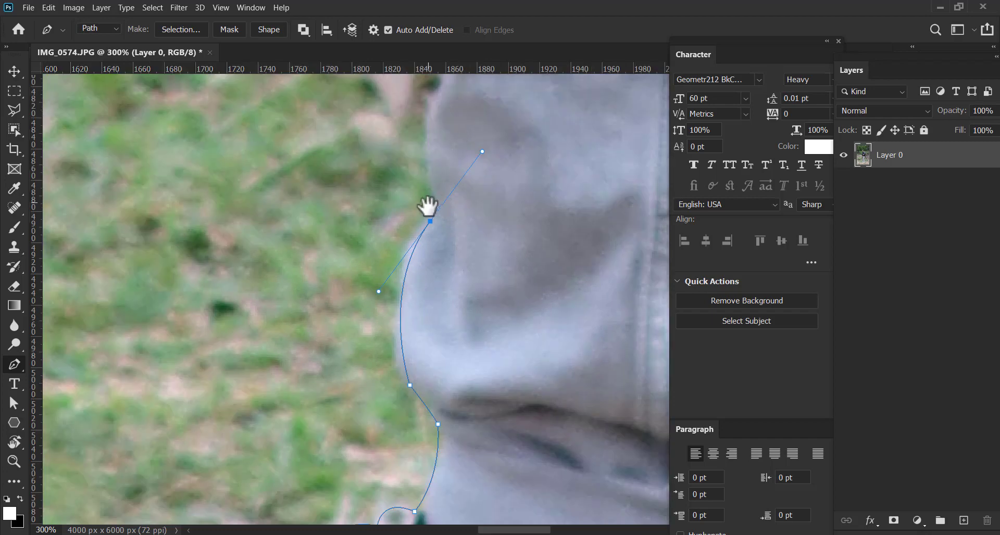
drag(426, 208, 383, 430)
click(374, 413)
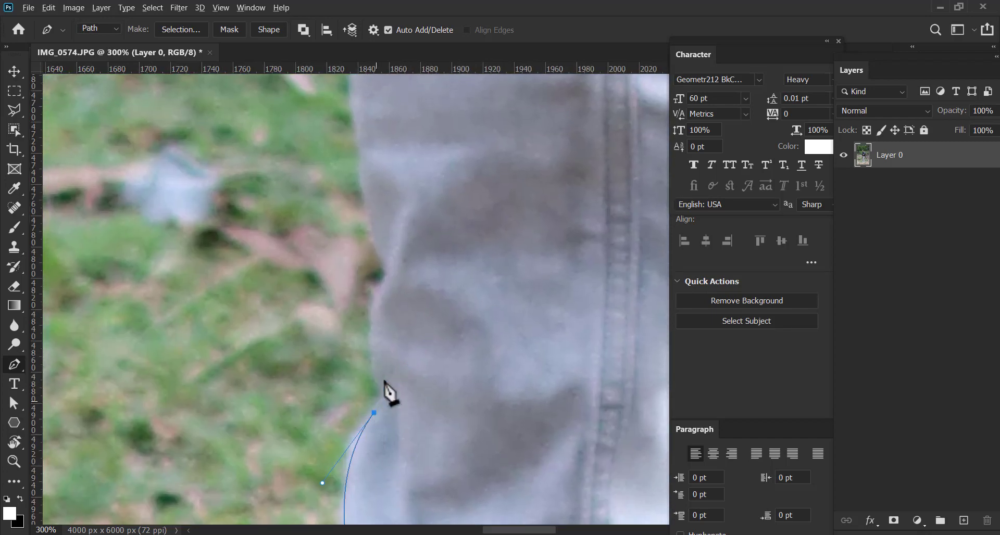
Trace the lower trouser leg up to the notch at the next crease, dropping that anchor's outgoing handle
click(377, 389)
drag(385, 280, 409, 228)
drag(395, 311, 390, 424)
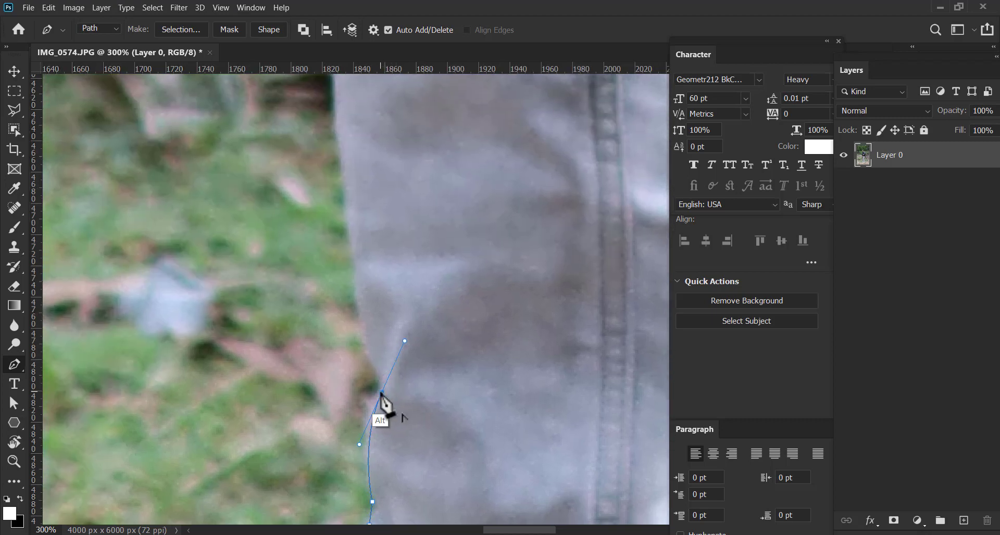
alt+click(381, 392)
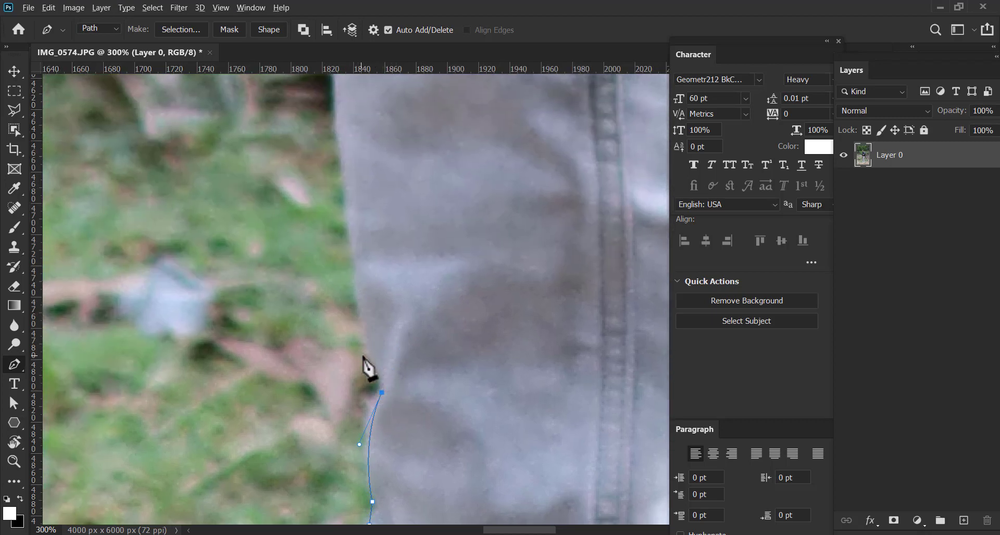
Trace the trouser leg's outer edge with straight segments up past the dark gap to the pale stones behind it
click(359, 286)
drag(361, 224, 365, 379)
click(342, 219)
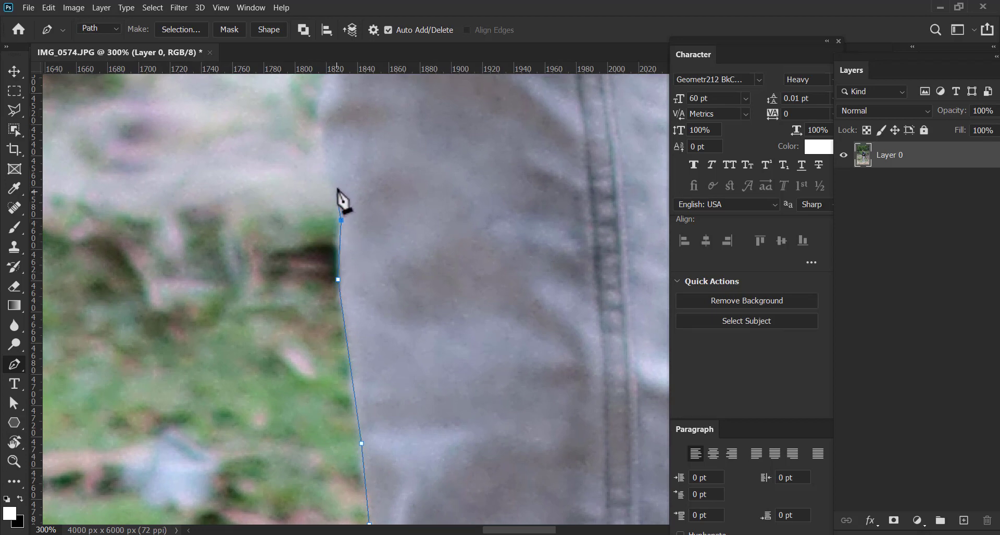
click(337, 186)
drag(340, 191, 322, 318)
click(311, 308)
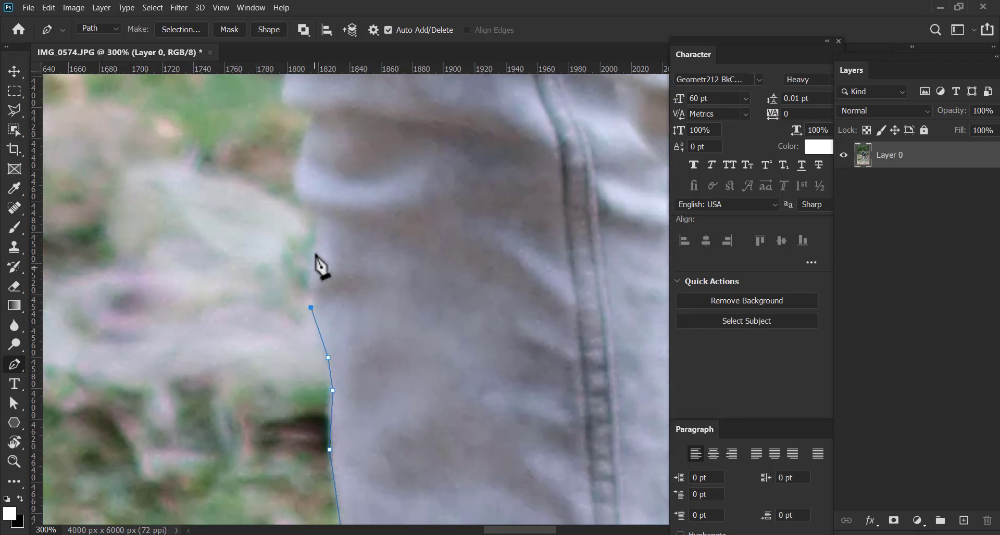
Trace around the shallow trouser creases beside the stones up to the base of the large protruding fold
click(310, 206)
drag(302, 189, 301, 266)
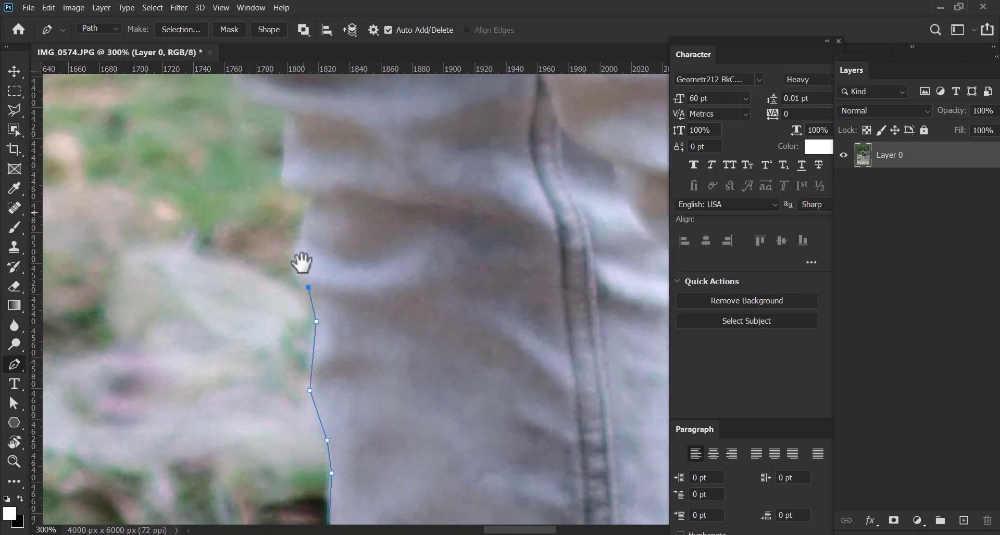
drag(302, 229, 314, 195)
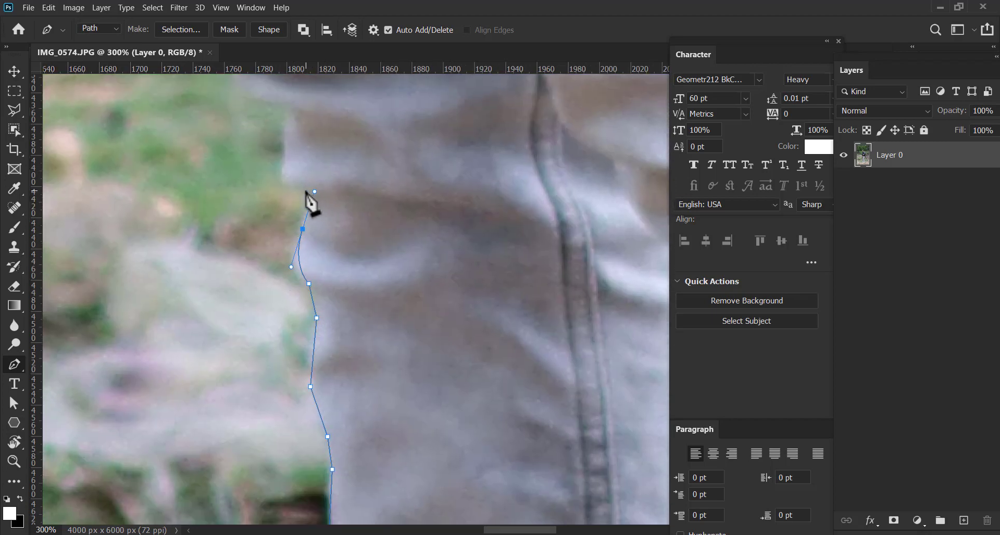
click(304, 190)
drag(290, 140, 318, 293)
click(310, 260)
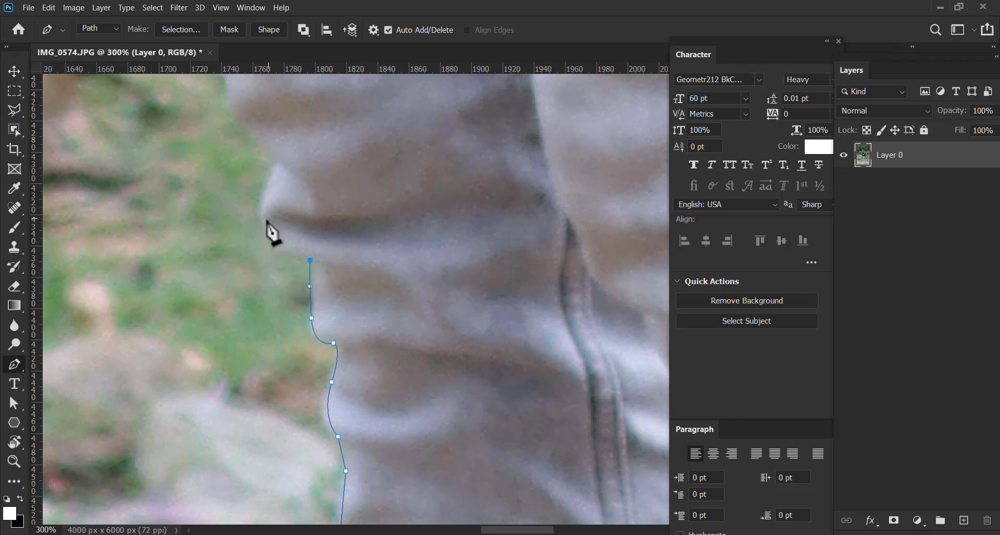
Curve the path around the large protruding trouser fold and along the wide bulge above it
drag(254, 193, 325, 306)
click(279, 162)
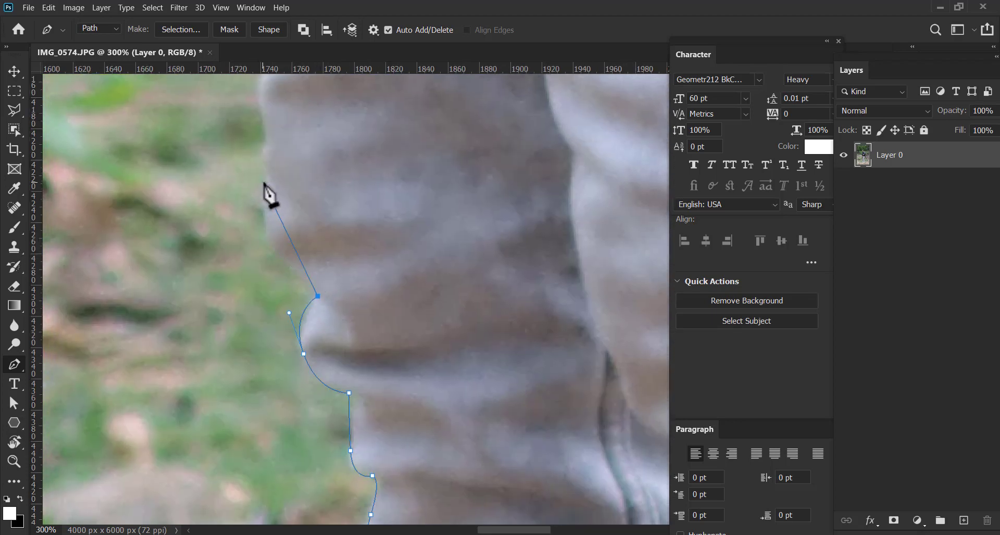
drag(266, 177, 302, 305)
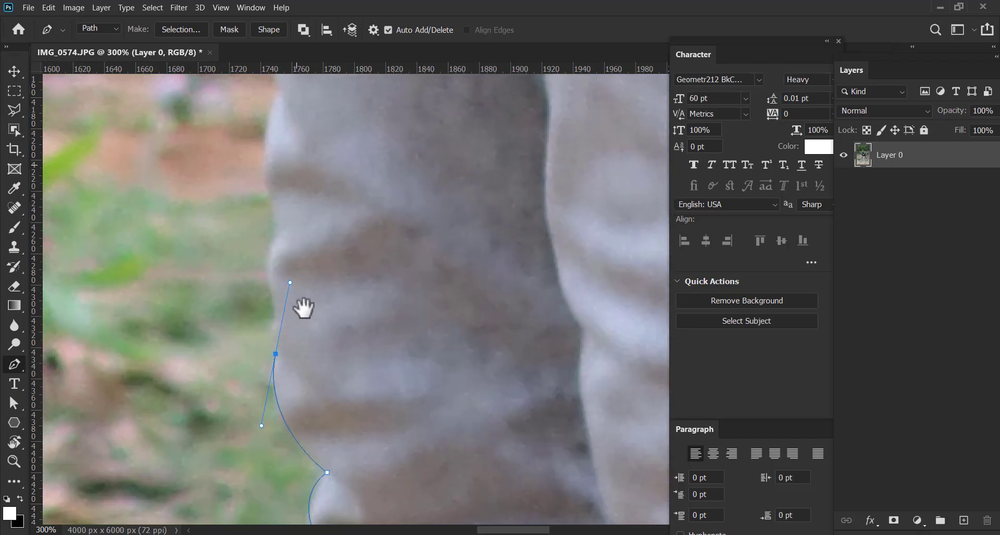
click(265, 272)
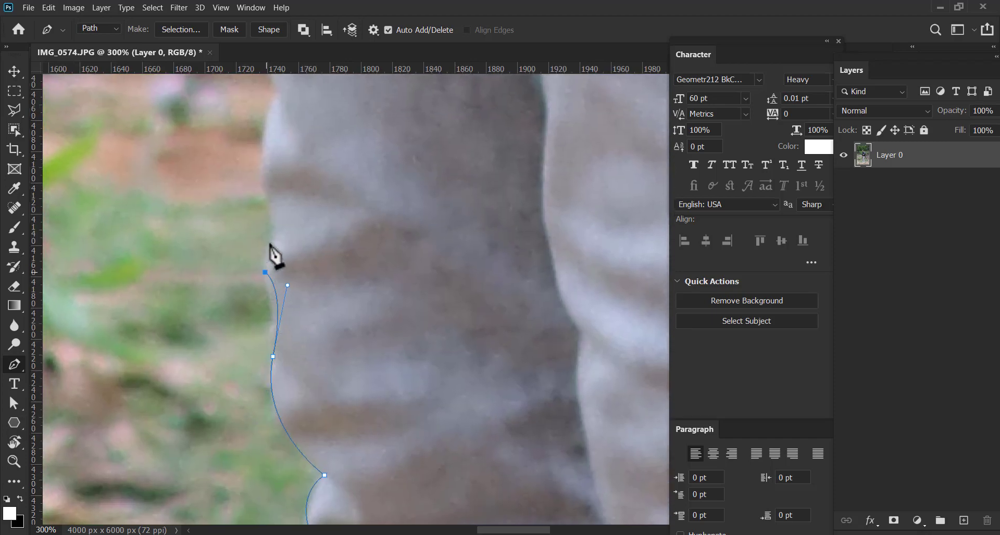
Trace the small trouser creases above the bulge with short straight segments up to the smooth thigh edge
click(272, 221)
click(263, 190)
drag(270, 173, 263, 289)
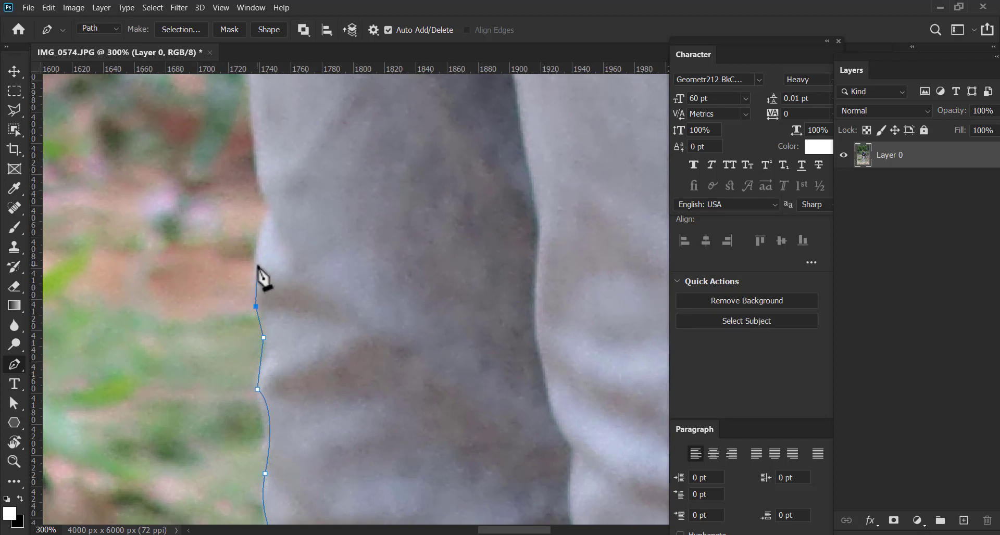
click(257, 259)
click(267, 215)
click(263, 189)
drag(266, 162, 274, 322)
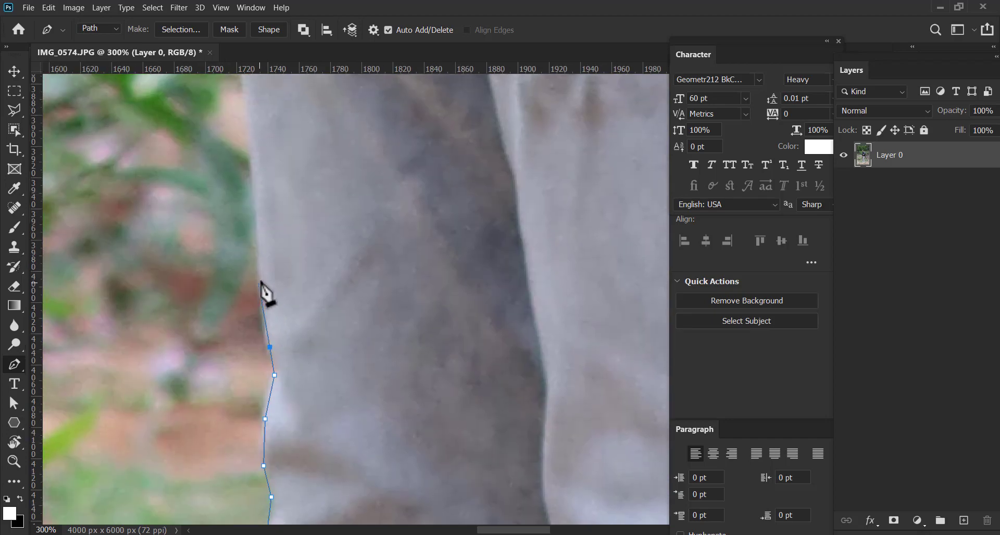
Trace the thigh's long outer edge past the green leaves with a gentle curve
click(252, 149)
drag(252, 150, 296, 433)
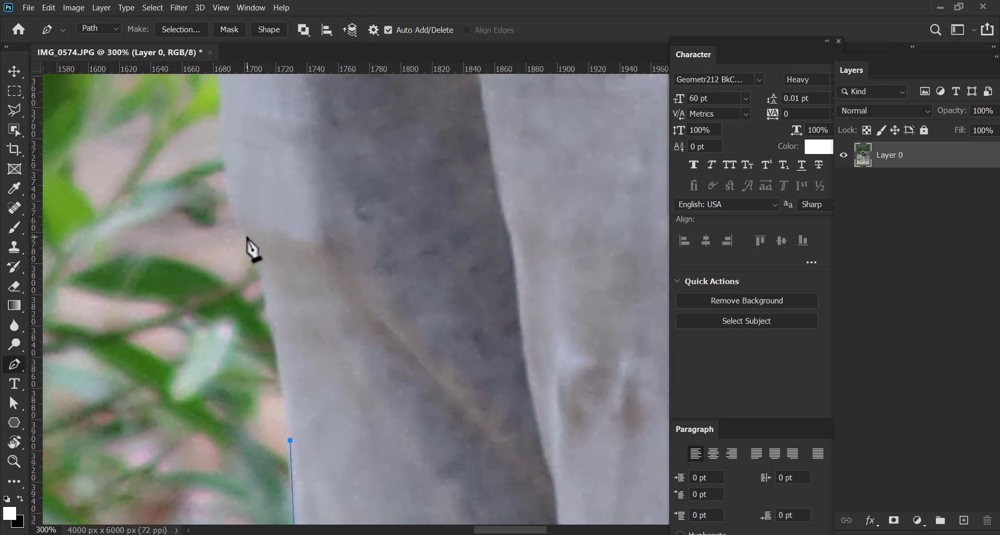
drag(243, 235, 205, 121)
drag(252, 217, 259, 341)
drag(228, 177, 228, 327)
click(212, 168)
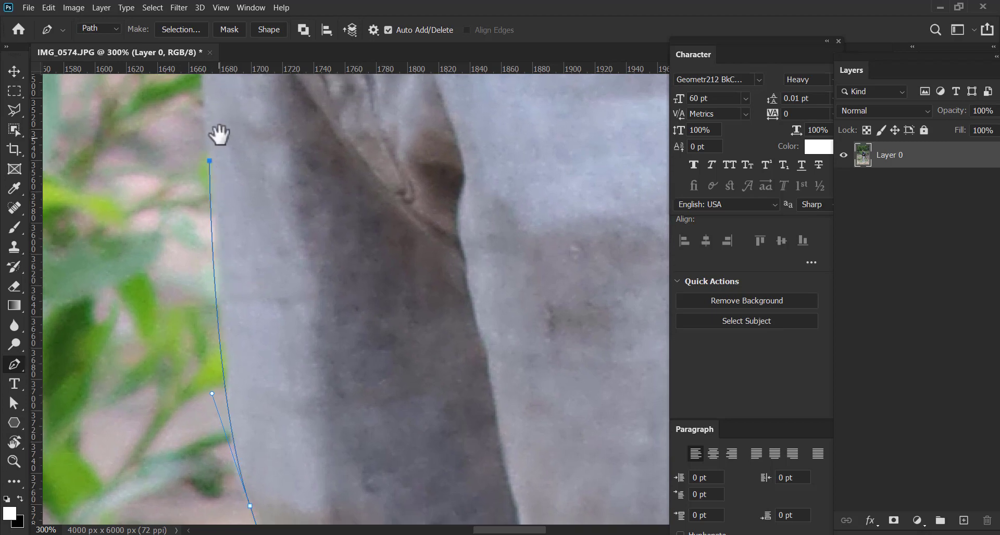
Trace the upper thigh and curve over the hip to the black shirt's hem, dropping the last anchor's outgoing handle
drag(218, 134, 221, 309)
click(204, 207)
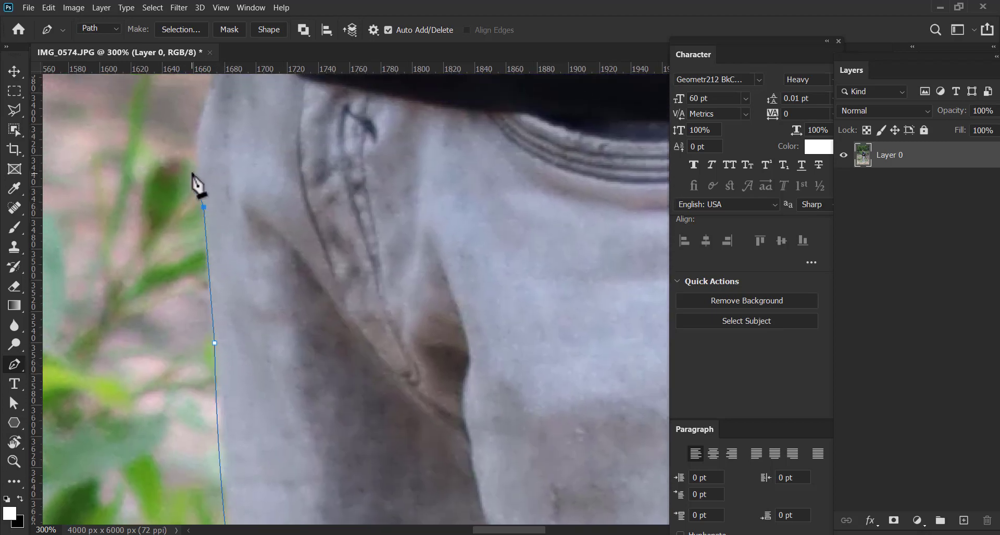
drag(194, 164, 194, 264)
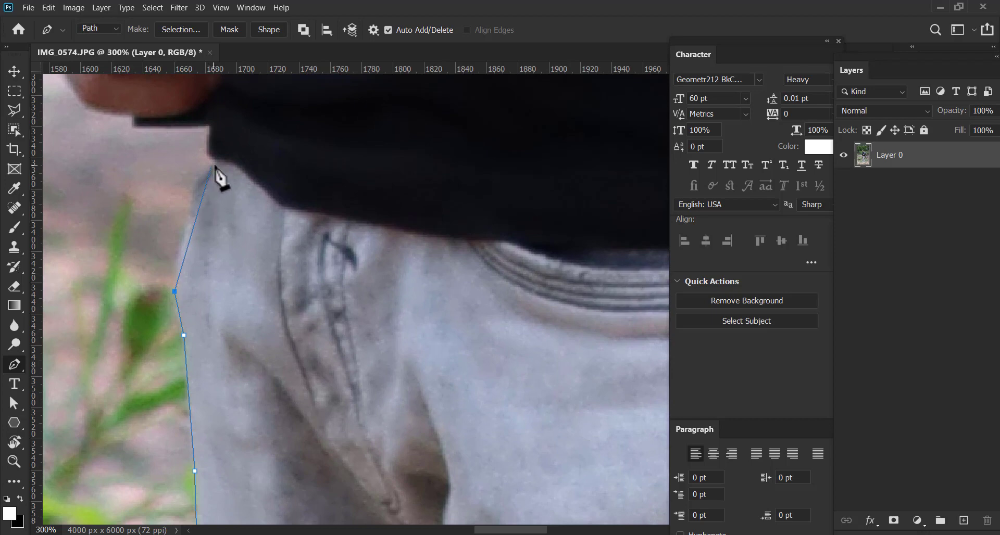
drag(217, 163, 257, 234)
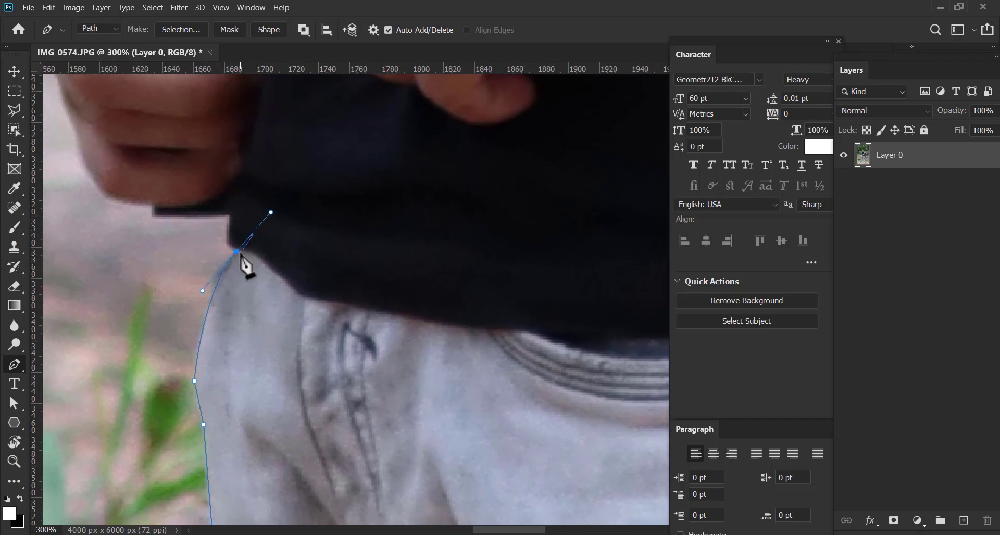
alt+click(236, 250)
Trace the shirt hem's corner and the black strip beneath the hand with sharp corner points
alt+click(229, 214)
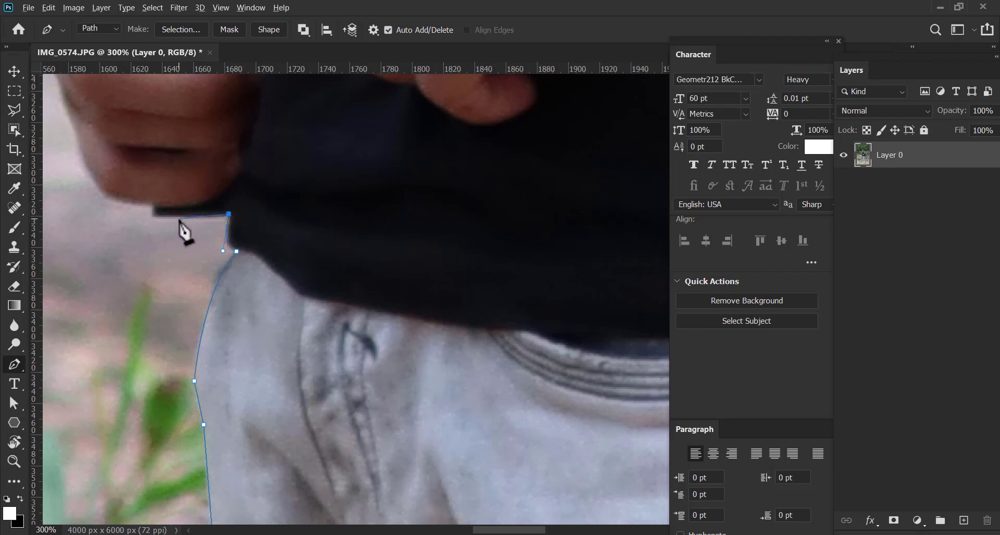
click(154, 207)
drag(181, 226, 247, 296)
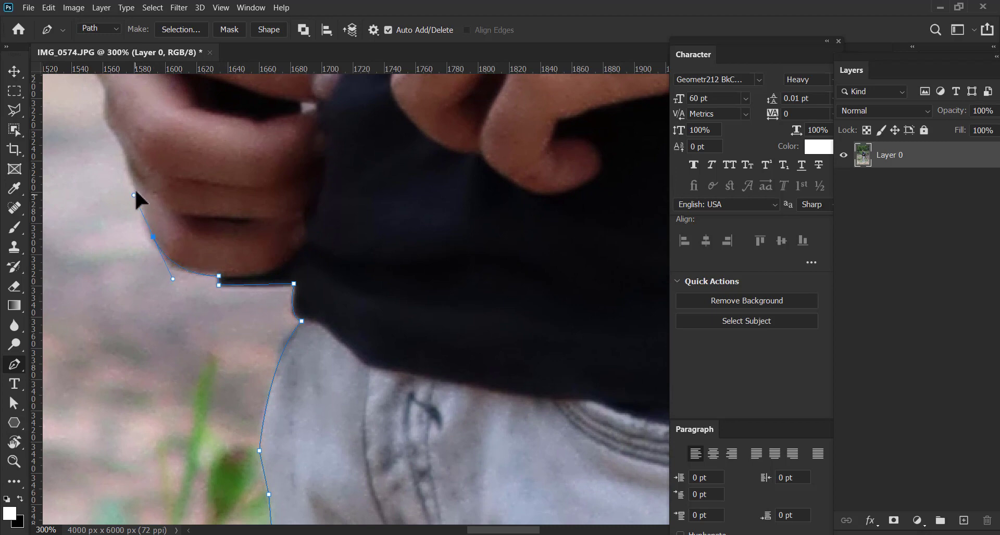
Trace the outer contour of the curled fingers up to the knuckle at the base of the index finger
drag(138, 189, 175, 273)
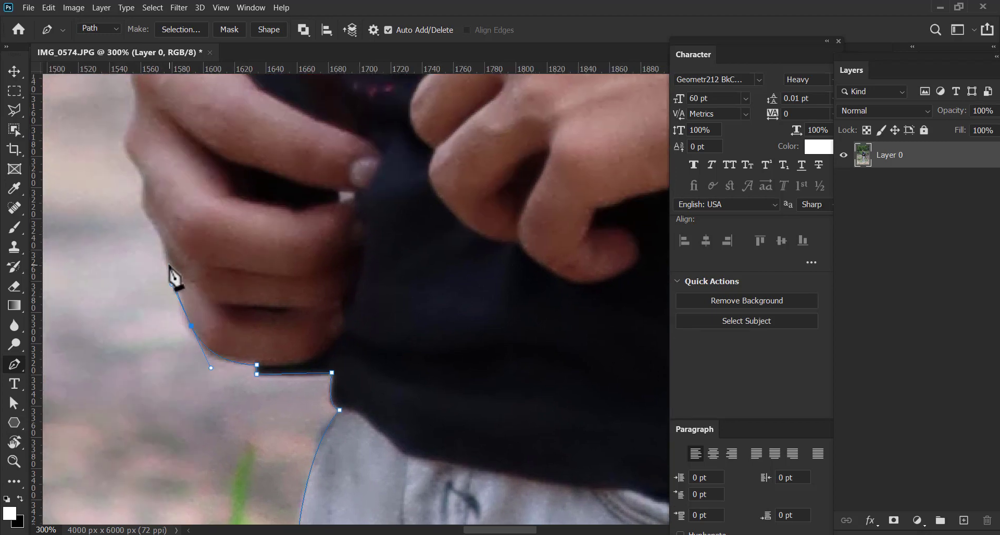
click(168, 265)
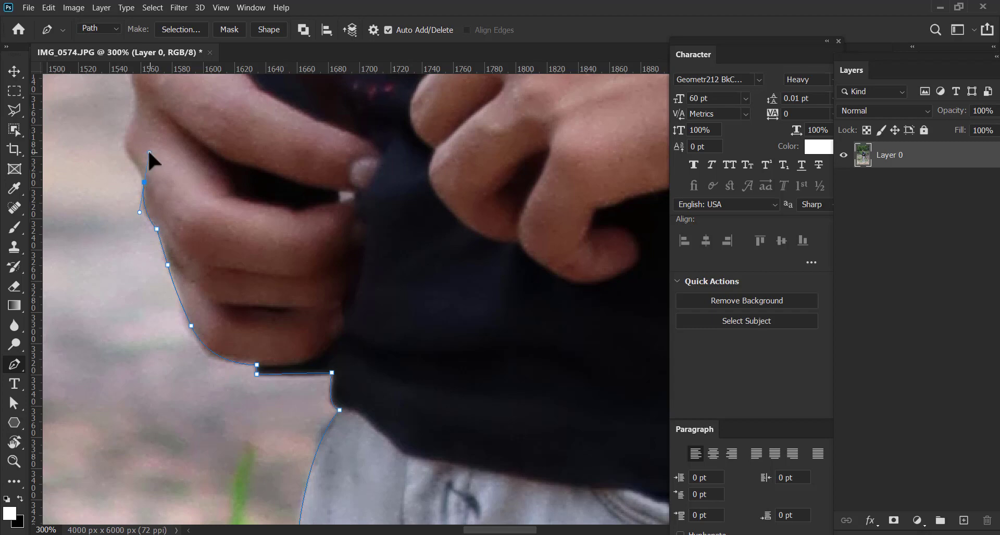
drag(133, 161, 148, 223)
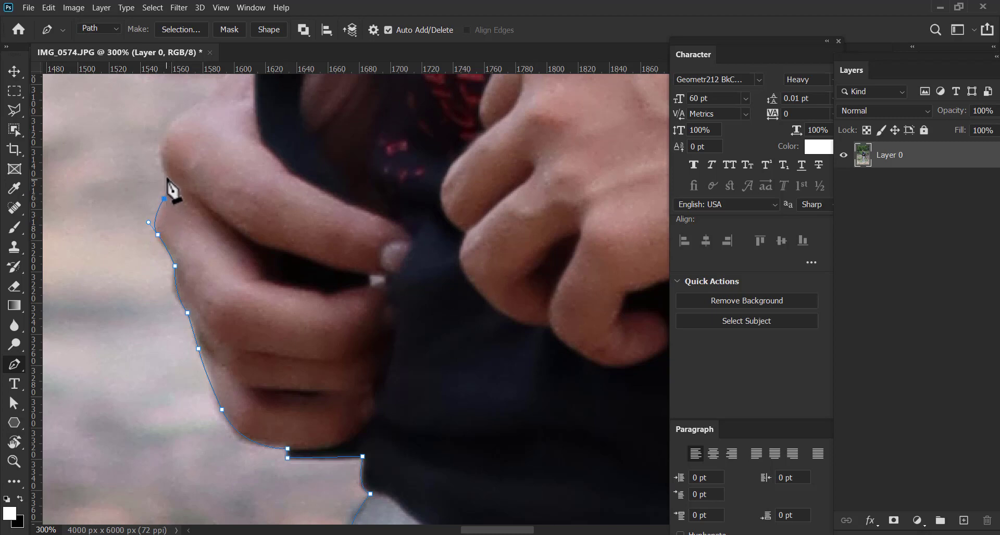
click(160, 156)
drag(173, 182, 206, 217)
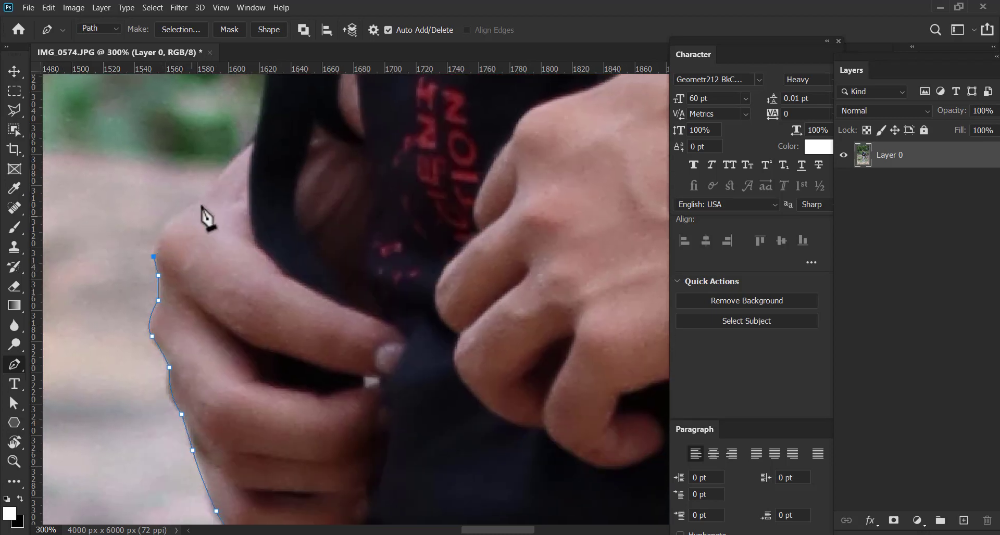
Curve the path over the knuckle and back of the hand to the edge of the hanging black strap
drag(245, 166, 262, 168)
alt+click(208, 196)
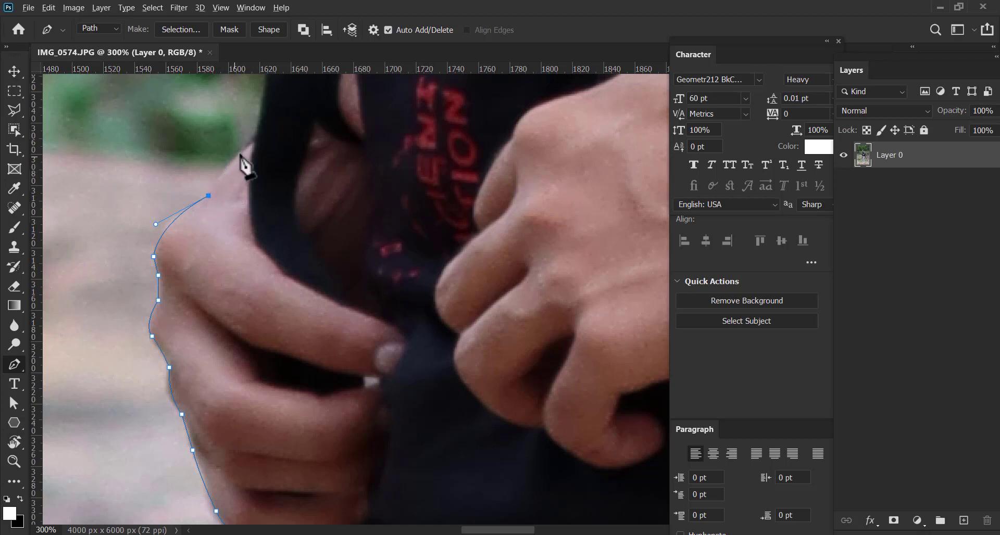
drag(252, 145, 275, 130)
drag(266, 200, 253, 299)
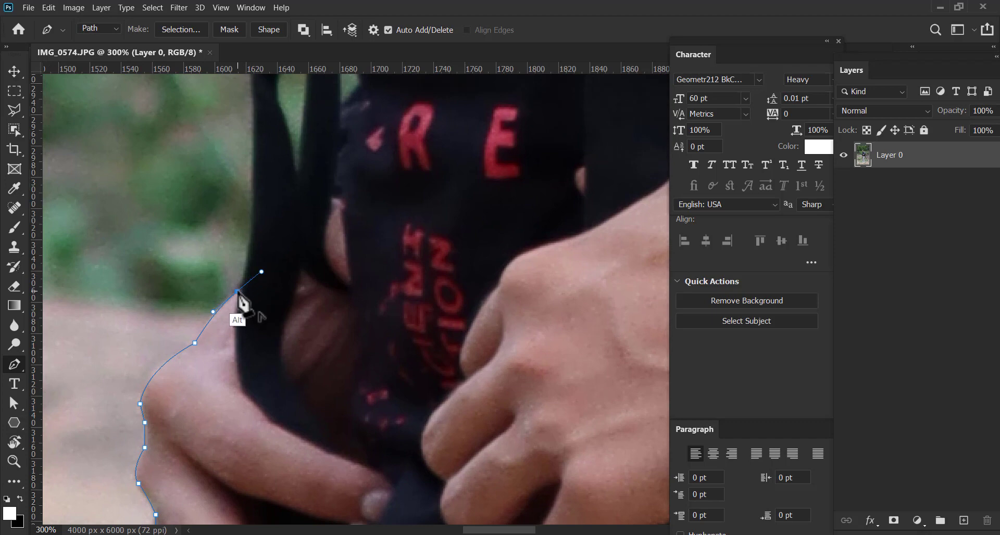
alt+click(261, 272)
Trace the outer edge of the black strap up from the hand and around its bend
drag(258, 158, 250, 262)
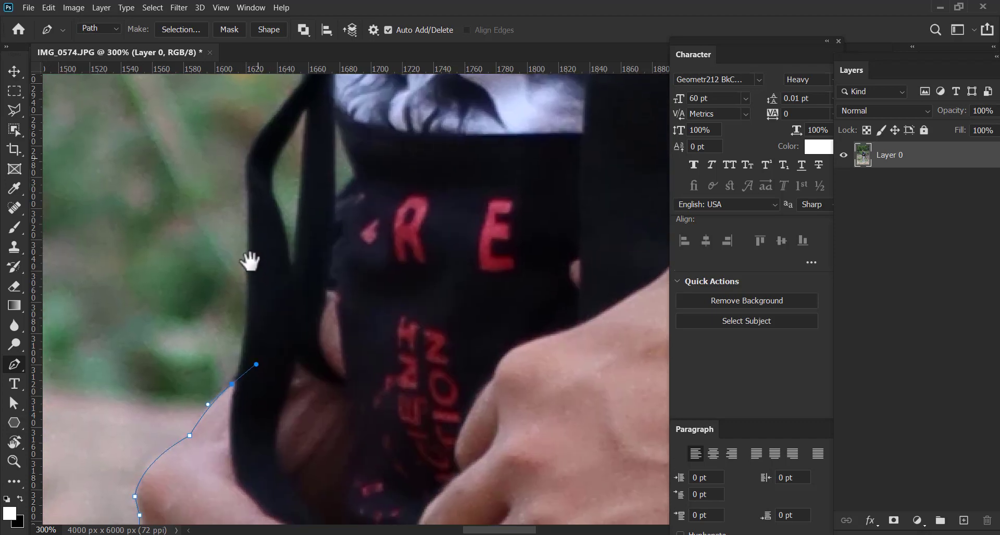
click(247, 289)
drag(257, 183, 237, 283)
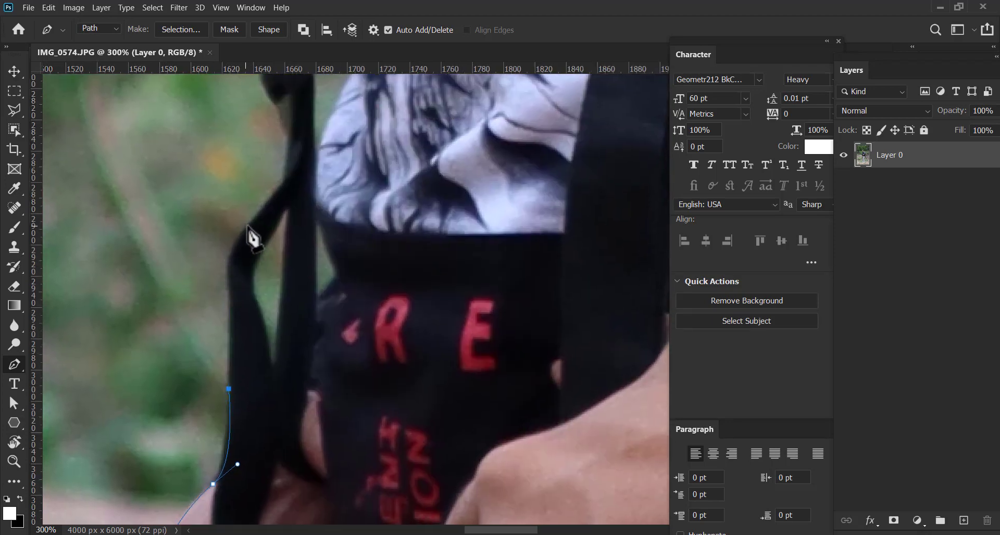
drag(252, 221, 287, 170)
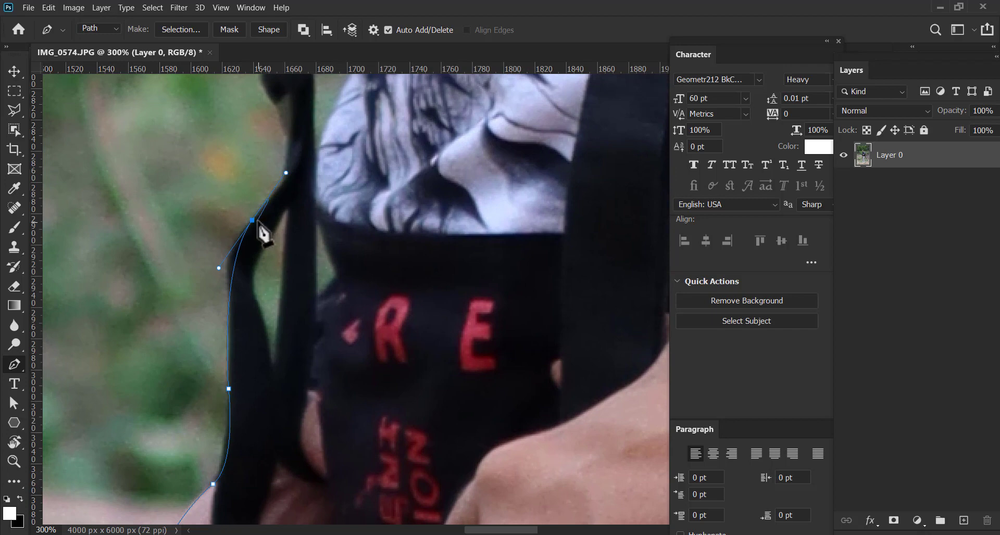
Undo the last anchor at the strap's bend and retrace the strap's outer edge up to the top of its loop
key(ctrl+z)
click(230, 292)
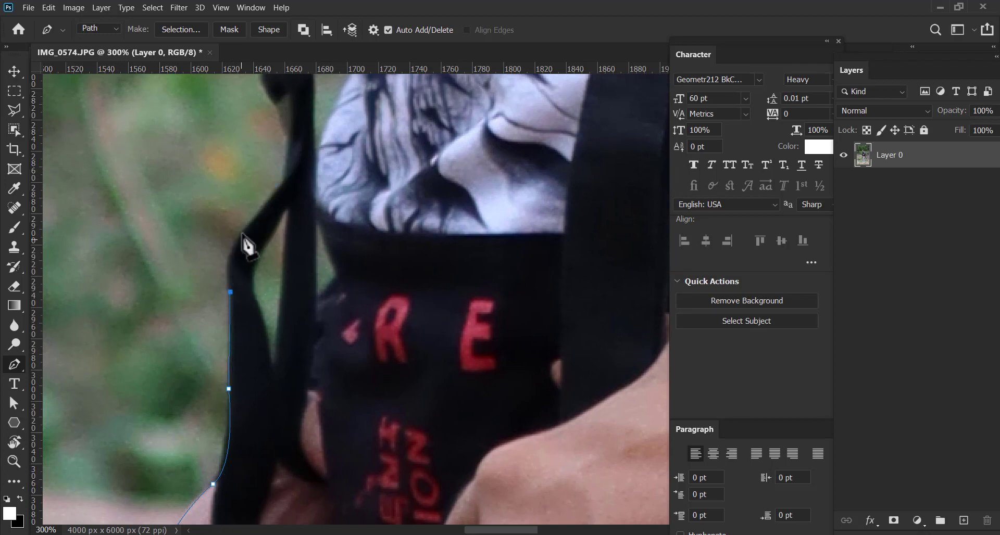
drag(246, 229, 264, 280)
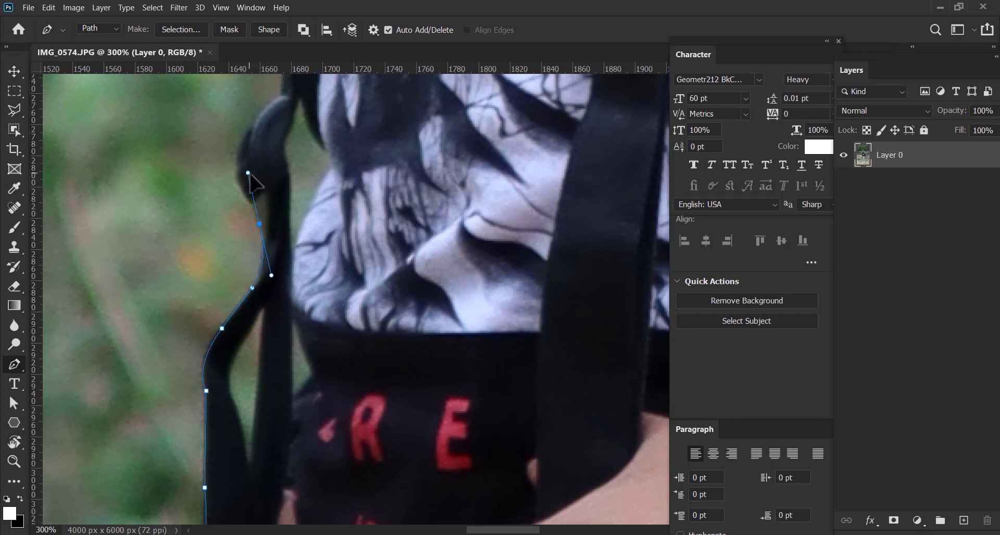
drag(250, 176, 247, 256)
drag(258, 198, 247, 266)
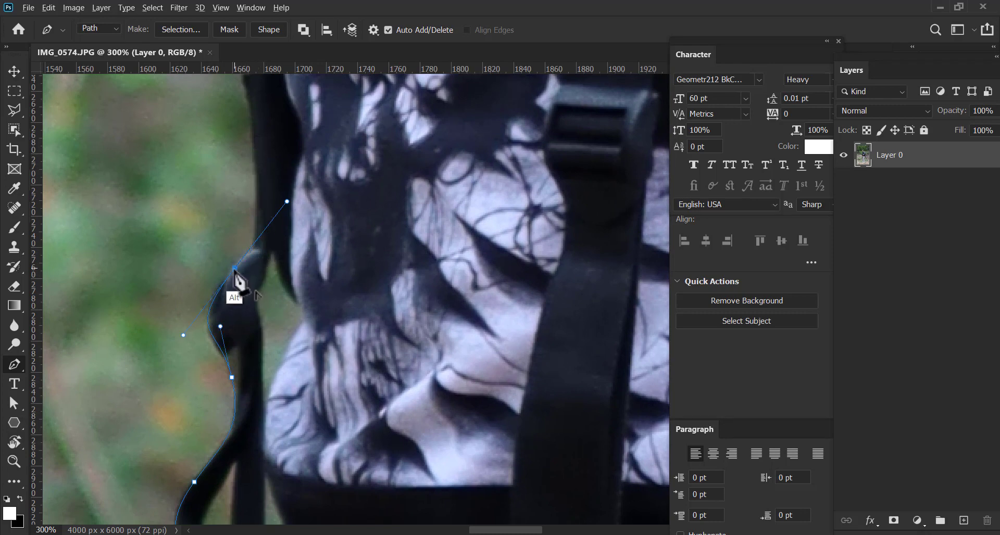
drag(256, 238, 248, 319)
Trace the front edge of the black strap and shirt upward to the small teal patch on the chest
drag(245, 198, 237, 121)
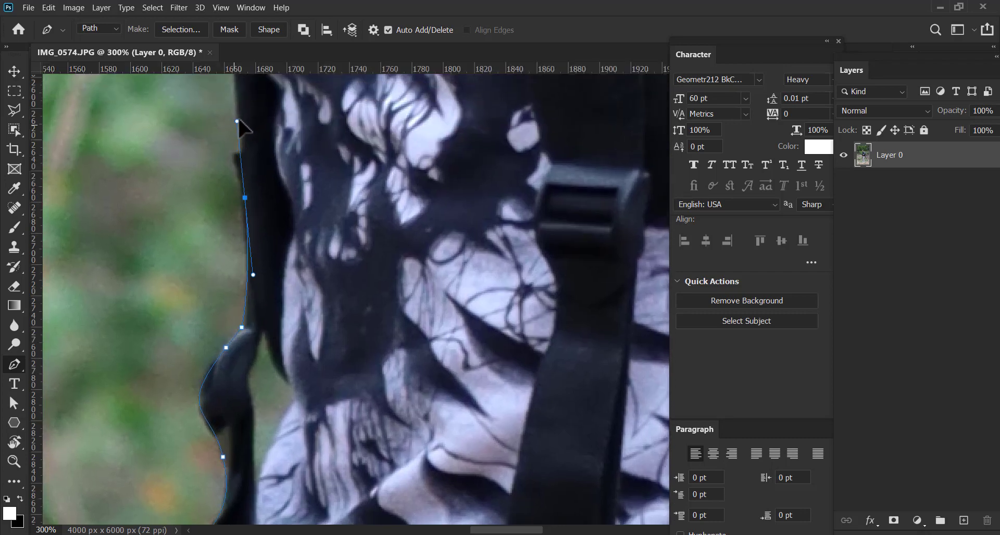
drag(248, 159, 262, 268)
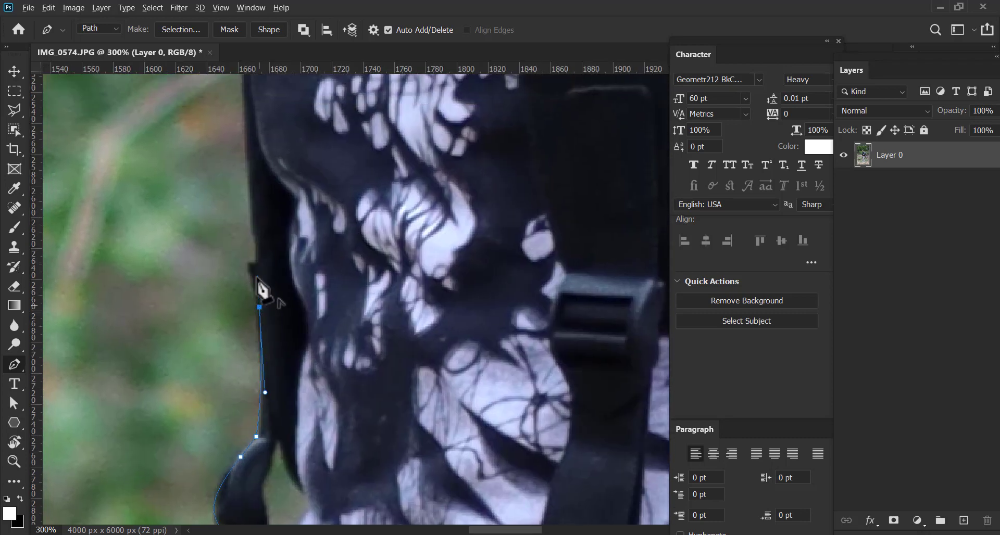
drag(251, 195, 248, 361)
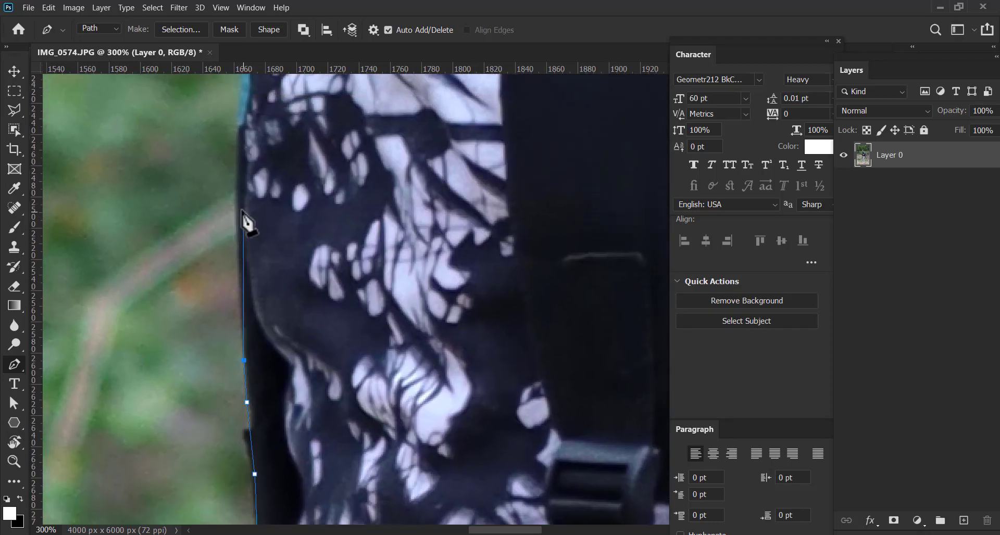
click(237, 208)
drag(248, 162, 243, 277)
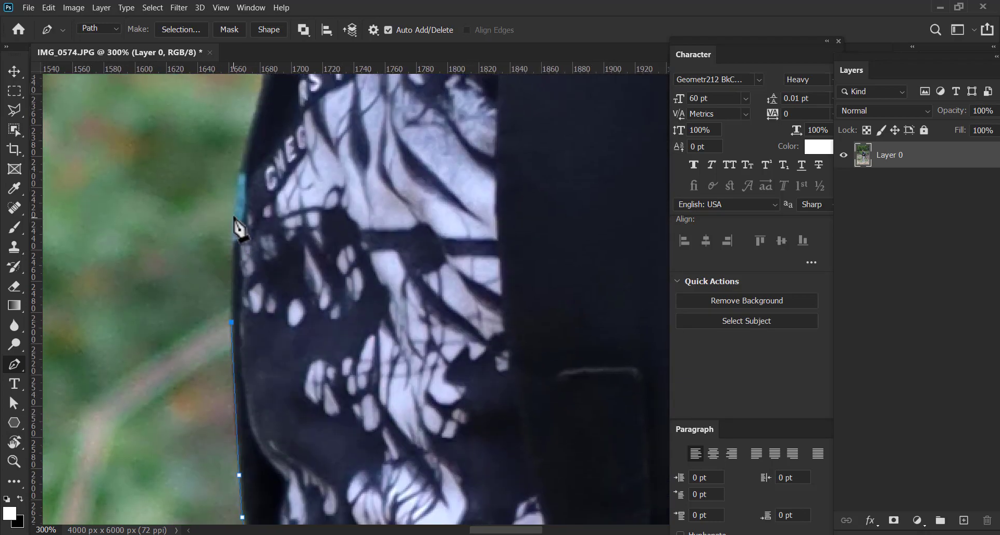
click(233, 210)
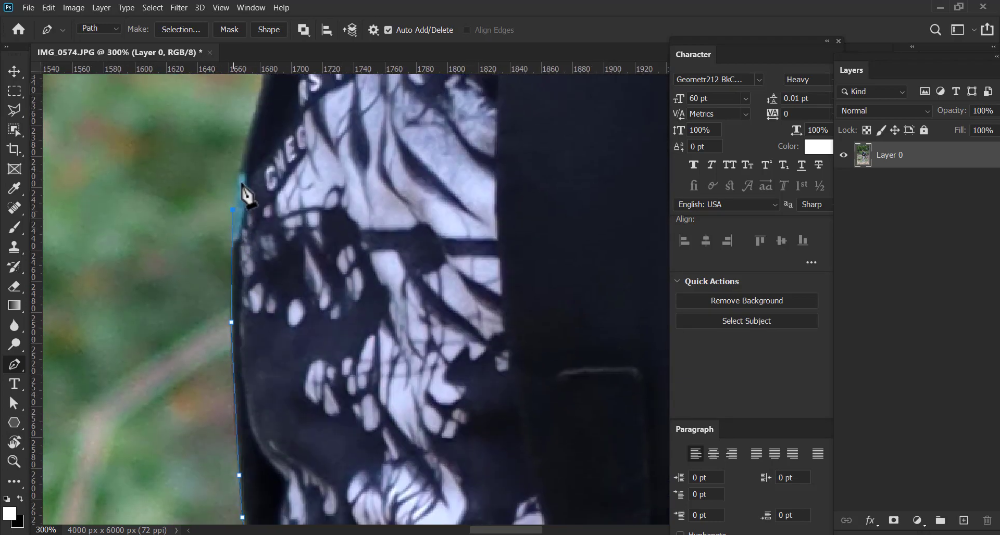
Continue the path along the shirt's upper chest edge and around the collar to the base of the neck
click(254, 124)
drag(254, 124, 185, 291)
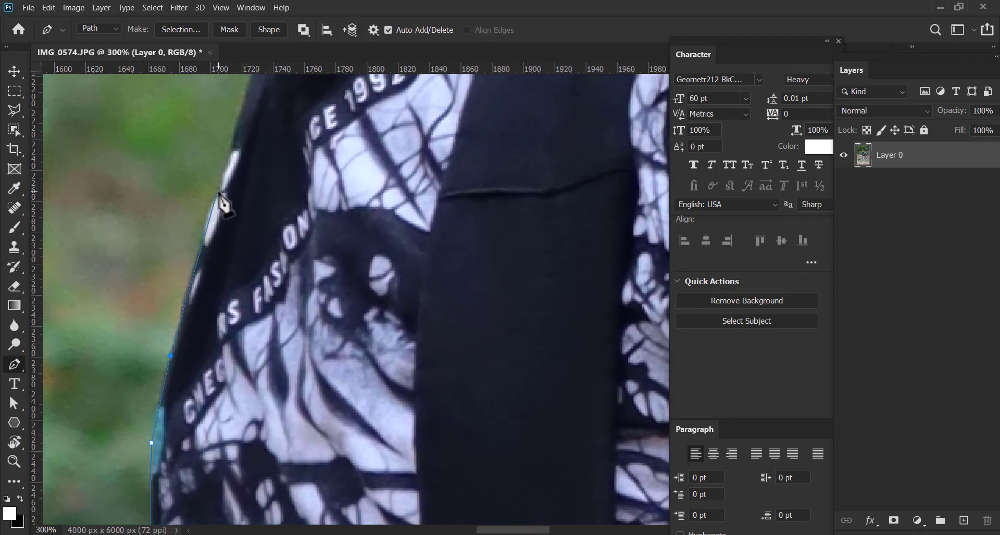
click(219, 192)
drag(219, 193, 212, 288)
click(233, 213)
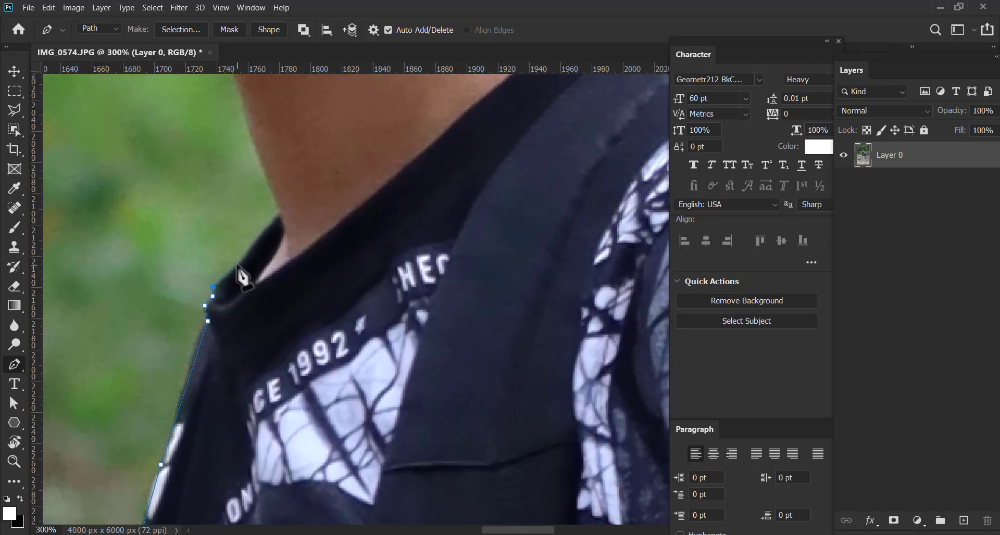
click(280, 211)
Trace the front of the neck up to the chin and close the path at its starting anchor
drag(283, 202, 303, 306)
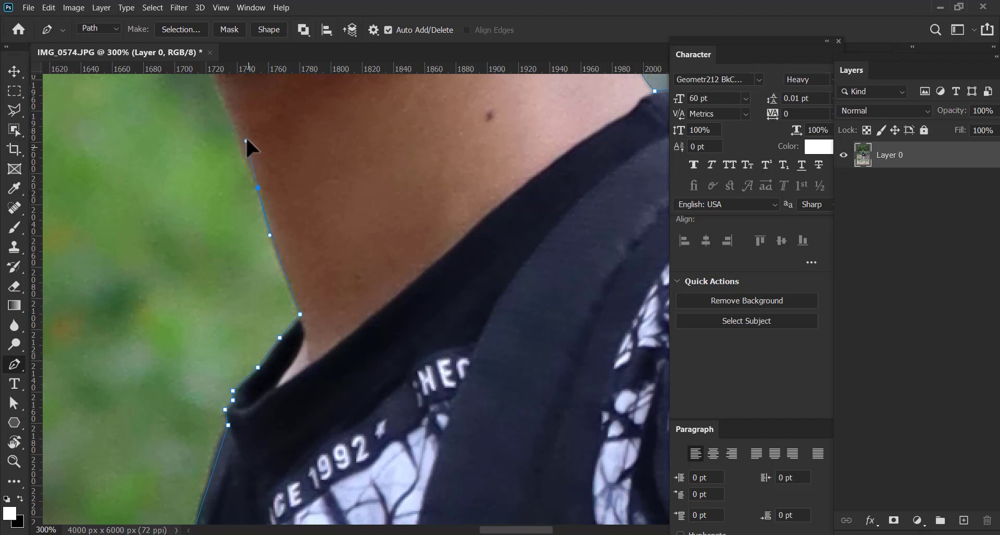
drag(245, 138, 403, 327)
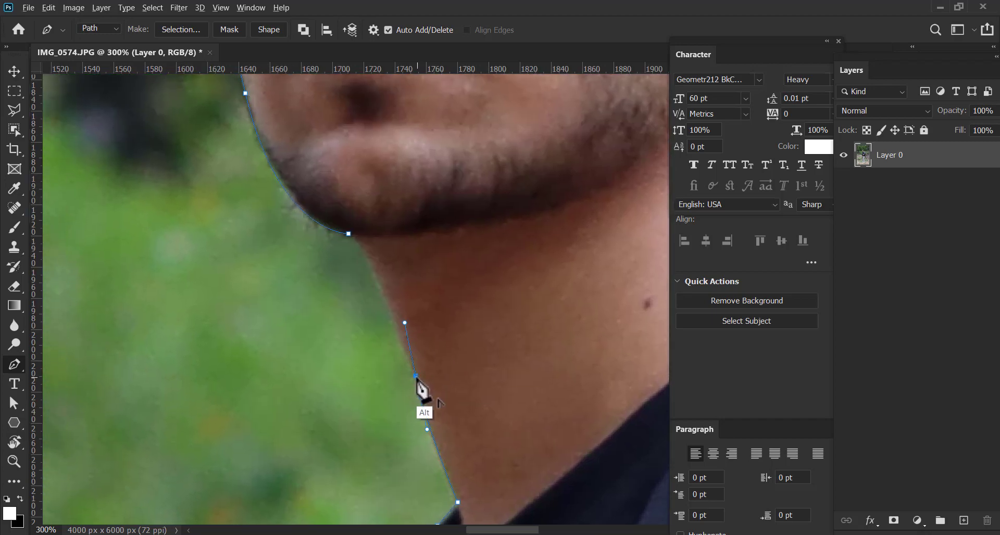
alt+click(415, 376)
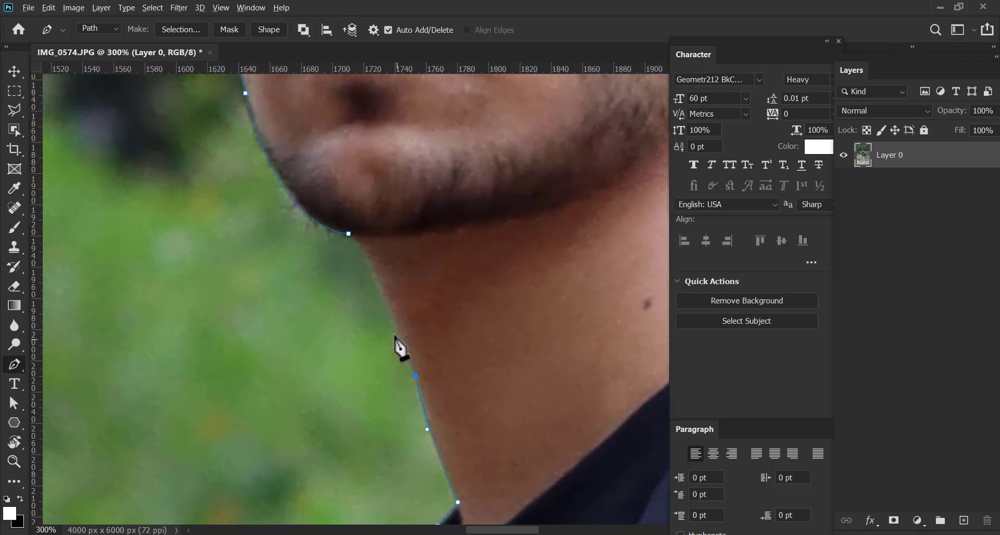
click(359, 242)
key(ctrl)
Examine the closed path around the whole figure, from the hair and backpack down to the legs
key(ctrl+minus)
key(ctrl+minus)
key(ctrl+minus)
key(ctrl+minus)
key(ctrl+minus)
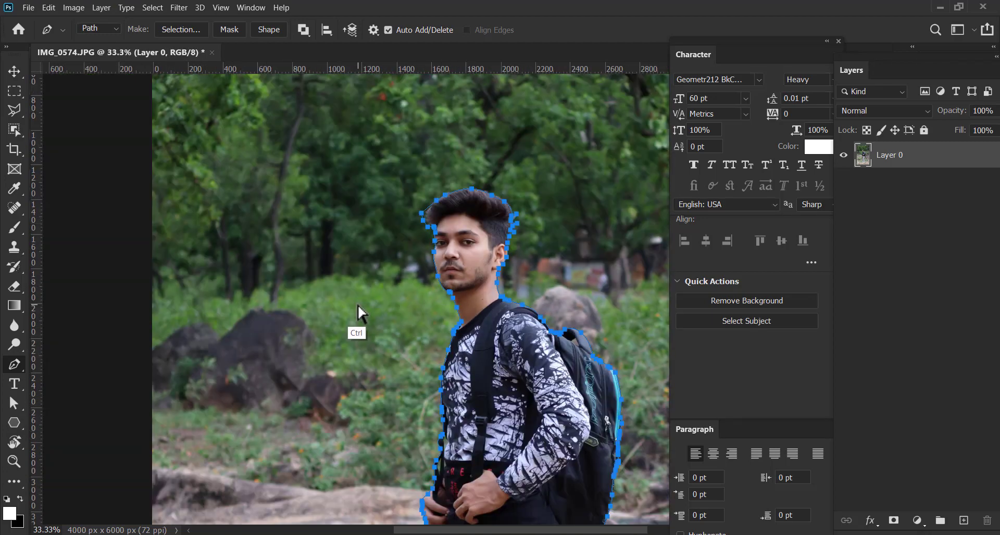
drag(502, 368, 412, 222)
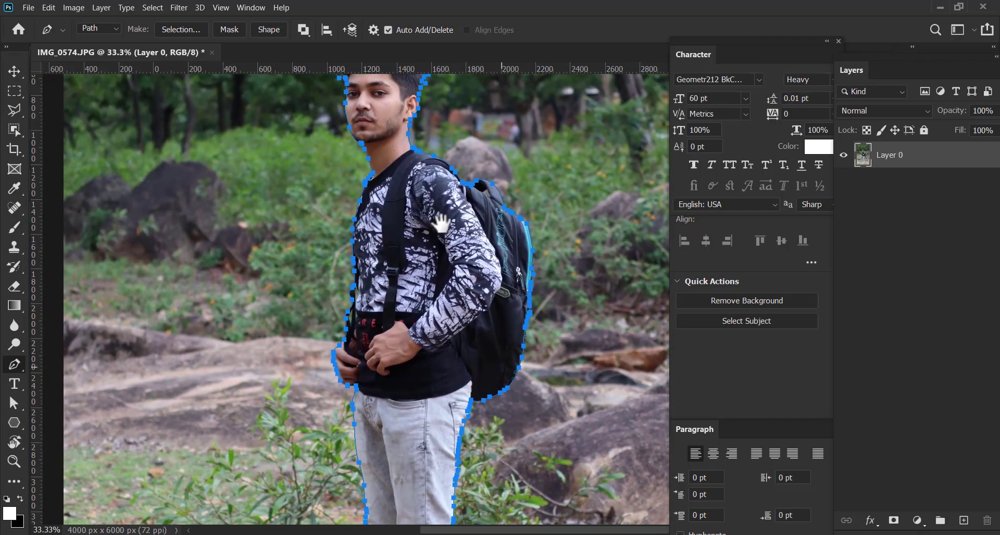
drag(448, 402, 442, 159)
drag(441, 466, 437, 413)
drag(417, 241, 411, 432)
drag(443, 224, 496, 332)
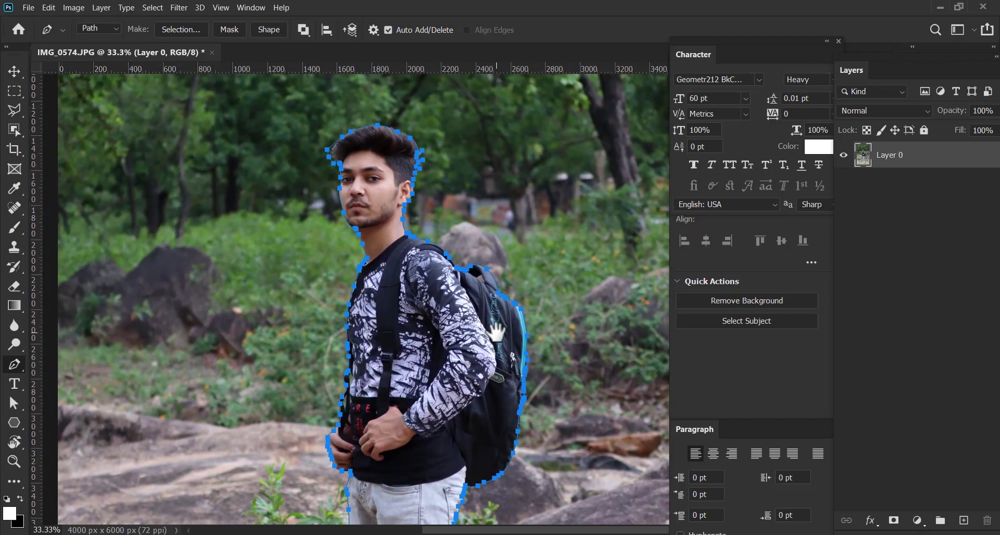
Convert the path into a new anti-aliased selection with a feather radius of 0 pixels
right_click(445, 273)
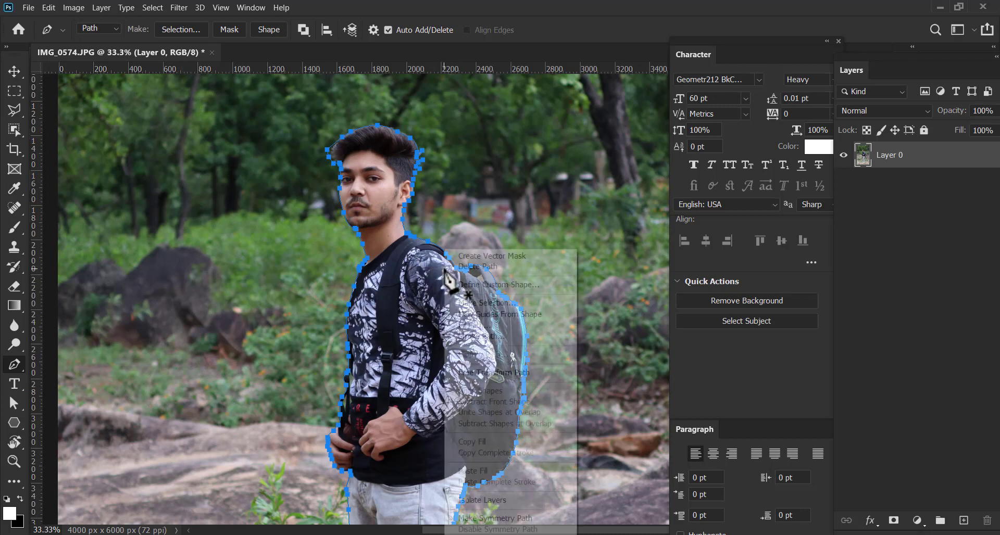
click(491, 302)
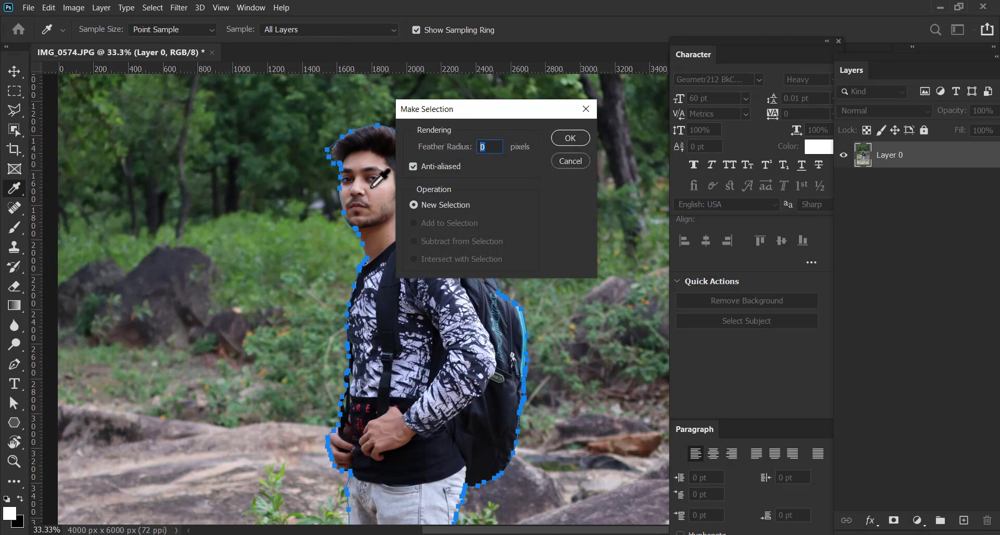
click(582, 138)
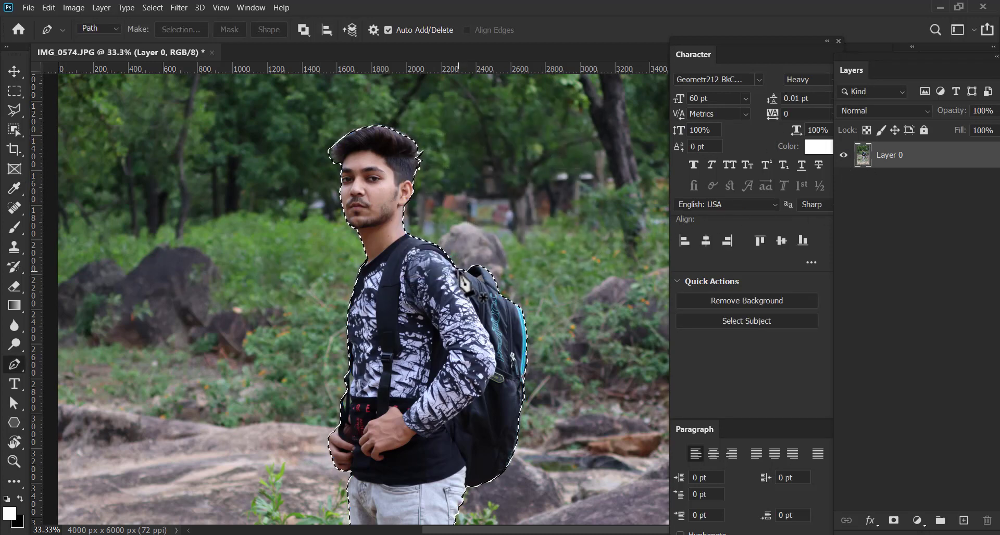
Inspect the selection outline around the man from the shoes up to the head and backpack
drag(461, 395, 435, 299)
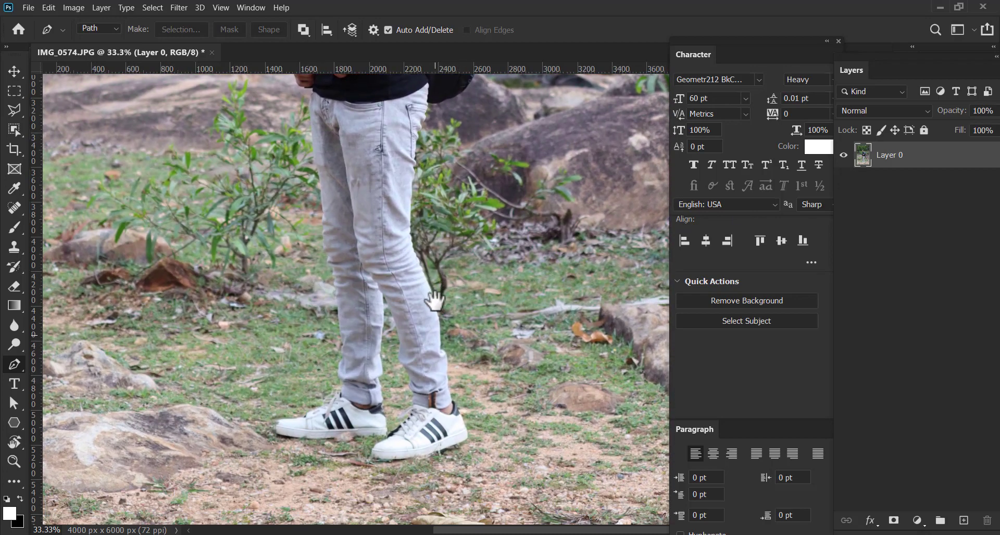
drag(377, 451, 391, 377)
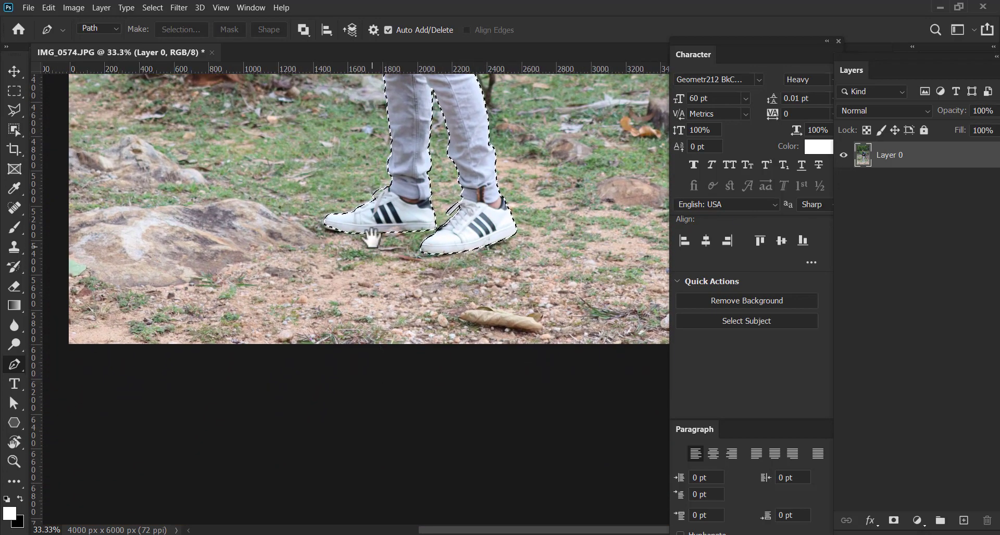
drag(473, 215, 453, 370)
drag(495, 94, 319, 460)
drag(388, 228, 535, 321)
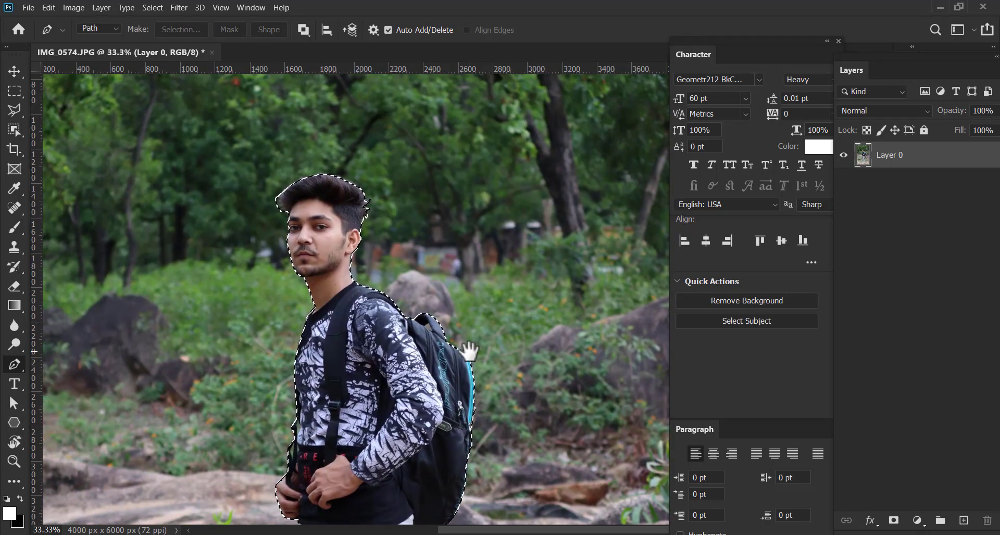
drag(436, 297, 456, 252)
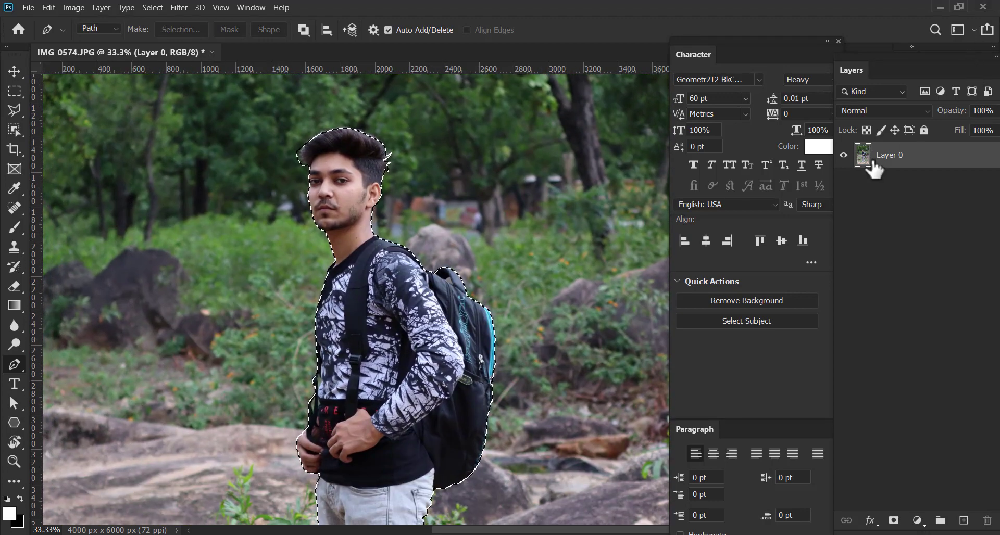
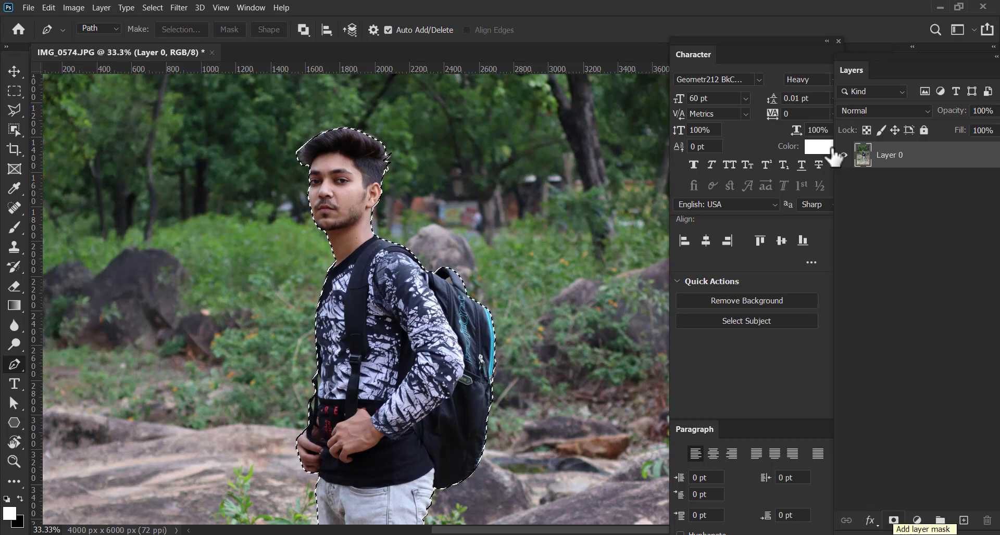
Add a layer mask from the selection to Layer 0 to hide the background, and view the whole cutout
click(894, 521)
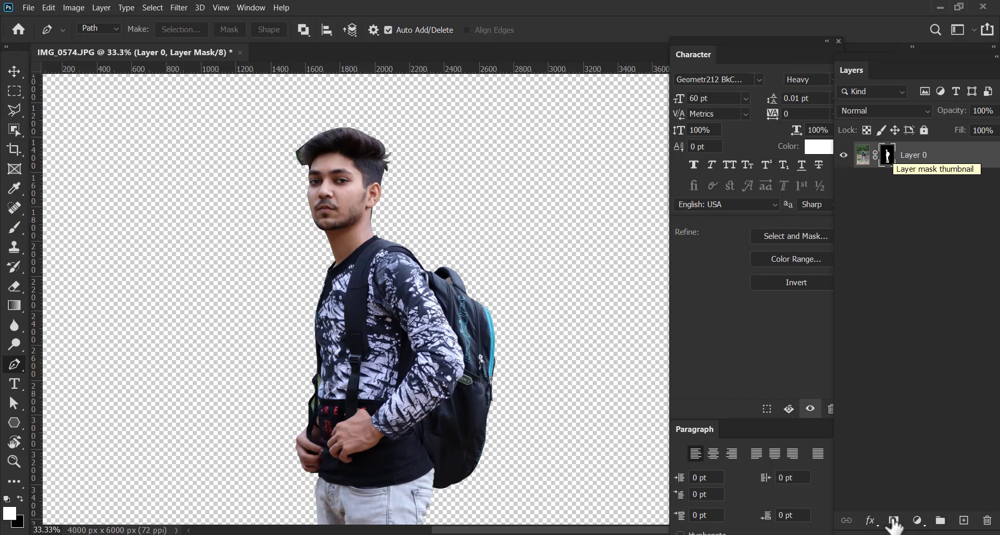
drag(543, 324, 471, 260)
key(ctrl+minus)
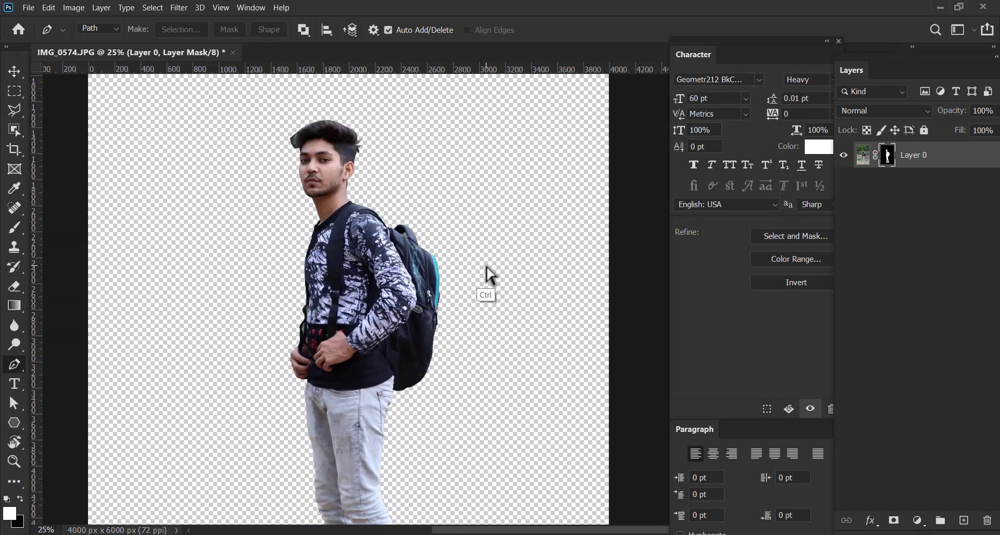
key(ctrl+minus)
key(ctrl+minus)
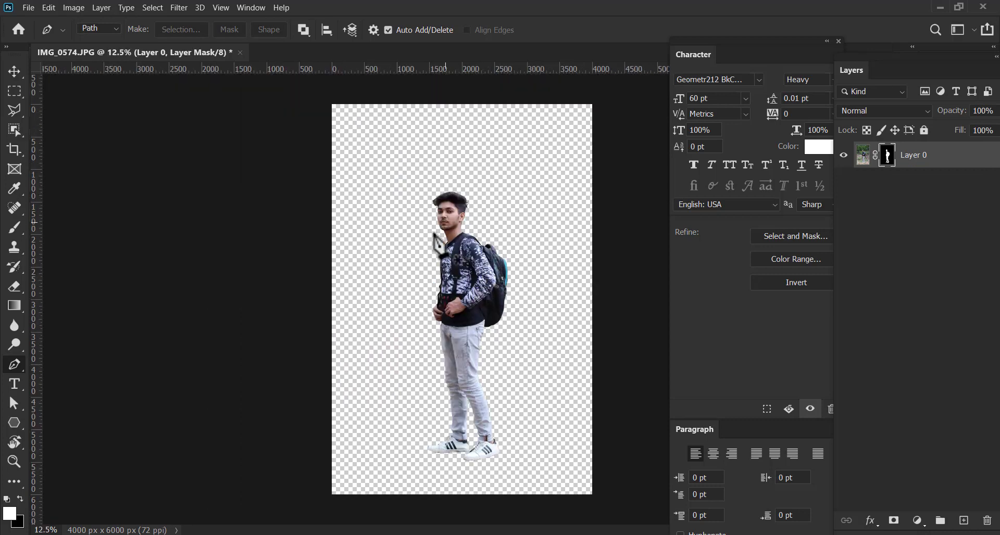
Create a new portrait document of 1080 x 1920 pixels at 150 ppi in RGB Color with an artboard
click(17, 64)
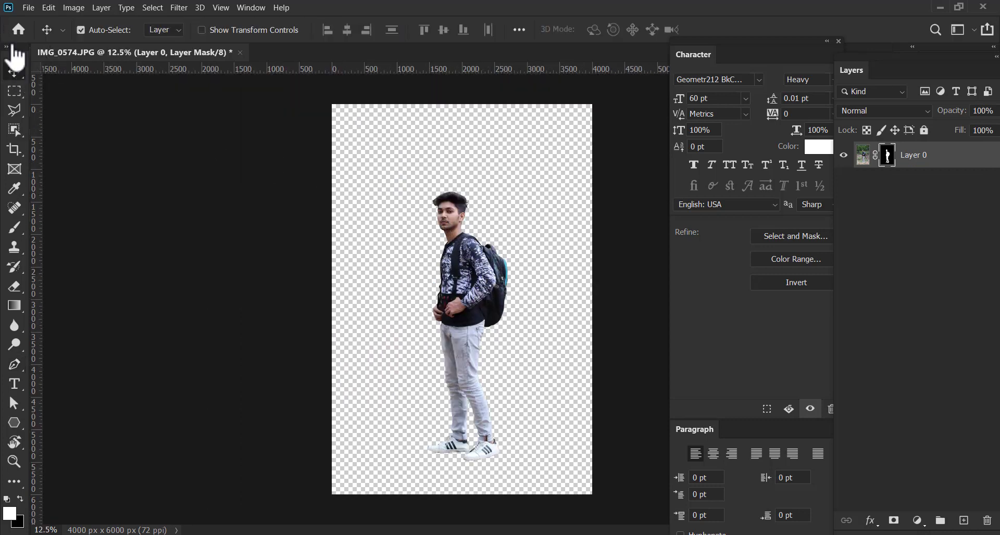
click(28, 8)
click(39, 18)
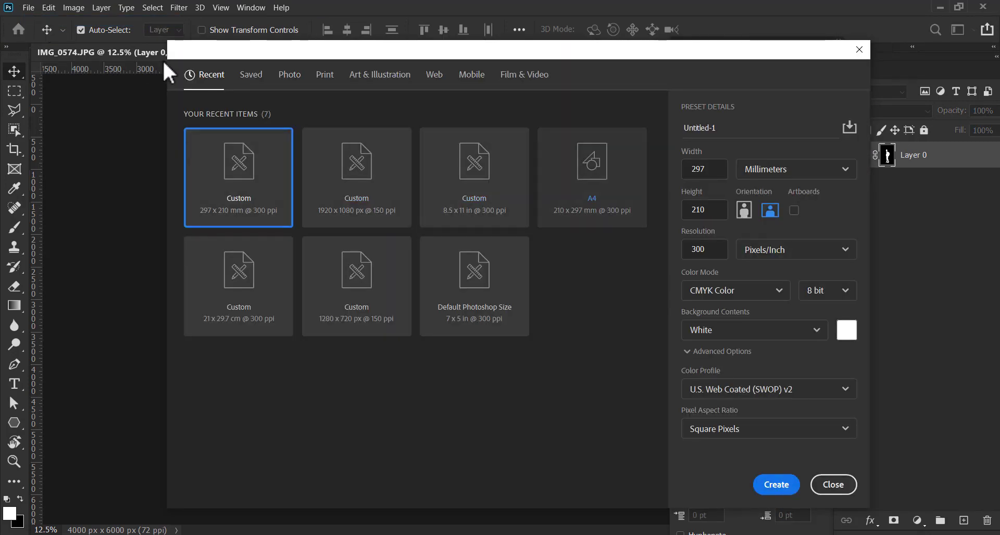
drag(714, 170, 663, 169)
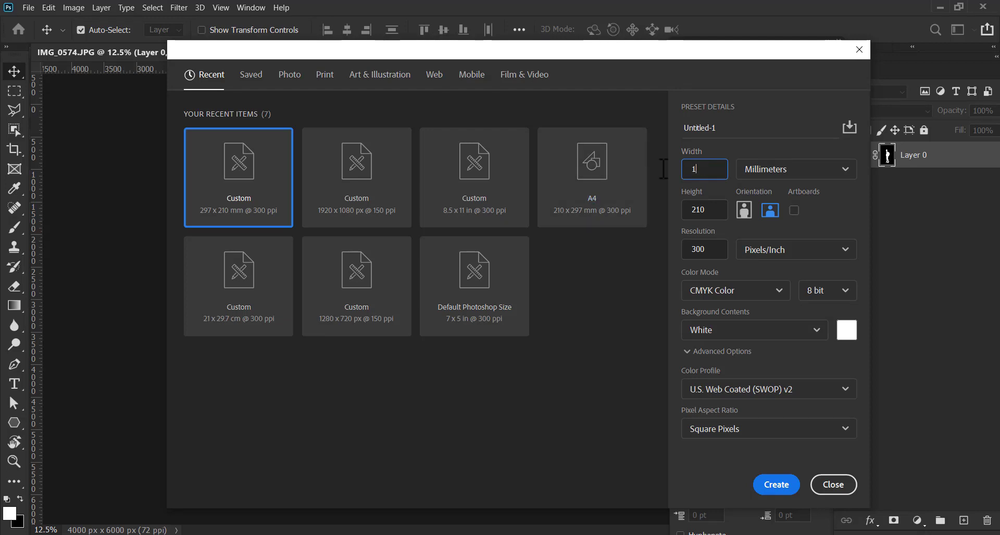
text(1)
click(379, 201)
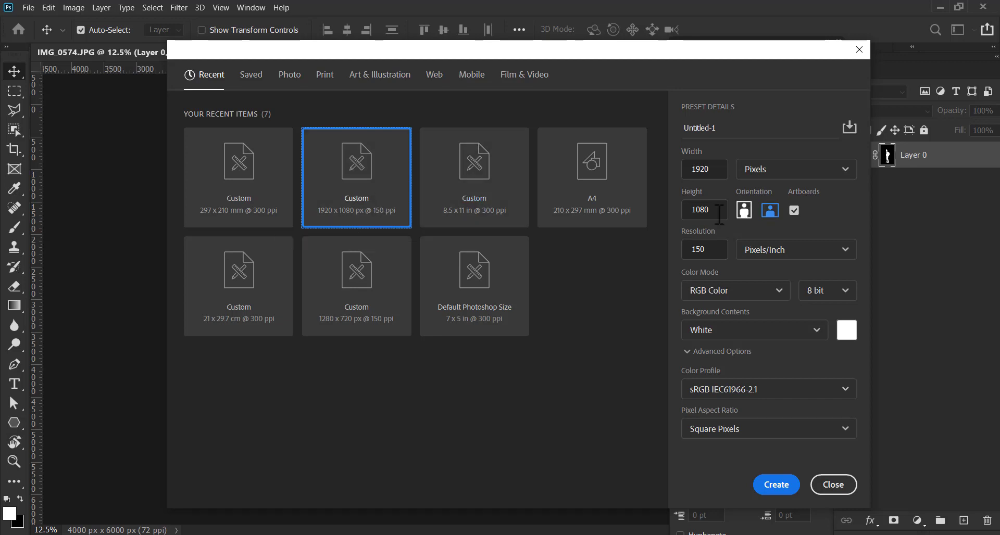
click(744, 210)
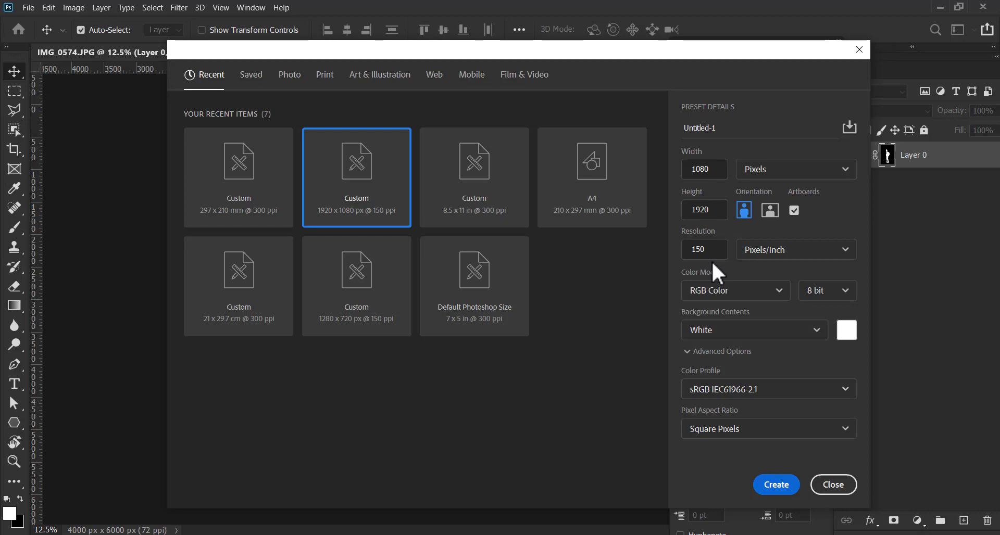
click(776, 490)
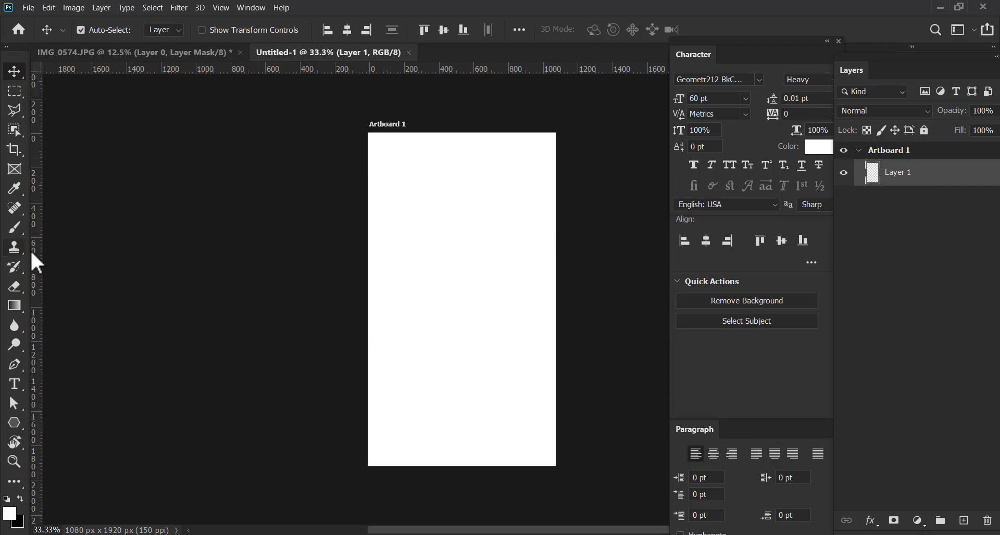
Shorten the artboard from its lower edge to a height of about 1570 px
click(15, 151)
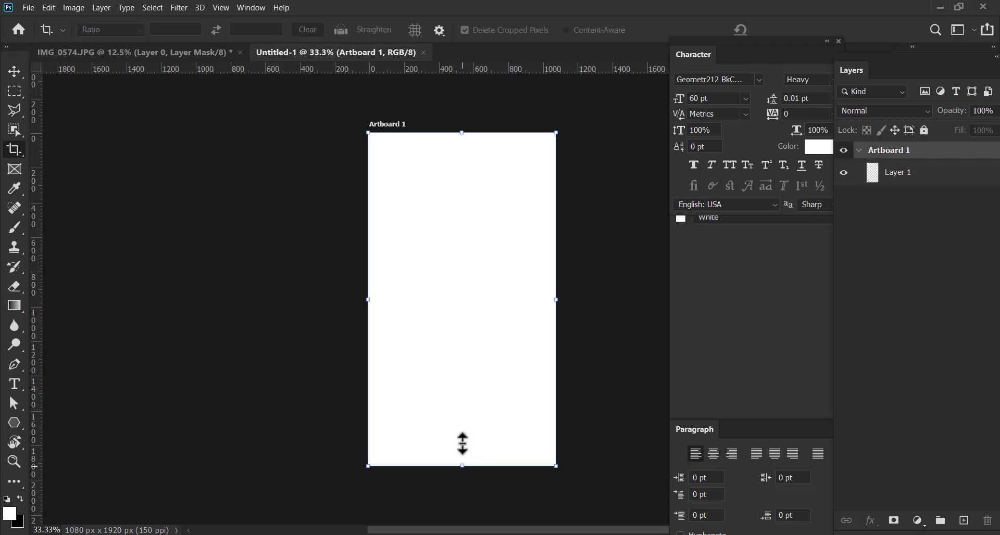
mouse_move(468, 422)
mouse_down()
mouse_move(493, 414)
mouse_move(463, 397)
mouse_move(469, 405)
mouse_up()
key(Return)
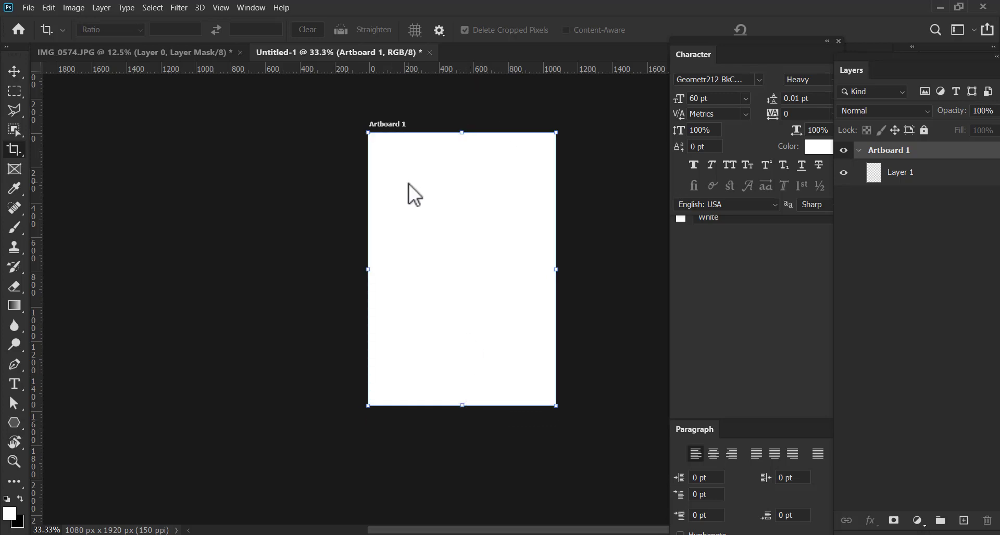
Copy the masked cutout from IMG_0574 into the Untitled-1 document and start a free transform on it
click(208, 54)
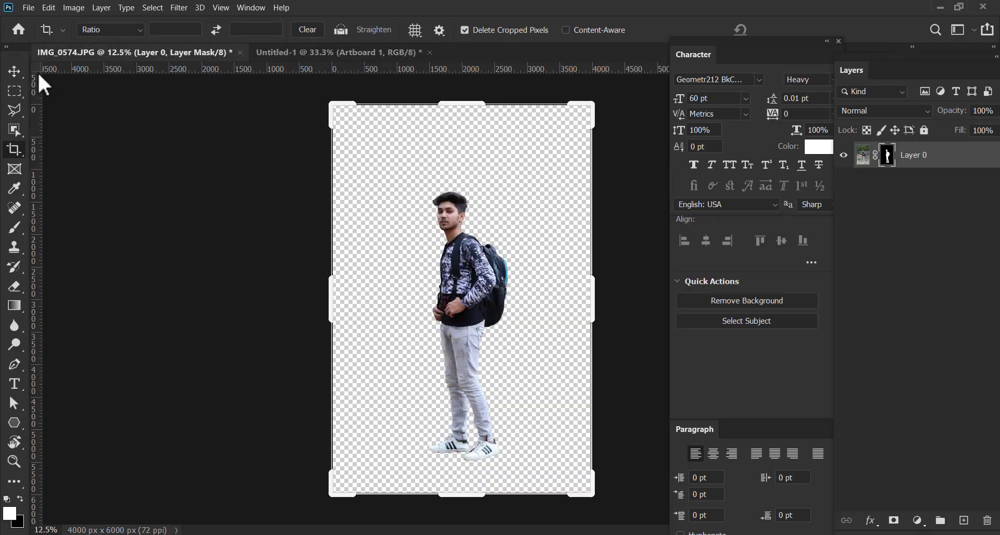
click(14, 71)
drag(451, 298, 481, 315)
key(ctrl+minus)
key(ctrl+minus)
key(ctrl+minus)
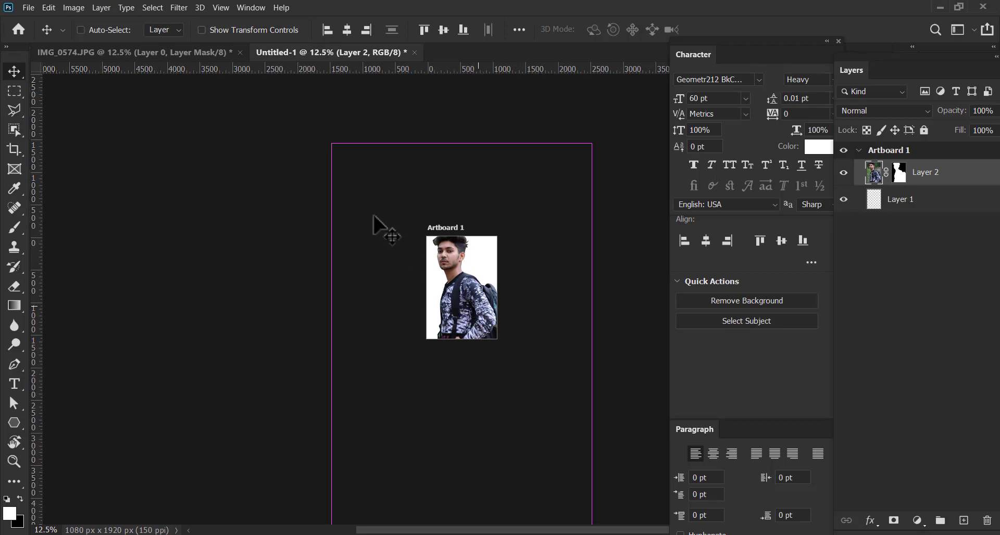
key(ctrl+t)
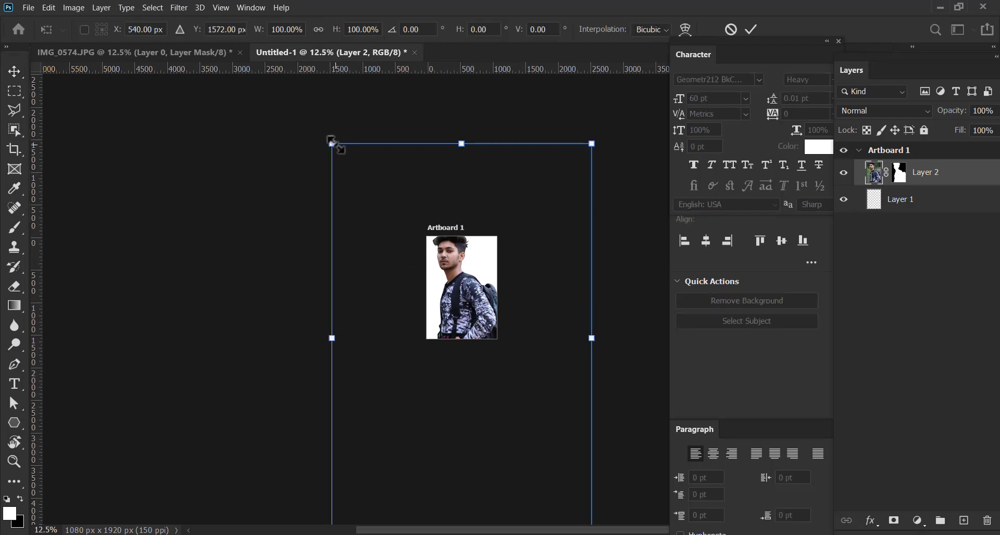
drag(333, 143, 419, 305)
drag(522, 417, 515, 331)
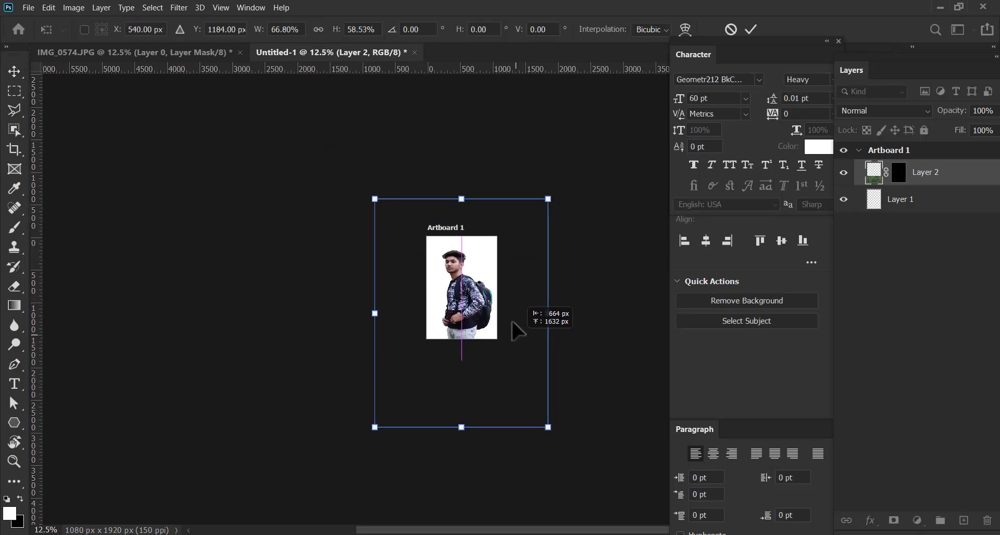
key(ctrl+z)
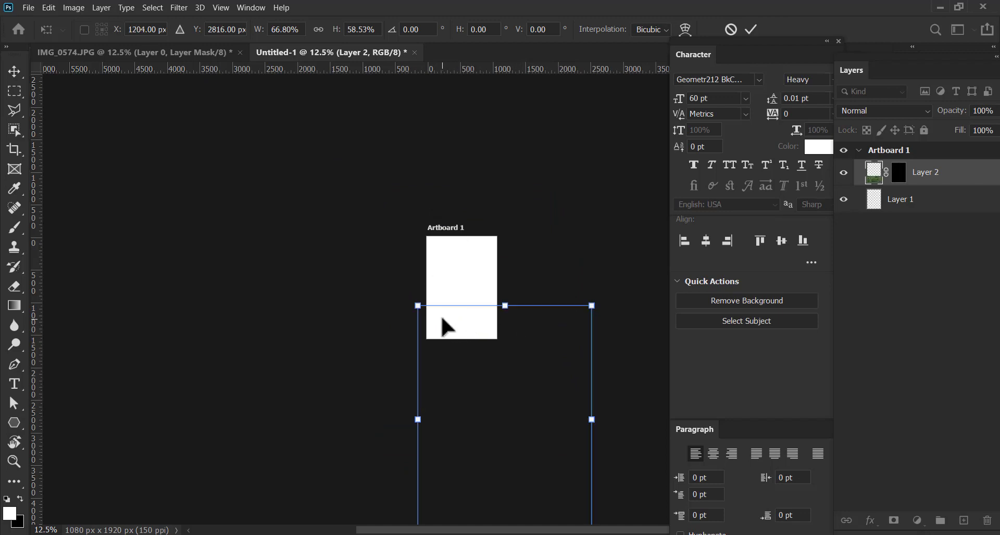
drag(449, 335, 405, 217)
key(ctrl+z)
key(ctrl+z)
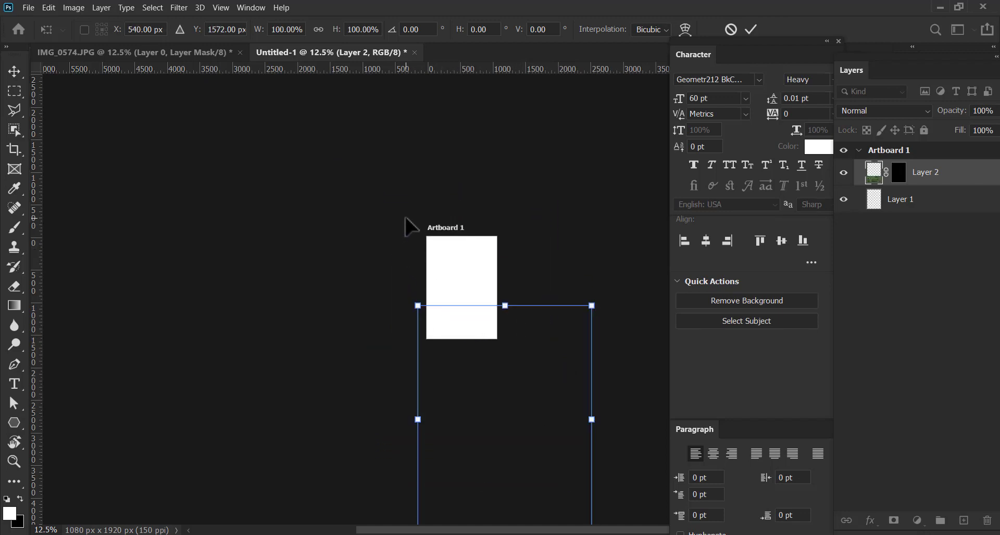
key(ctrl+z)
Scale the cutout down proportionally to about 32.5% so the whole figure, shoes included, fits on the artboard
drag(330, 145, 413, 314)
drag(510, 433, 462, 338)
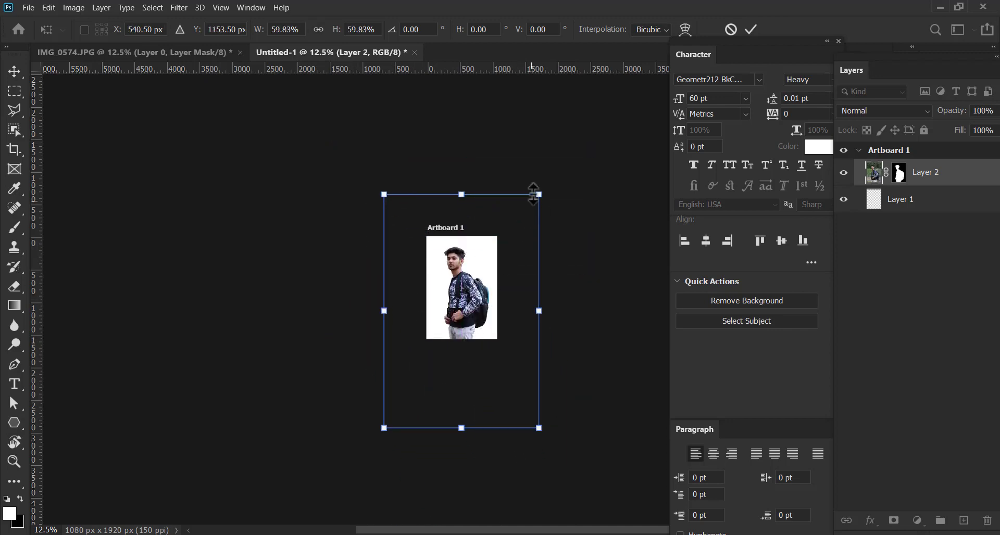
drag(542, 202, 515, 232)
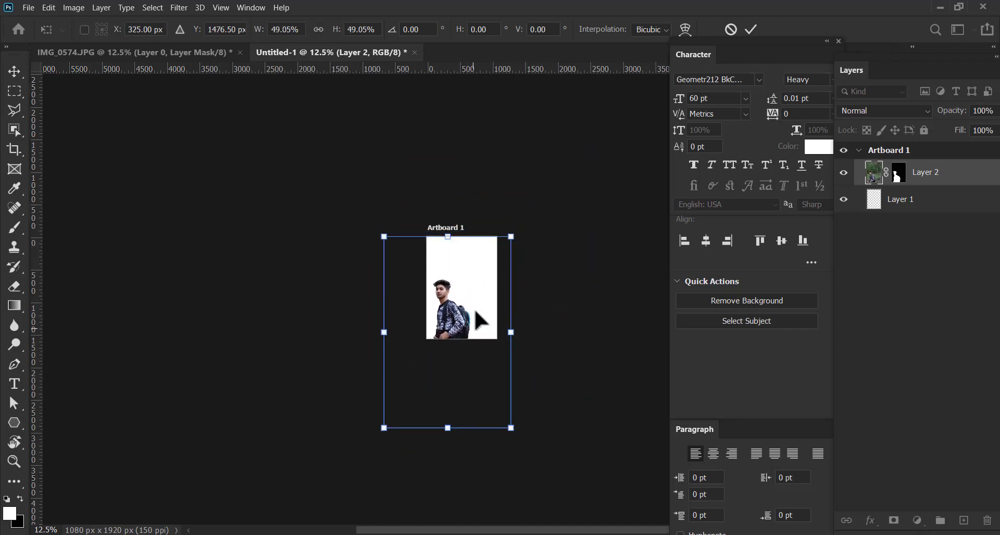
mouse_move(471, 316)
mouse_down()
mouse_move(490, 289)
mouse_move(487, 317)
mouse_up()
drag(524, 208, 472, 289)
scroll(472, 289, up, 3)
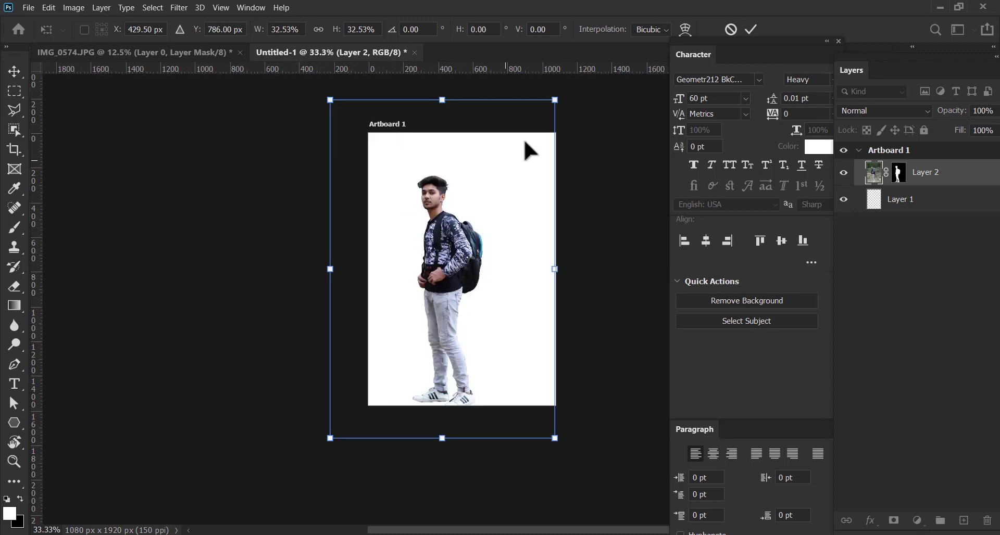
Resize the cutout proportionally to about 28.6%, place it near the middle of the artboard, and apply the transform
drag(560, 94, 522, 148)
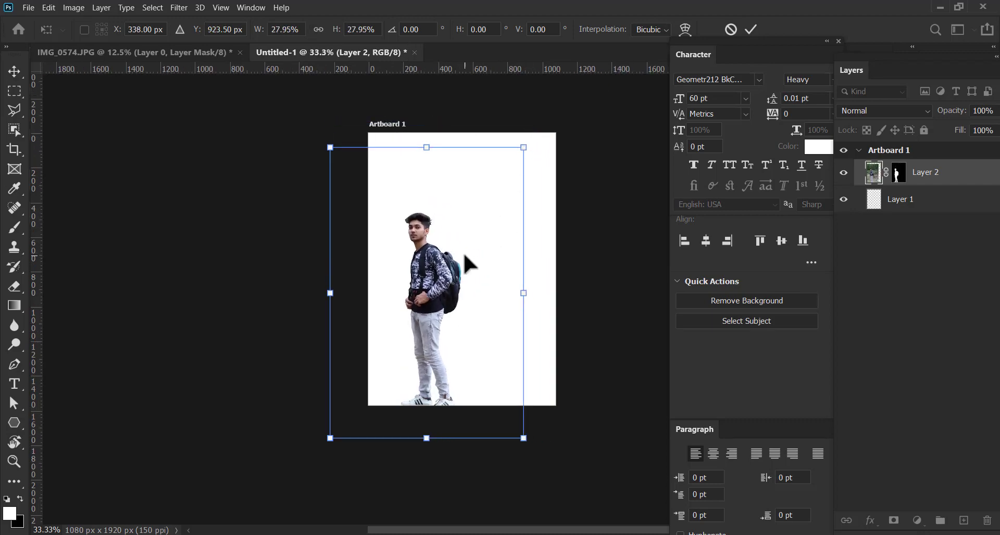
drag(464, 252, 464, 250)
drag(523, 145, 500, 181)
drag(425, 319, 455, 312)
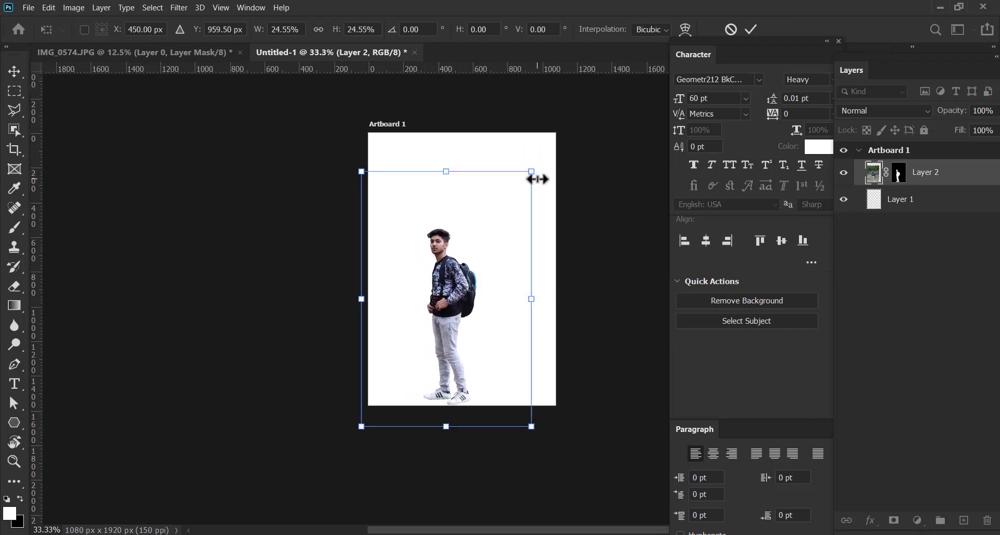
drag(533, 174, 559, 129)
drag(481, 234, 470, 225)
key(Right)
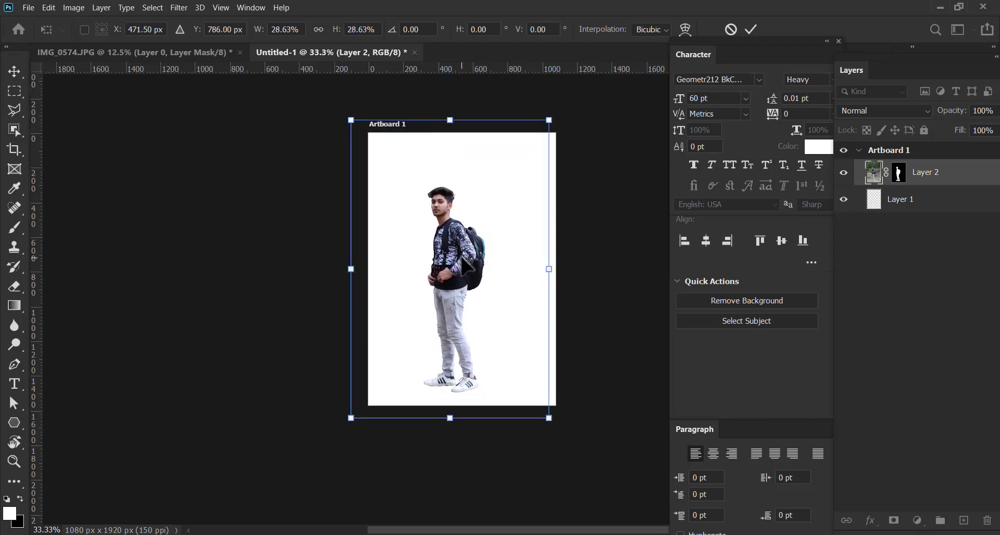
key(Return)
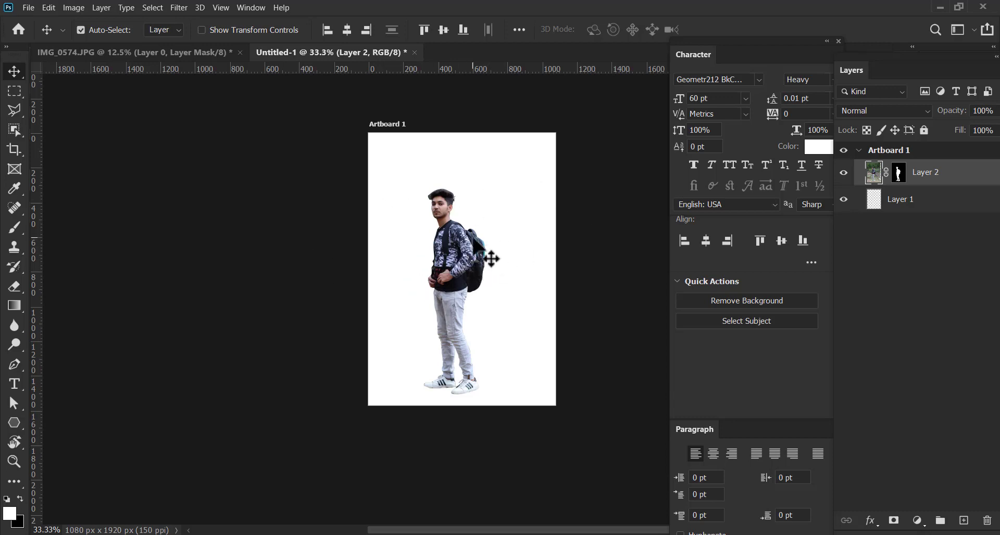
Make Layer 1, beneath the cutout layer, the active layer
key(ctrl)
key(ctrl+plus)
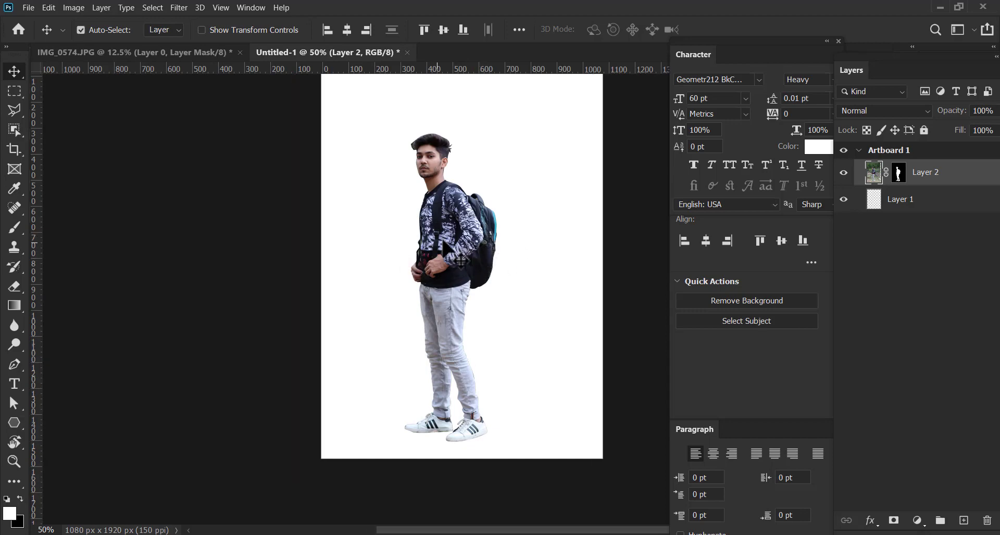
drag(490, 247, 475, 279)
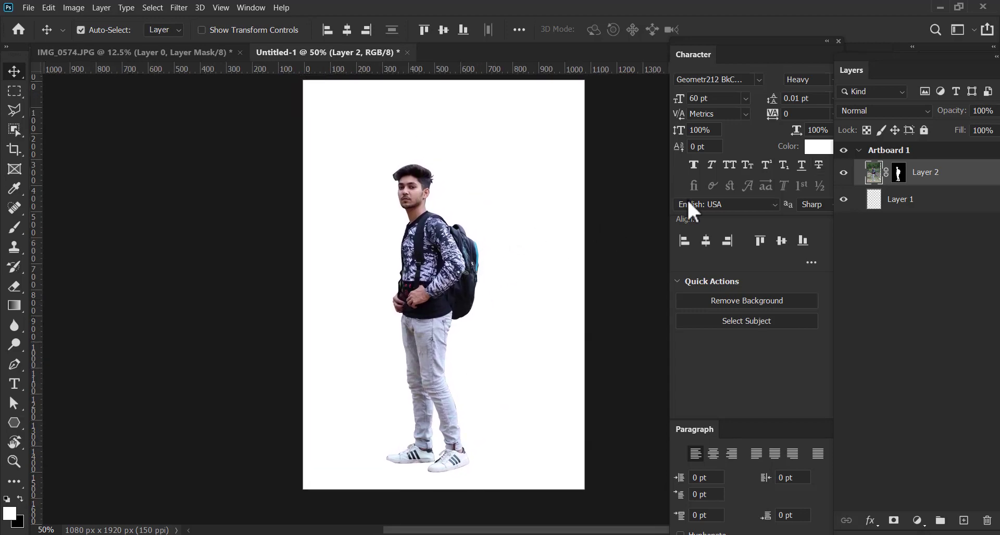
key(alt+bracketleft)
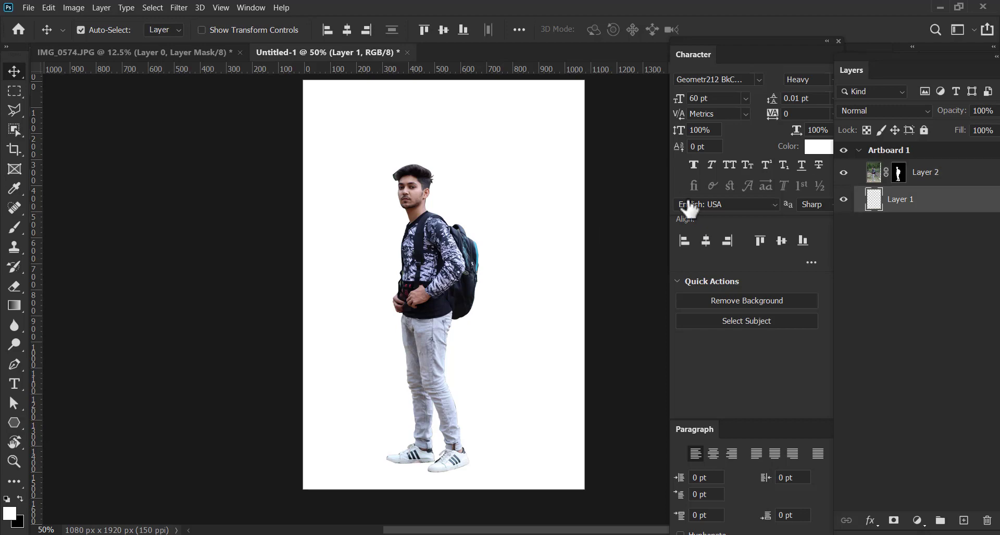
mouse_move(461, 216)
mouse_down()
mouse_move(438, 237)
mouse_move(444, 222)
mouse_up()
click(418, 289)
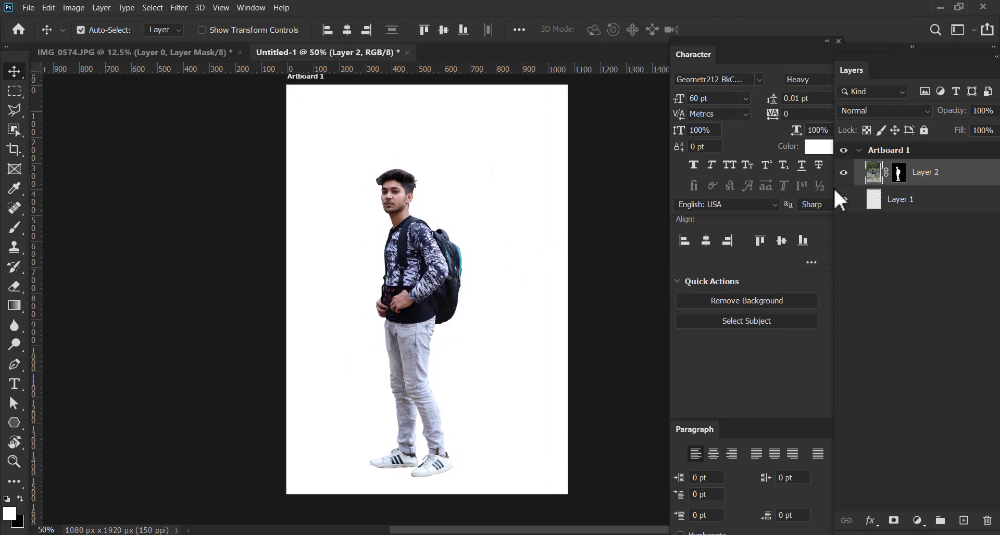
click(915, 206)
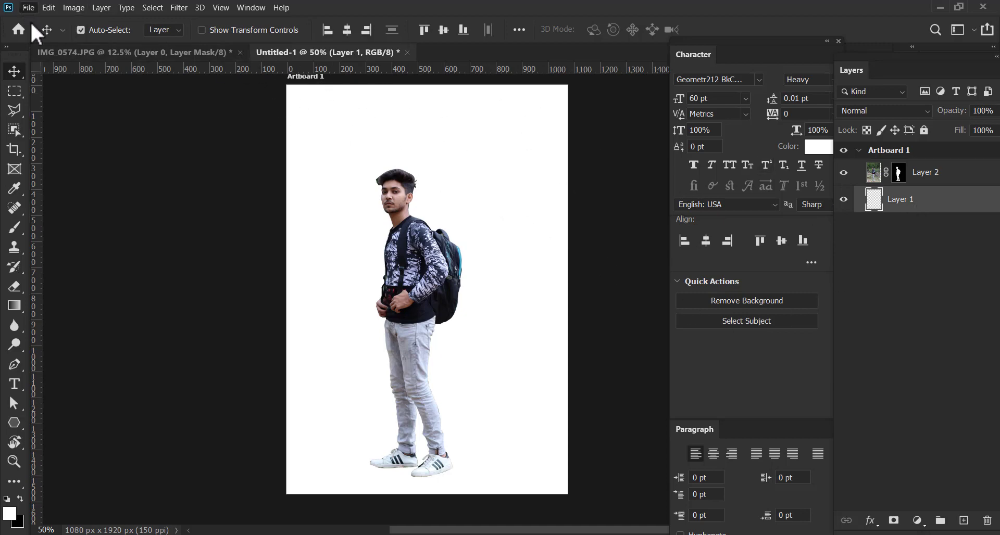
Save the document to the Desktop as a Photoshop file named p with Maximize Compatibility on
click(29, 7)
click(51, 147)
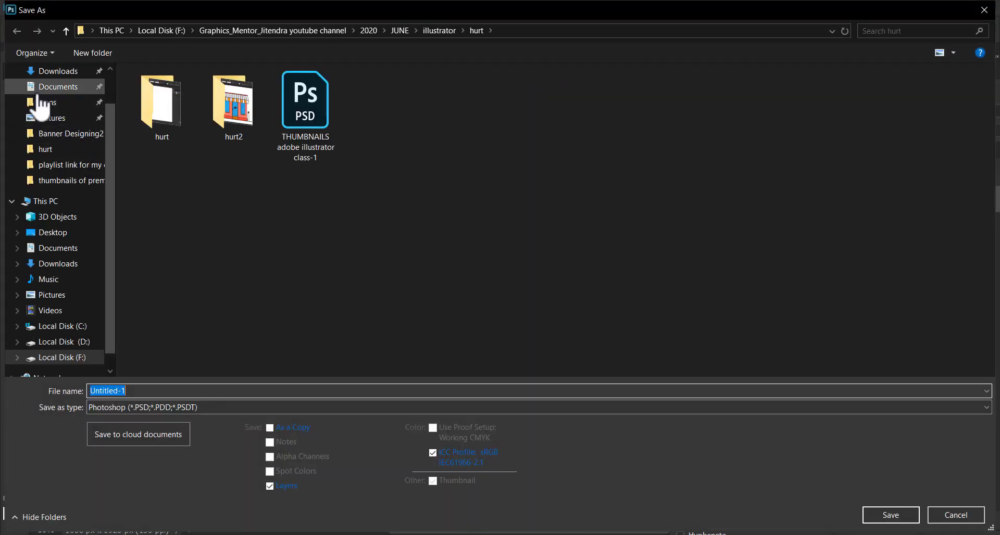
click(67, 232)
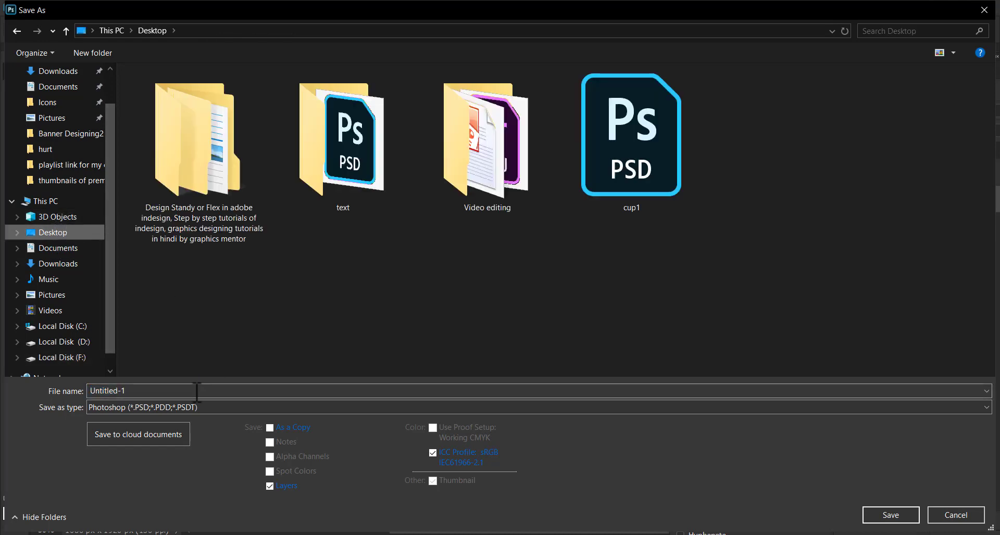
click(197, 391)
text(po)
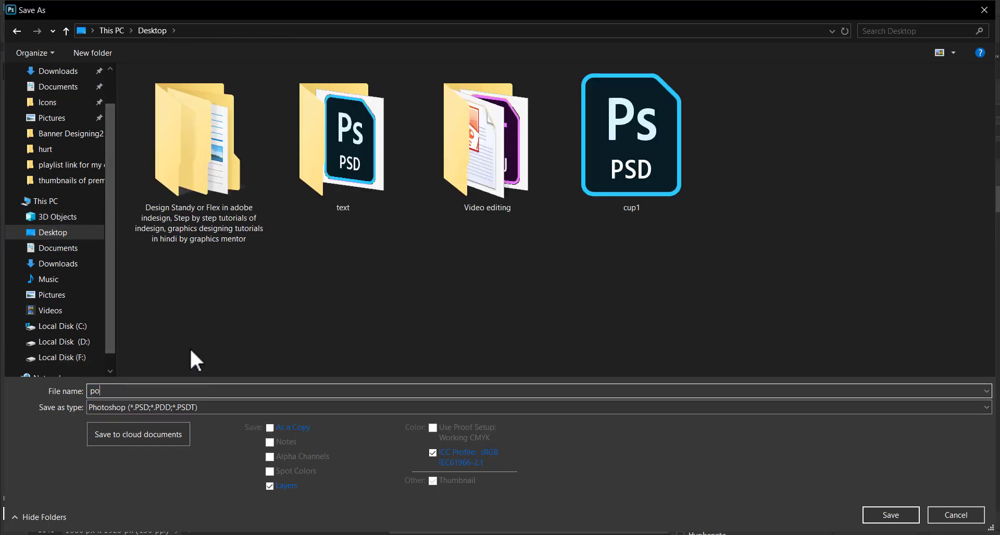
key(BackSpace)
key(Escape)
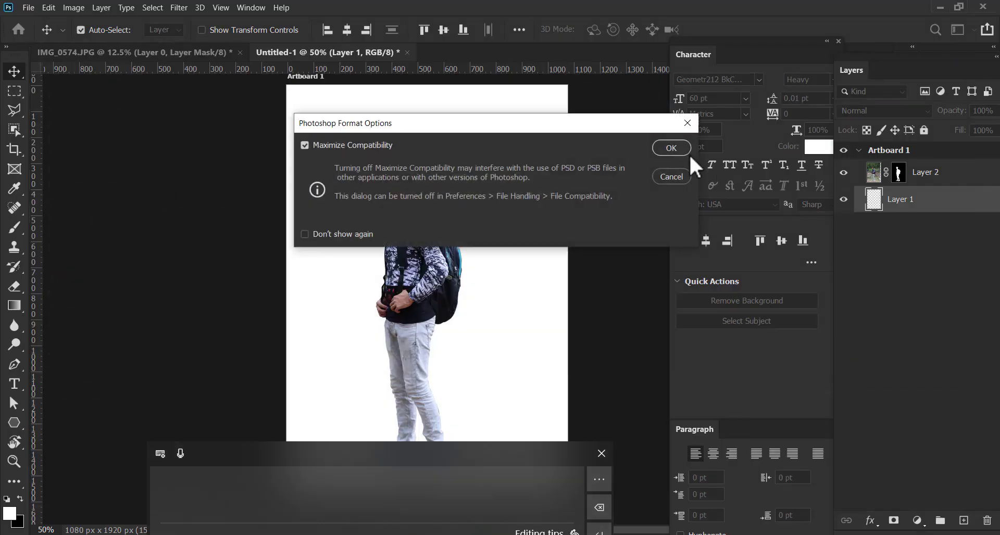
click(672, 148)
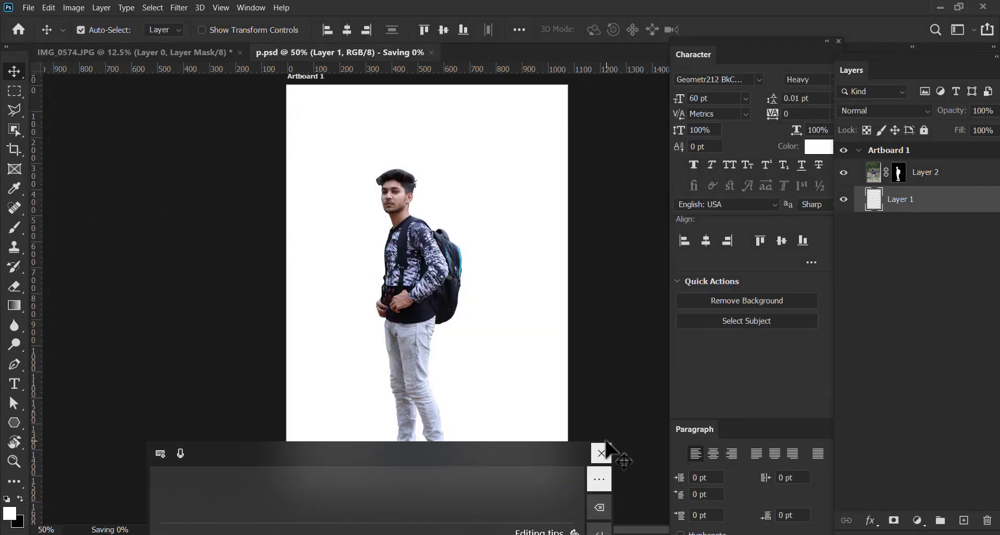
click(600, 453)
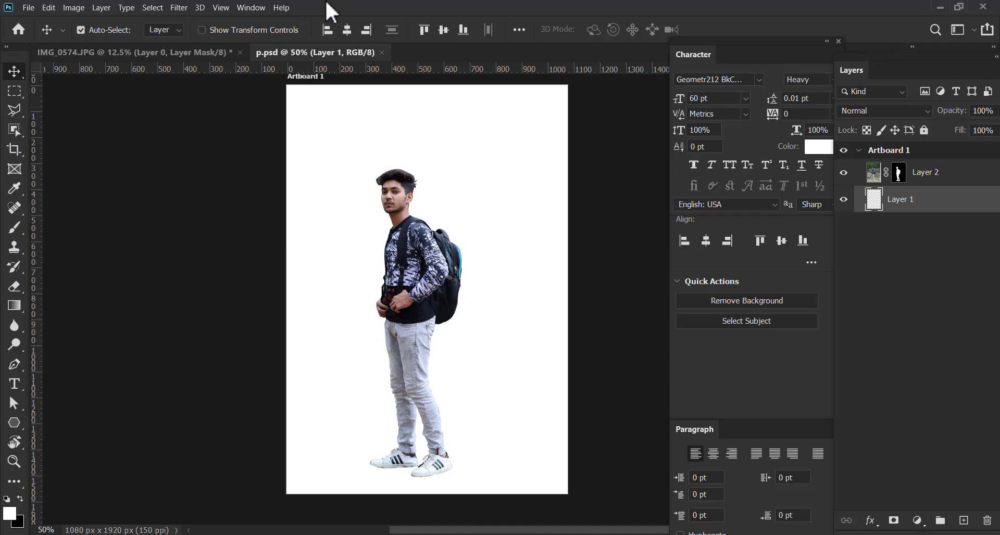
Shift the man slightly leftward on the artboard, and add a Gradient fill from the empty Layer 1 beneath him
drag(423, 274, 405, 272)
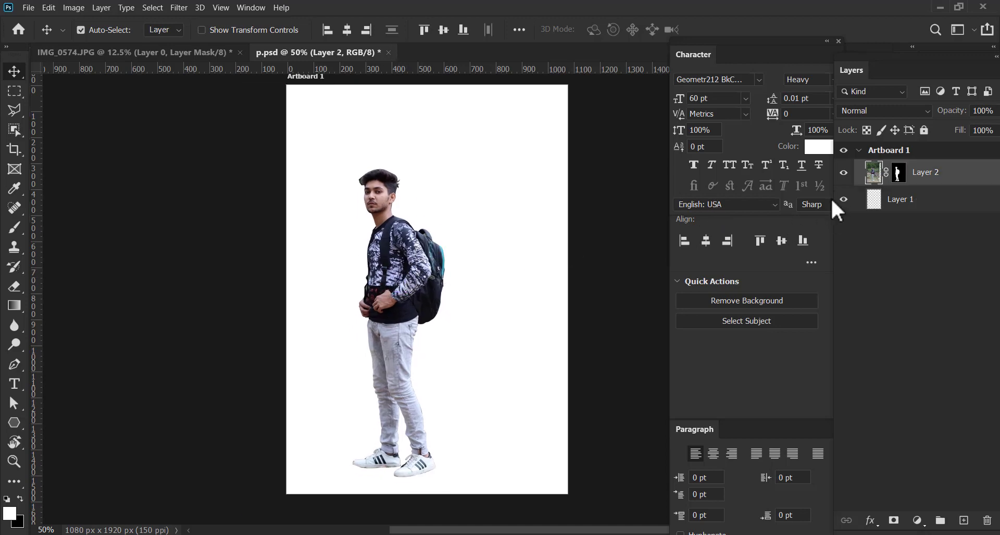
click(920, 208)
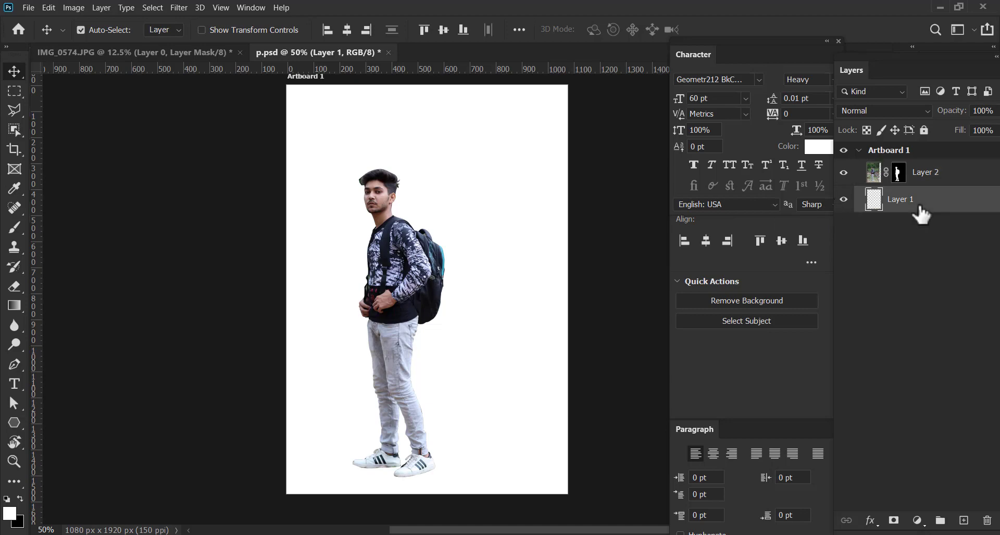
click(917, 521)
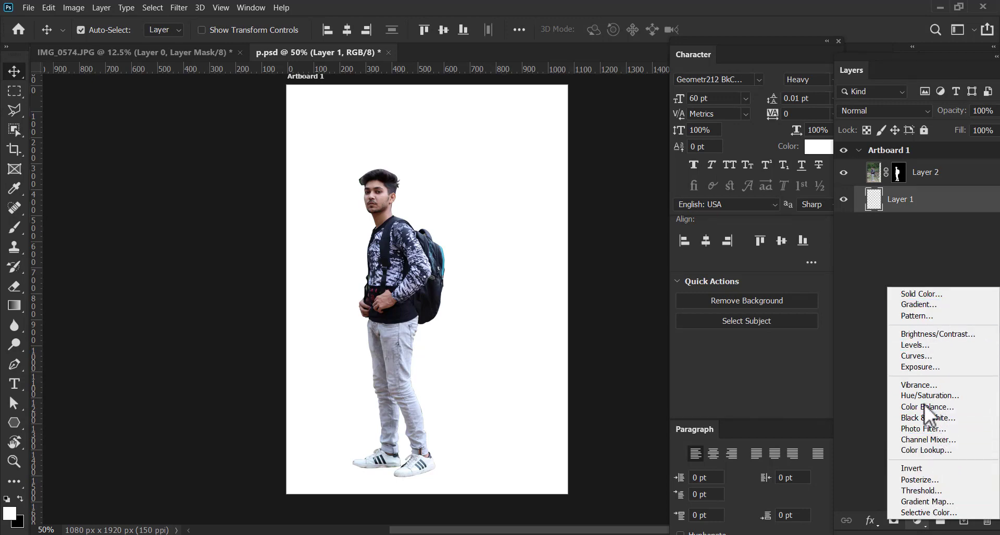
click(917, 305)
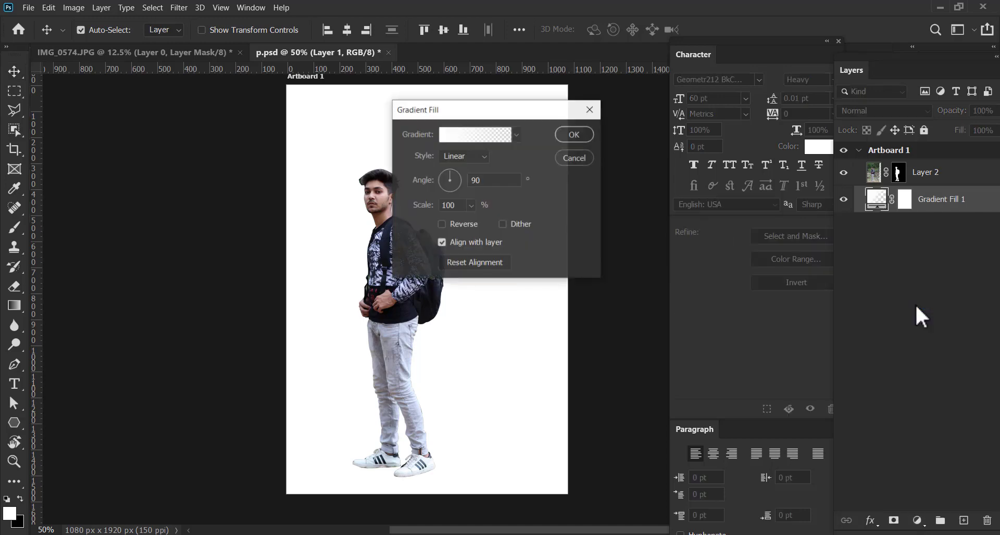
Open the fill's gradient for editing and expand the Grays preset group
click(457, 140)
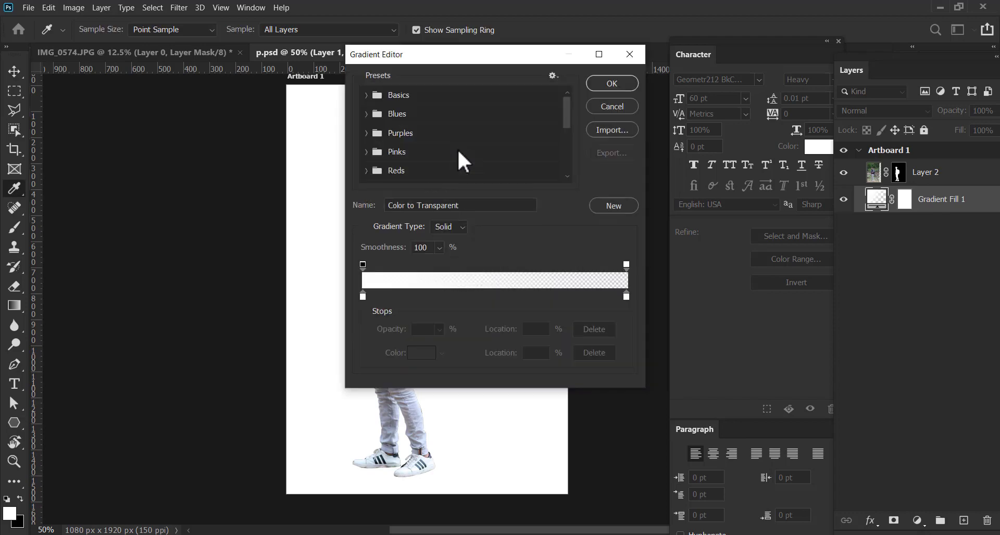
drag(439, 55, 546, 66)
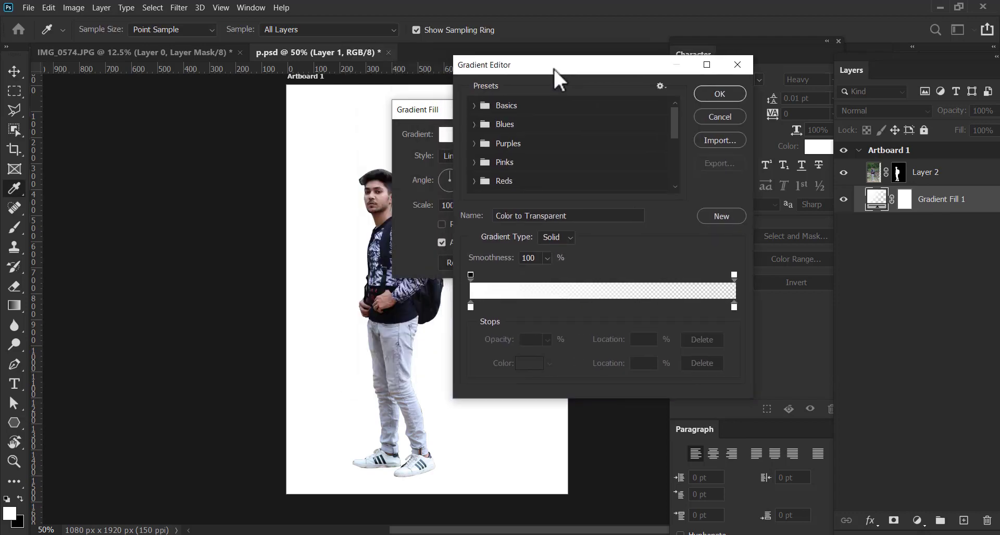
click(472, 163)
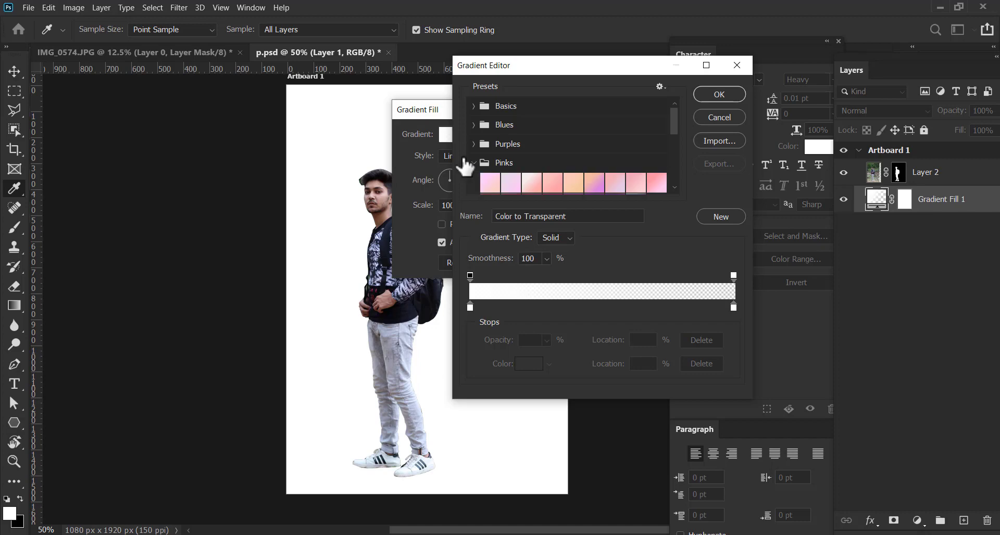
click(472, 163)
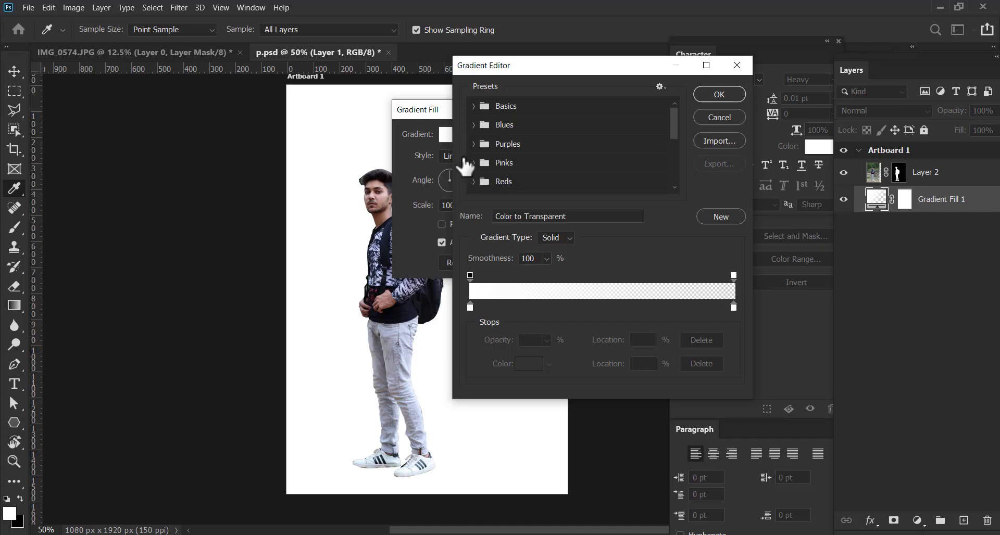
drag(673, 129, 671, 153)
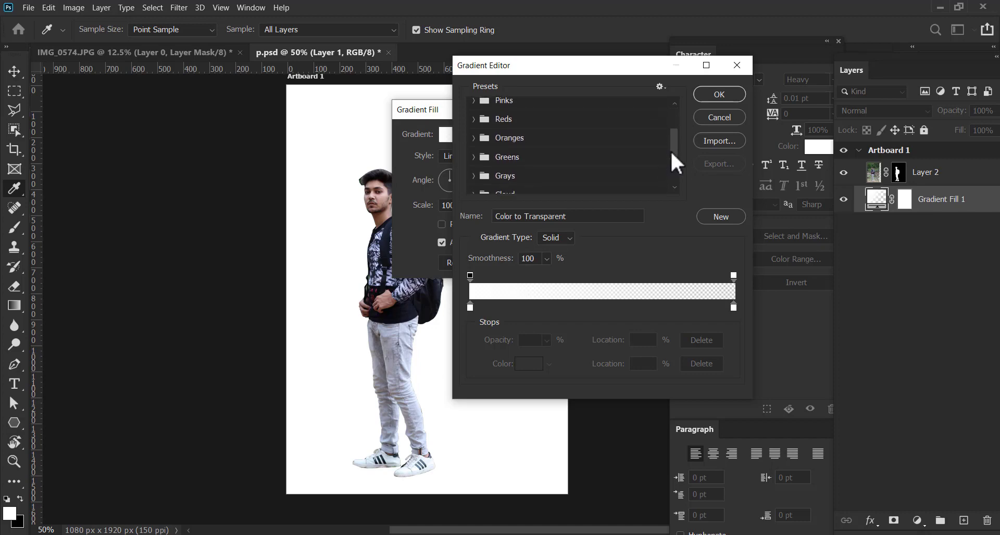
click(472, 176)
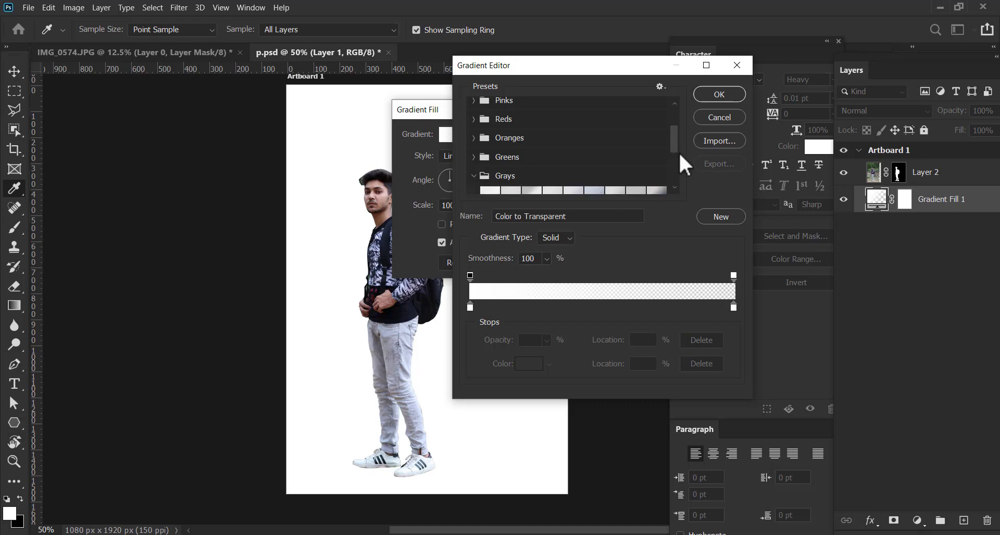
drag(679, 154, 670, 164)
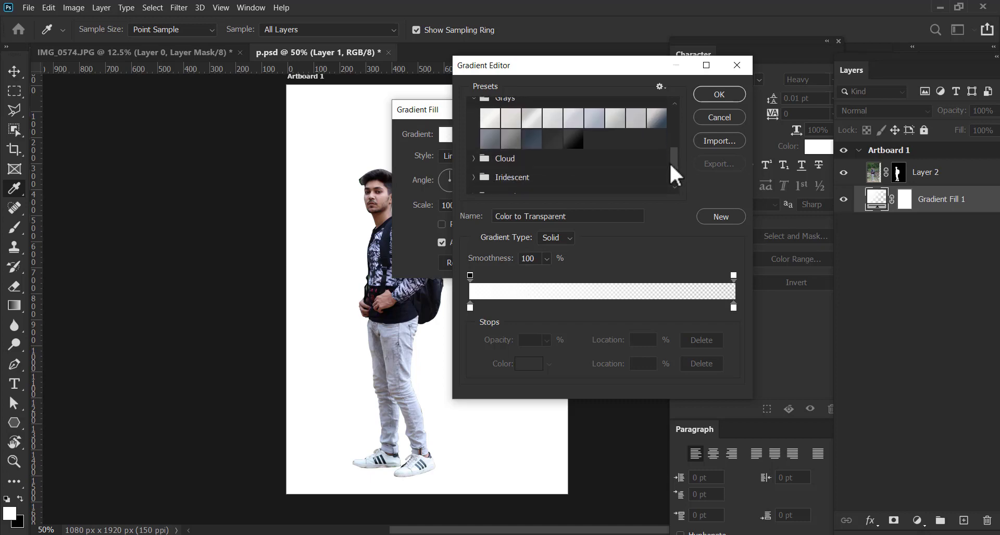
Try the Gray_14 preset with its first opacity stop moved to 21%
click(573, 139)
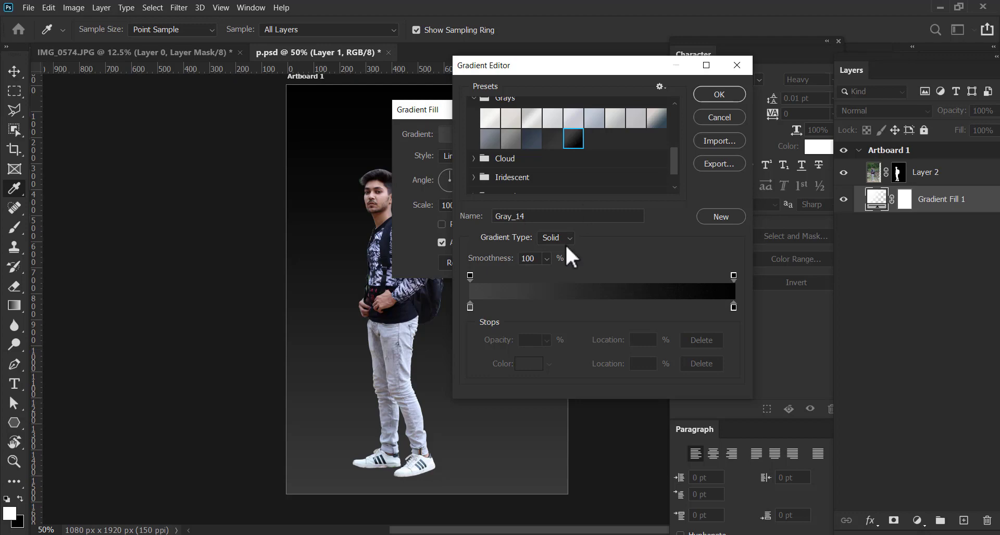
drag(471, 275, 527, 278)
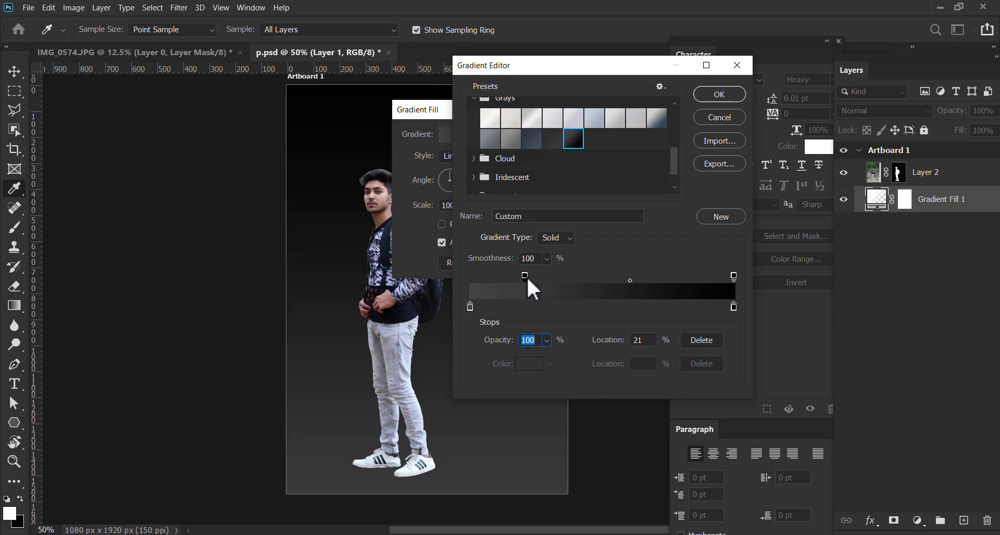
click(733, 307)
click(733, 276)
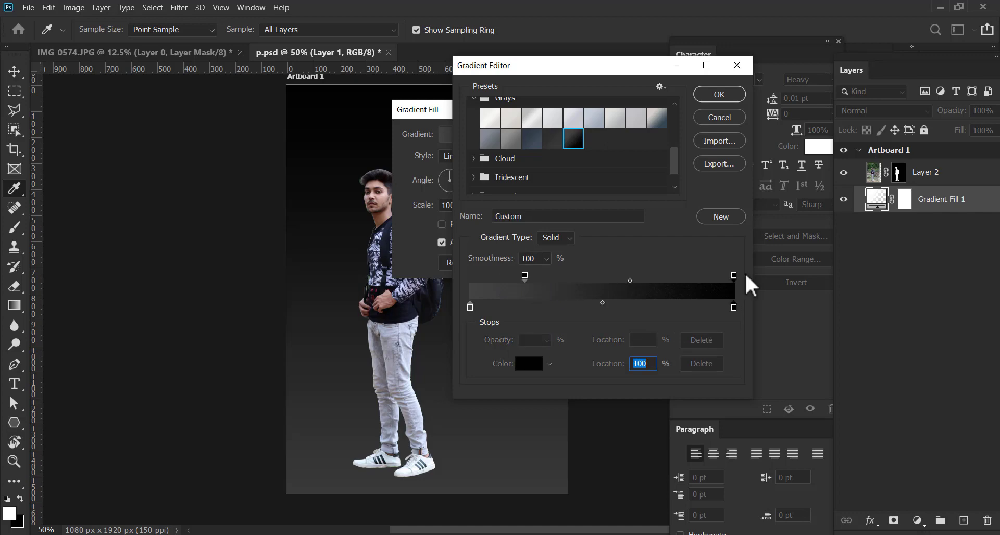
Compare the Gray_09, Gray_06 and Gray_04 presets on the background and choose Gray_03
click(656, 118)
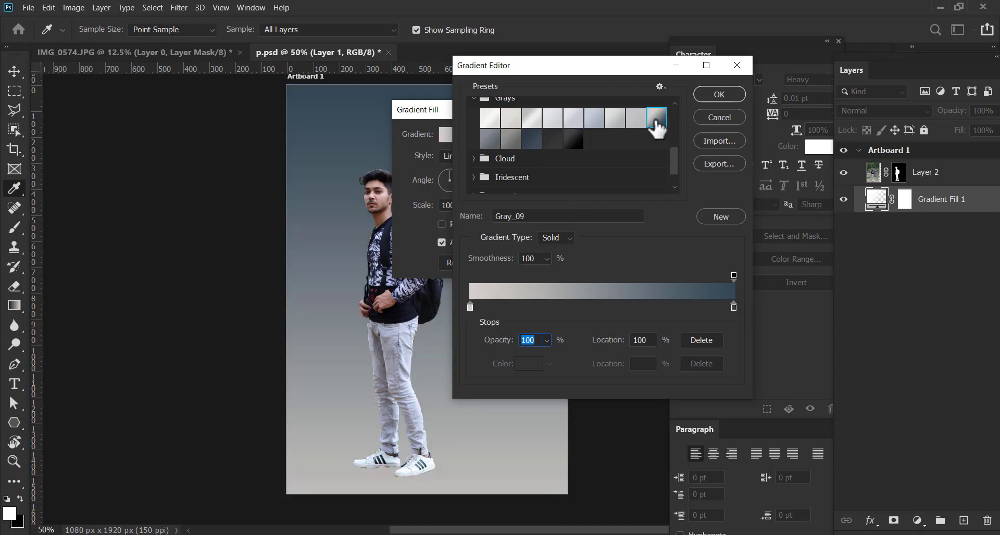
click(594, 119)
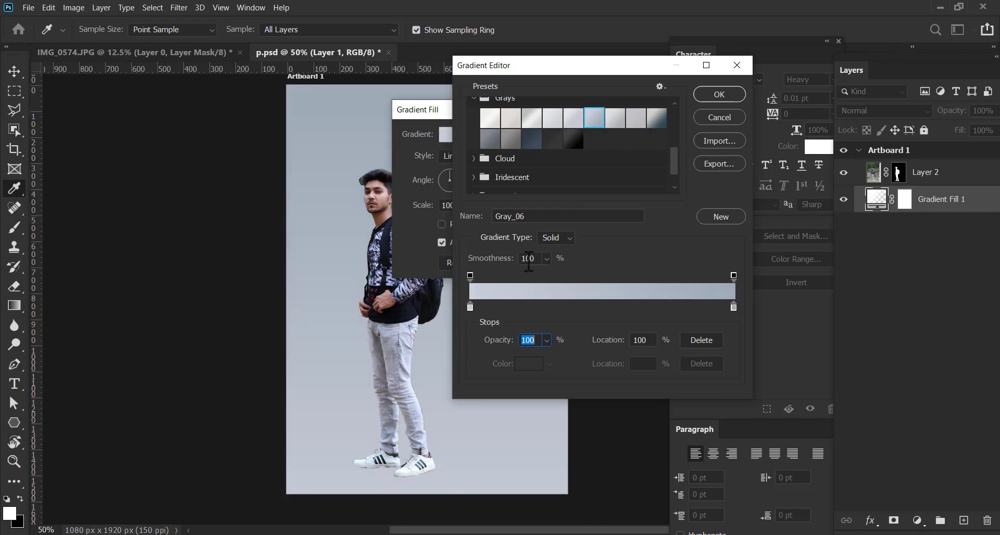
click(534, 122)
key(Right)
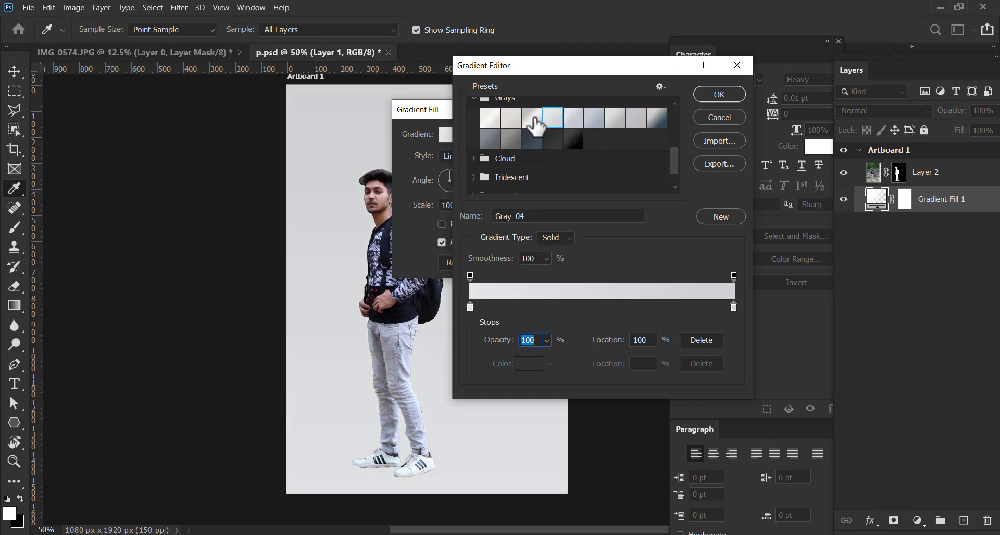
click(517, 129)
click(530, 126)
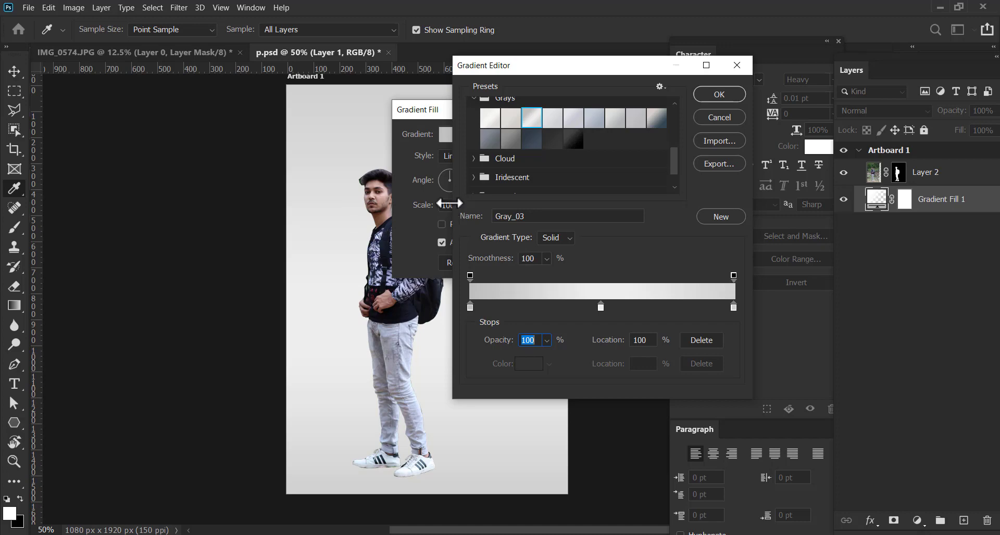
Set the color of the gradient's end stop to mid gray 747474
drag(570, 67, 657, 91)
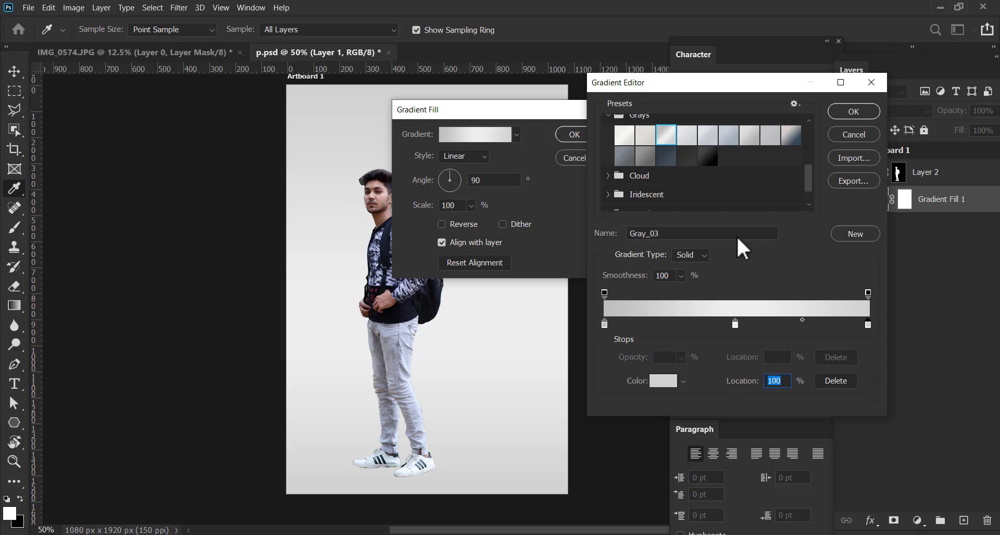
click(663, 381)
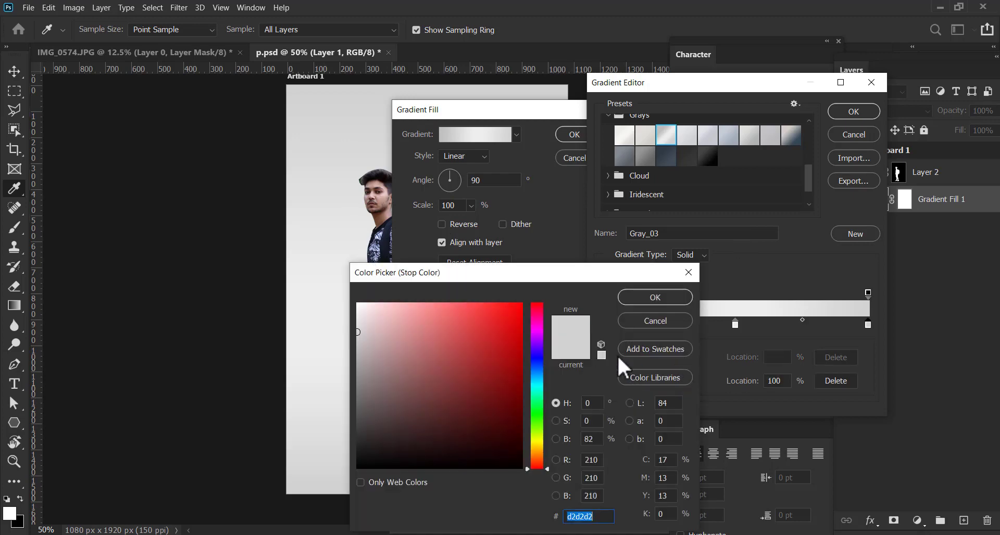
drag(356, 367, 352, 394)
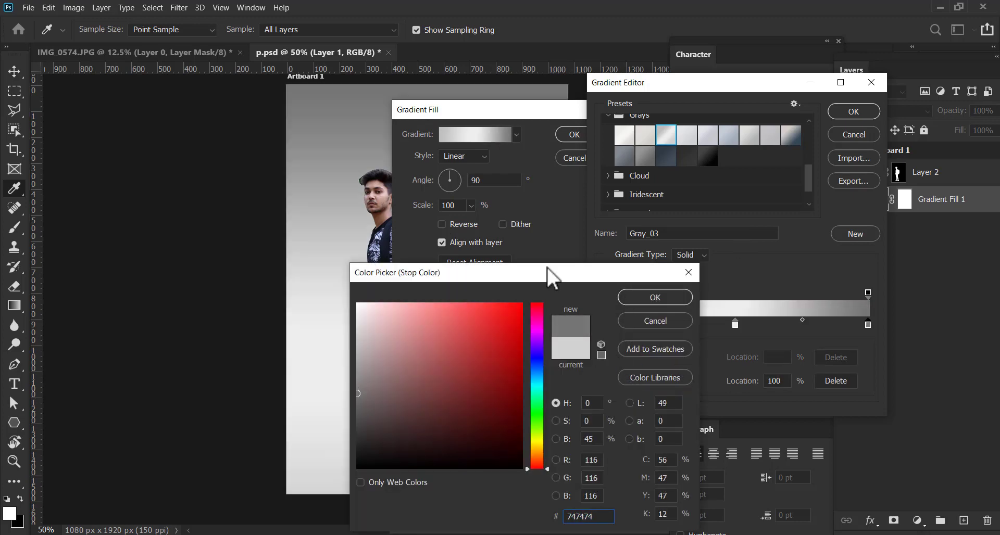
click(638, 299)
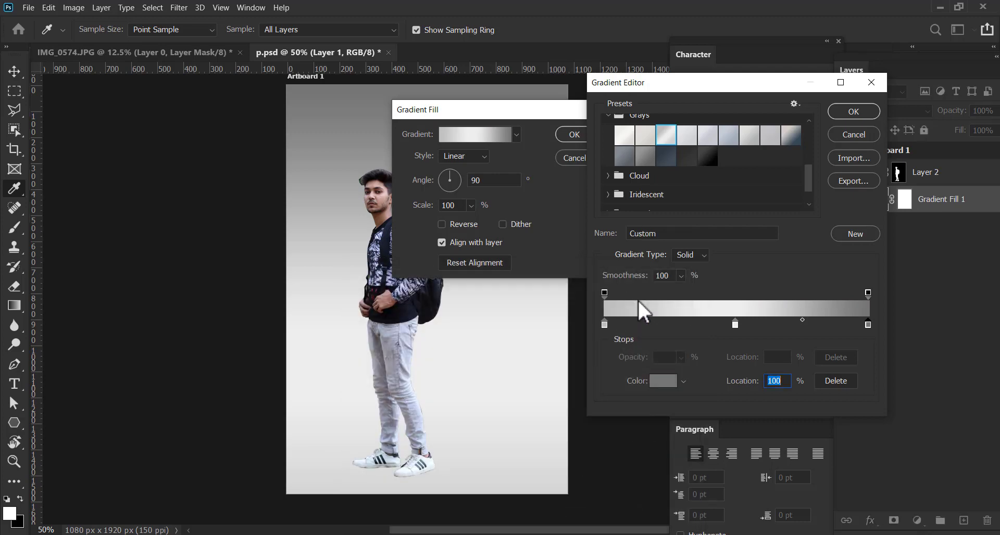
Remove the dark gray color stop, place the light gray stop at 100% and the near-white one at 54%, and accept the gradient
mouse_move(867, 325)
mouse_down()
mouse_move(655, 325)
mouse_move(873, 321)
mouse_up()
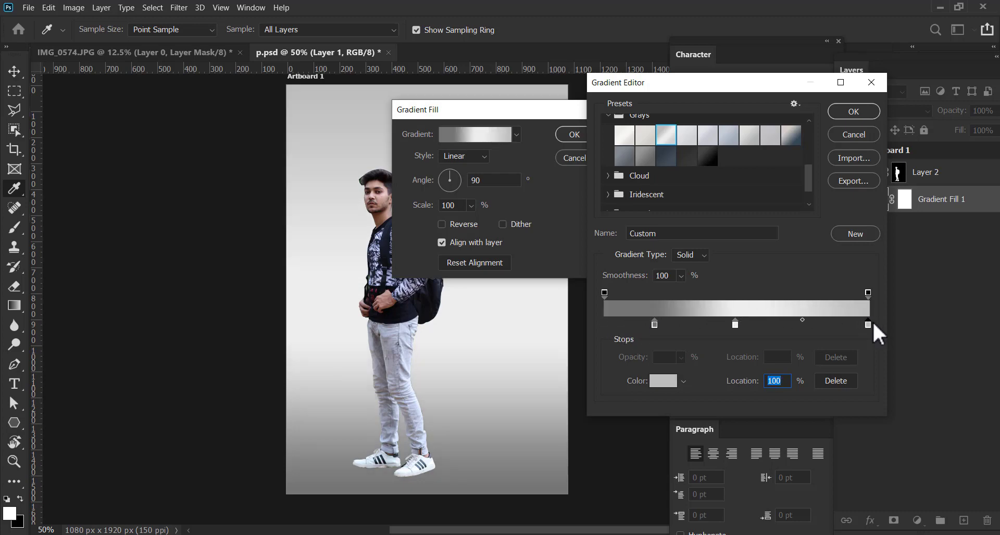
drag(655, 325, 593, 365)
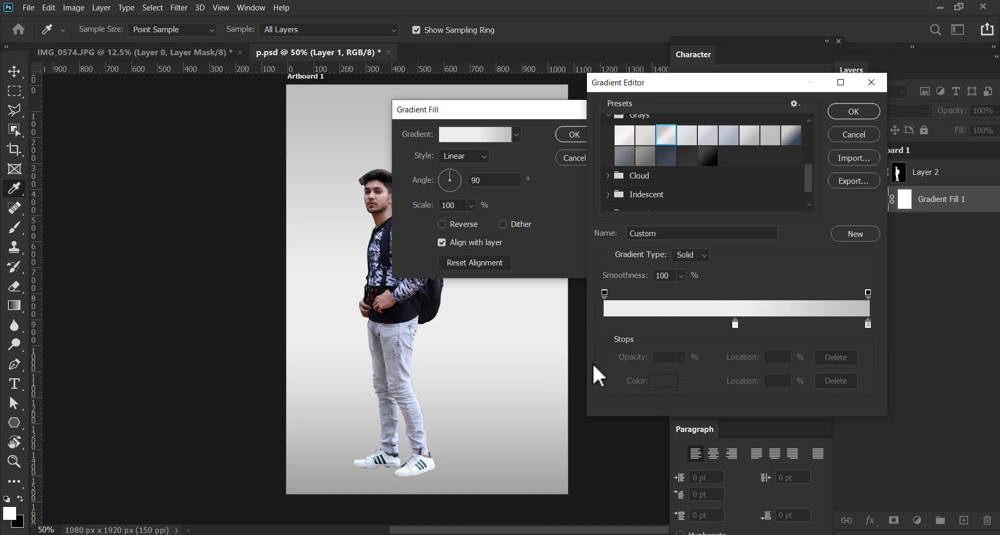
mouse_move(734, 324)
mouse_down()
mouse_move(767, 324)
mouse_move(751, 321)
mouse_up()
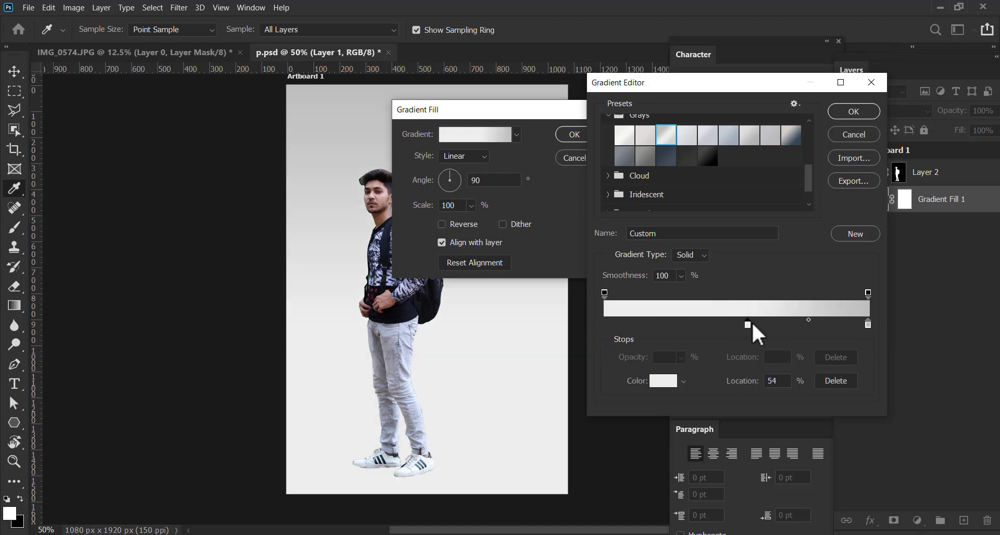
click(849, 114)
Set the gradient fill's angle to about -96.29° and apply the fill
click(449, 188)
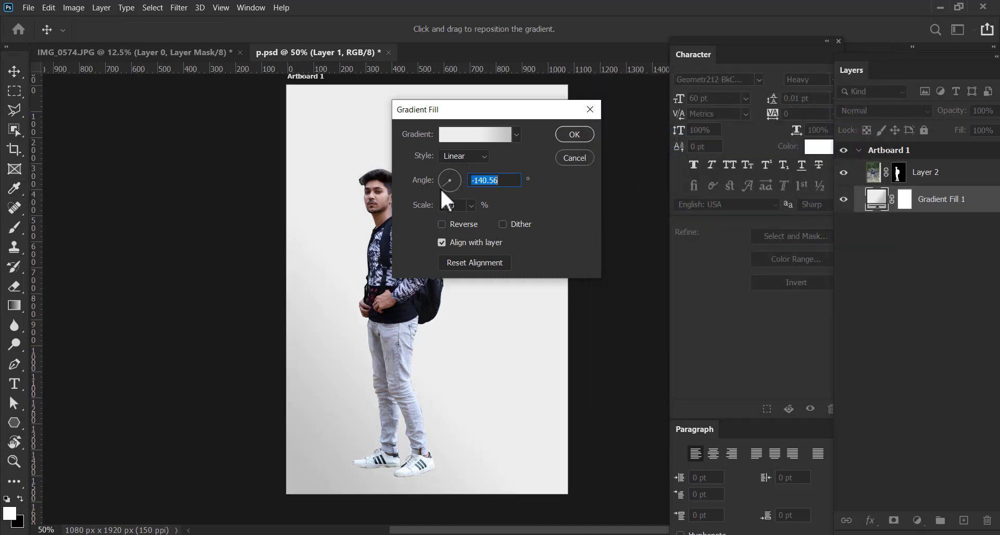
drag(449, 194, 448, 195)
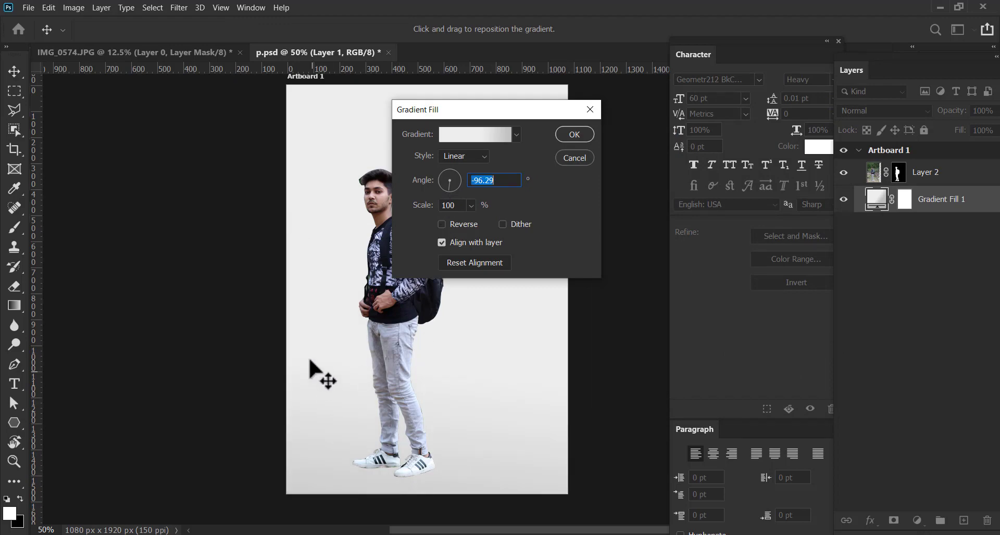
click(573, 137)
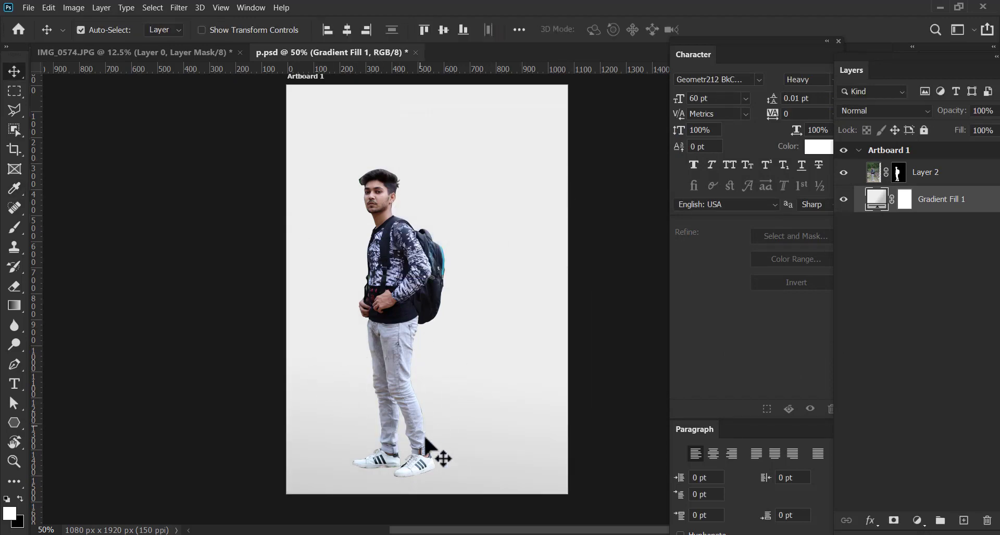
Reposition the man higher and closer to the horizontal middle of the artboard
drag(424, 450, 448, 420)
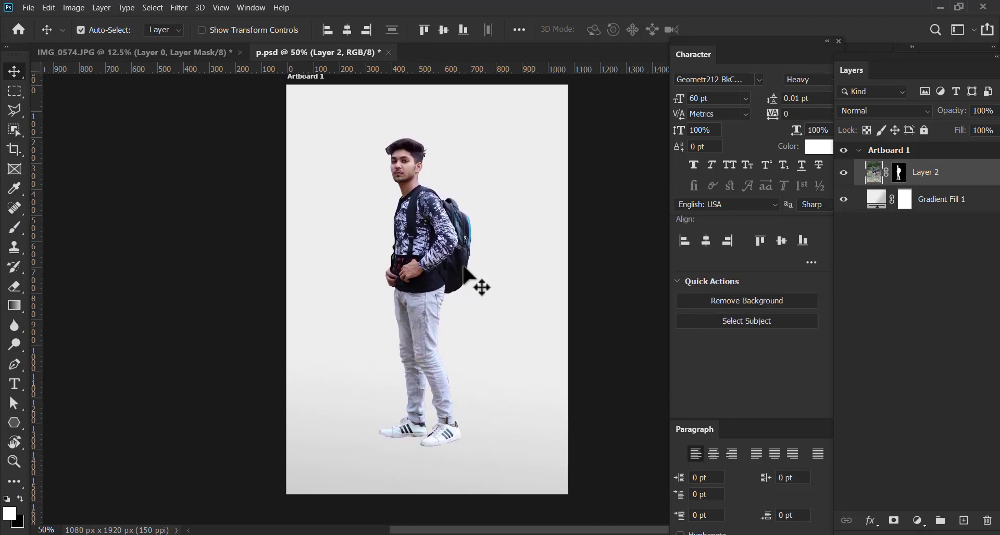
drag(431, 272, 415, 296)
key(ctrl+plus)
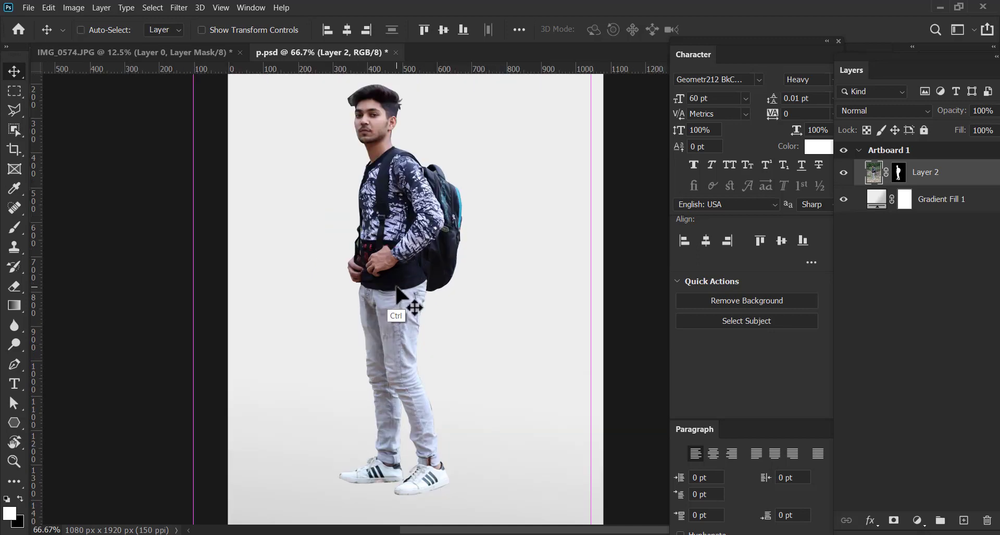
key(ctrl+plus)
drag(446, 428, 464, 248)
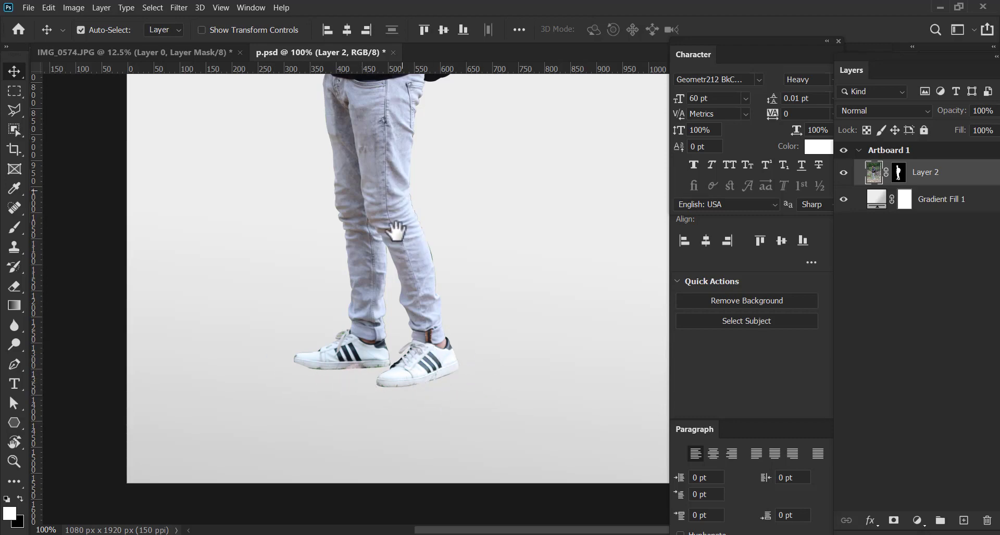
drag(389, 221, 419, 375)
drag(411, 162, 386, 179)
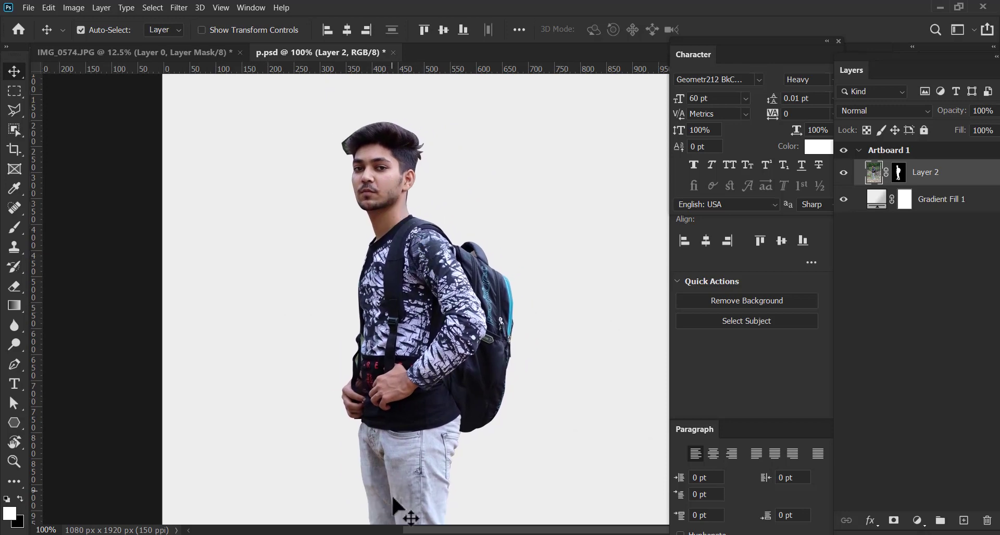
Place the Sky Overlay (20) image from the SKY folder into p.psd and move its layer directly below Layer 2
mouse_move(400, 534)
click(529, 508)
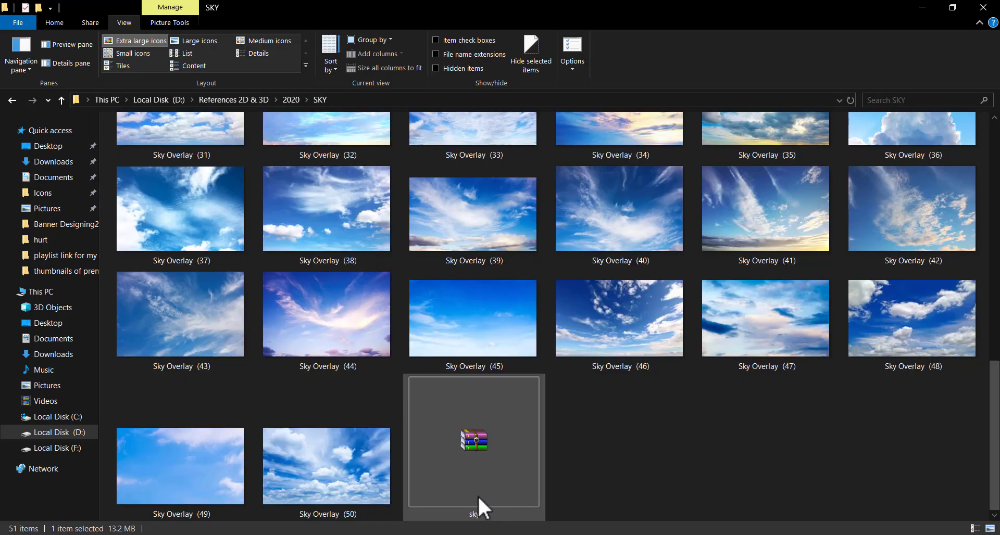
drag(992, 423, 992, 265)
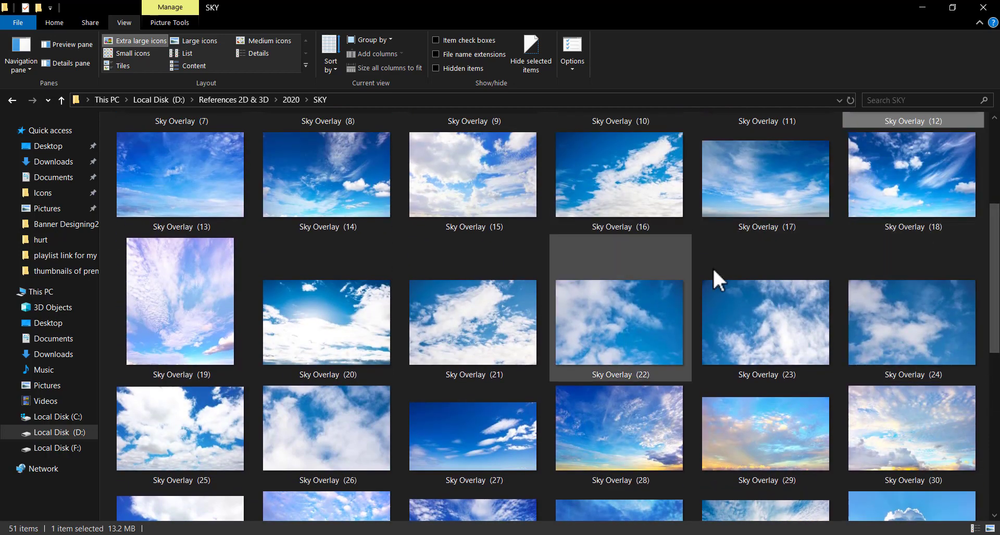
drag(995, 305, 995, 346)
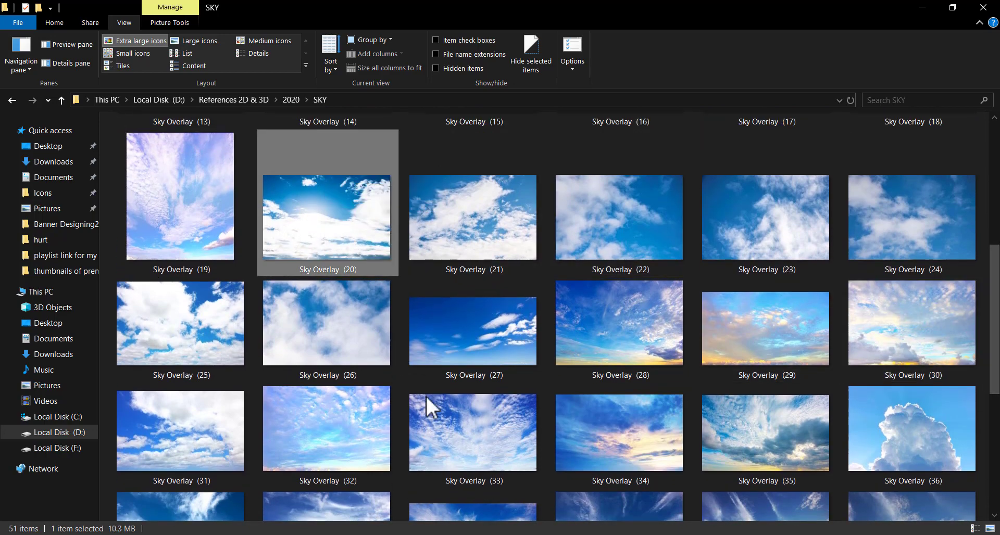
drag(381, 254, 538, 235)
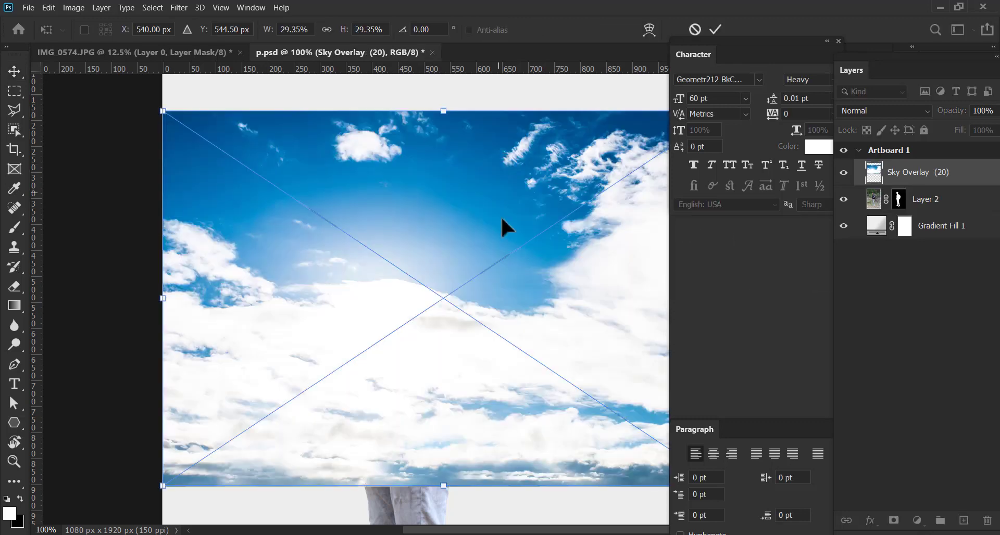
drag(496, 365, 477, 269)
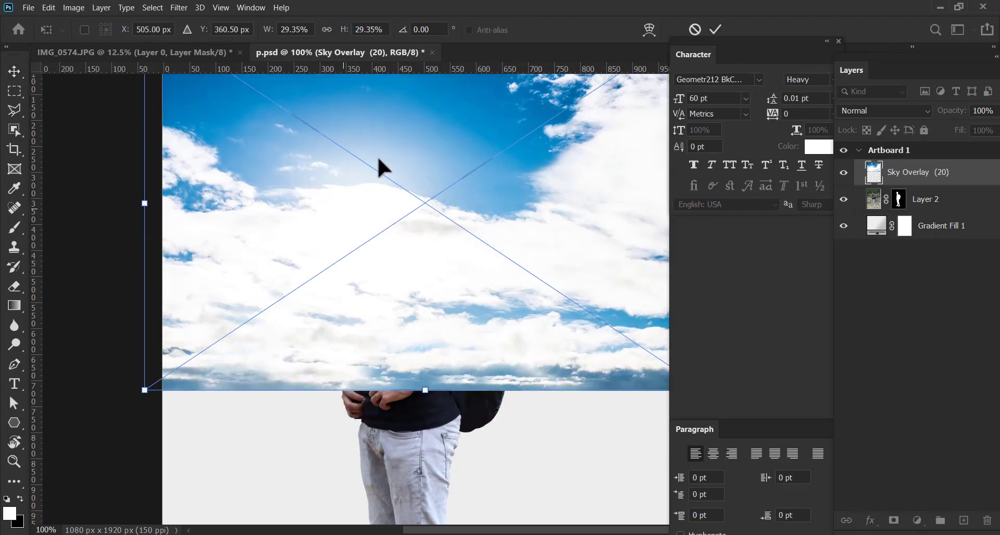
click(713, 30)
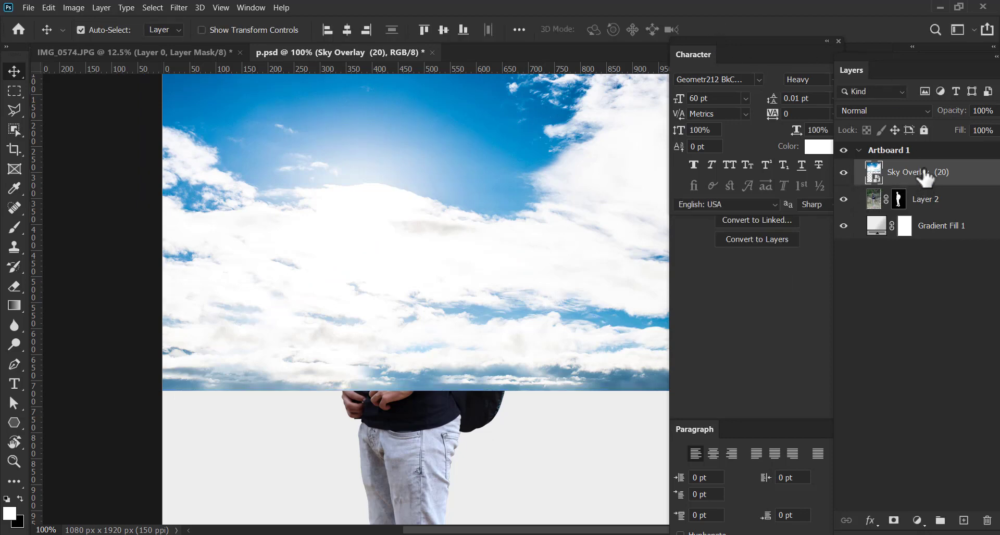
drag(919, 173, 927, 214)
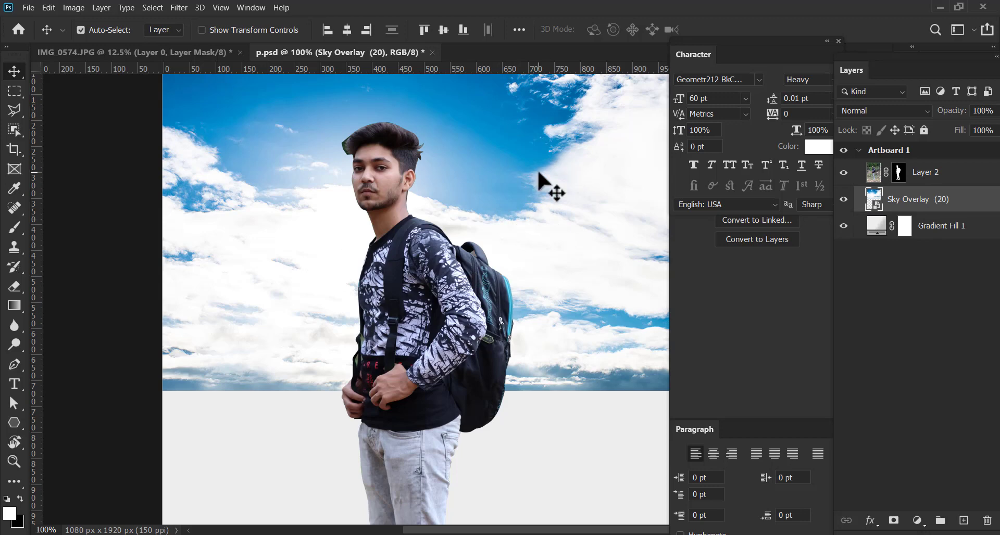
Enlarge the sky image to about 41.82% width and 40.64% height and align its upper edge with the artboard's
key(ctrl+minus)
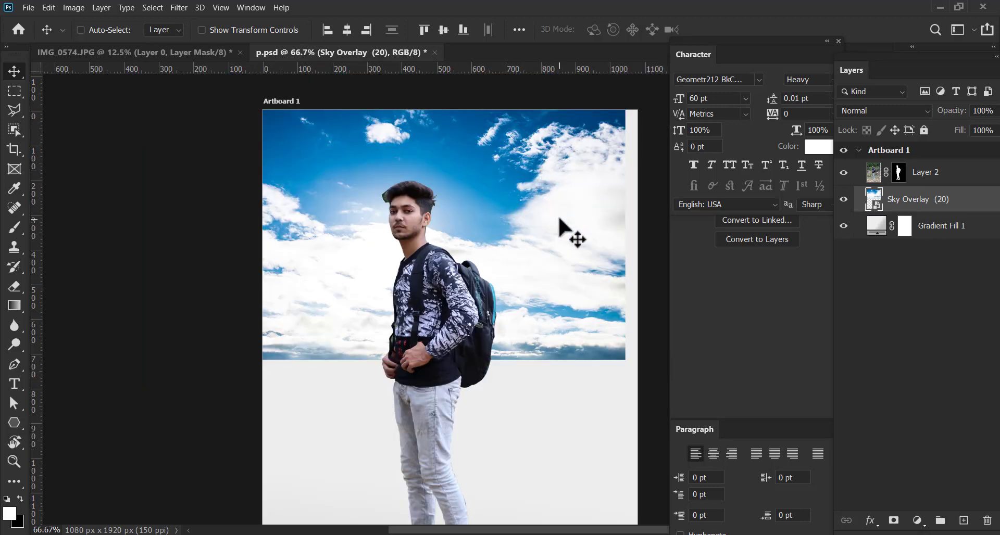
key(ctrl+t)
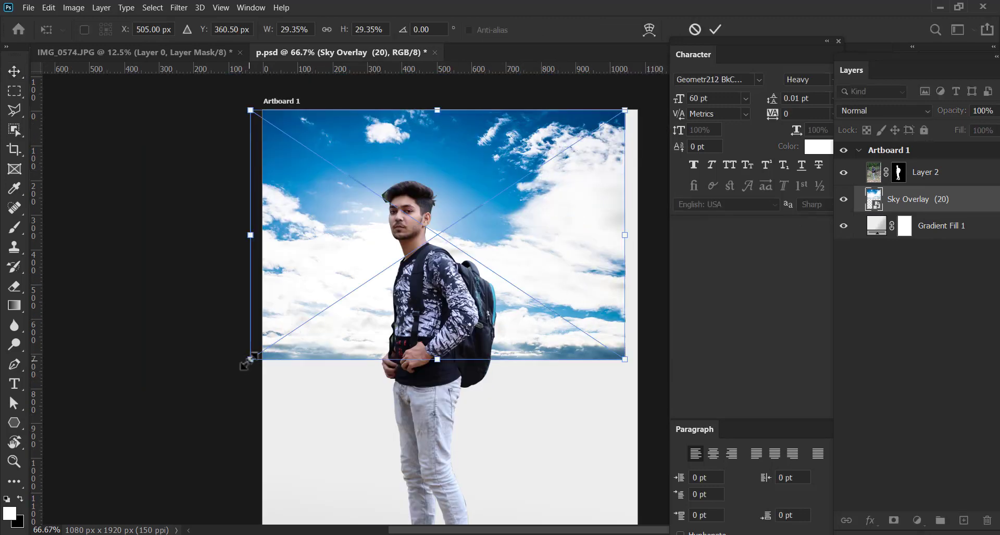
drag(249, 360, 89, 453)
drag(342, 365, 448, 302)
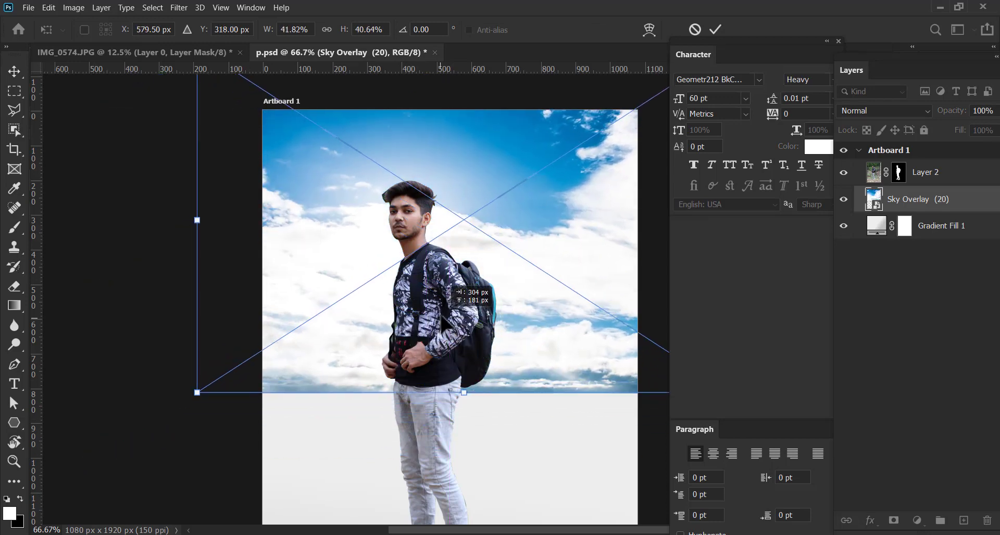
drag(308, 356, 312, 419)
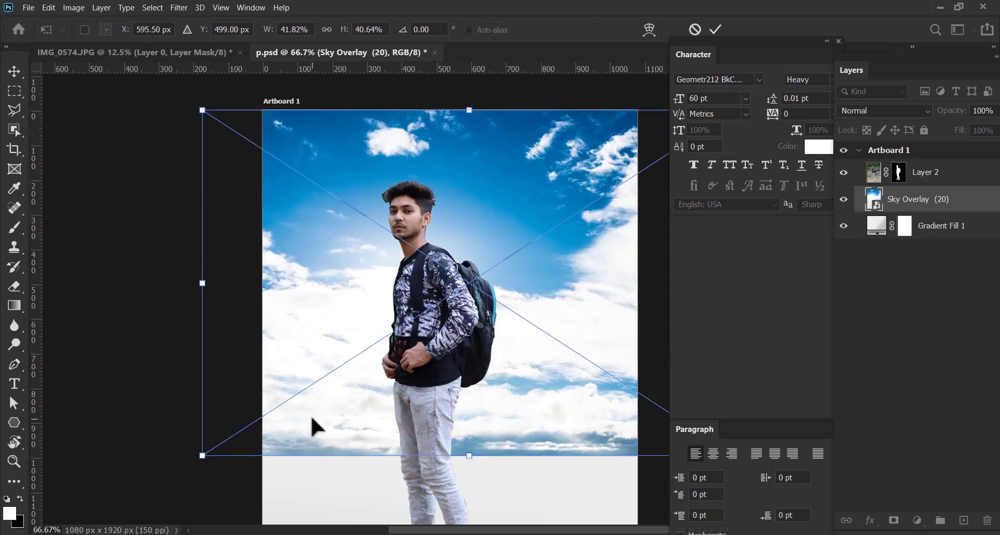
key(ctrl+minus)
drag(505, 380, 482, 306)
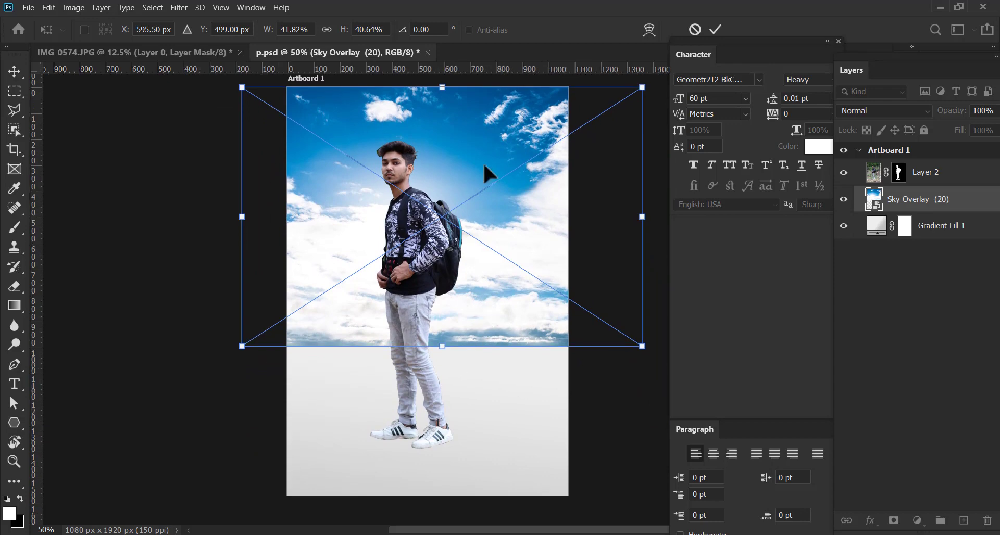
Enlarge the sky image to about 68.32% width and 66.37% height, covering the whole artboard, and apply the transform
drag(642, 346, 717, 403)
key(ctrl+z)
drag(642, 347, 780, 435)
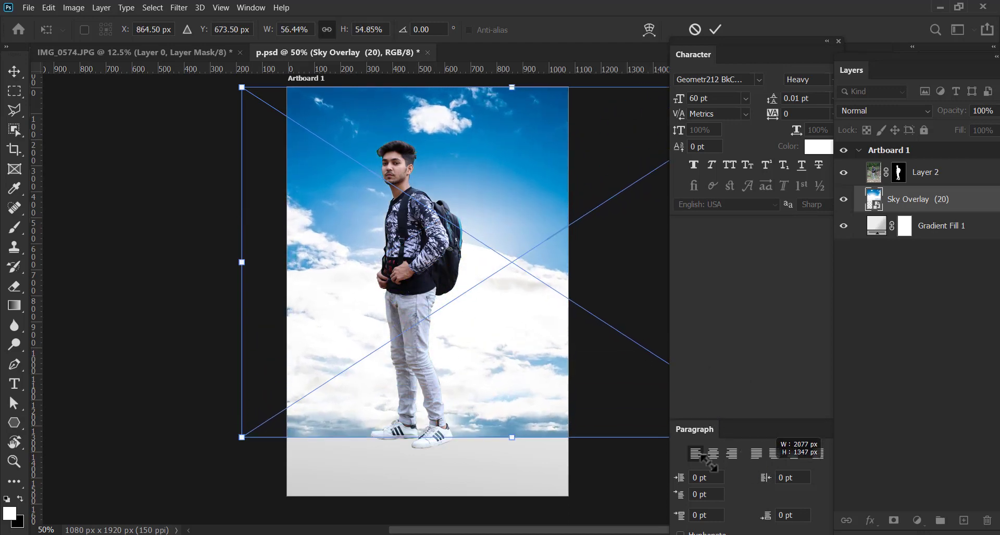
drag(462, 380, 205, 399)
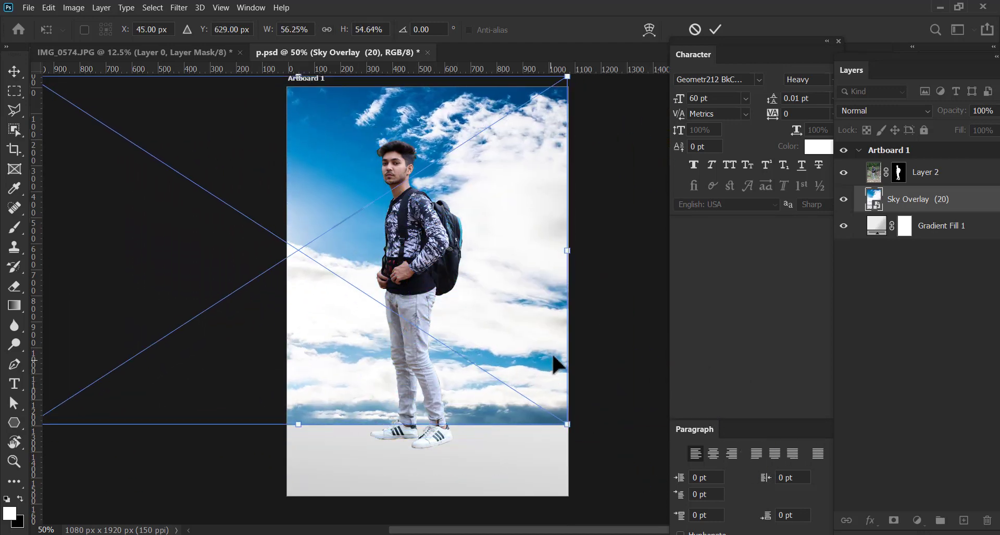
drag(567, 421, 671, 520)
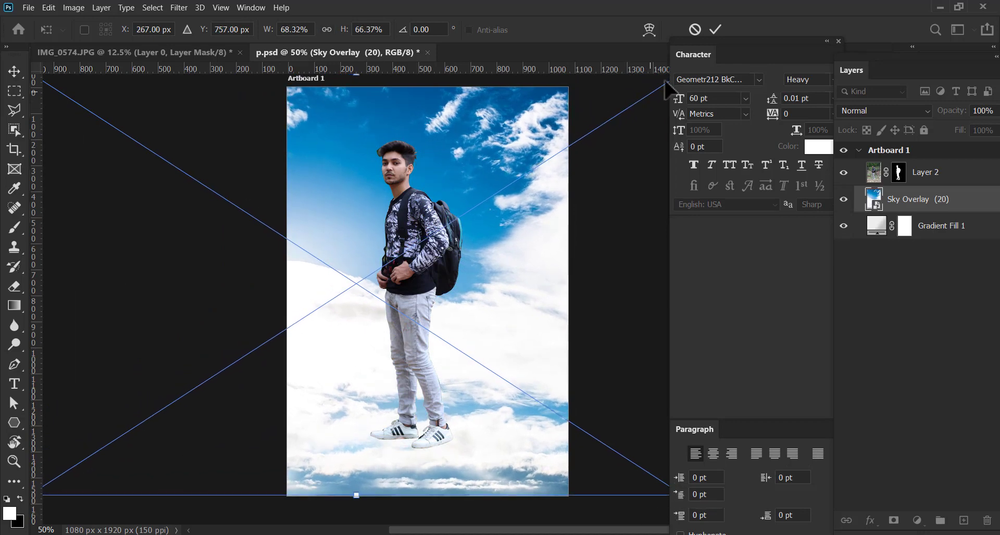
click(713, 32)
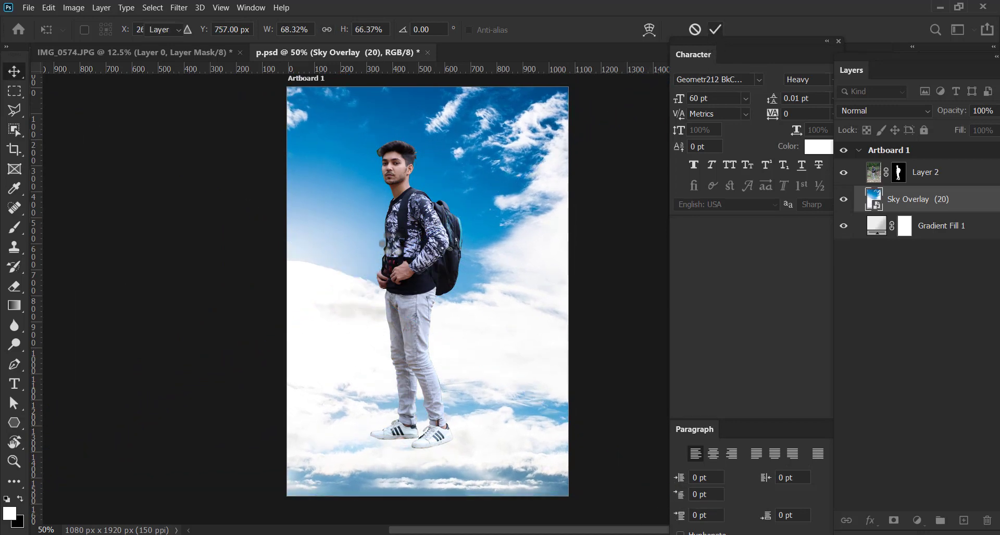
Move the man down the artboard, enlarge him to about 191.88%, and position his upper body against the sky
drag(407, 215, 416, 369)
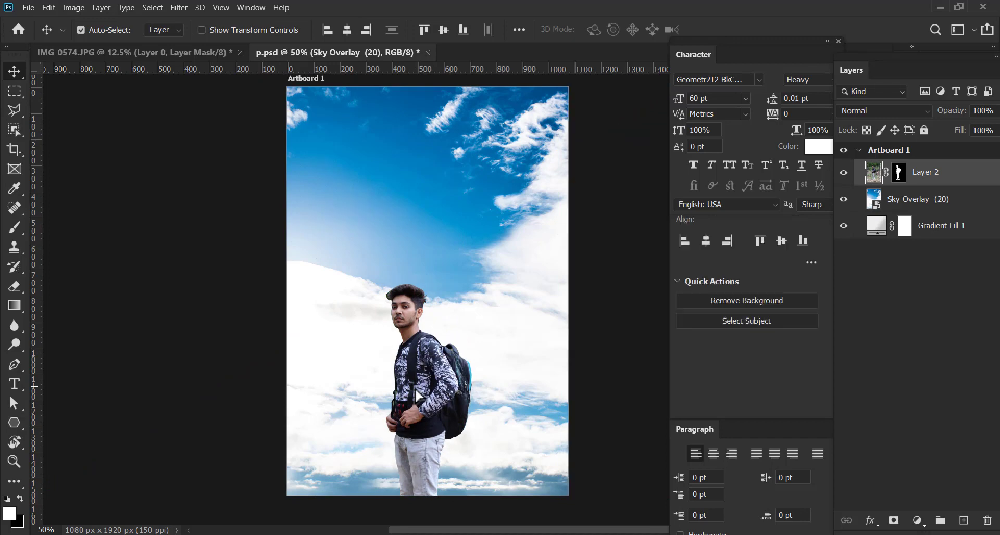
key(ctrl+t)
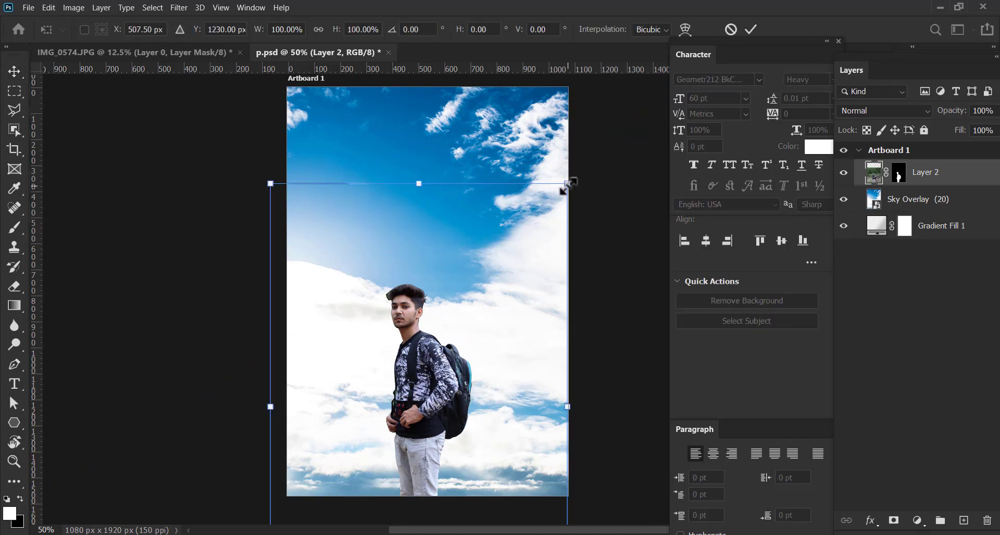
drag(568, 183, 574, 283)
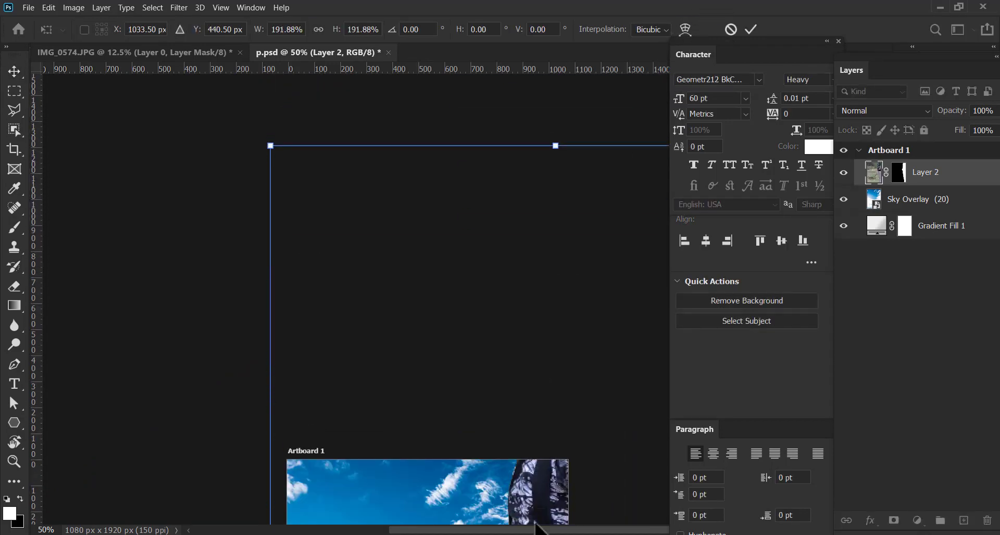
drag(537, 521, 494, 531)
drag(556, 405, 526, 152)
key(ctrl+minus)
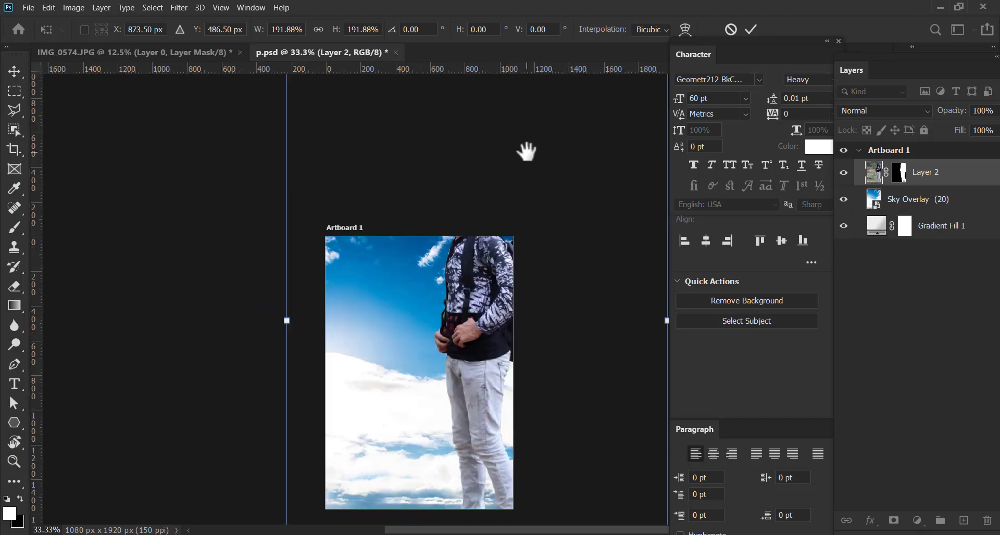
key(ctrl+minus)
drag(462, 313, 436, 401)
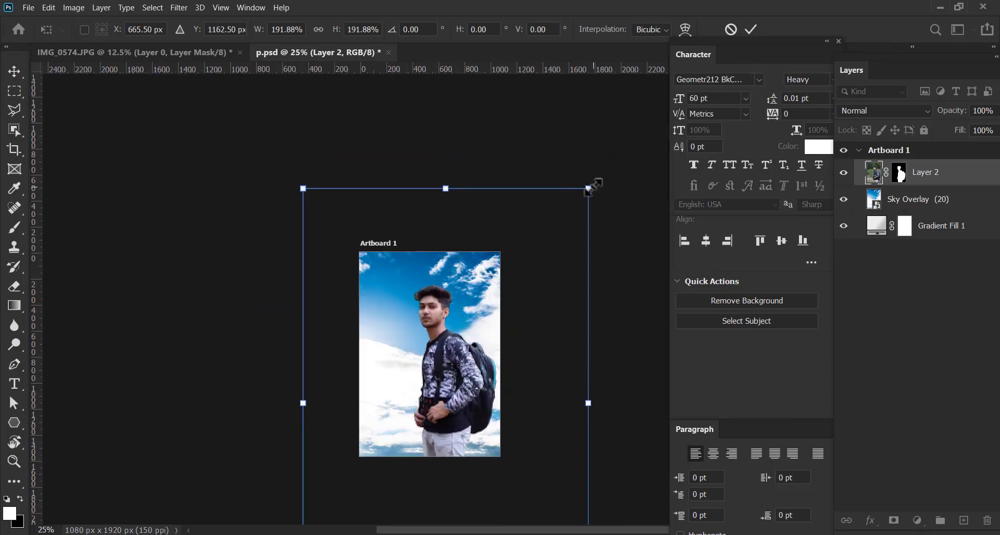
Scale the man down slightly, position him right of centre at the artboard's lower edge, and apply the transform
drag(588, 189, 530, 277)
drag(428, 404, 455, 362)
drag(557, 236, 574, 208)
drag(469, 376, 463, 379)
drag(464, 382, 464, 383)
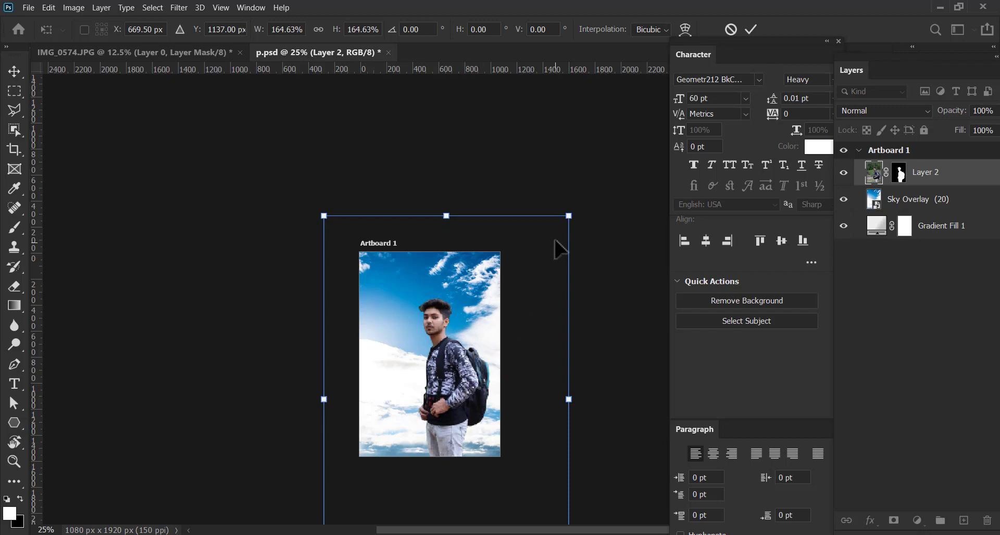
drag(569, 214, 578, 201)
drag(456, 391, 452, 397)
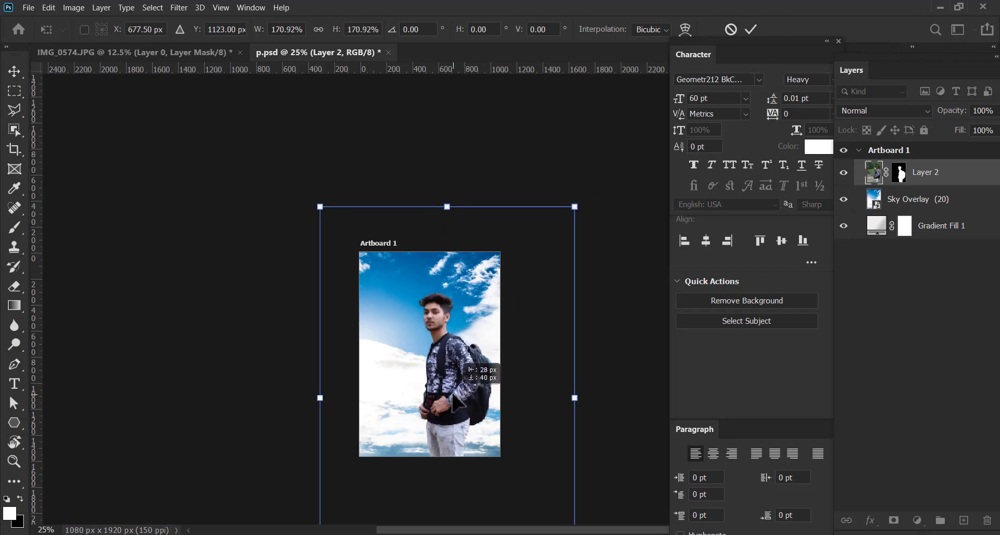
drag(577, 206, 570, 216)
key(Return)
Shift the man slightly further toward the right edge of the artboard
key(ctrl+plus)
key(ctrl+plus)
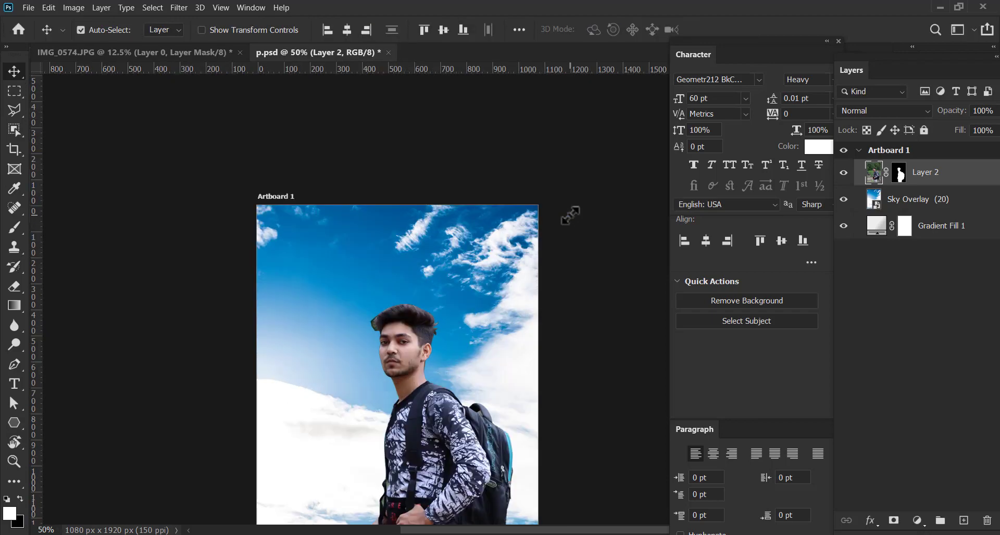
drag(480, 375, 473, 270)
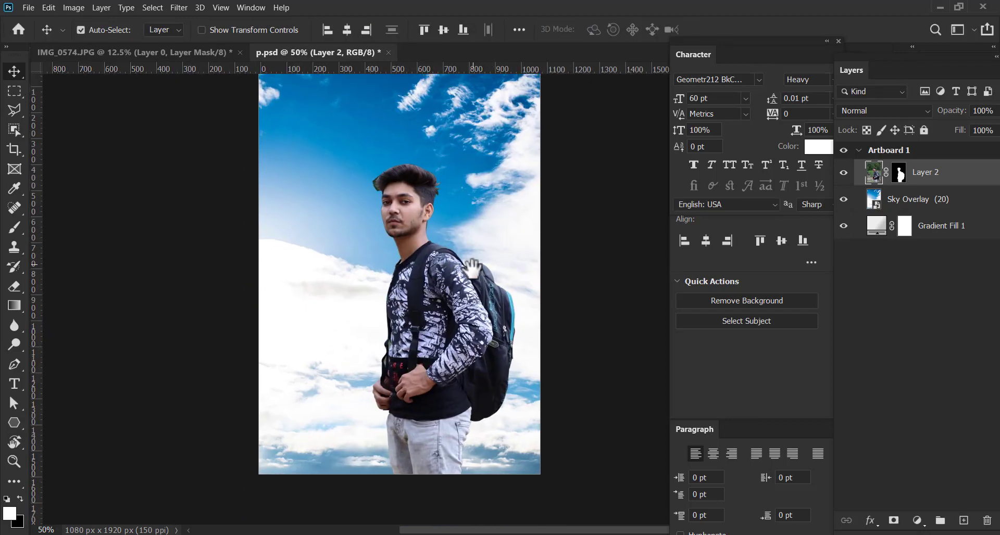
drag(505, 192, 510, 225)
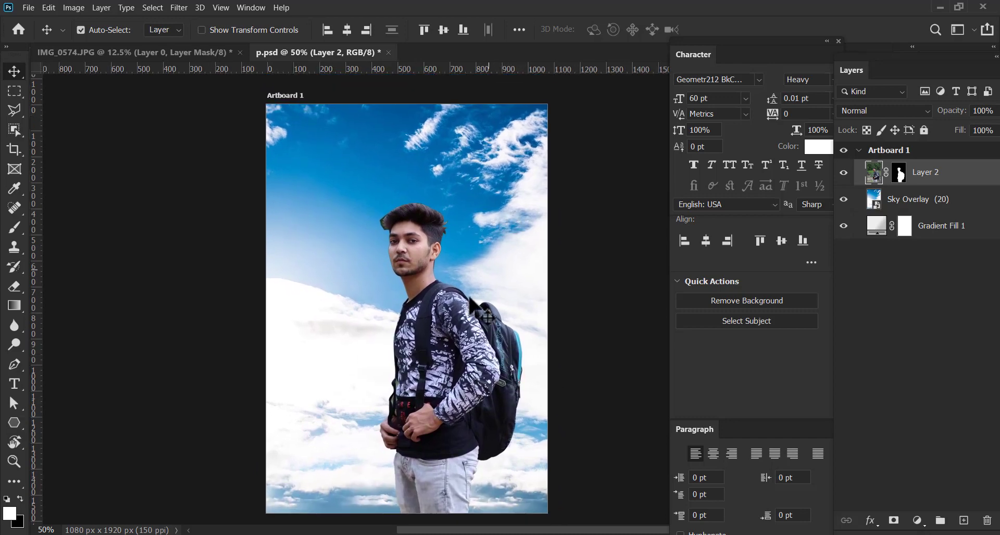
mouse_move(448, 327)
mouse_down()
mouse_move(445, 334)
mouse_move(466, 328)
mouse_up()
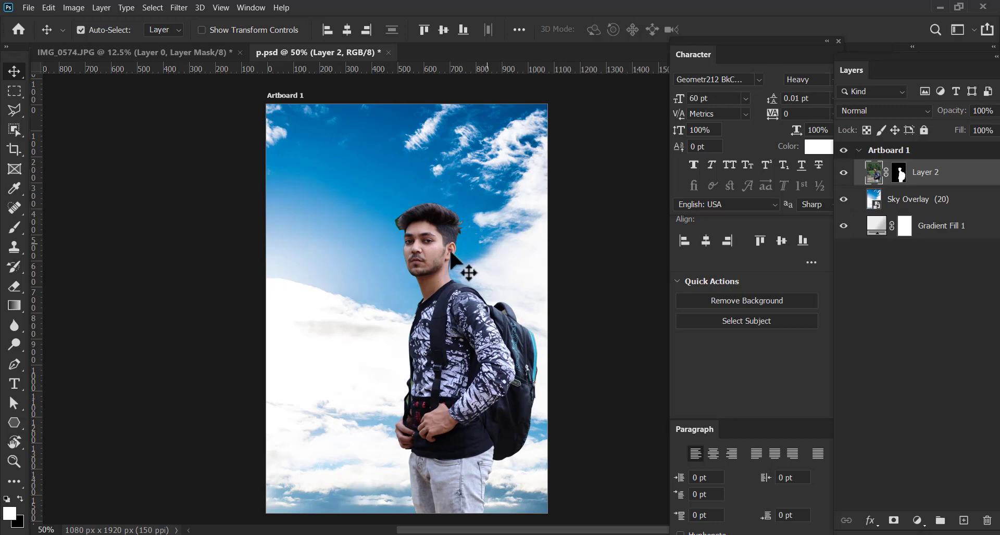
mouse_move(548, 278)
mouse_down()
mouse_move(551, 250)
mouse_move(545, 289)
mouse_up()
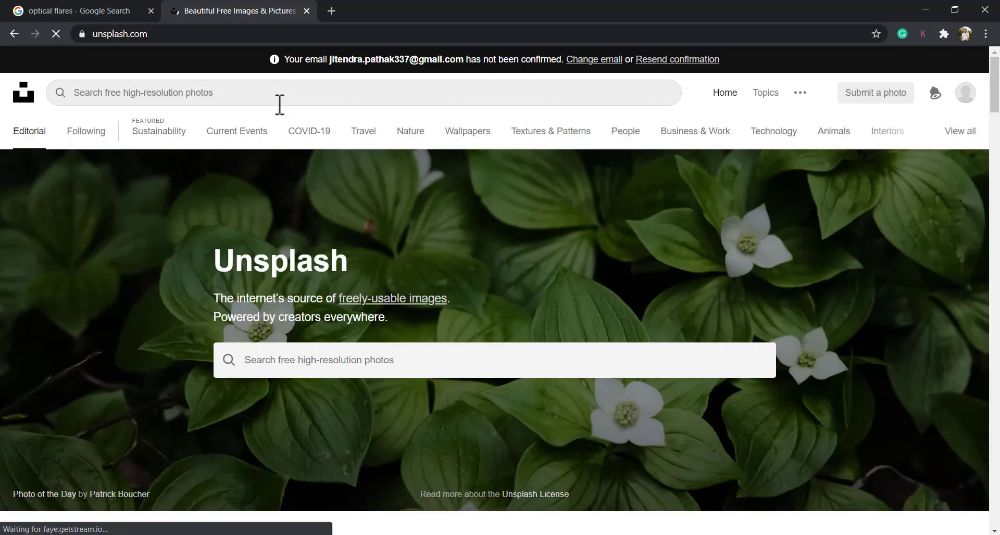
Switch to Unsplash in the browser and search for optical flares photos
click(280, 103)
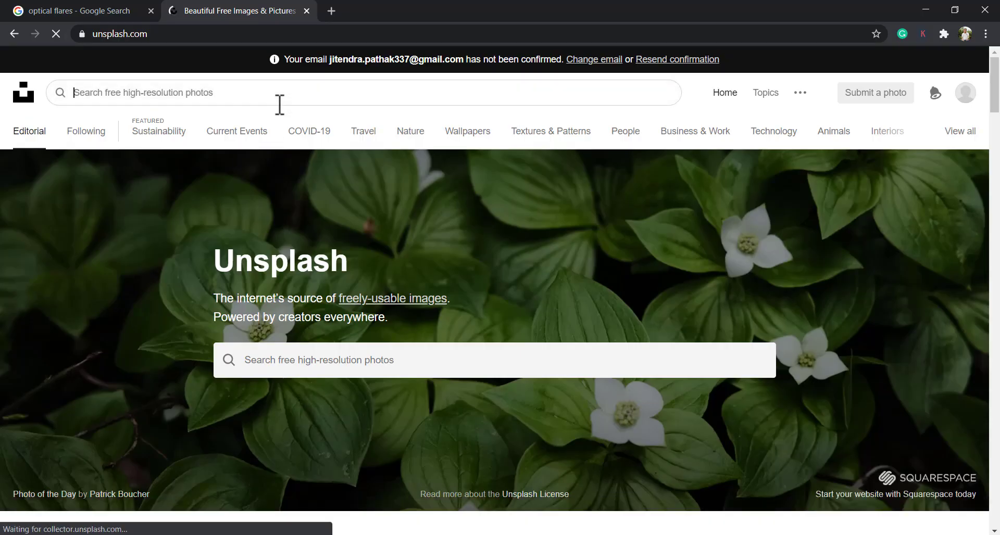
text(optiac)
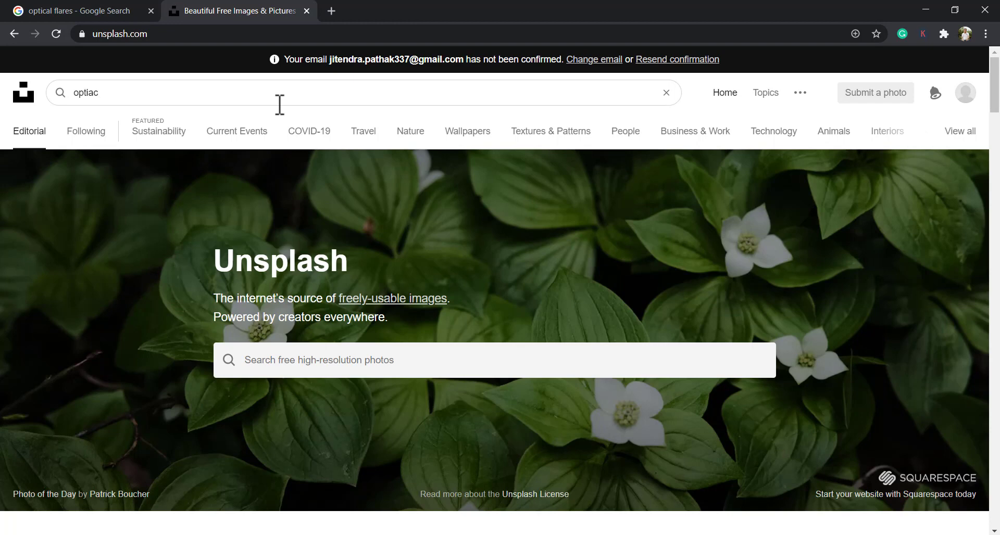
key(BackSpace)
key(BackSpace)
key(BackSpace)
text(ical fl)
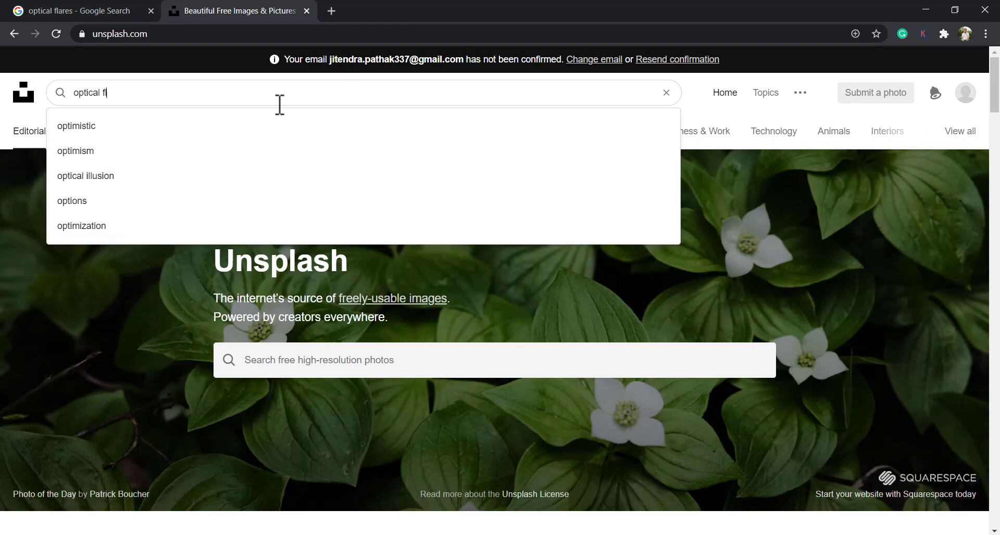
text(ares)
key(Return)
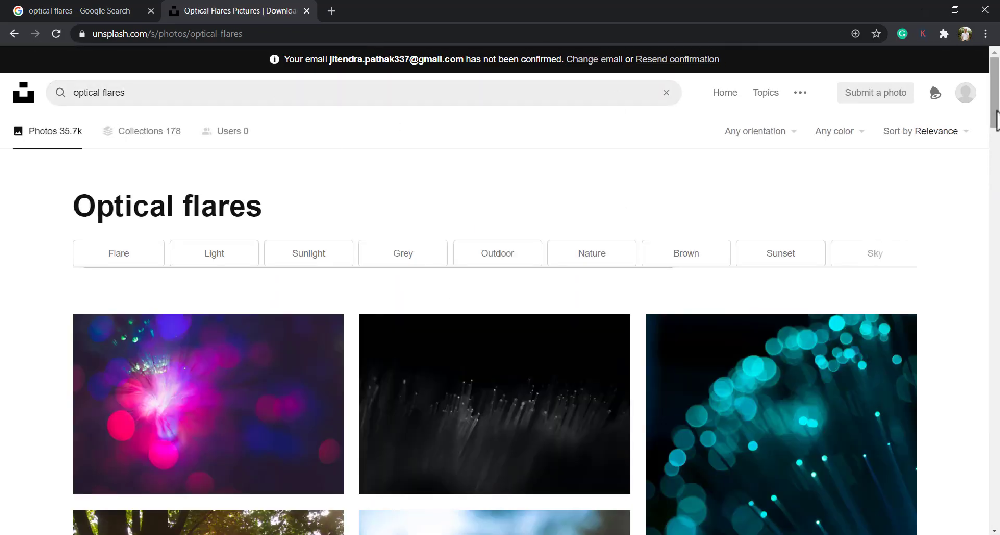
Browse the optical flares photos and open the green bokeh lights picture at a larger size
scroll(996, 141, down, 2)
scroll(995, 141, down, 8)
scroll(996, 149, up, 3)
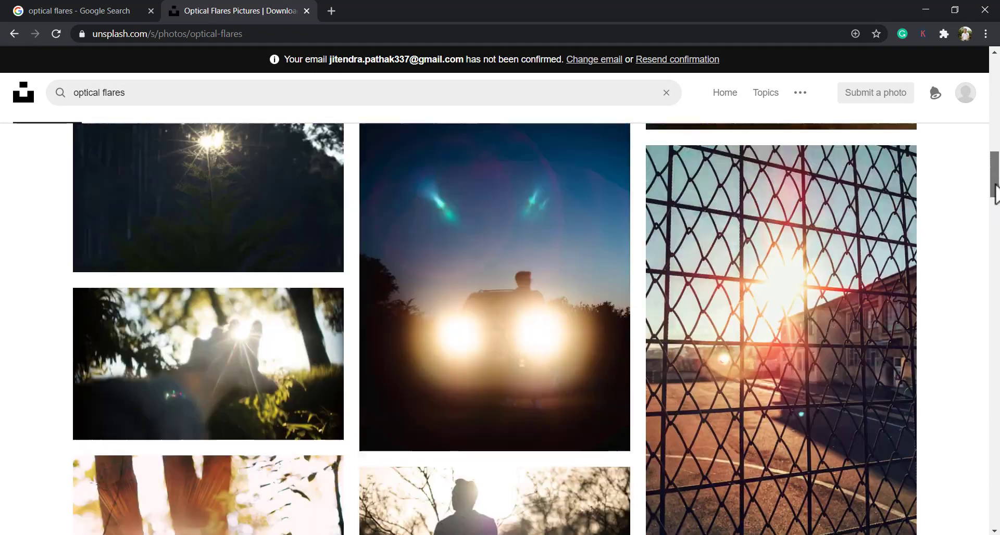
scroll(996, 151, up, 4)
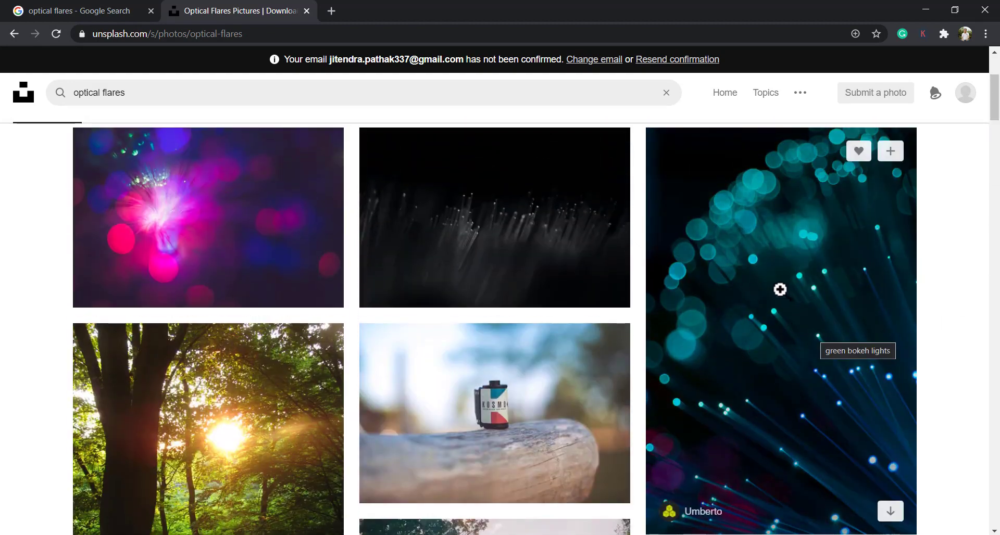
click(781, 292)
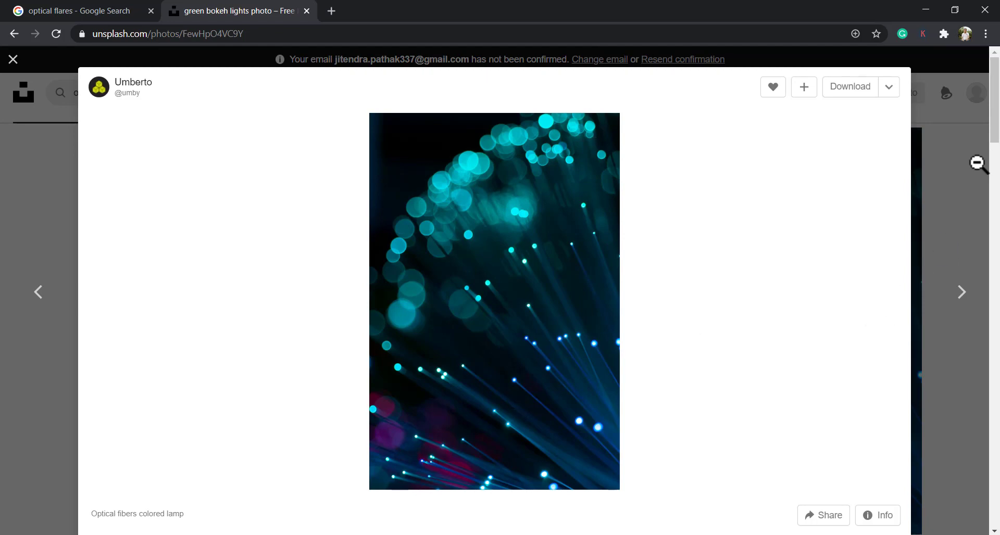
Download the green bokeh lights photo and return to the optical flares results
mouse_move(993, 138)
mouse_down()
mouse_move(995, 224)
mouse_move(990, 138)
mouse_up()
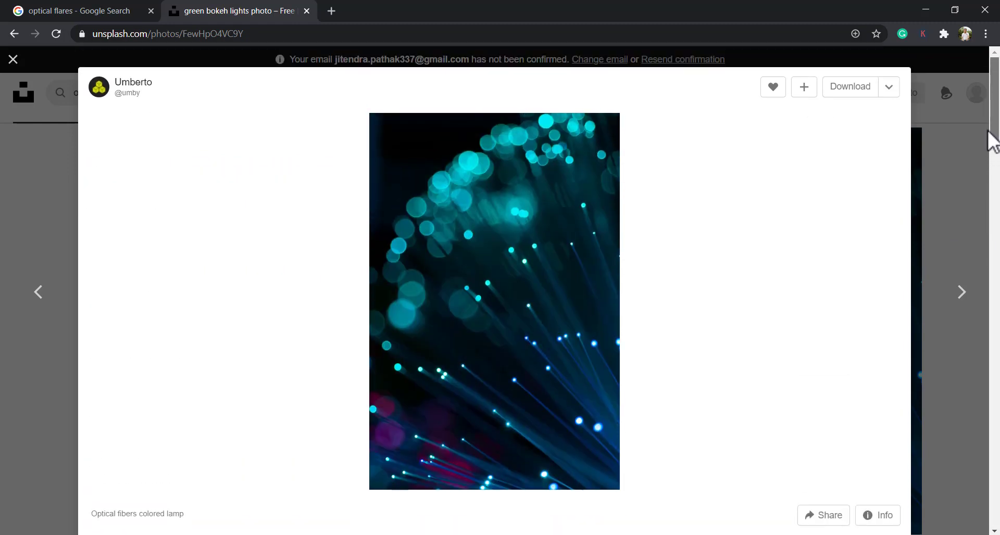
click(852, 99)
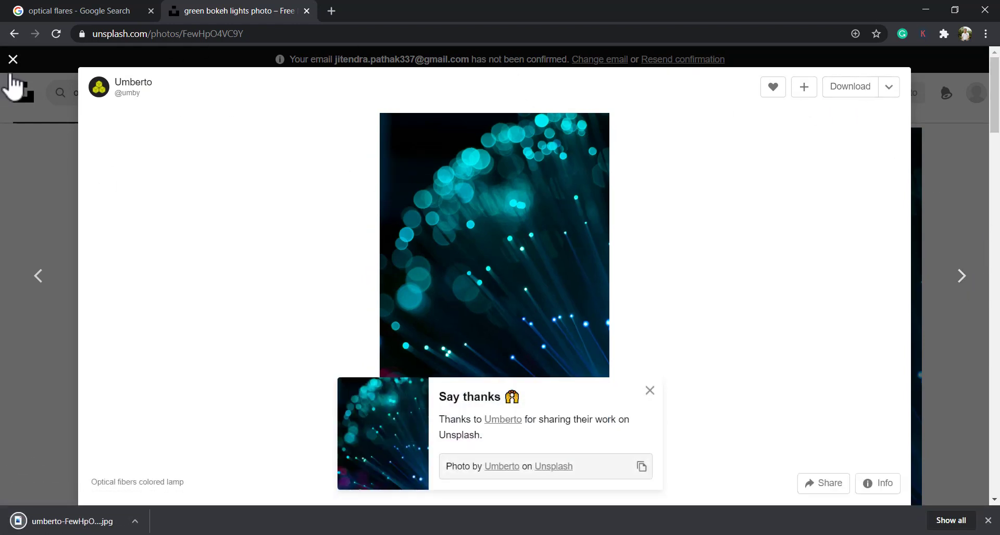
click(13, 59)
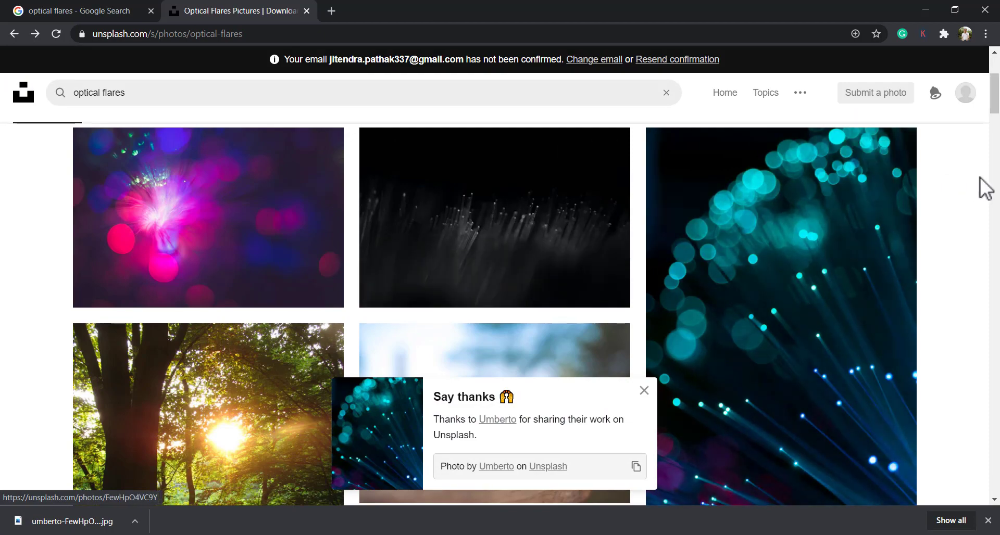
Dismiss the thank-you notice and open the green-leafed trees photo with the orange light band in a new tab
drag(998, 117, 997, 143)
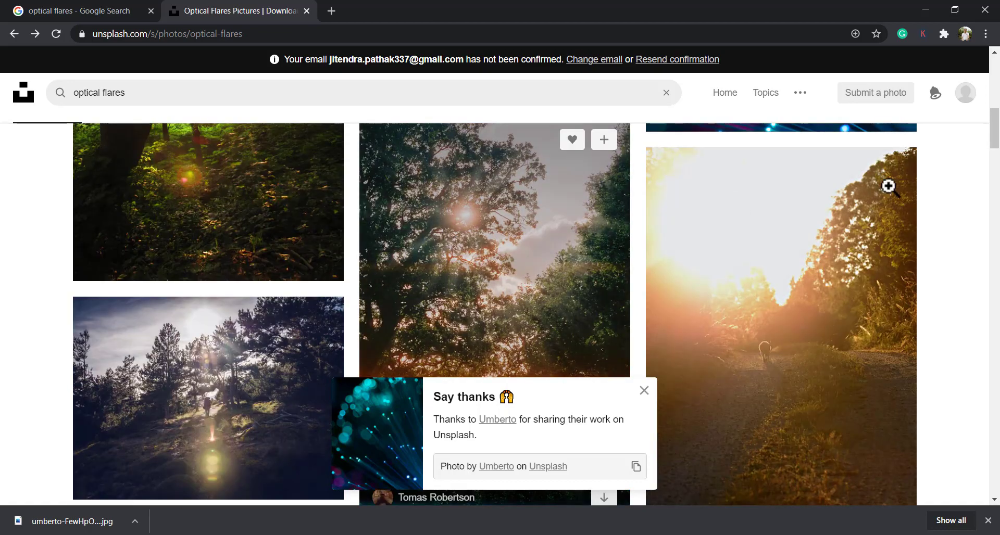
scroll(813, 292, down, 1)
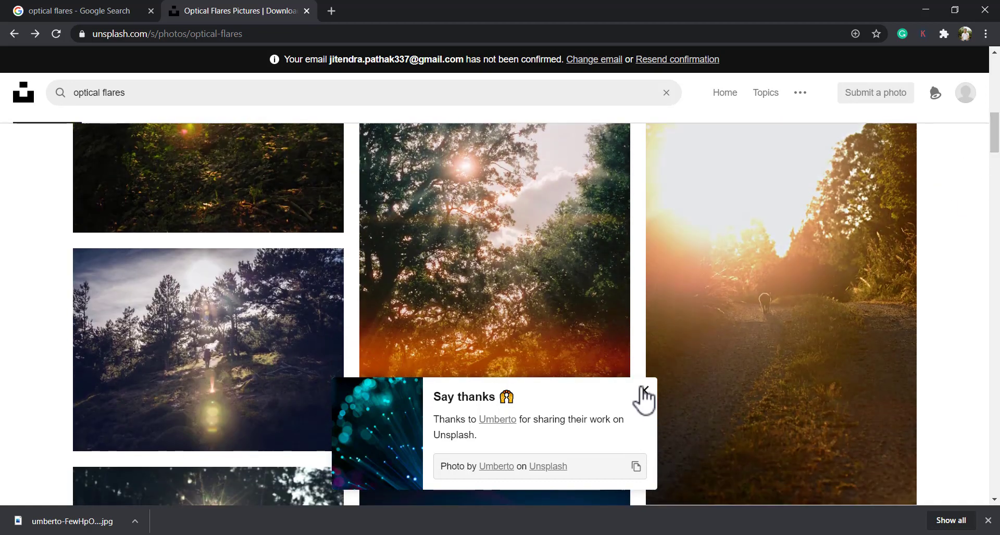
click(645, 392)
scroll(989, 156, up, 1)
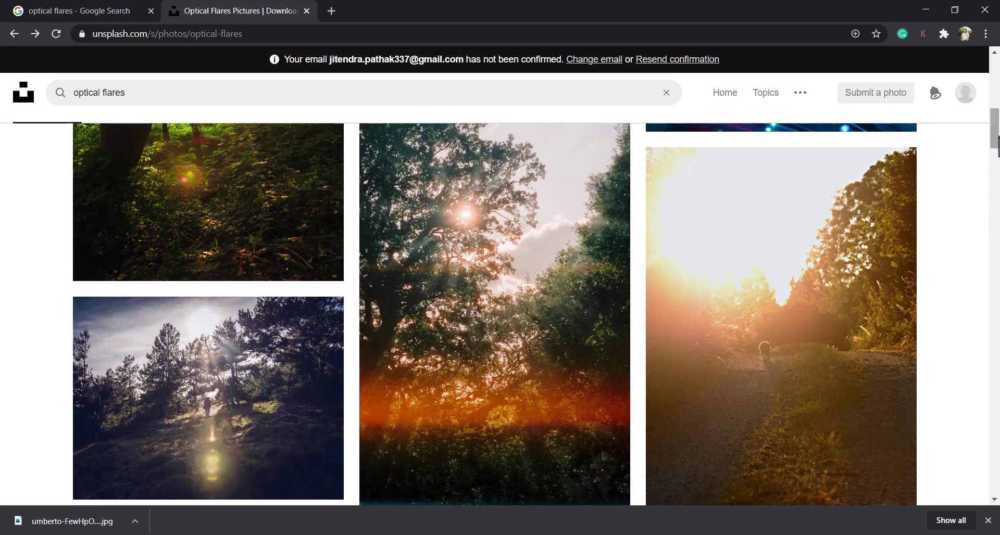
right_click(492, 339)
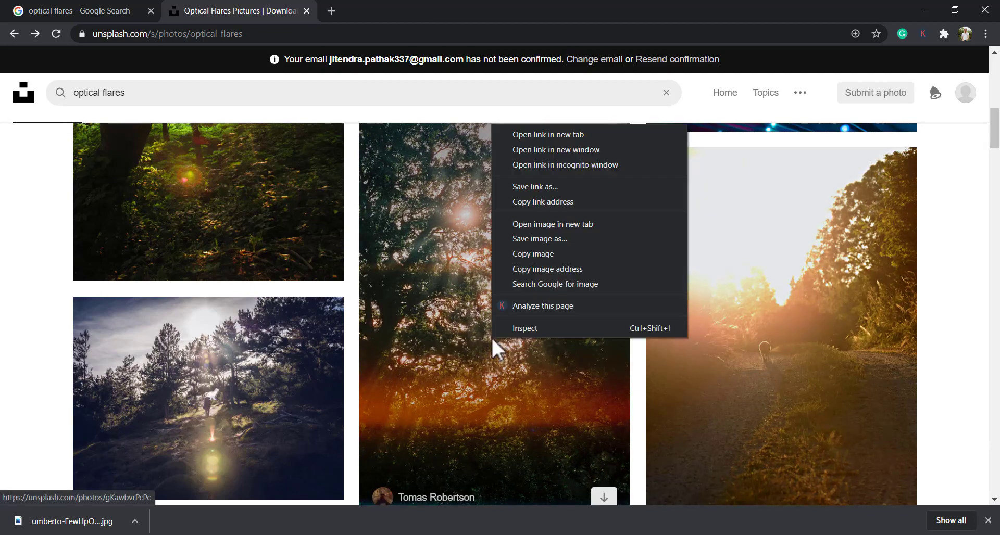
click(550, 136)
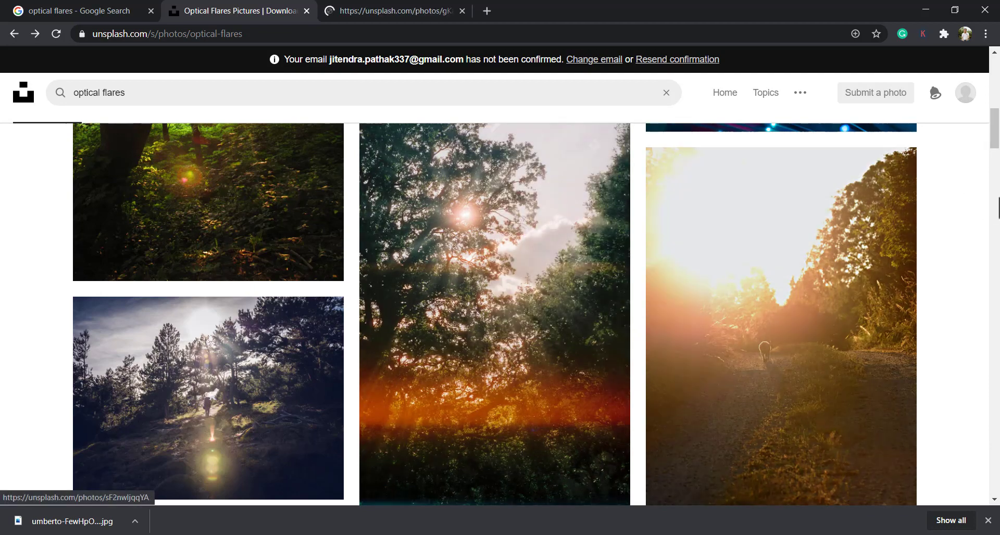
Browse further through the optical flares results and download the photo of sun rays coming through trees
drag(995, 137, 998, 286)
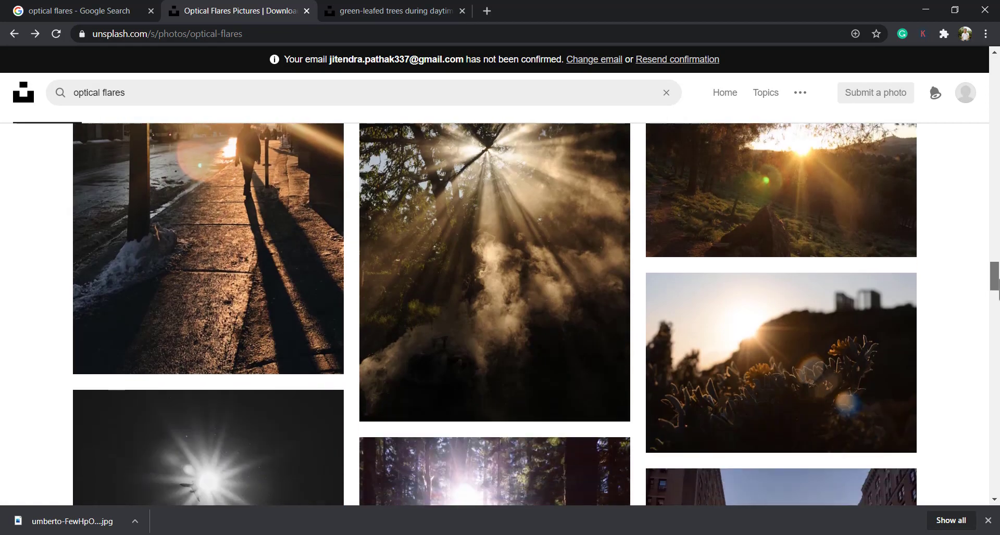
click(567, 276)
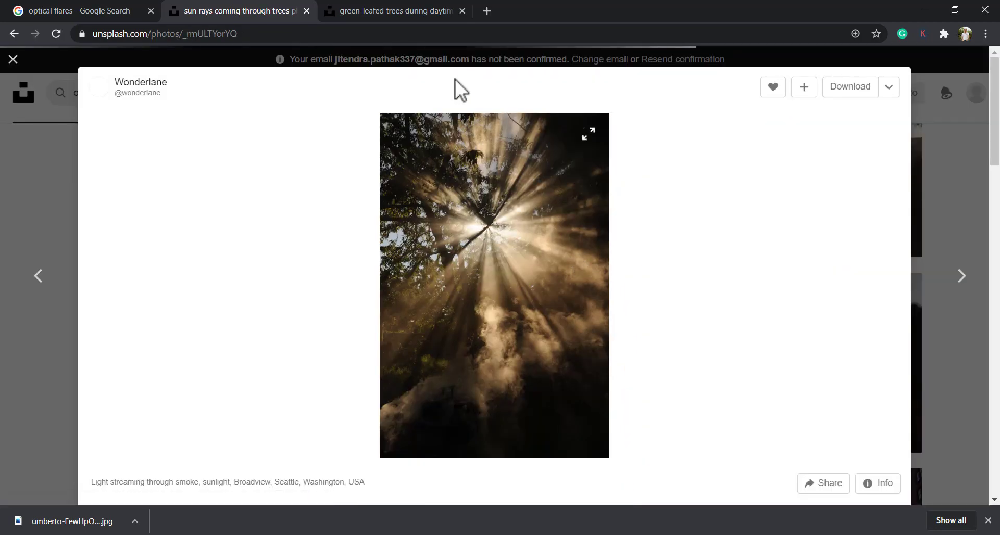
click(850, 88)
Download the green-leafed trees photo from its own tab, plus the related low angle mountain photo
click(378, 8)
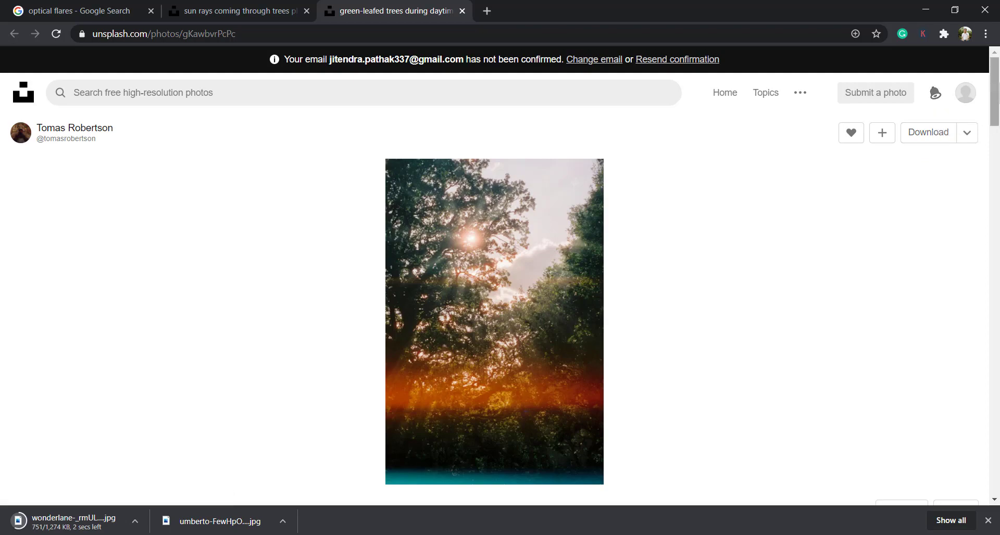
drag(996, 92, 950, 390)
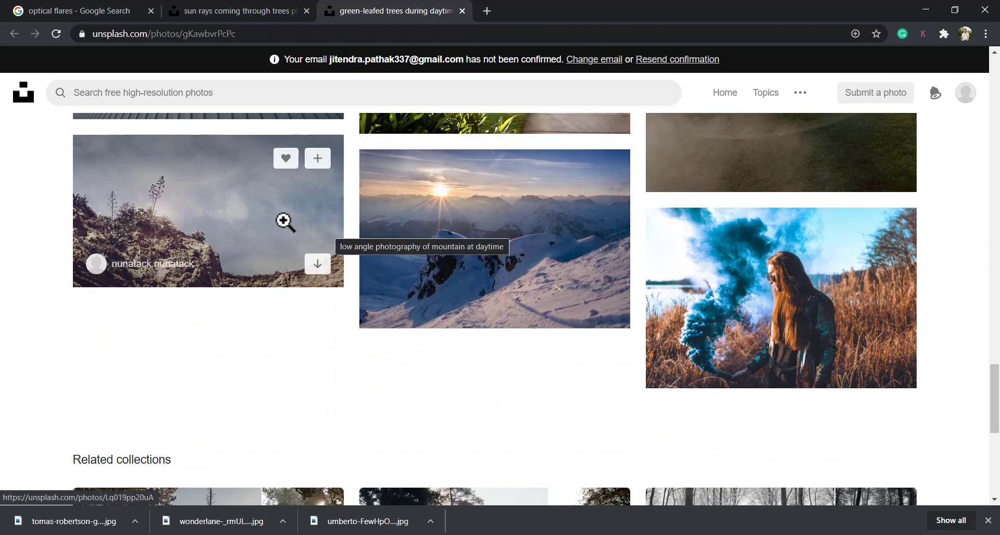
click(252, 202)
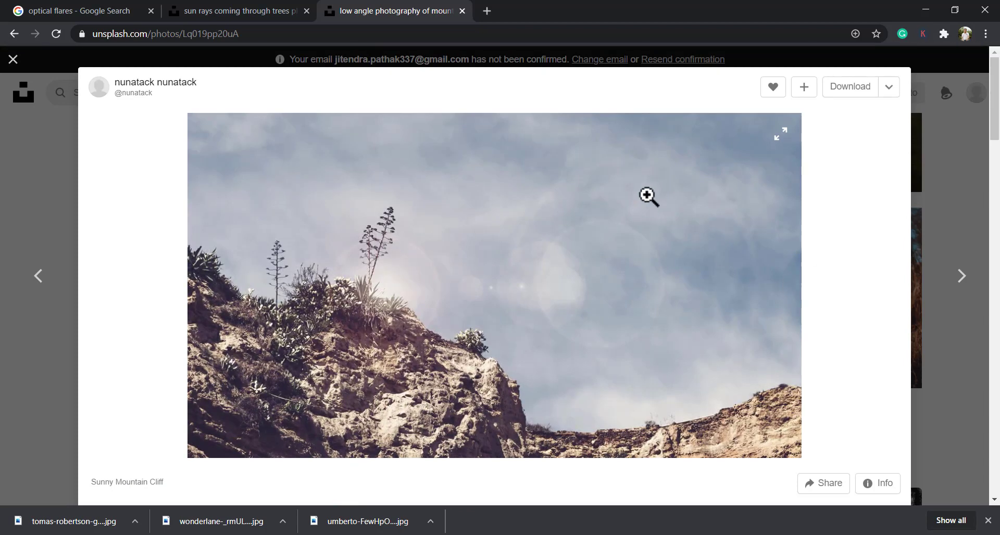
click(850, 87)
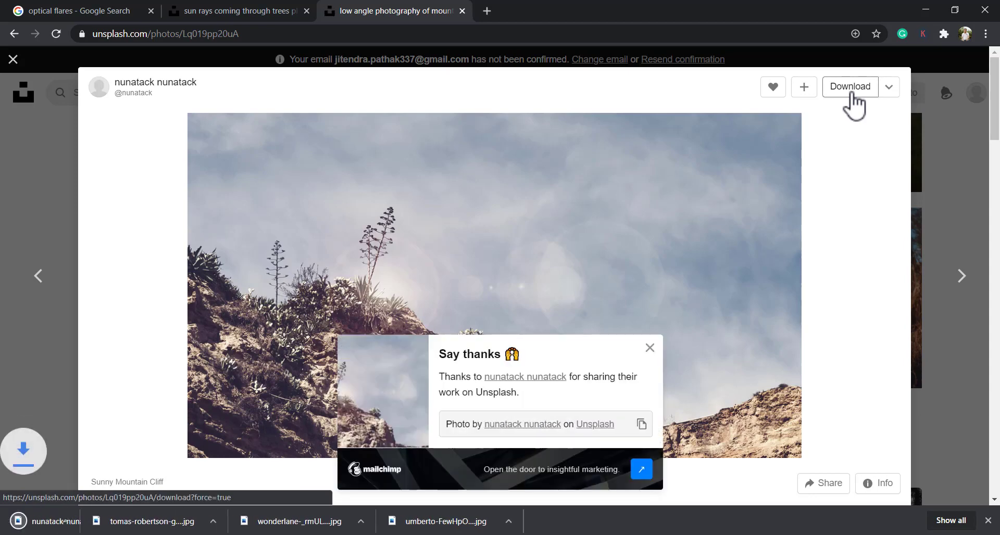
click(649, 347)
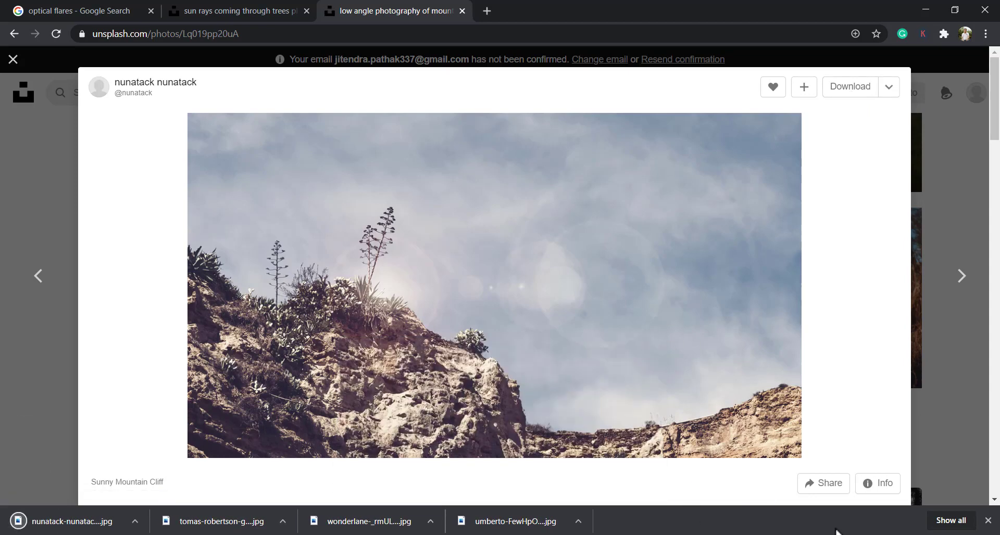
Open the Downloads folder and place the green-leafed trees photo into p.psd in Photoshop
click(950, 521)
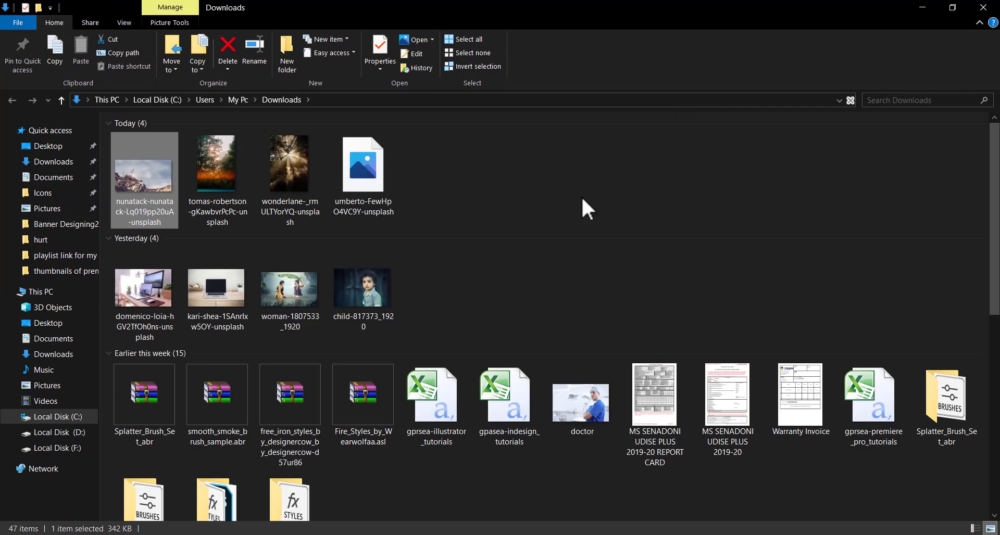
click(552, 167)
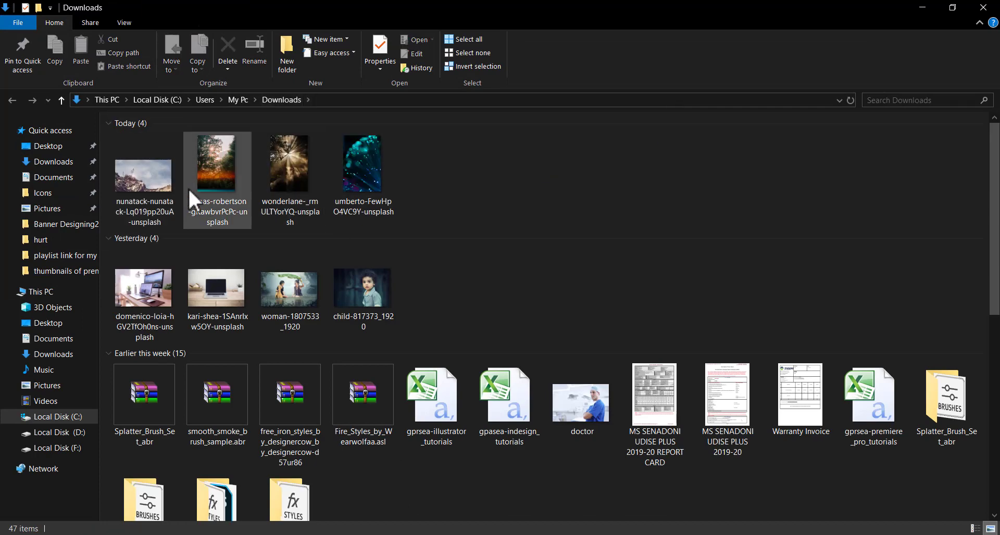
click(245, 189)
drag(234, 198, 400, 317)
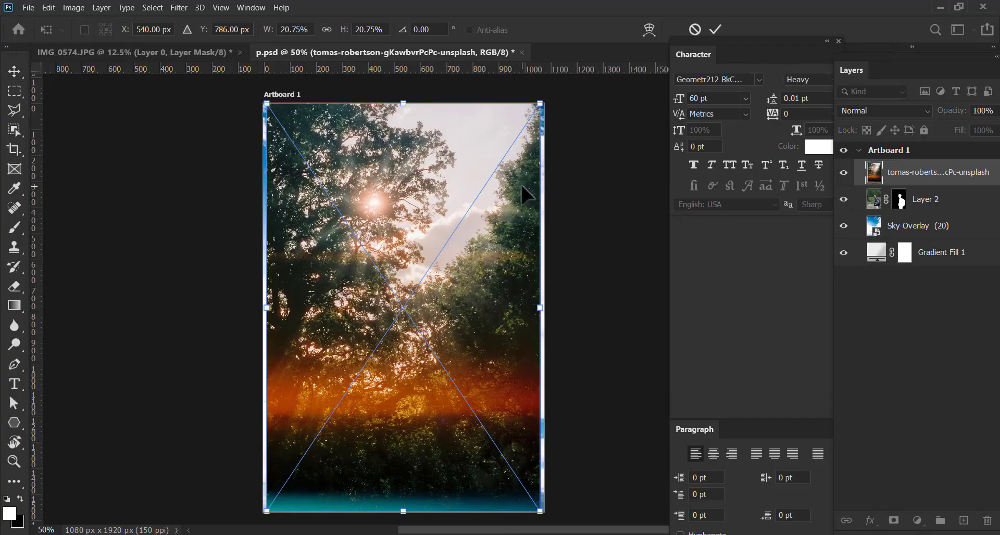
Enlarge the placed trees photo proportionally to cover the whole artboard, and apply the transform
scroll(521, 185, down, 2)
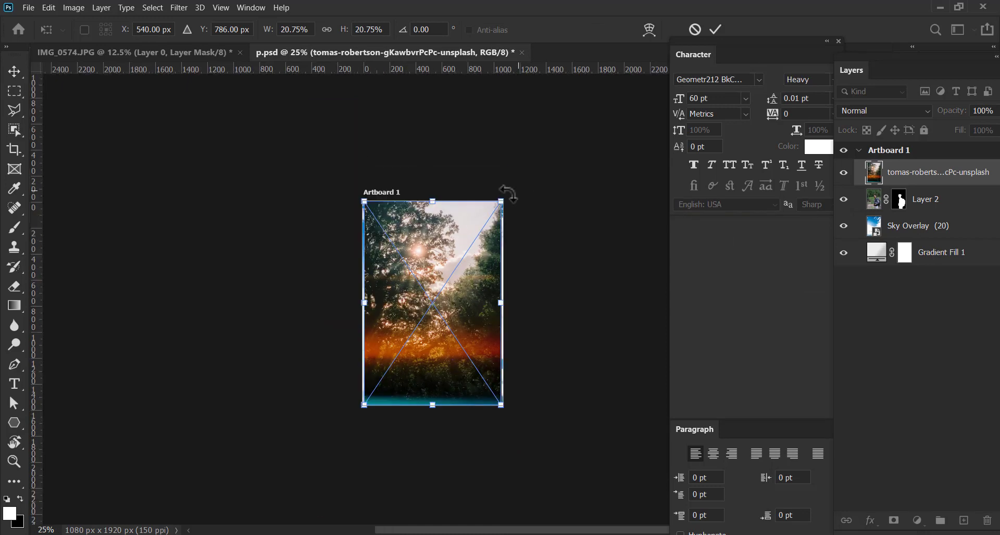
drag(499, 202, 527, 157)
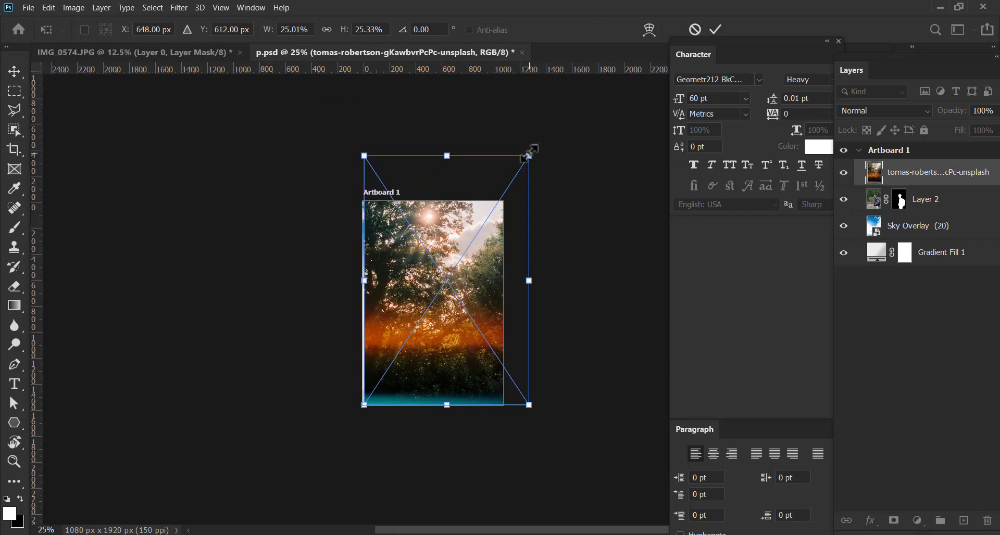
key(ctrl+z)
drag(503, 201, 544, 135)
mouse_move(472, 272)
mouse_down()
mouse_move(456, 296)
mouse_move(460, 277)
mouse_up()
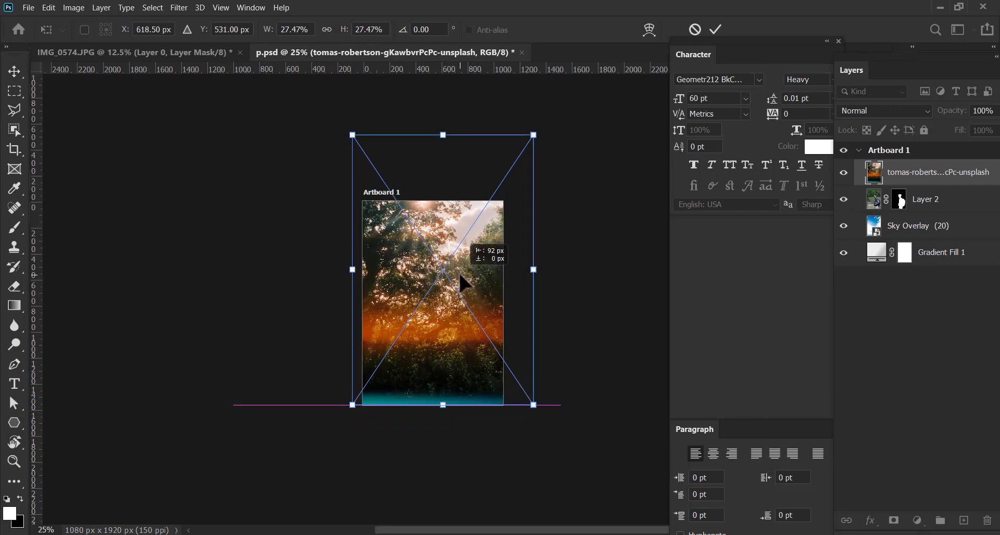
drag(533, 134, 523, 174)
click(716, 28)
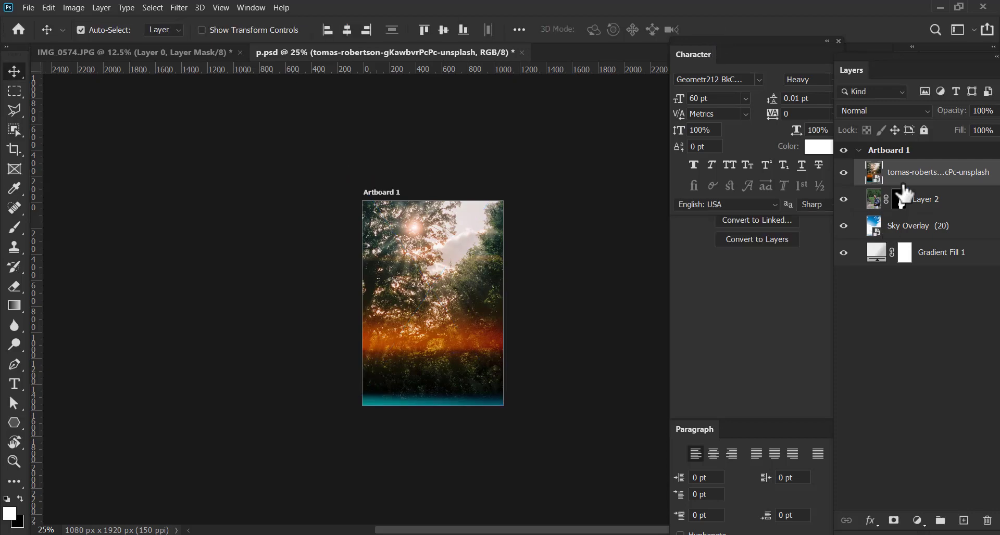
Move the trees photo layer below the Sky Overlay layer and hide Sky Overlay
drag(903, 184, 899, 229)
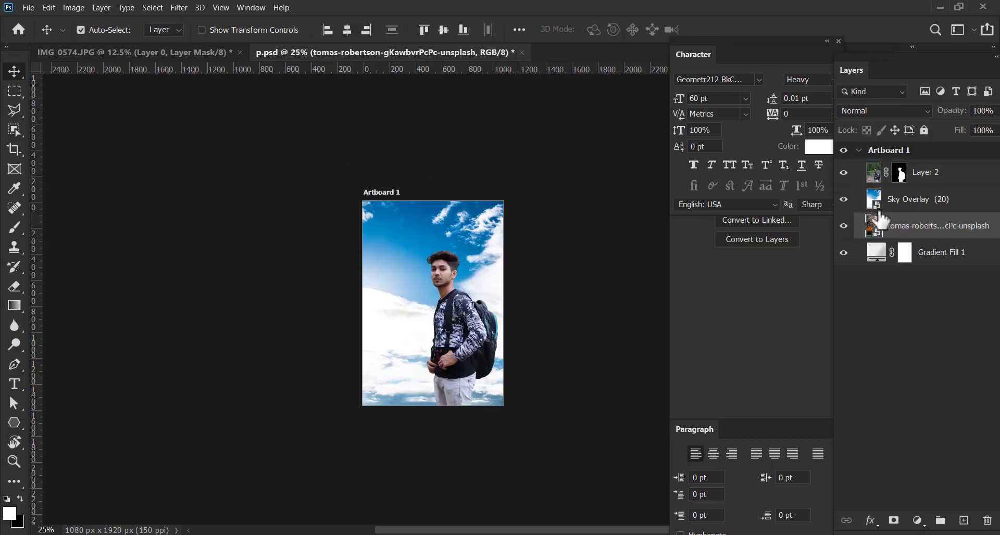
click(843, 199)
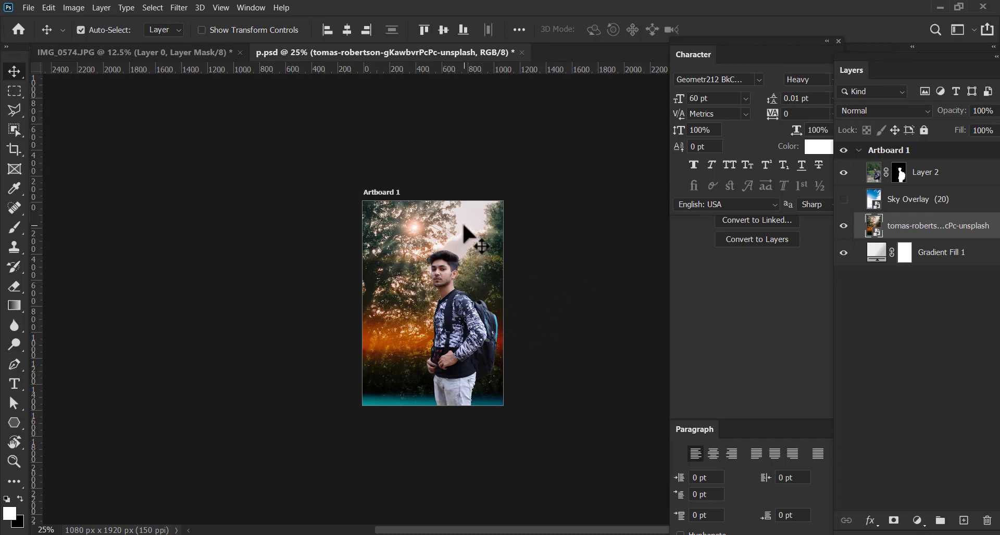
Scale the trees photo to 25.42%, center it horizontally over the artboard, and apply the transform
key(ctrl+t)
drag(349, 410, 343, 419)
drag(395, 343, 398, 340)
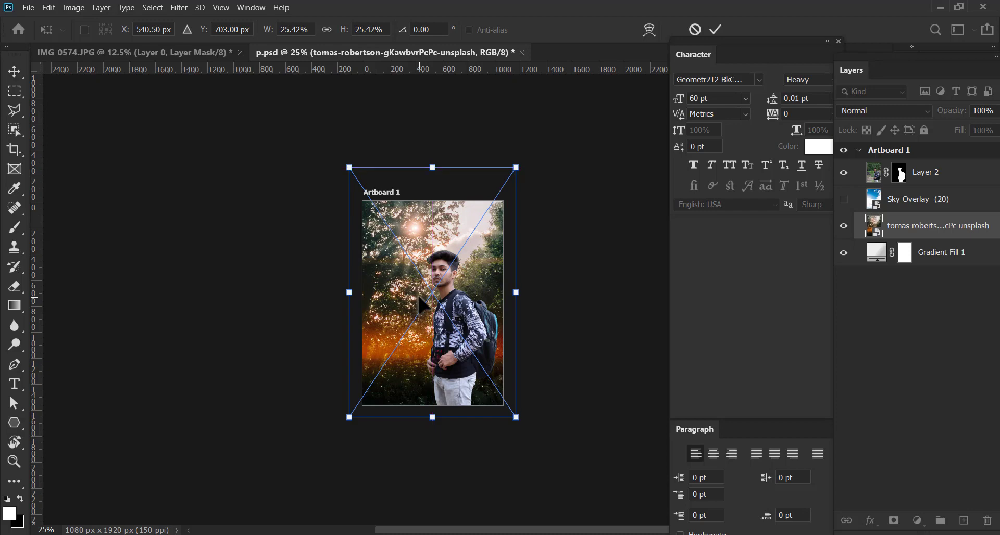
click(715, 30)
key(ctrl+plus)
key(ctrl+plus)
key(ctrl+plus)
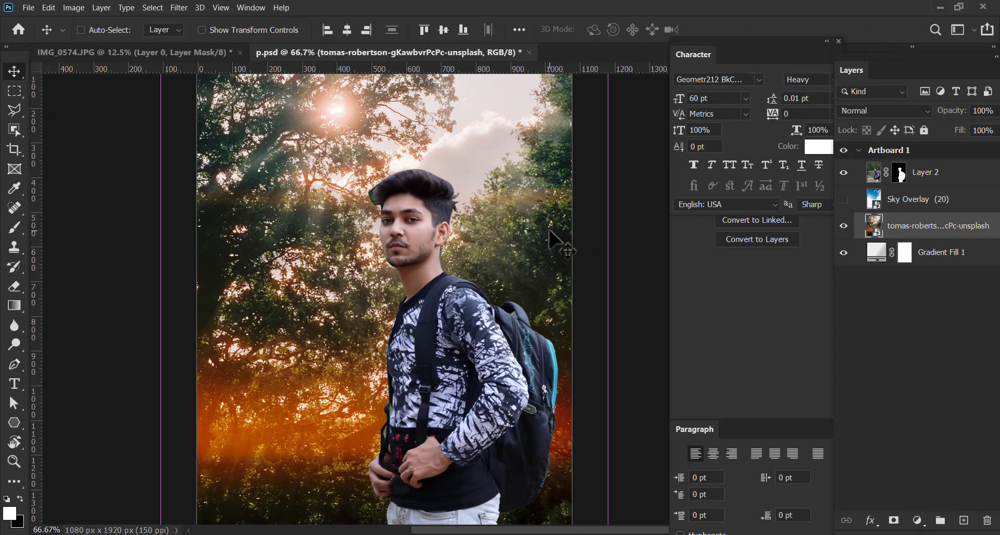
key(ctrl+minus)
click(592, 305)
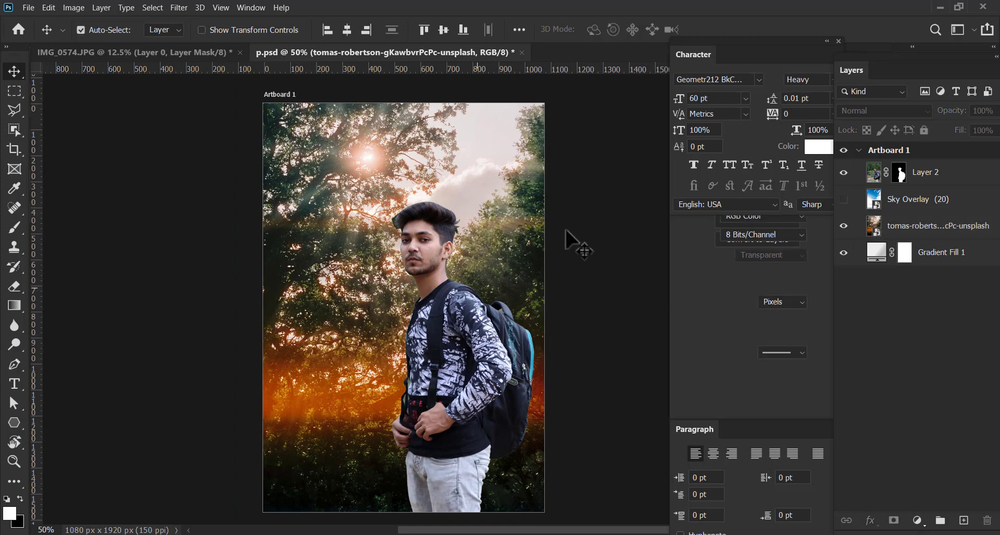
Add a Channel Mixer adjustment layer above Layer 2 with Red +92% and Blue +26% for the Red output channel
click(949, 185)
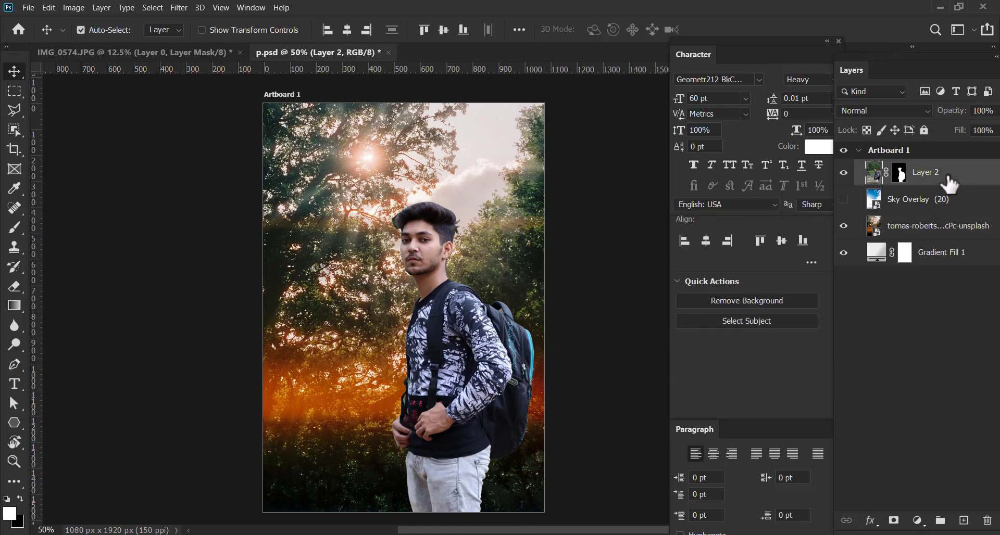
click(918, 520)
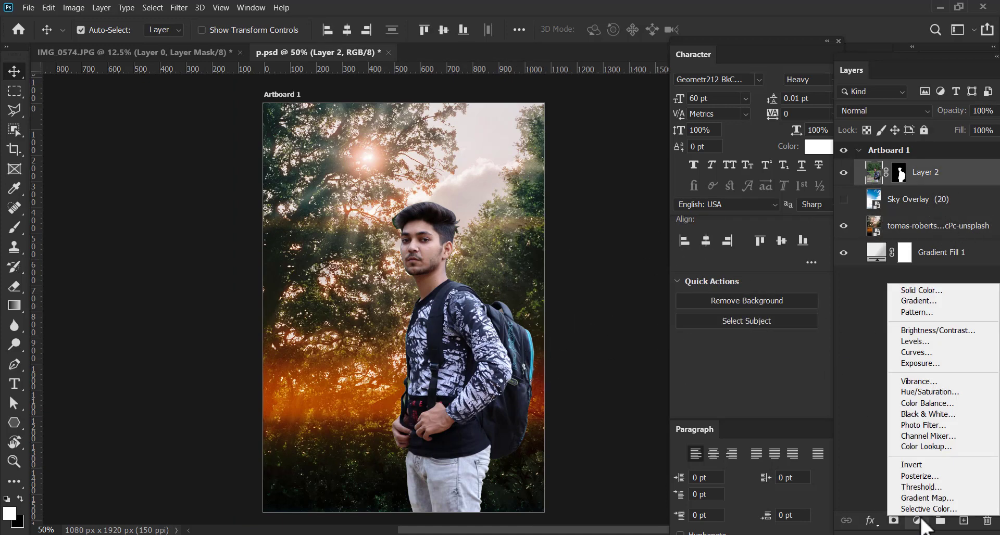
click(932, 438)
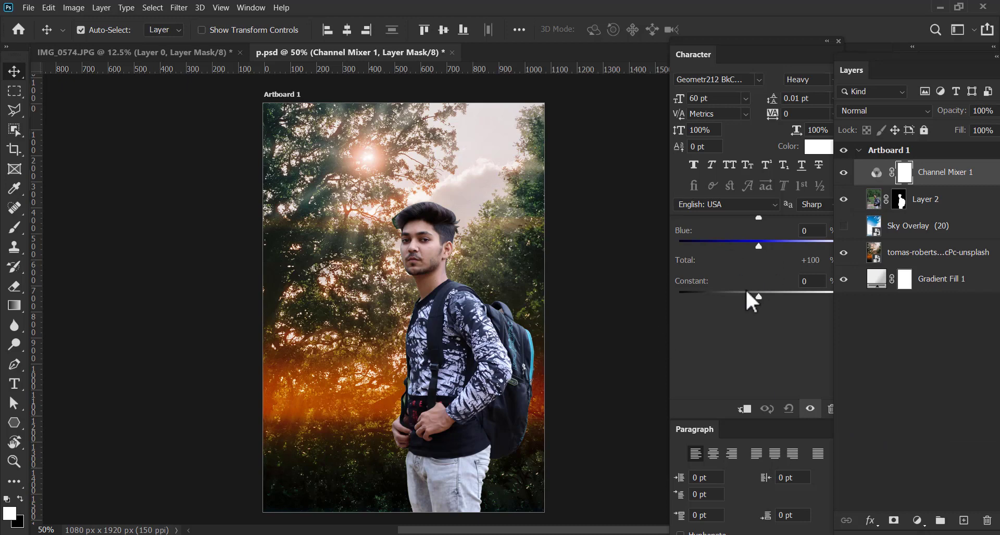
drag(751, 243, 770, 245)
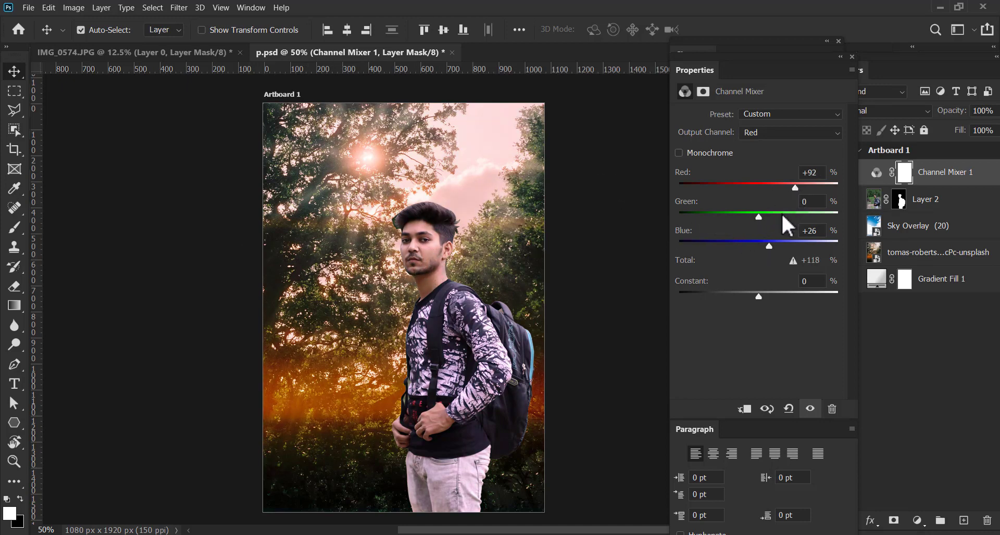
drag(757, 295, 759, 295)
Add a Color Lookup adjustment layer above the Channel Mixer with the 3DLUT file Moonlight.3DL
click(918, 520)
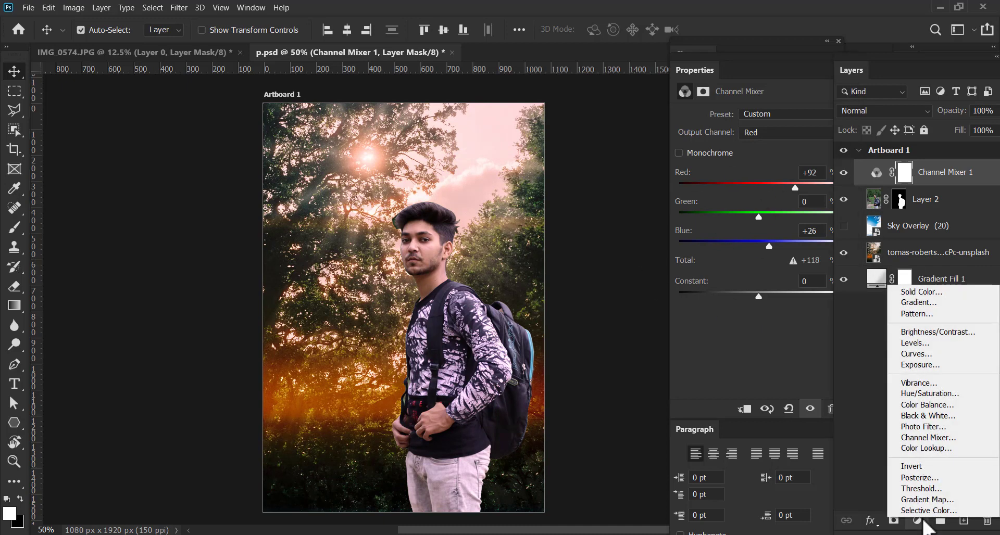
click(938, 446)
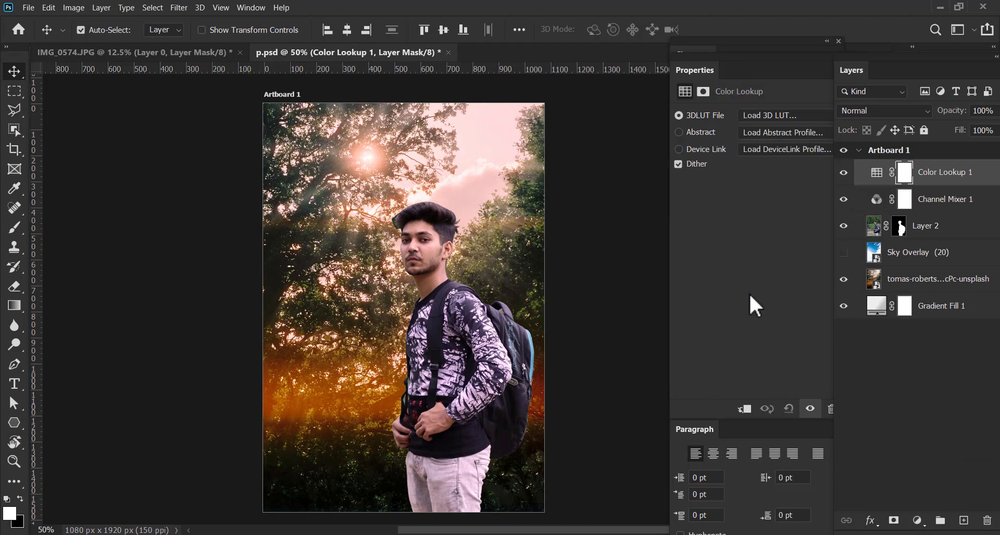
click(780, 114)
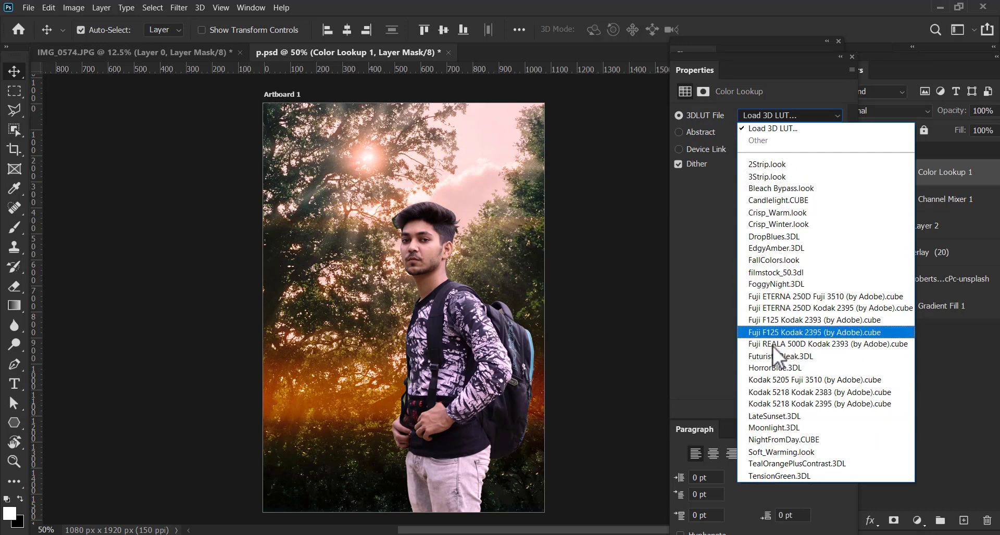
click(775, 426)
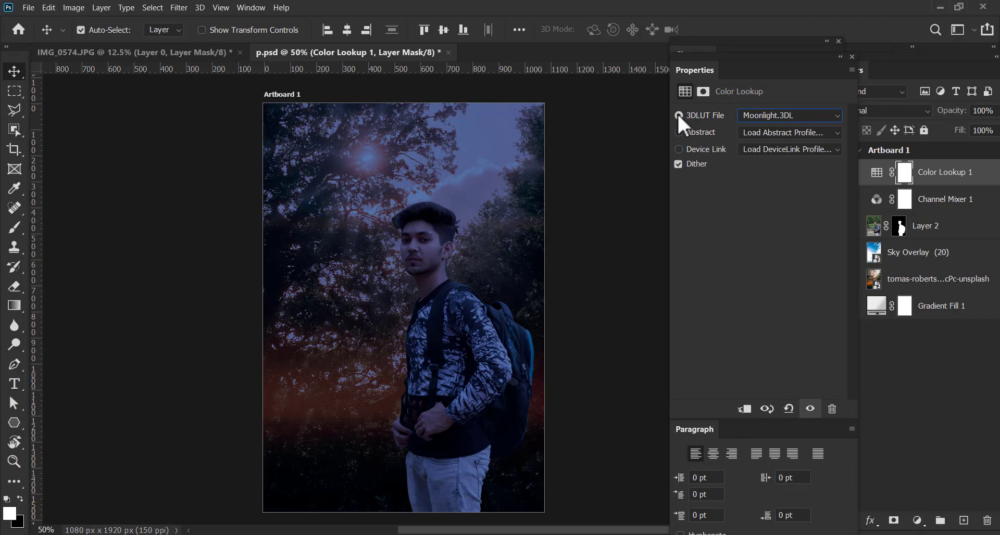
Delete the Color Lookup 1 adjustment layer together with its mask
click(918, 179)
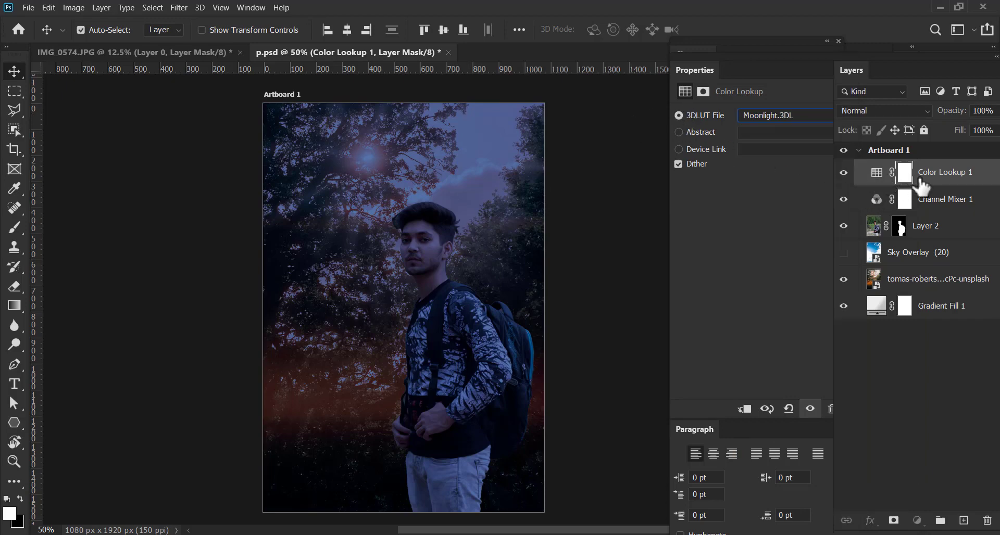
drag(905, 172, 978, 483)
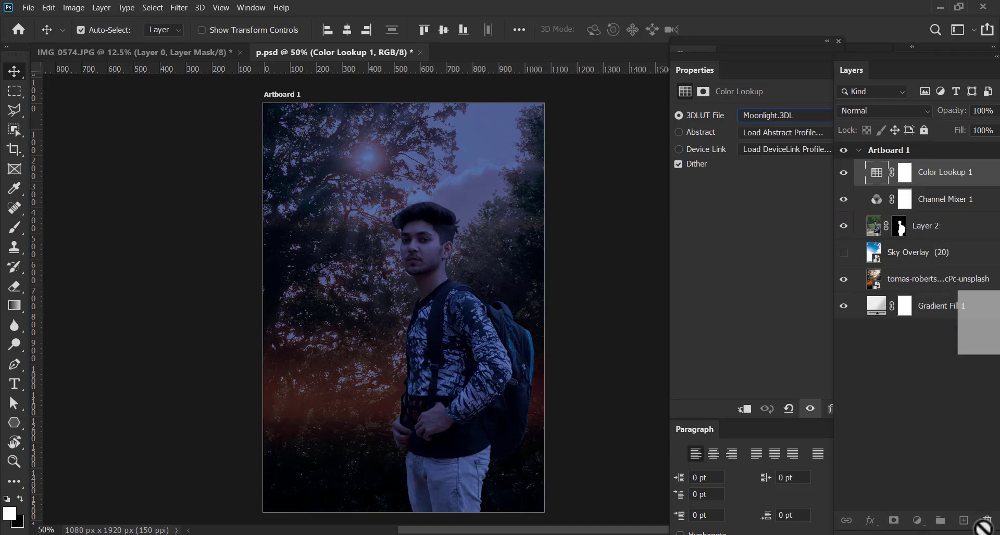
drag(983, 528, 983, 526)
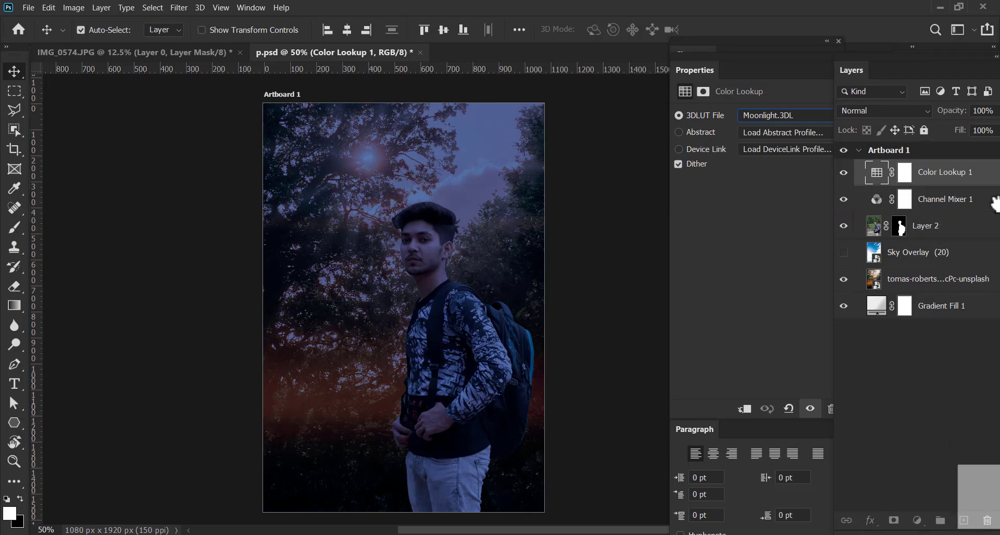
click(461, 216)
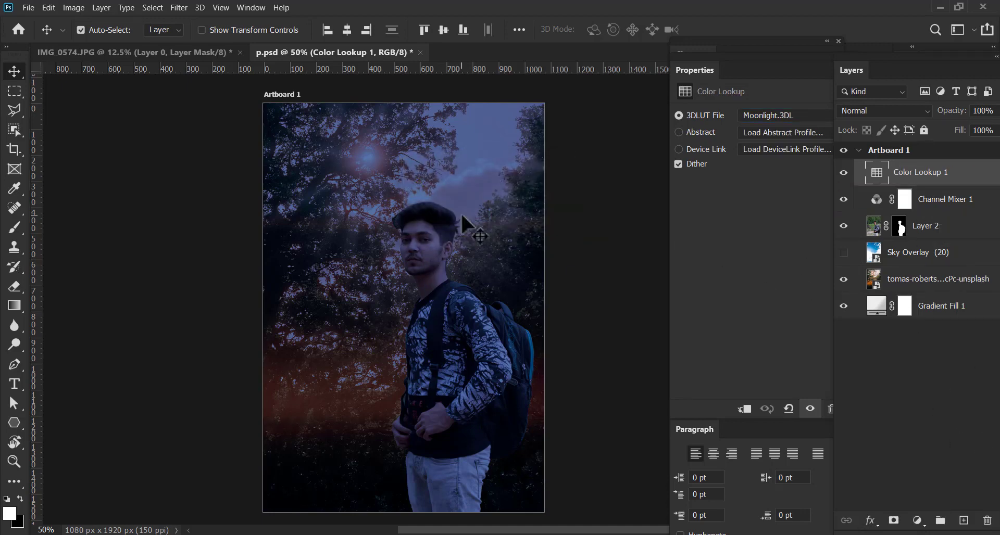
drag(915, 178, 987, 521)
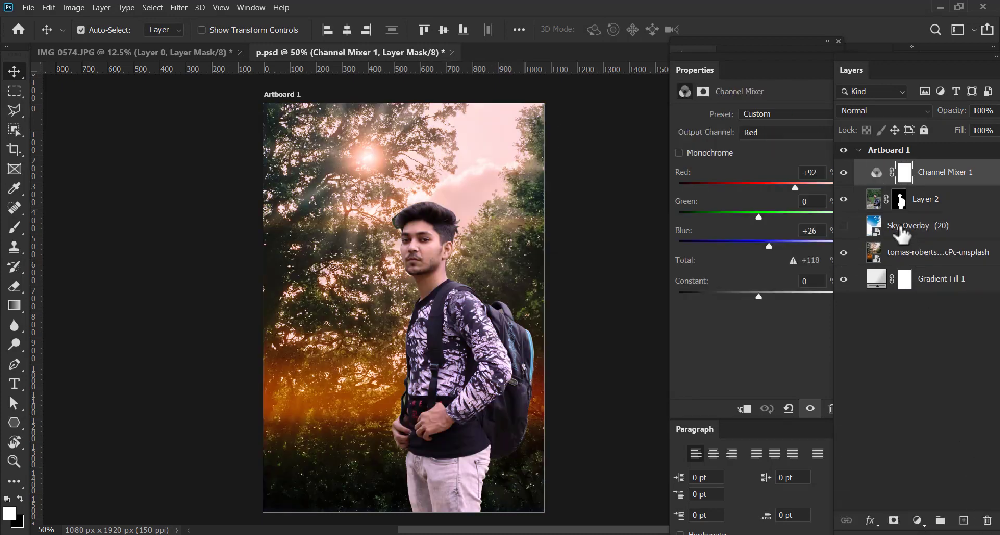
Add a Levels adjustment layer above Channel Mixer 1 with input levels 10, 1.39 and 243 and output white 250
click(438, 295)
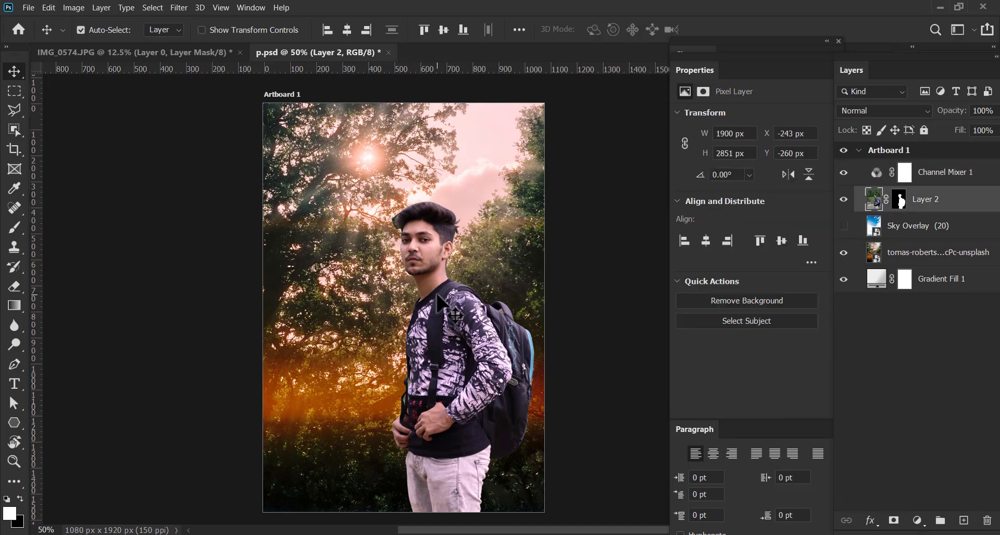
click(937, 180)
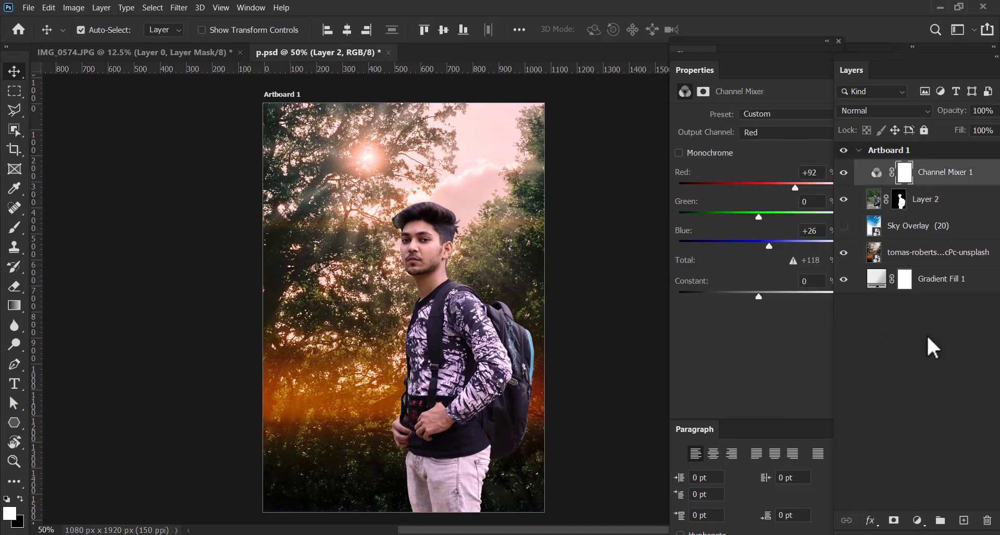
click(917, 521)
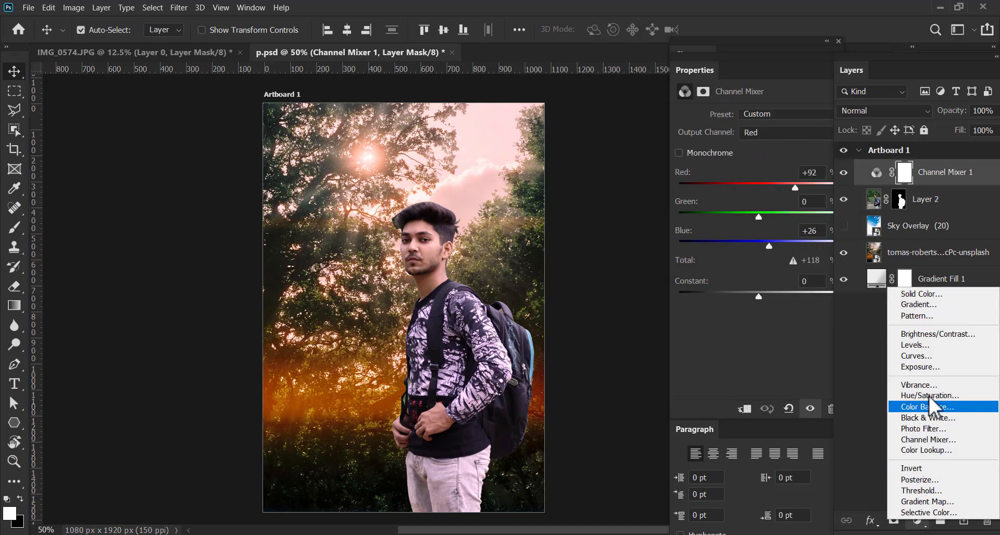
click(928, 345)
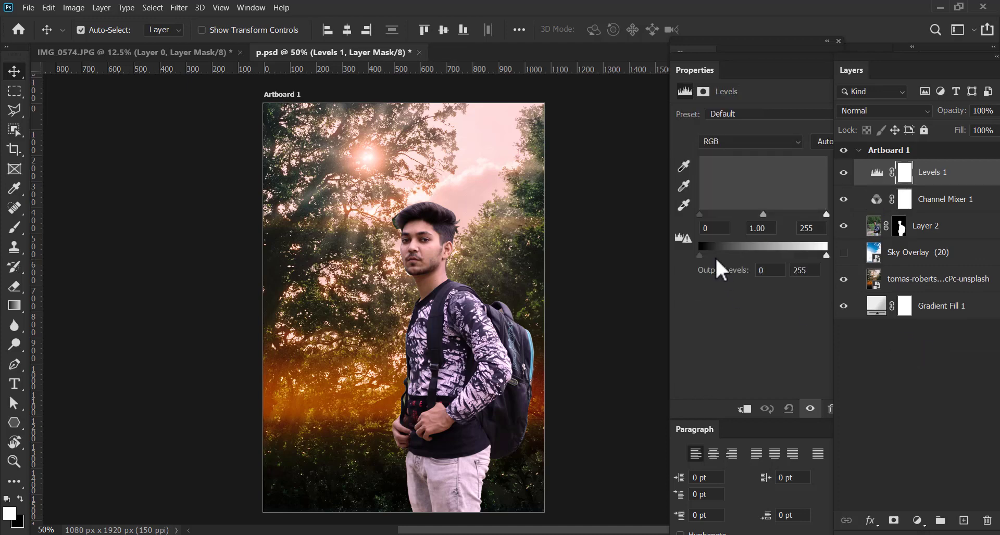
drag(700, 215, 705, 215)
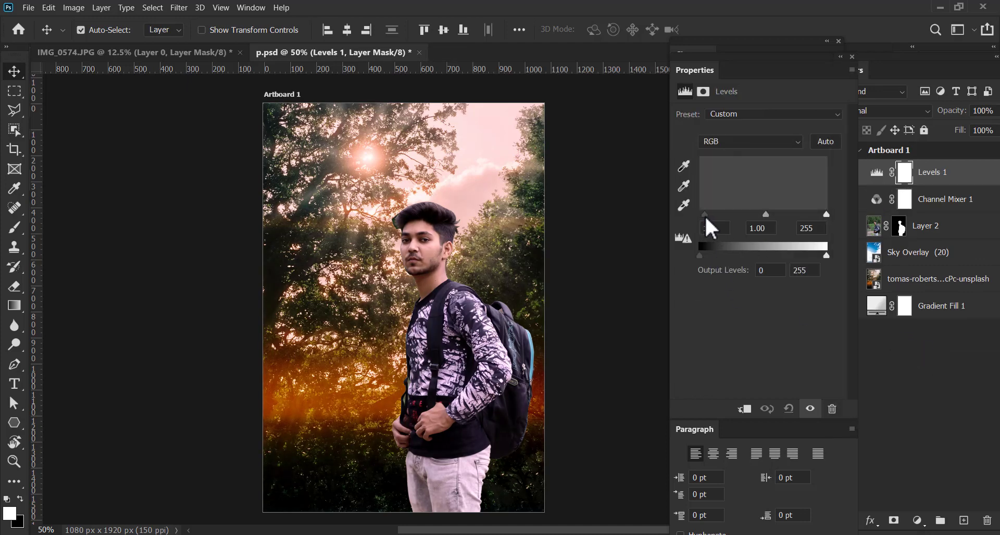
drag(826, 214, 820, 214)
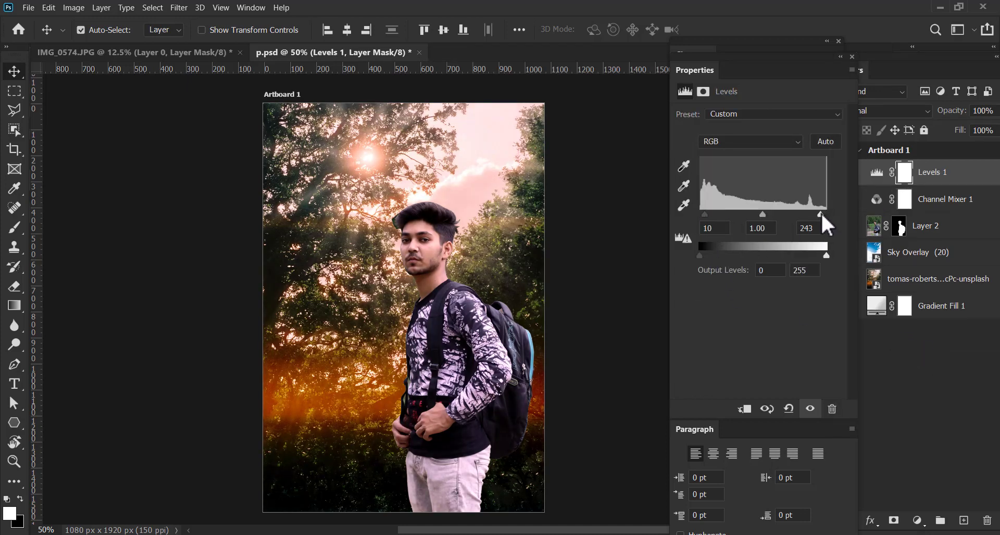
drag(758, 215, 745, 215)
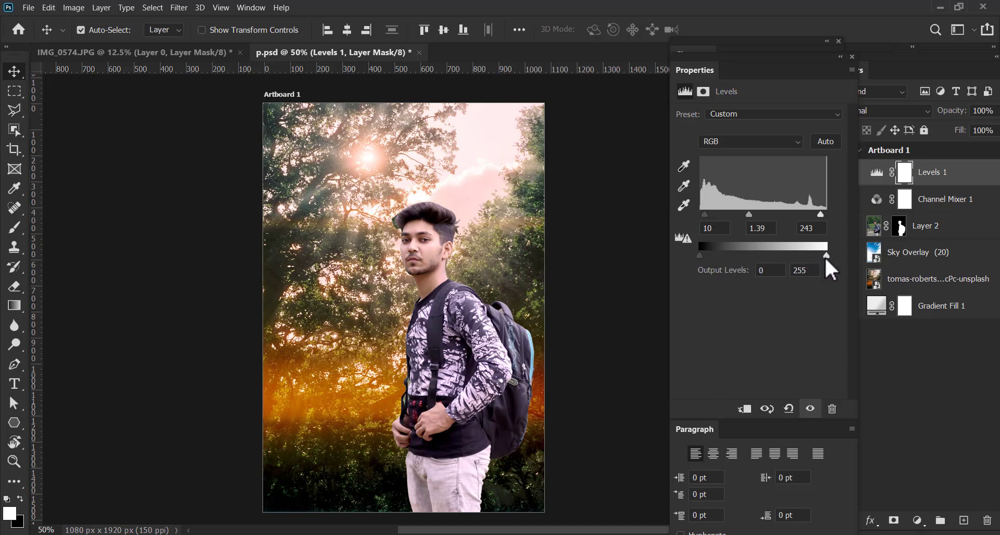
drag(825, 257, 821, 256)
Paint black on Layer 2's mask with a 10 px brush to start removing the green fringe beside the man's front hair
key(ctrl+plus)
key(ctrl+plus)
key(ctrl+plus)
key(ctrl+plus)
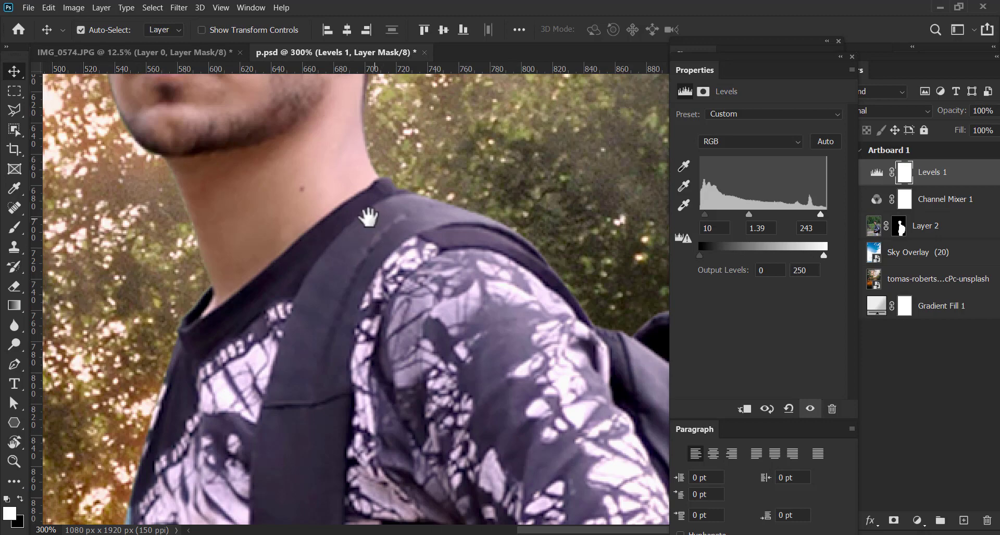
drag(329, 159, 431, 329)
drag(360, 193, 449, 442)
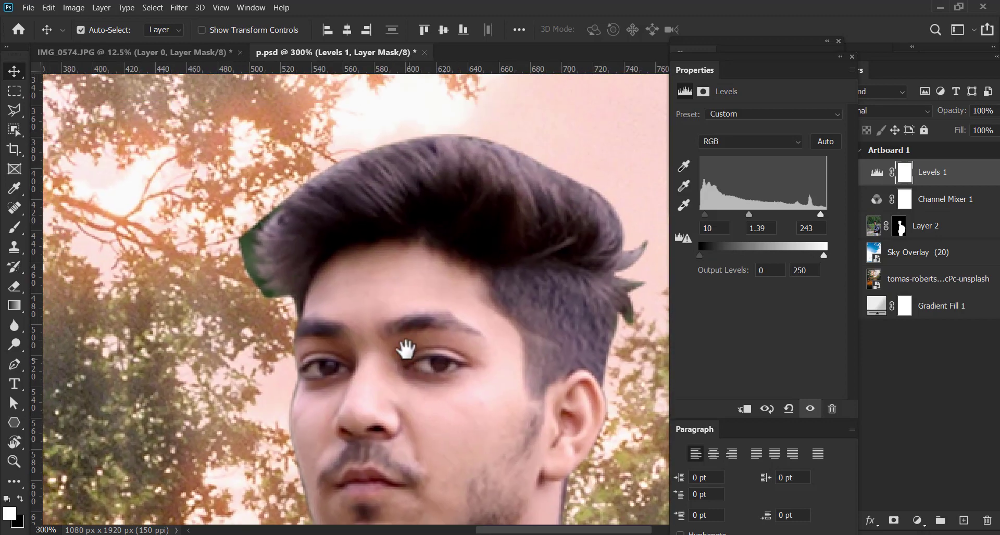
drag(406, 350, 382, 348)
click(346, 261)
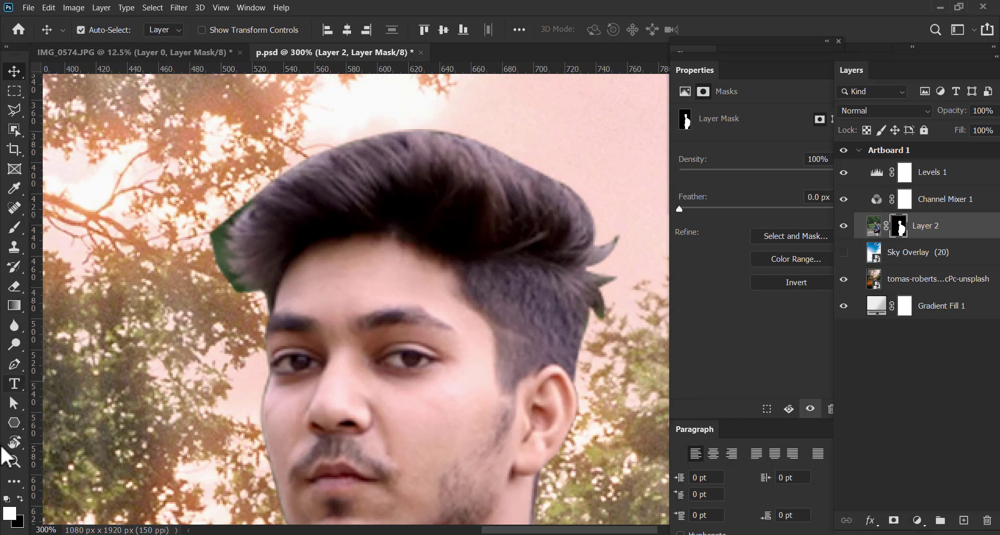
key(b)
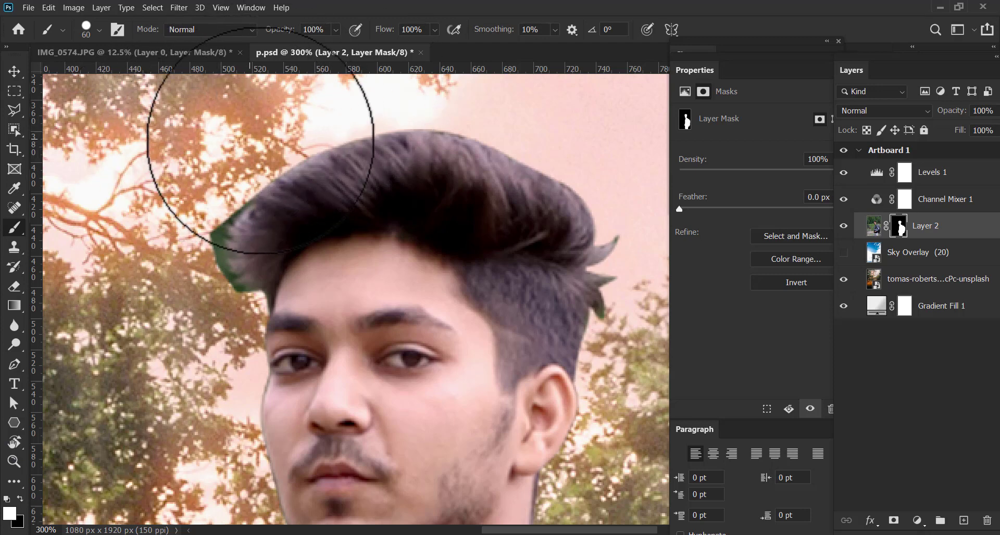
key(bracketleft)
key(bracketleft)
key(bracketleft)
key(bracketleft)
key(bracketleft)
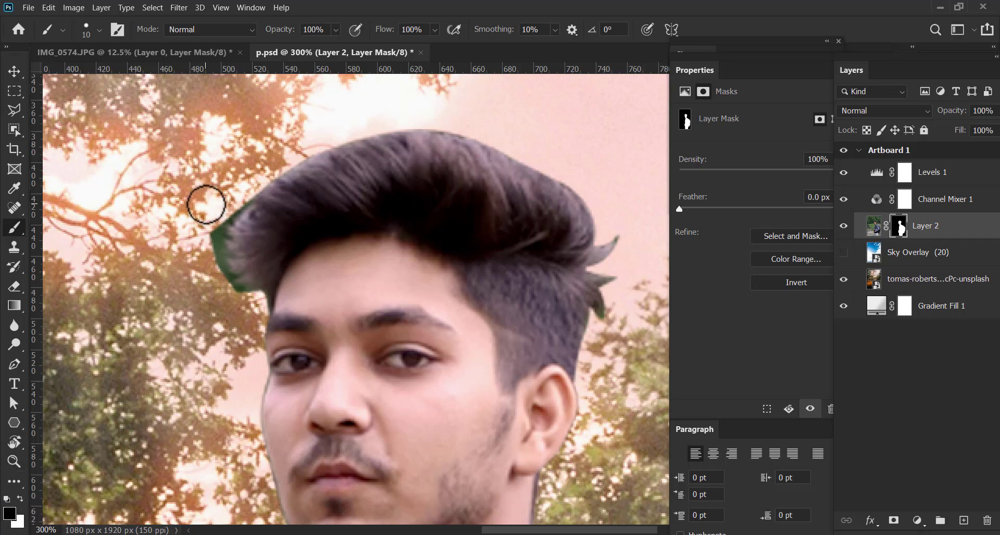
mouse_move(206, 204)
mouse_down()
mouse_move(211, 259)
mouse_move(222, 216)
mouse_up()
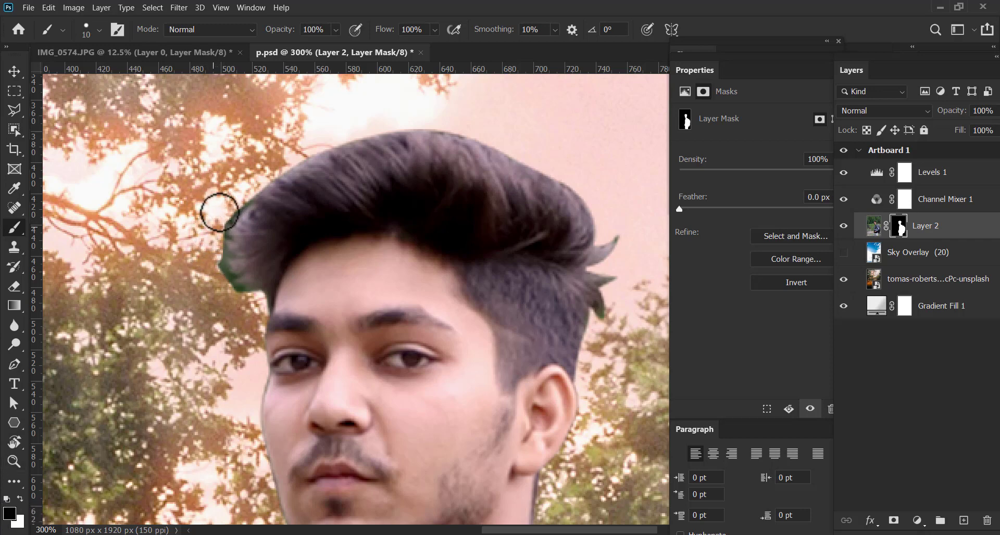
Using the Soft Round brush at 10 px, mask out the remaining green front hair fringe and the stray tips behind the head
click(92, 24)
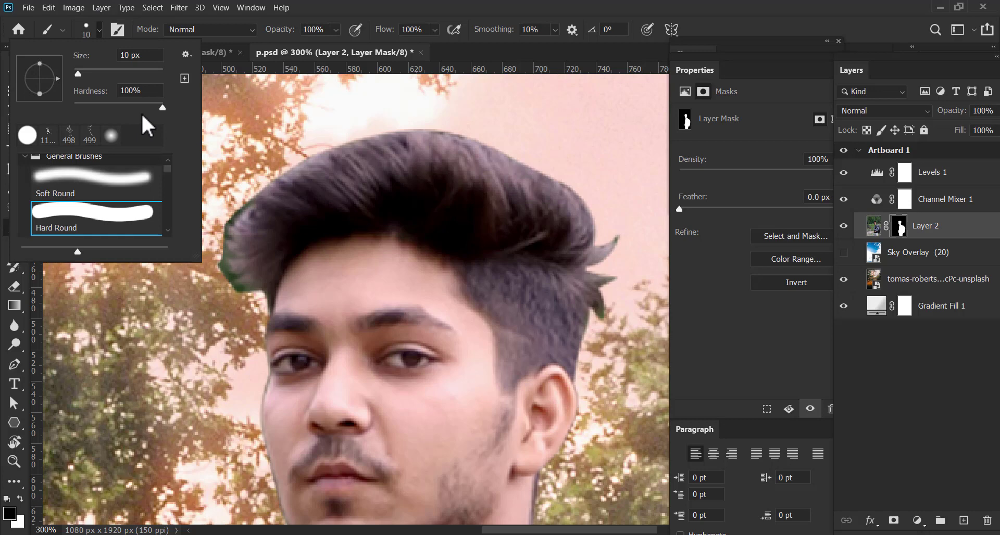
click(90, 176)
click(383, 4)
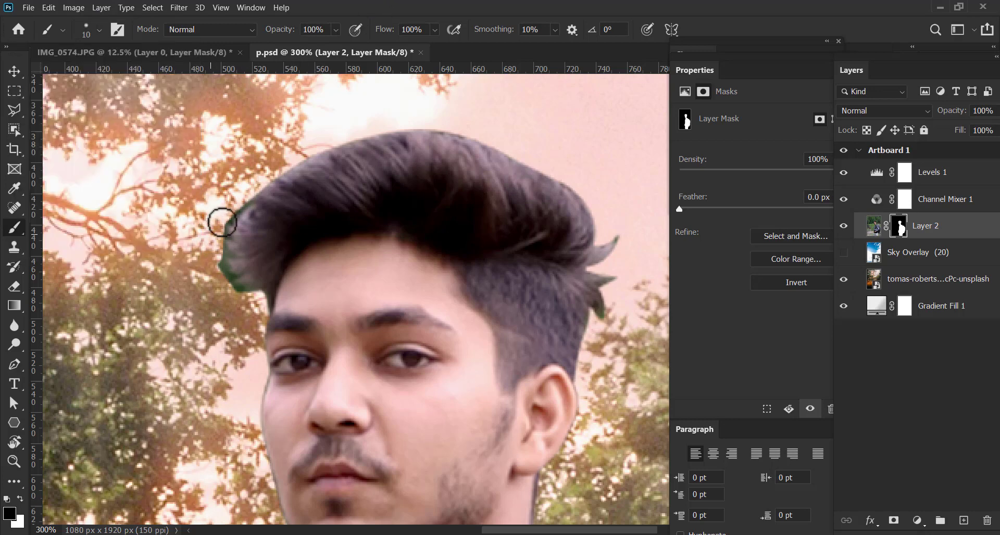
mouse_move(223, 222)
mouse_down()
mouse_move(238, 202)
mouse_move(211, 273)
mouse_move(220, 292)
mouse_move(219, 233)
mouse_move(229, 286)
mouse_up()
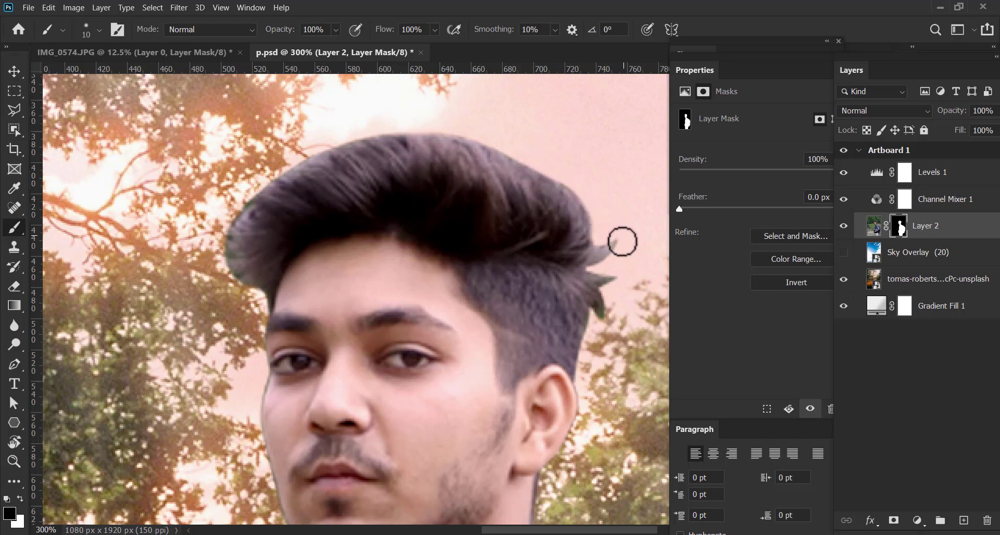
mouse_move(618, 236)
mouse_down()
mouse_move(605, 236)
mouse_move(618, 255)
mouse_move(601, 271)
mouse_move(613, 281)
mouse_move(610, 295)
mouse_up()
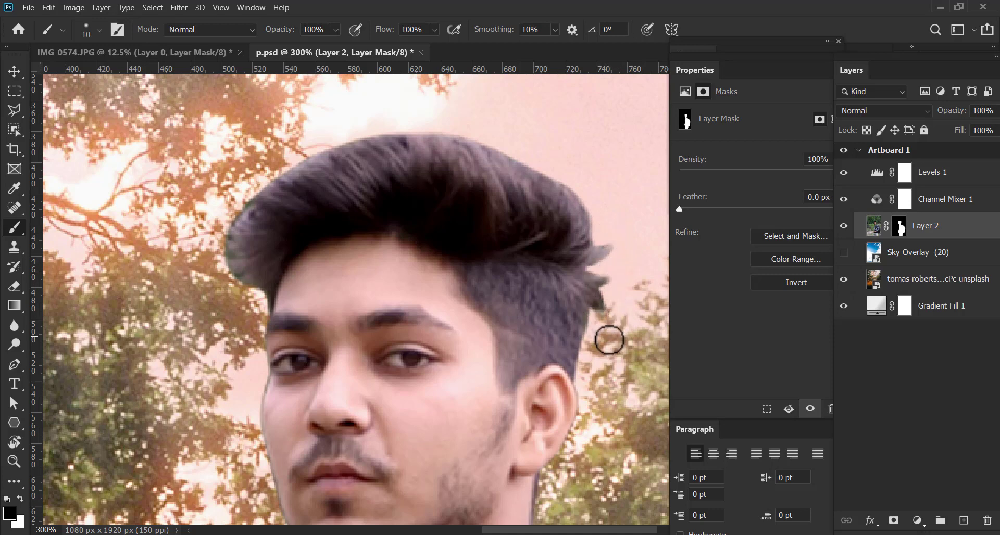
Enlarge the brush to 25 px and paint black on Layer 2's mask along the outer edge of the man's cheek
drag(267, 312, 269, 157)
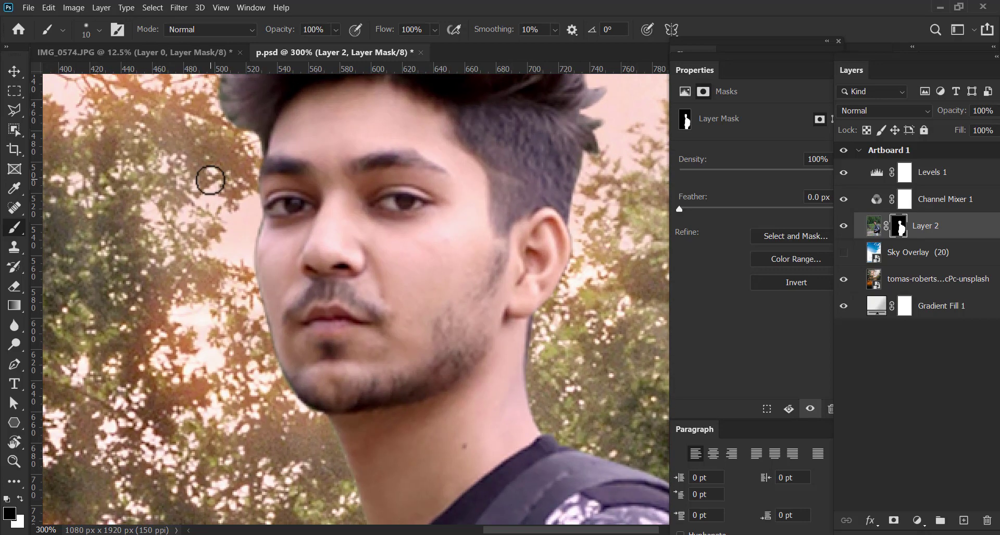
key(bracketright)
key(bracketright)
key(bracketright)
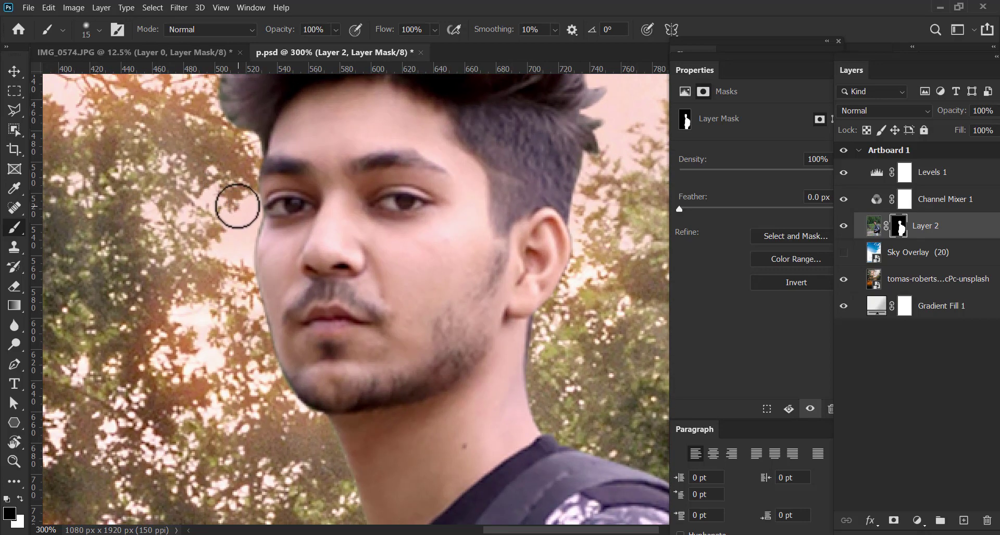
mouse_move(243, 208)
mouse_down()
mouse_move(238, 267)
mouse_move(253, 344)
mouse_up()
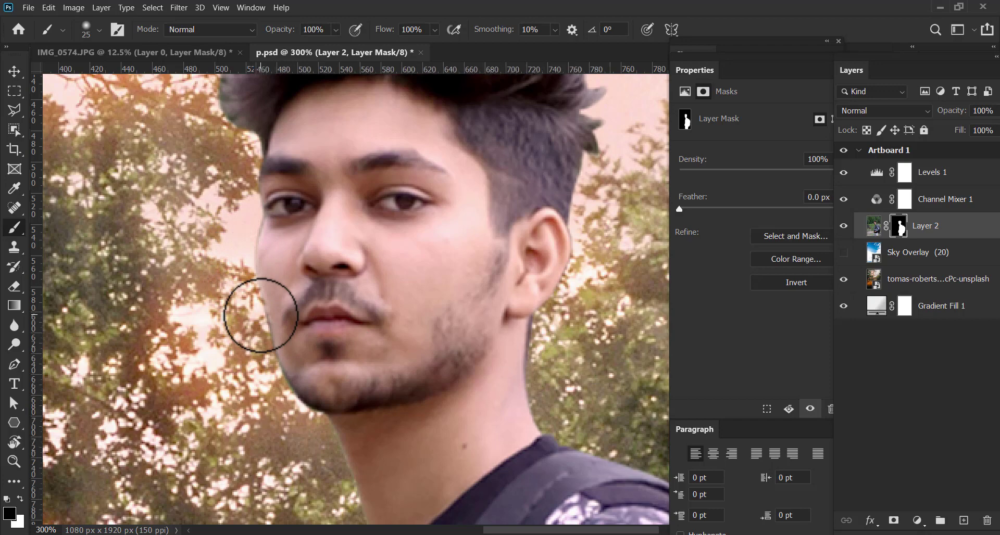
Hide the trees photo layer and show the Sky Overlay (20) layer behind the man
key(ctrl+1)
key(ctrl+minus)
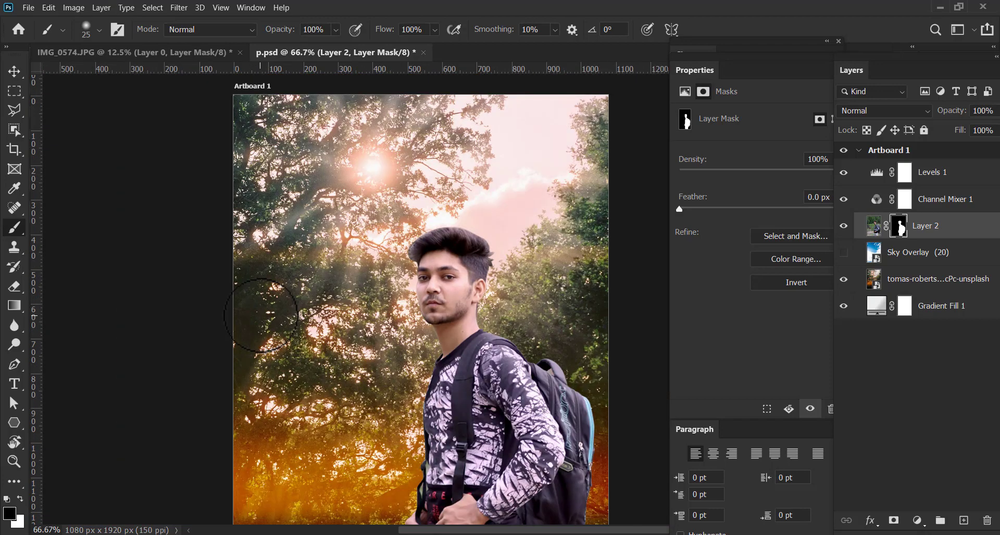
key(ctrl+minus)
drag(477, 310, 426, 274)
key(v)
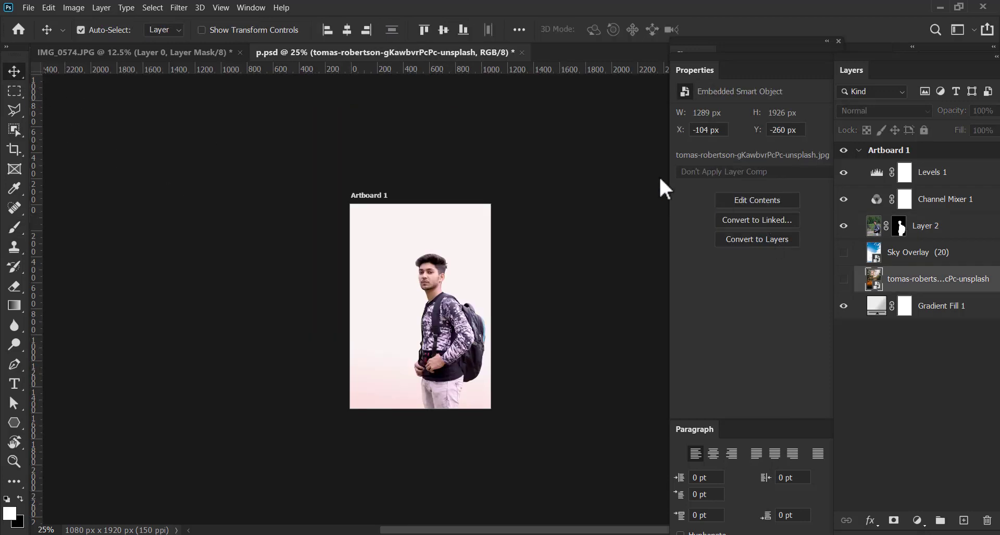
click(471, 208)
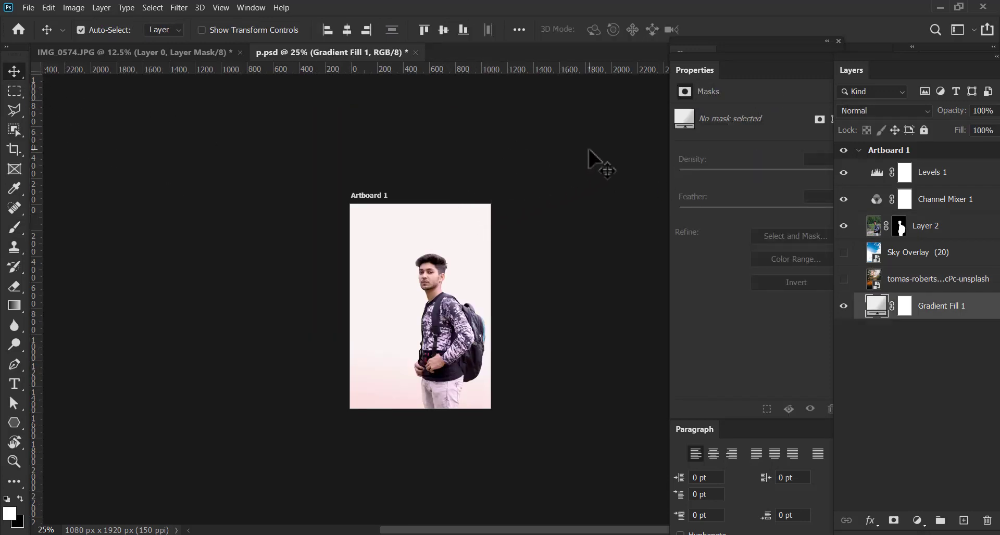
click(890, 229)
click(844, 253)
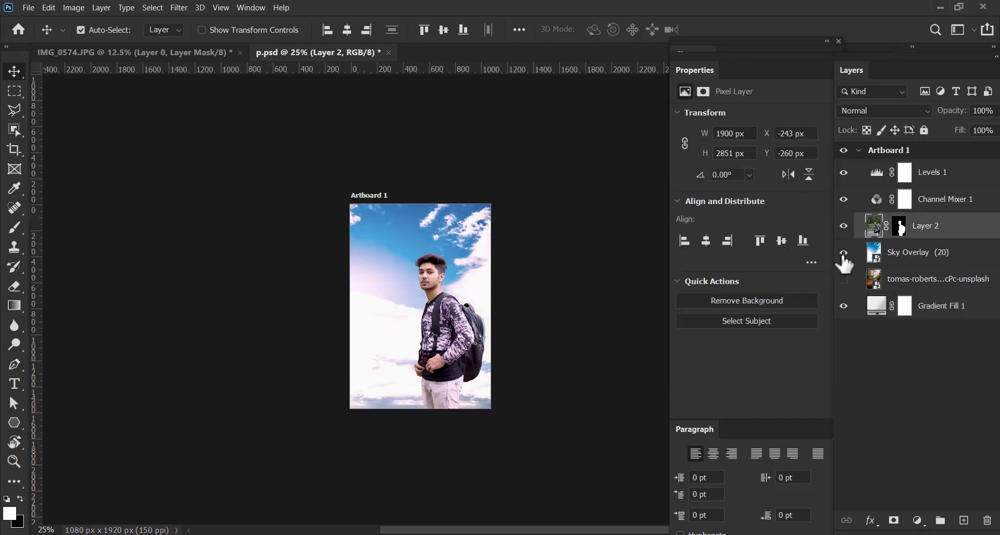
click(452, 281)
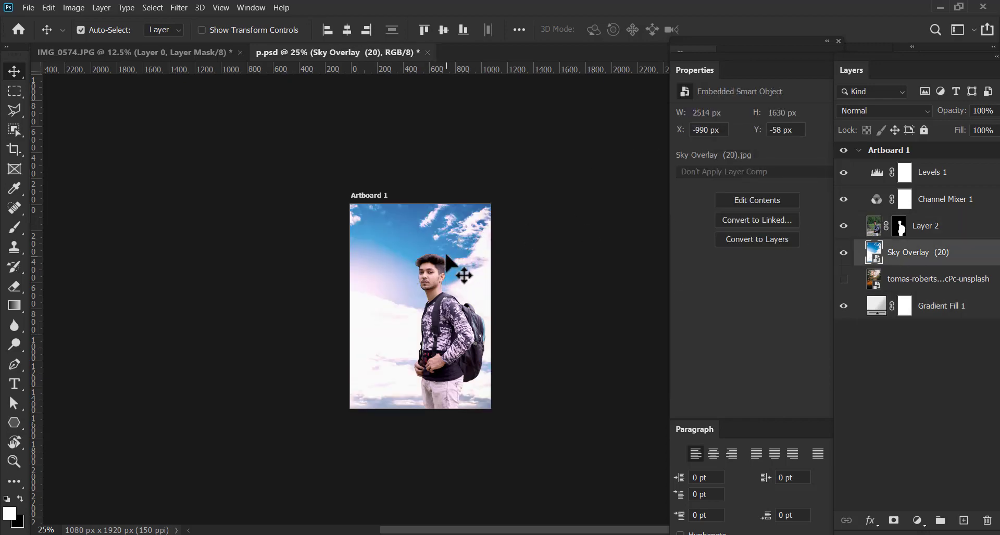
key(ctrl+plus)
key(ctrl+plus)
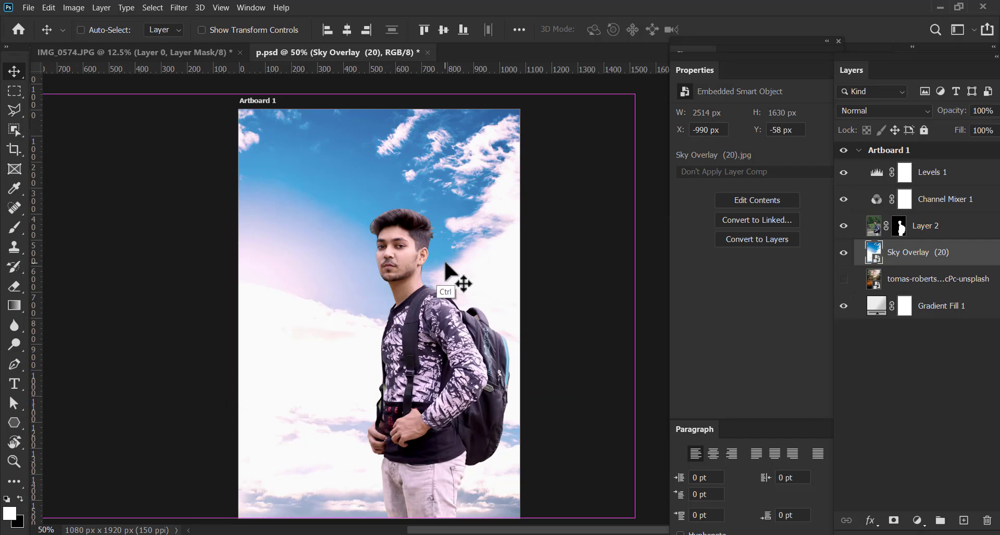
mouse_move(409, 320)
mouse_down()
mouse_move(409, 296)
mouse_move(404, 331)
mouse_move(408, 322)
mouse_up()
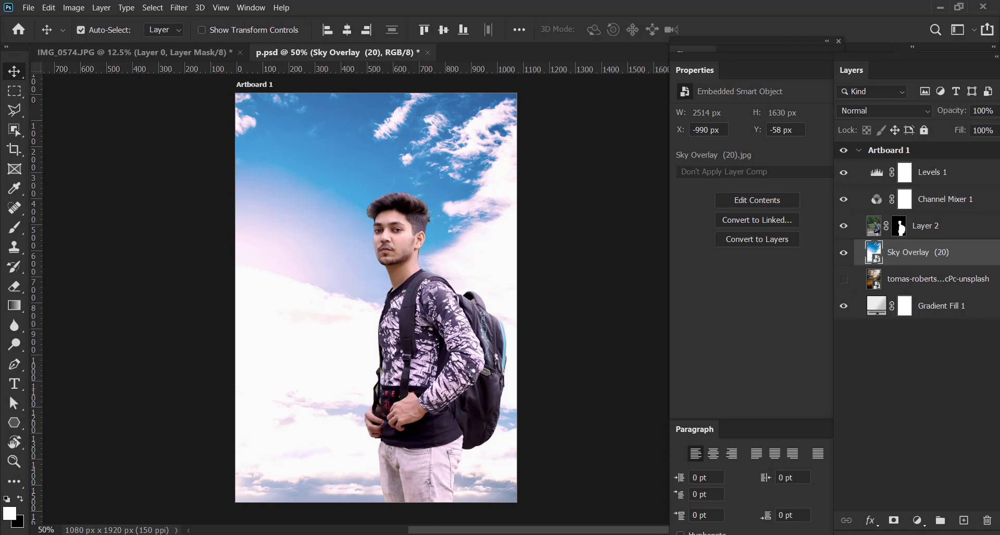
Switch to File Explorer and place image 1, the green hills landscape from the 2020 > img folder, into p.psd above Sky Overlay (20)
click(466, 499)
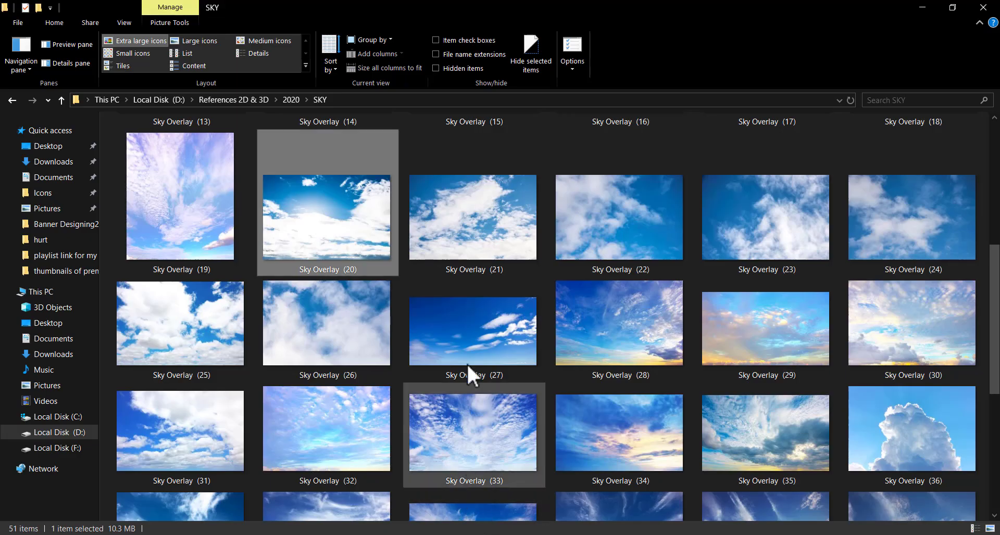
click(293, 99)
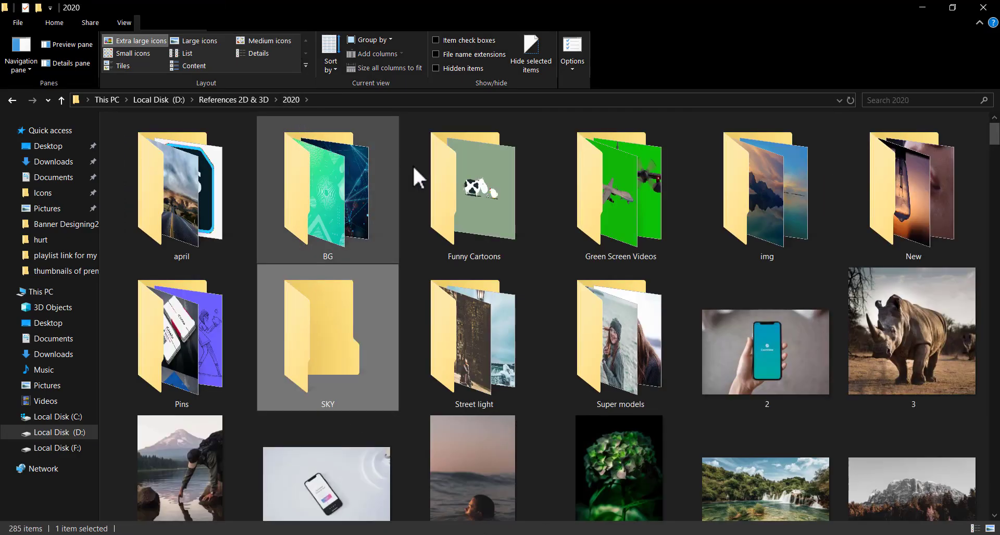
double_click(757, 213)
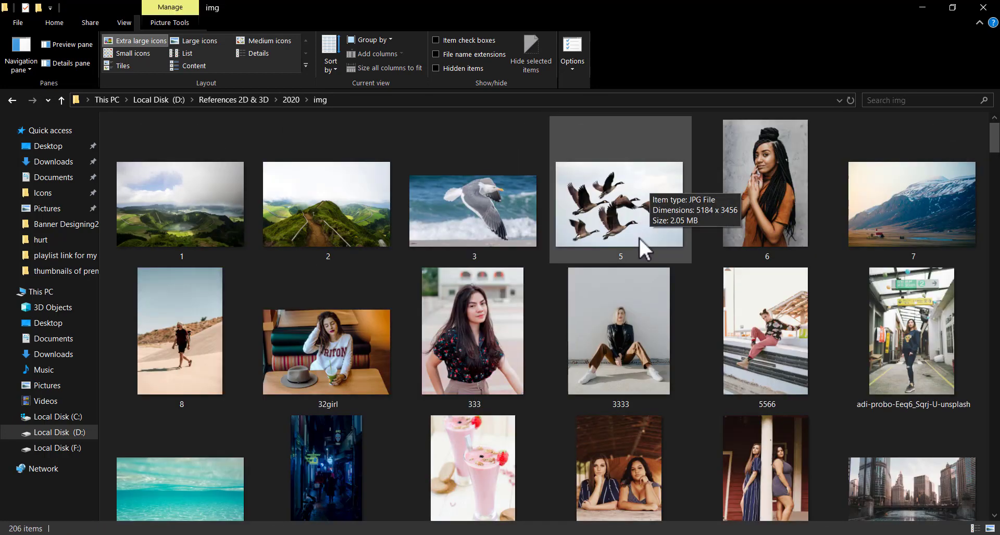
click(209, 211)
drag(226, 223, 466, 259)
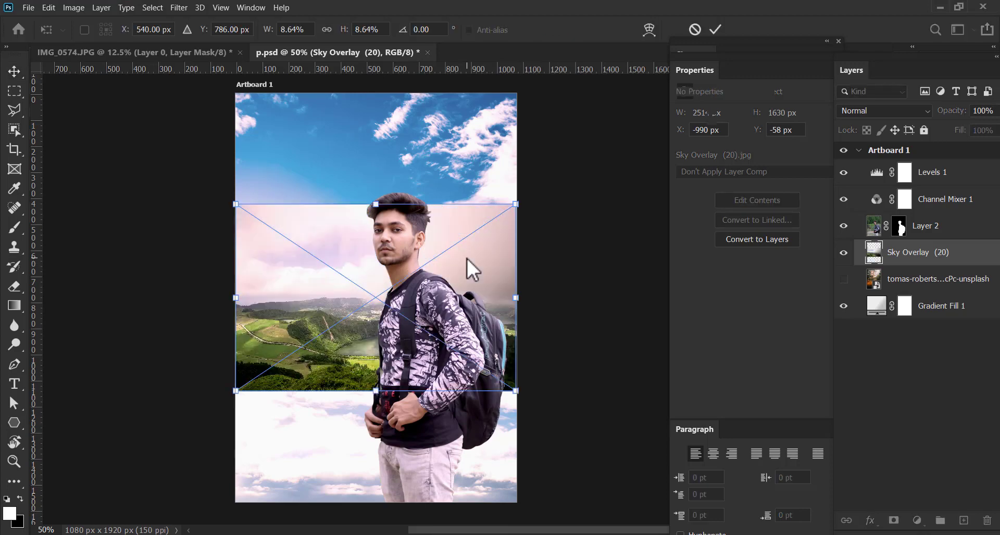
Scale the placed landscape 1 to 14.90% and position it across the lower part of the artboard behind the man
drag(521, 213, 571, 159)
drag(371, 308, 322, 333)
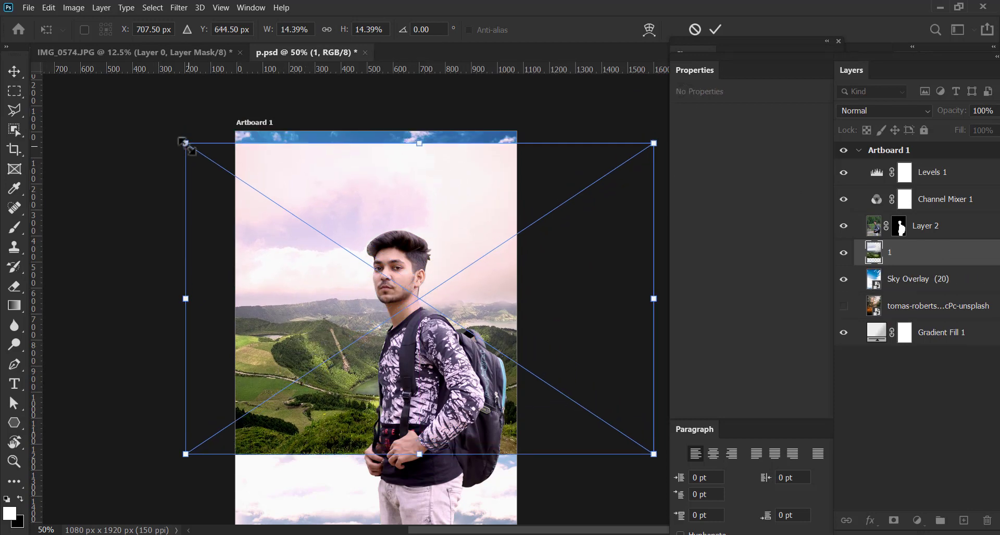
drag(184, 142, 83, 77)
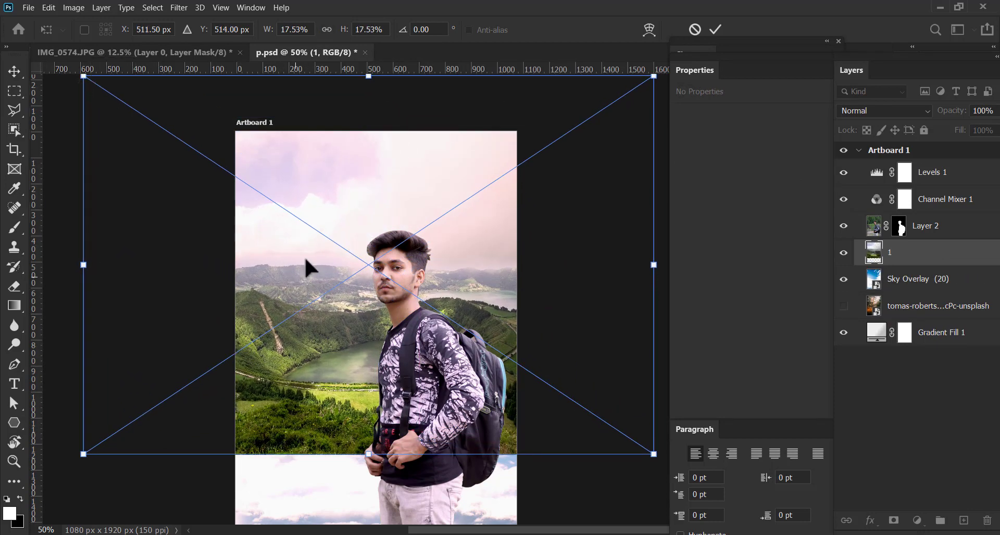
drag(304, 256, 317, 233)
drag(388, 351, 363, 336)
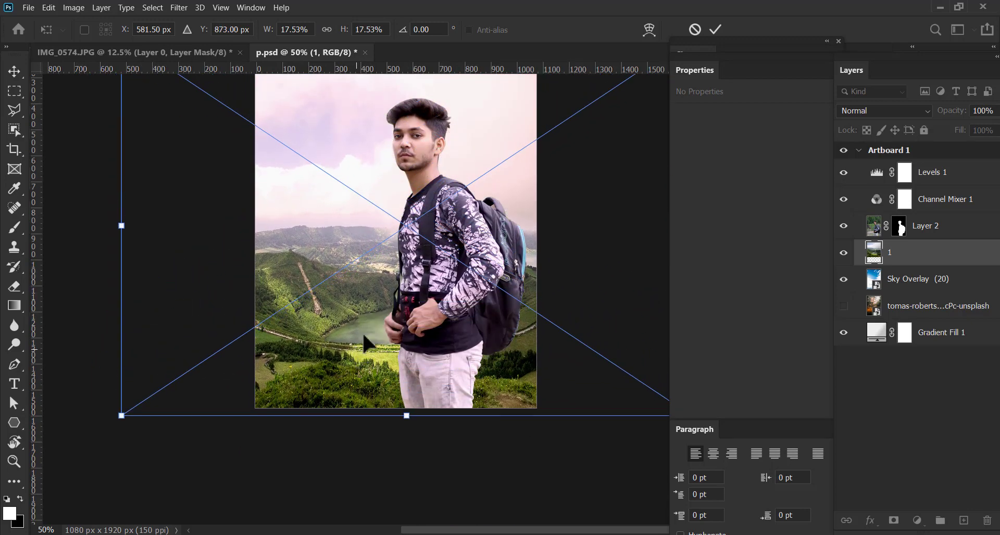
scroll(362, 336, up, 5)
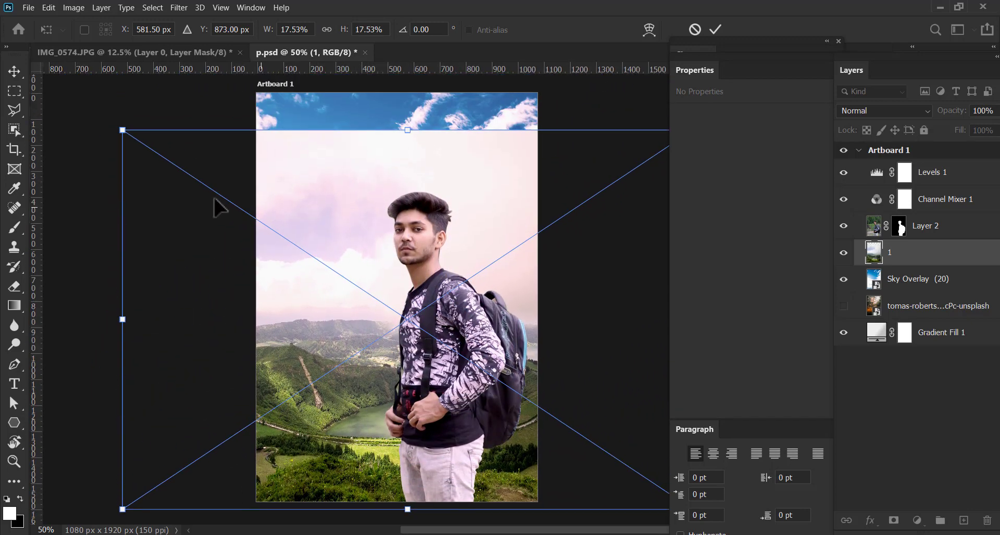
drag(119, 127, 179, 223)
drag(311, 275, 292, 267)
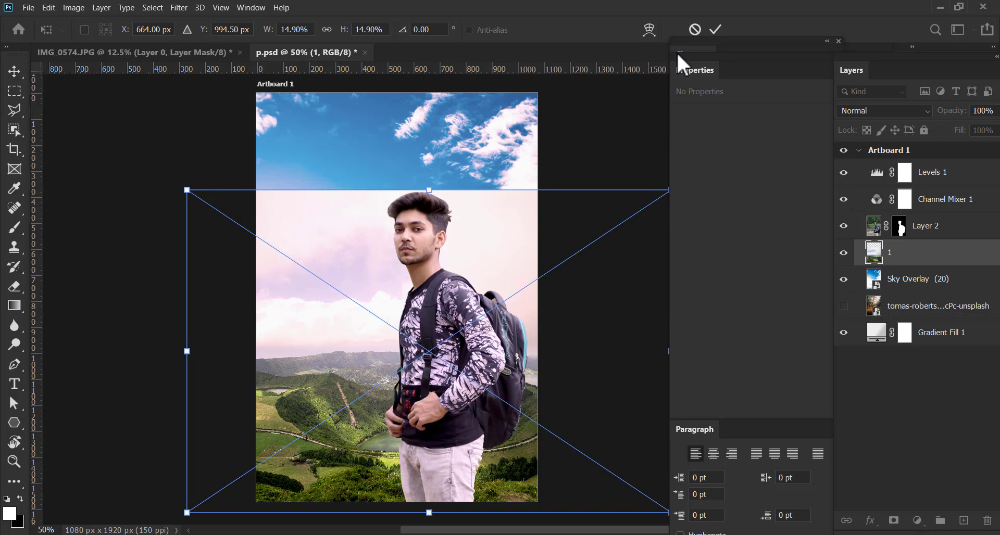
click(713, 30)
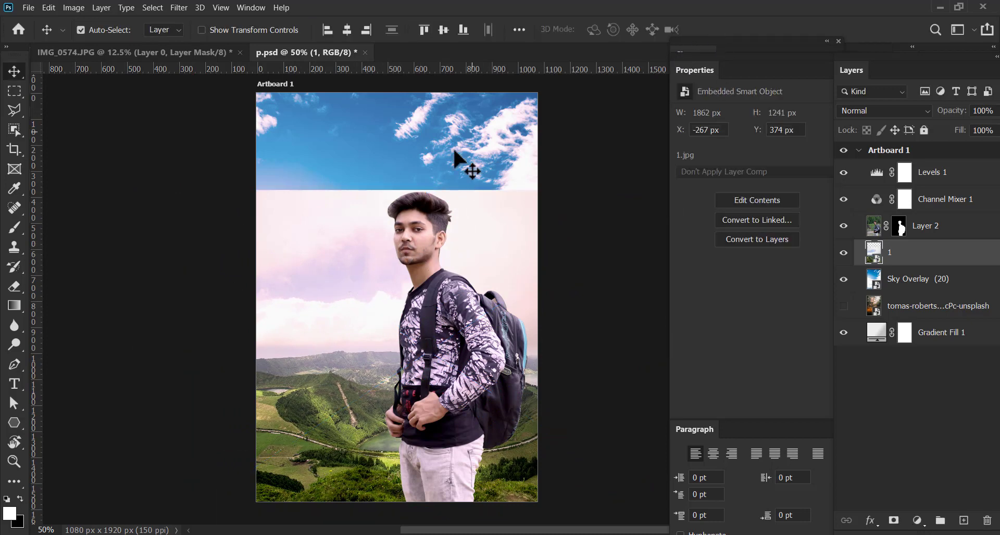
Shrink the Sky Overlay (20) layer to about 54% width and shift it up over the upper half of the artboard
click(513, 180)
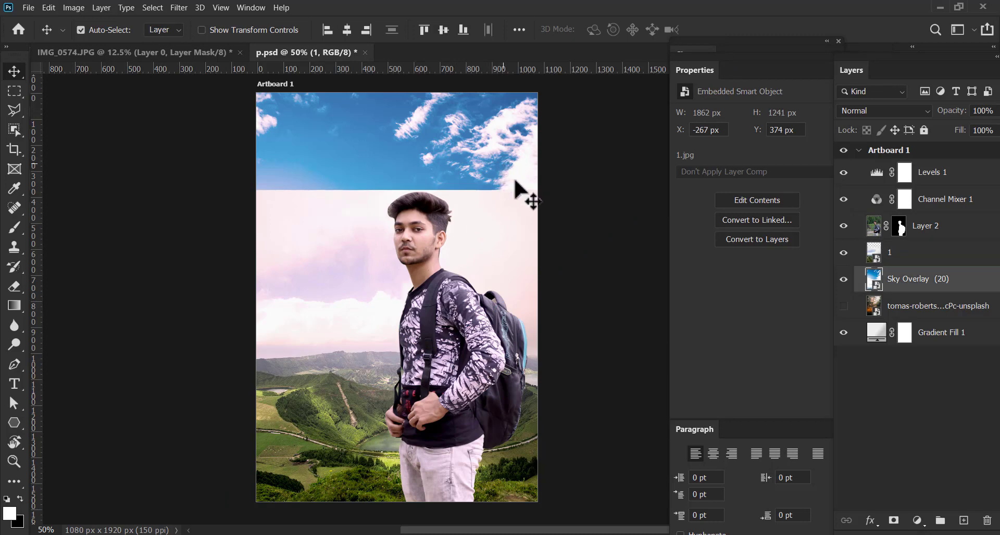
key(ctrl)
key(ctrl+minus)
key(ctrl+minus)
key(ctrl+plus)
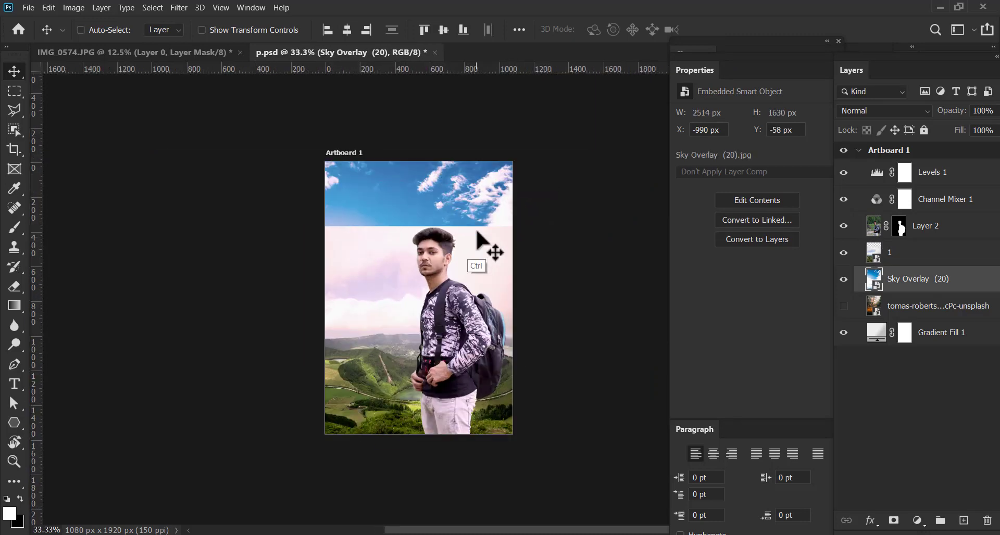
key(ctrl+t)
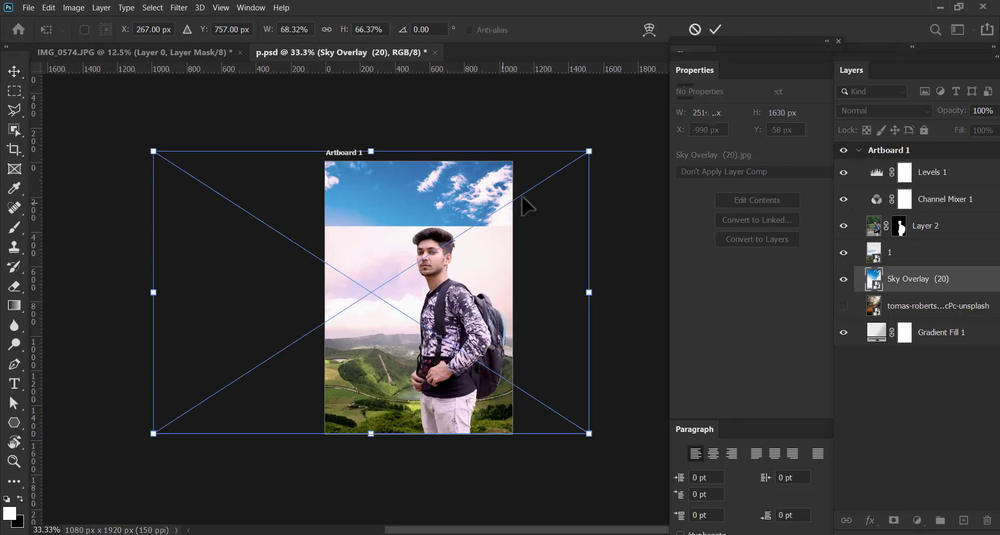
drag(589, 151, 495, 212)
drag(261, 315, 380, 216)
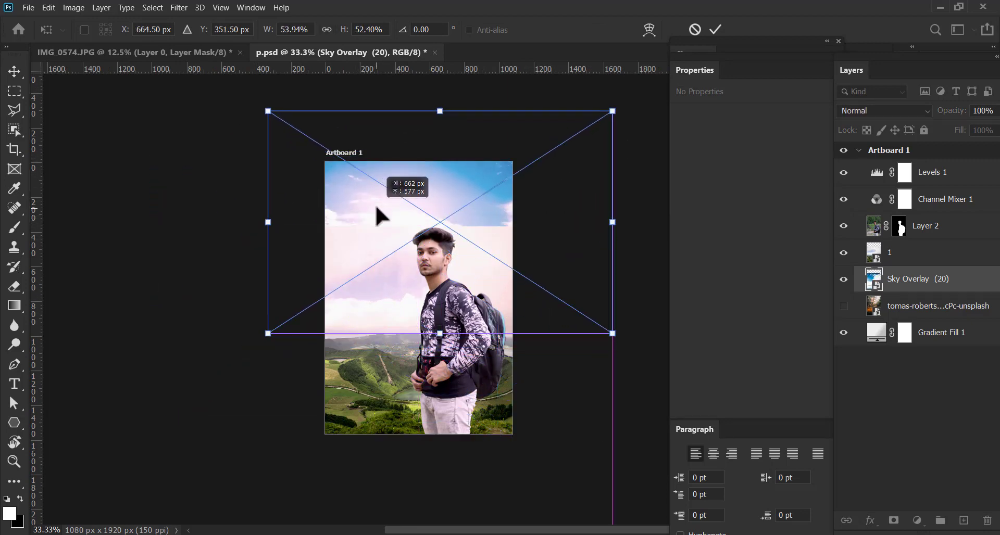
Reduce Sky Overlay (20) to about 37% width, fit it against the artboard's top edge, and add a layer mask to it
drag(267, 110, 321, 145)
drag(490, 170, 478, 163)
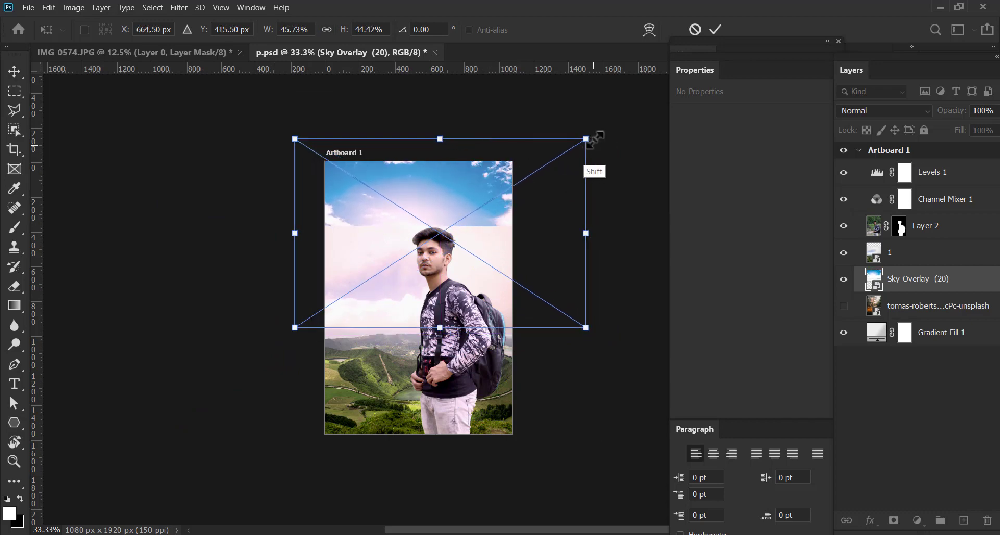
drag(587, 139, 547, 161)
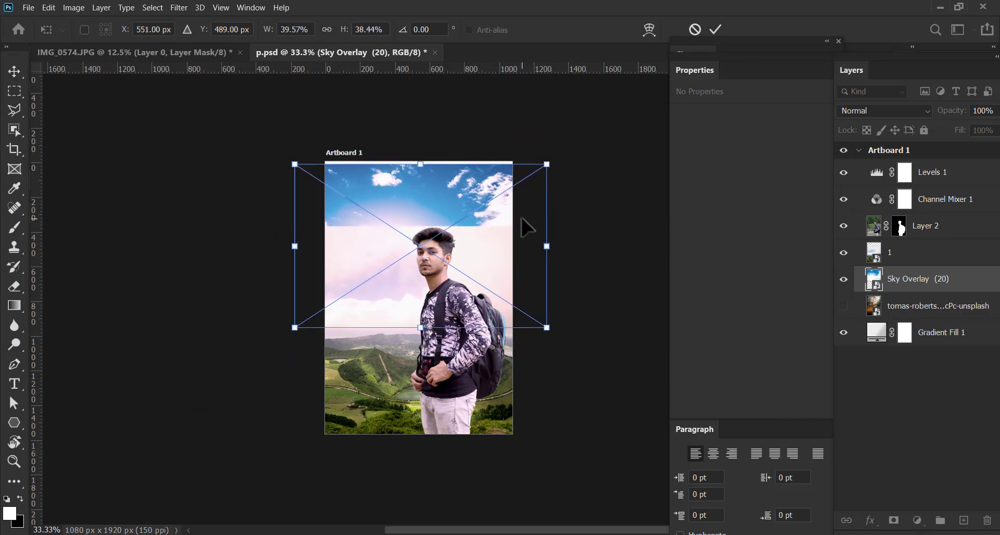
drag(519, 218, 527, 211)
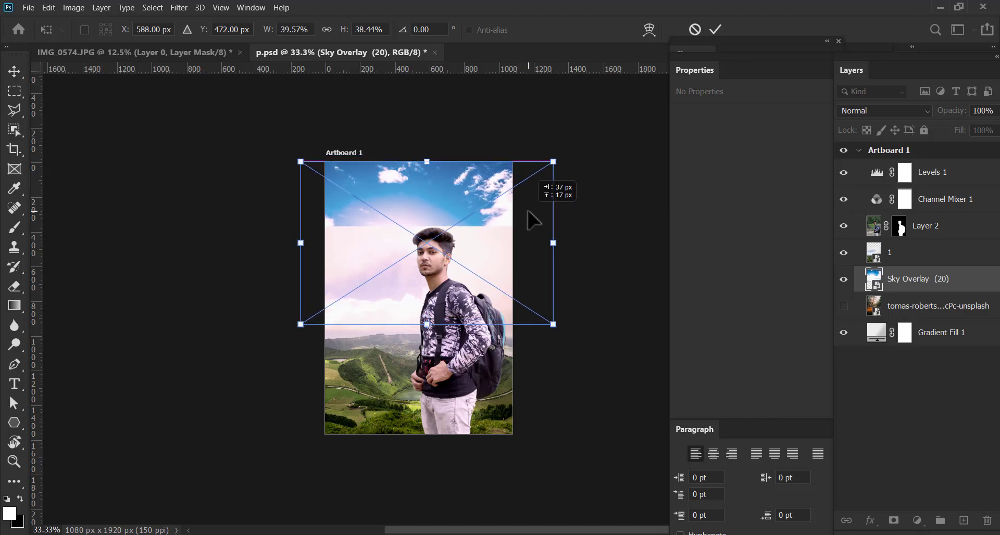
drag(552, 322, 537, 314)
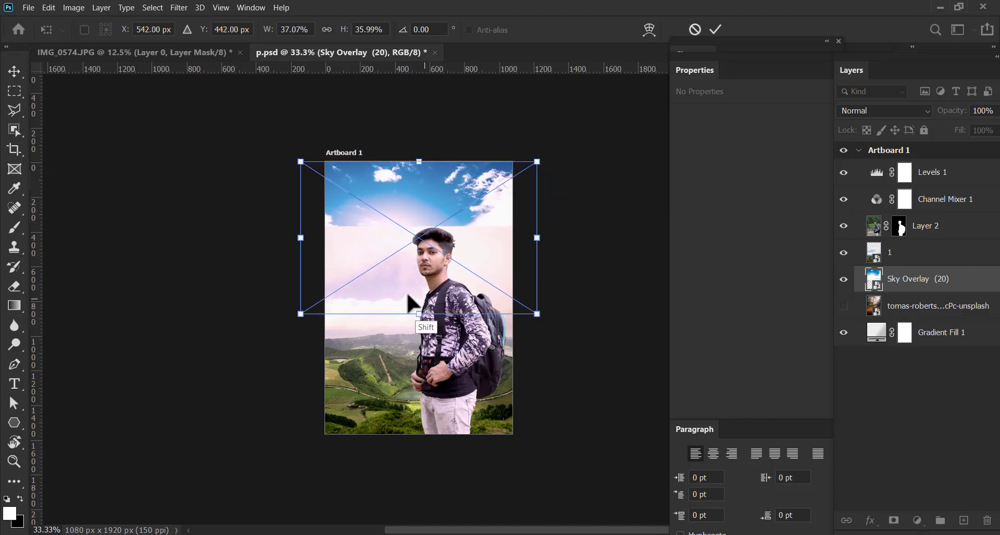
click(713, 33)
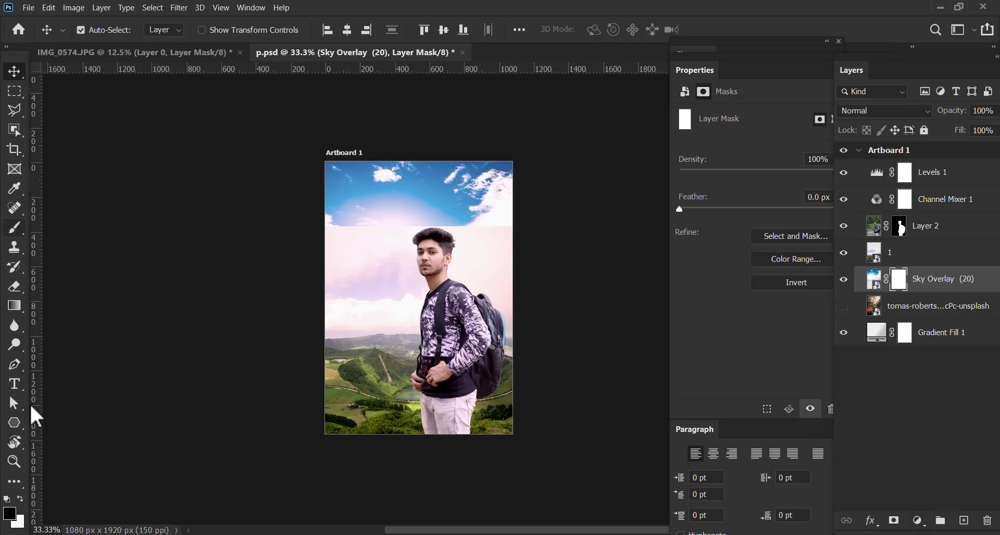
Set up the Soft Round brush at 35 px with 68% opacity and 62% flow for mask painting
click(28, 230)
click(85, 35)
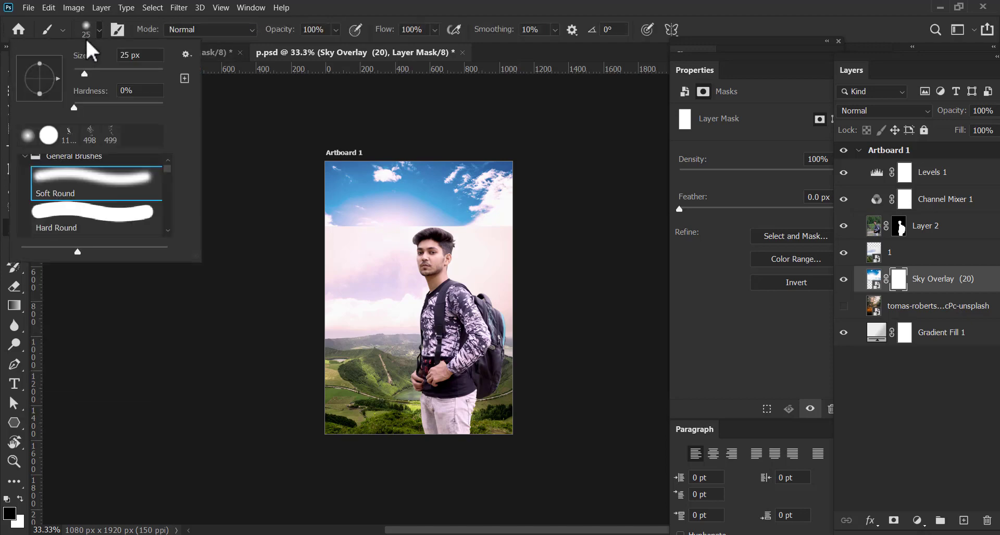
click(57, 175)
click(403, 2)
click(336, 32)
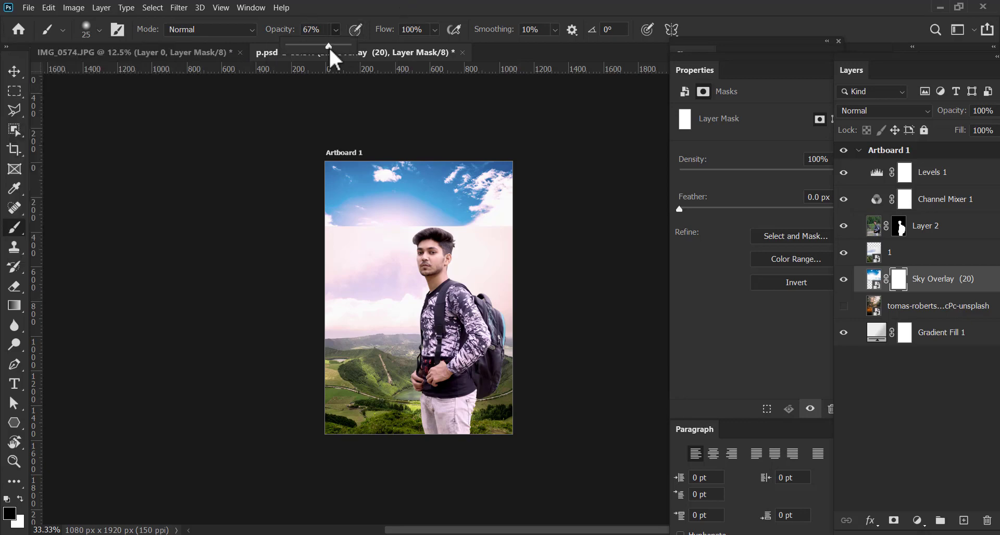
drag(329, 46, 330, 45)
click(434, 30)
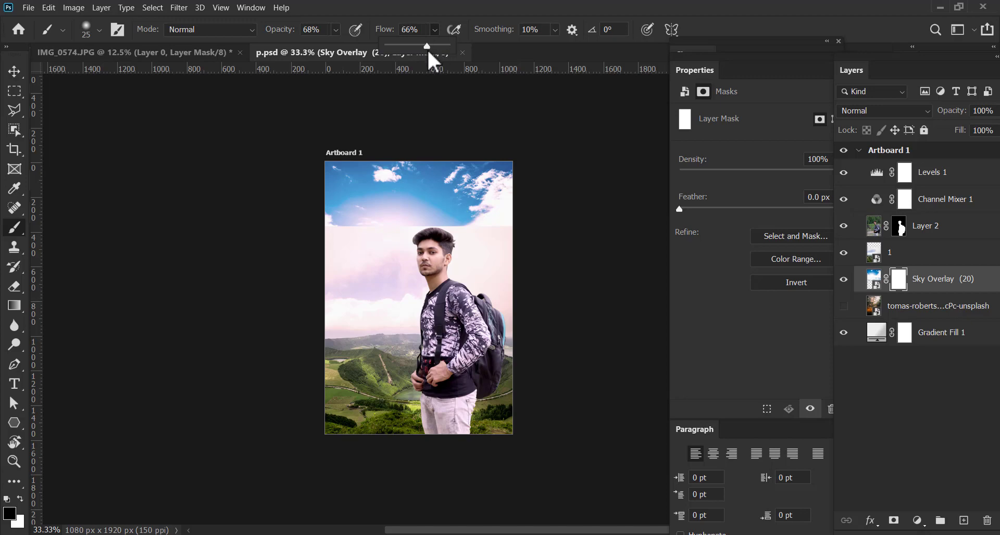
drag(427, 48, 425, 49)
key(ctrl+plus)
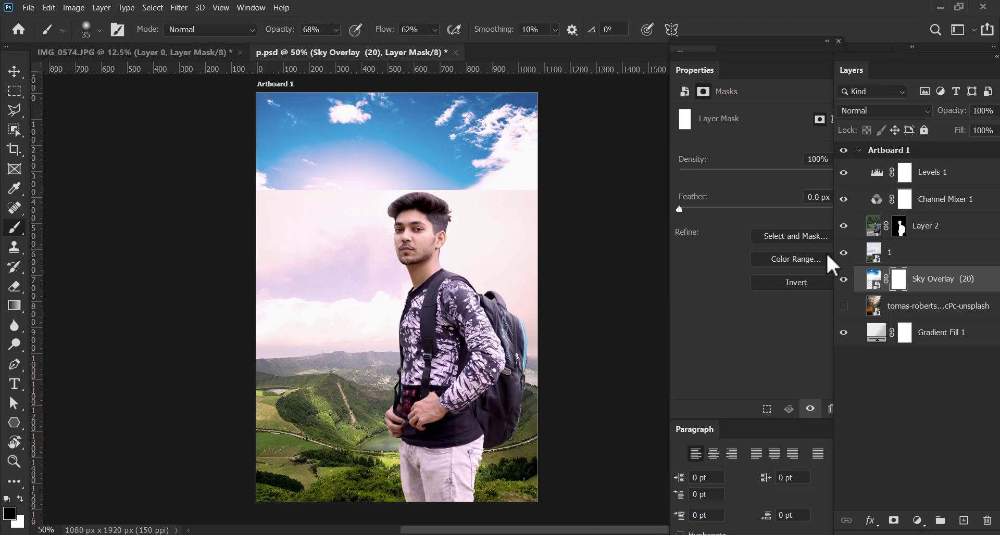
Unlink the mask of Sky Overlay (20) and add a layer mask to the landscape layer 1
click(880, 280)
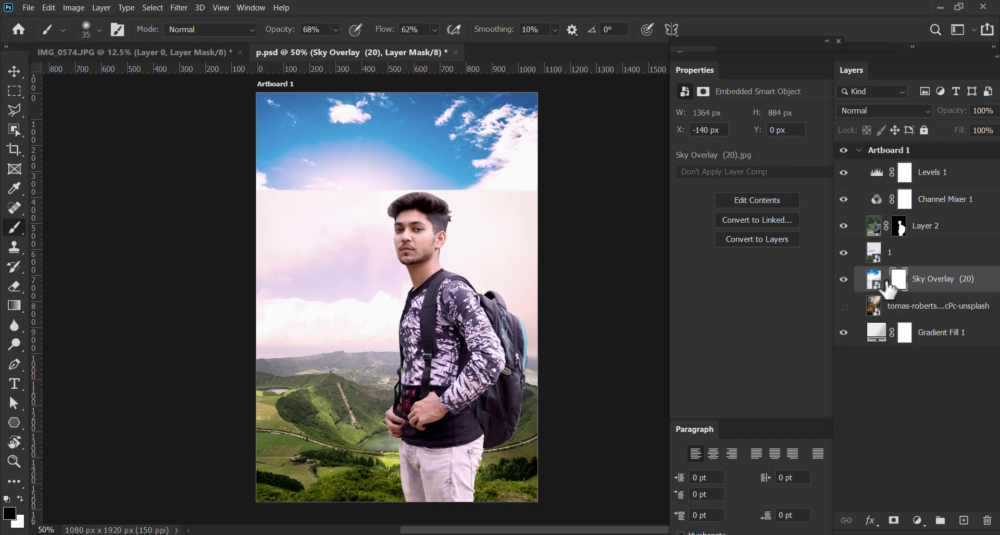
key(ctrl+comma)
key(ctrl+comma)
click(844, 253)
click(843, 253)
click(901, 257)
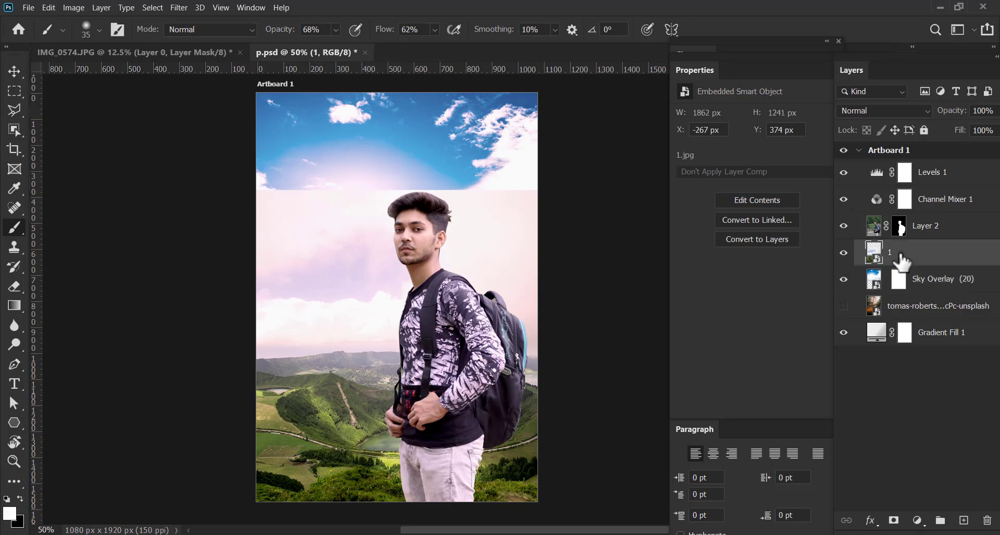
click(893, 521)
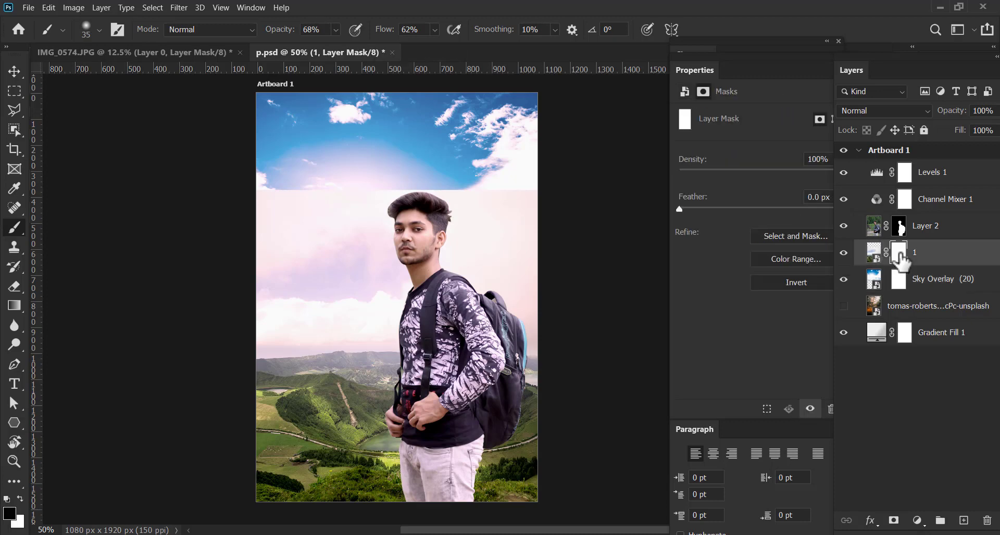
Enlarge the brush to 250 px and paint black on layer 1's mask along its hard upper edge to blend the two skies
key(bracketright)
key(bracketright)
key(bracketright)
key(bracketright)
key(bracketright)
key(bracketright)
key(bracketright)
key(bracketright)
key(bracketright)
mouse_move(256, 202)
mouse_down()
mouse_move(290, 190)
mouse_move(267, 208)
mouse_move(424, 139)
mouse_move(514, 192)
mouse_move(495, 190)
mouse_up()
key(bracketright)
key(bracketright)
key(bracketright)
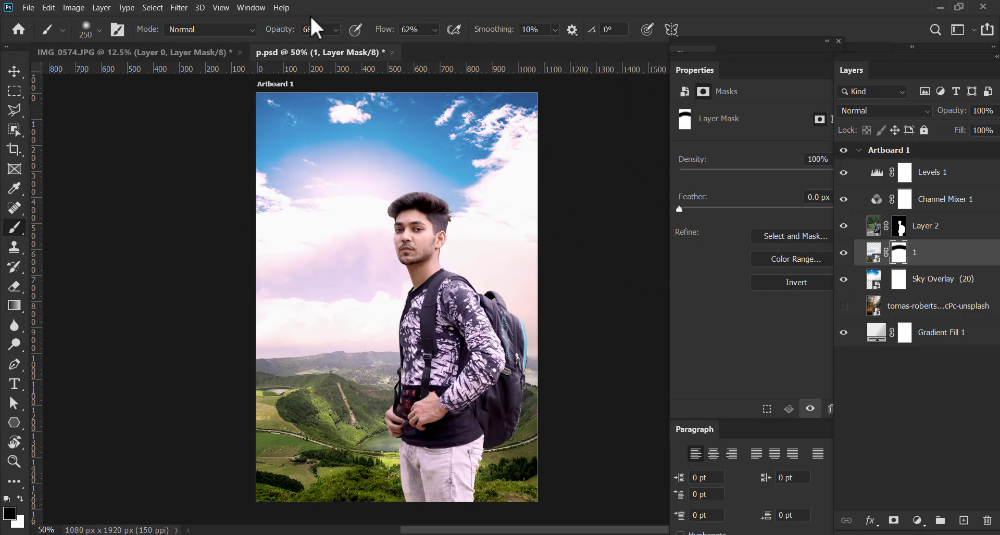
Soften the sky transition on layer 1's mask with a 500 px brush at 22% opacity and 22% flow
click(336, 30)
click(434, 29)
key(bracketright)
key(bracketright)
key(bracketright)
key(bracketright)
key(bracketright)
key(bracketright)
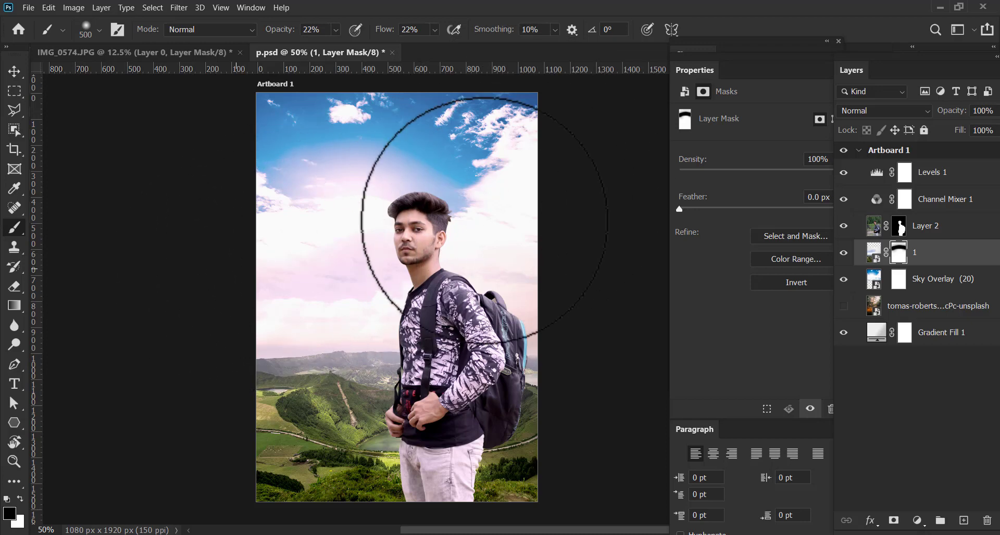
Scale Layer 2, the man, to 87.32% and reposition him at the lower right of the artboard
click(14, 70)
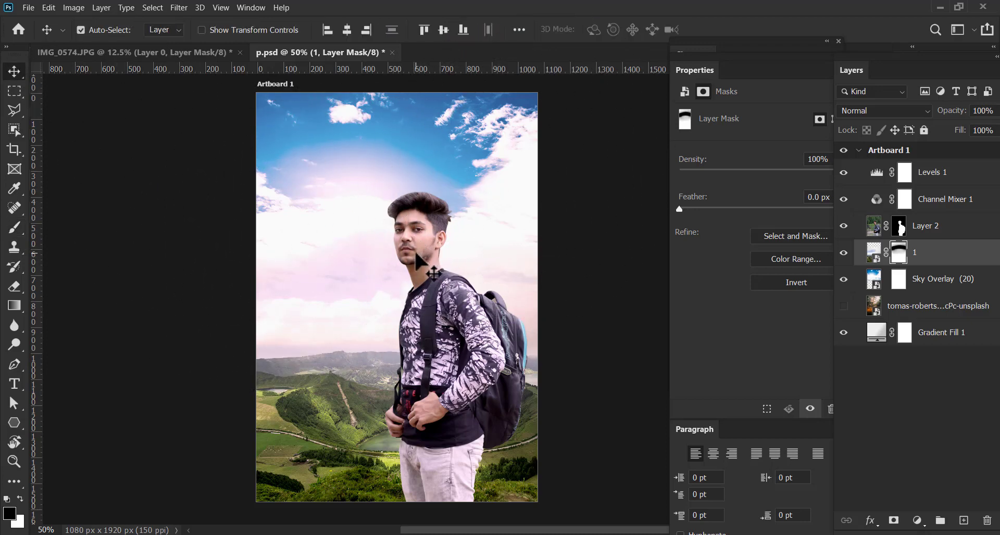
key(ctrl+minus)
drag(462, 316, 453, 290)
click(453, 311)
key(ctrl+t)
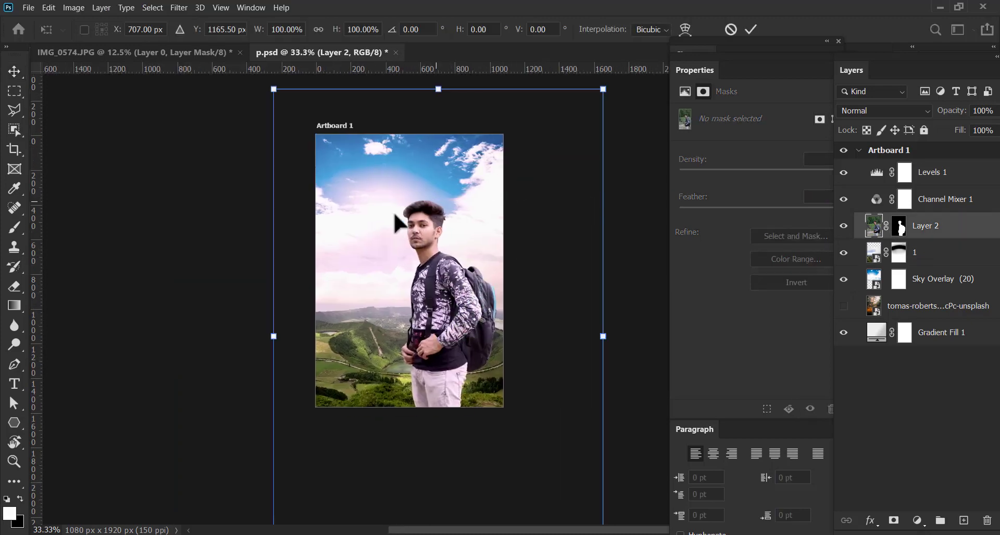
drag(603, 89, 560, 152)
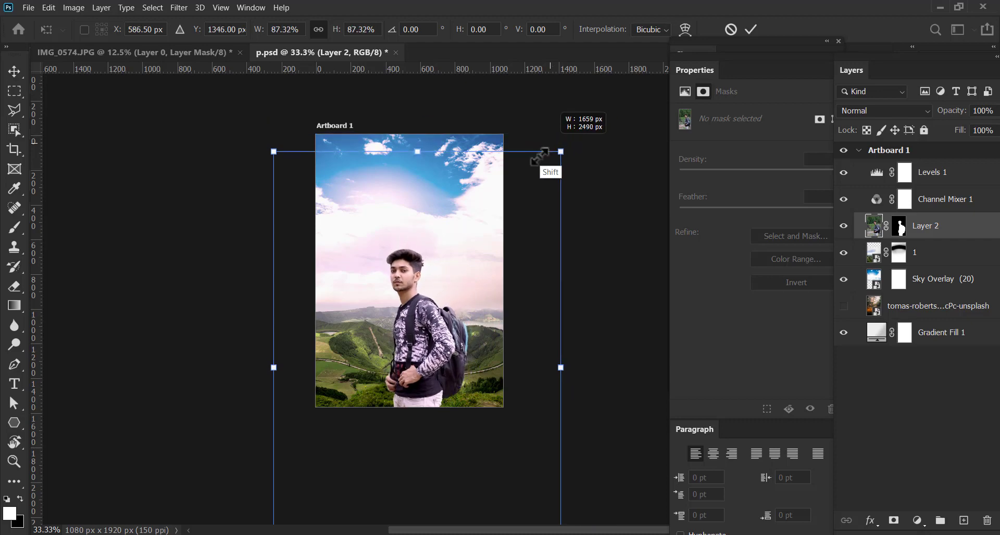
mouse_move(434, 309)
mouse_down()
mouse_move(458, 258)
mouse_move(439, 313)
mouse_move(452, 317)
mouse_up()
key(Return)
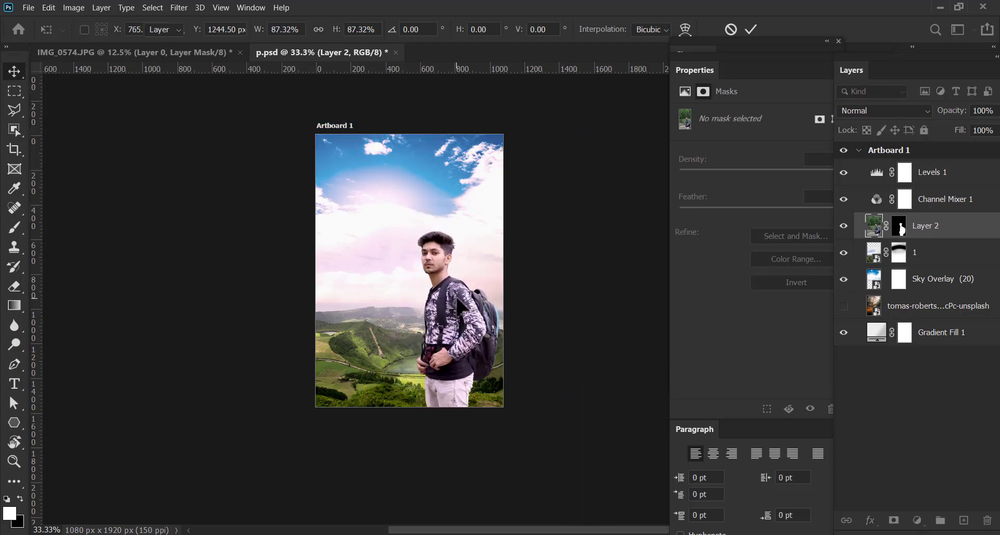
key(ctrl+plus)
drag(486, 264, 475, 231)
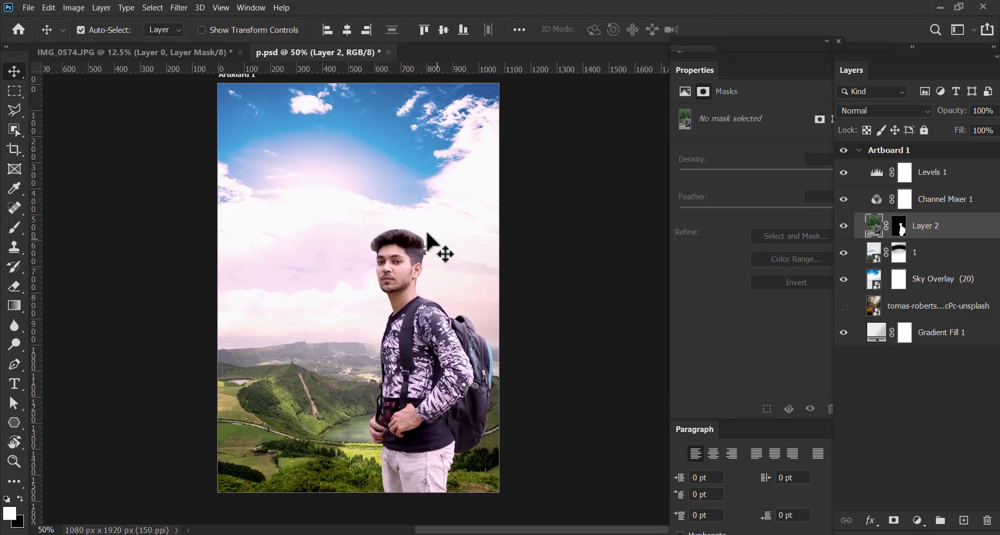
click(186, 15)
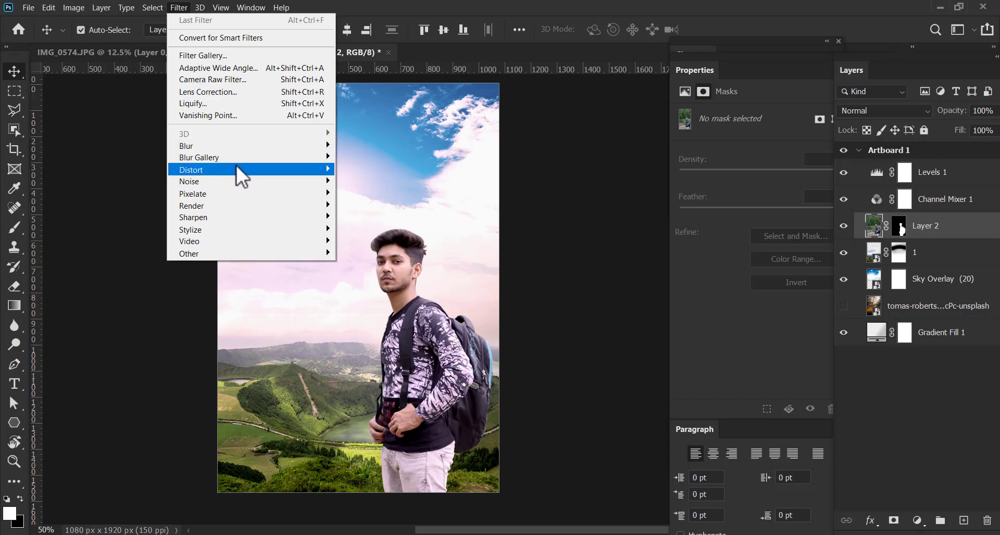
mouse_move(236, 167)
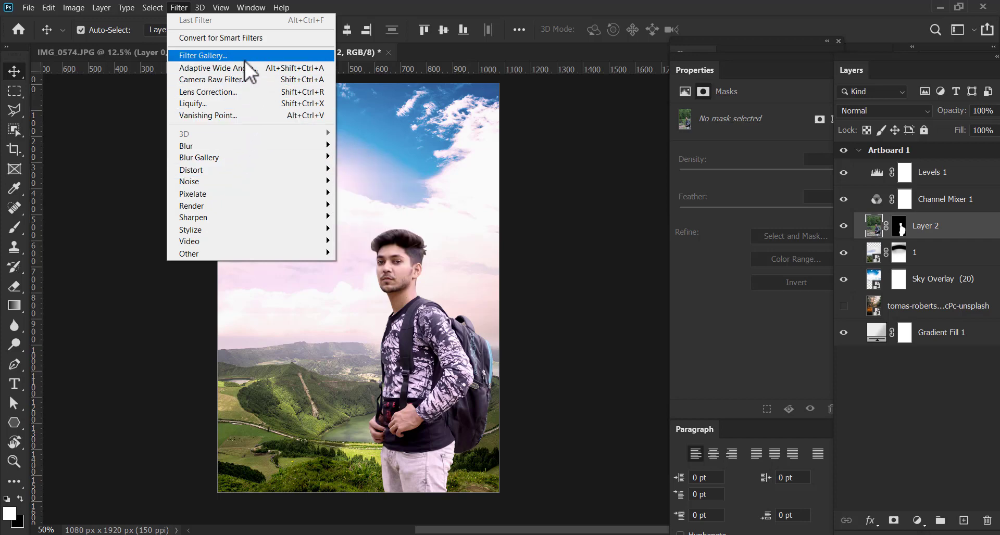
click(243, 85)
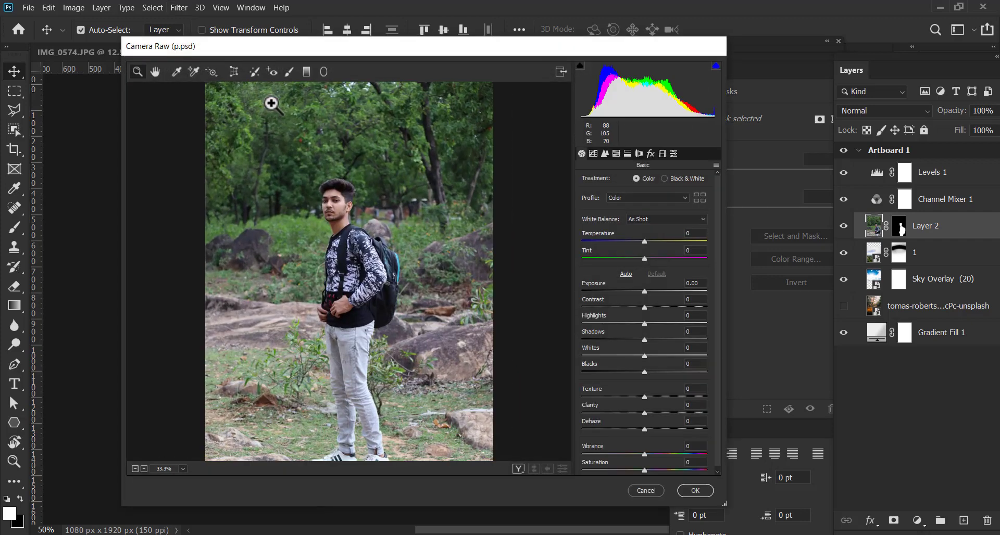
click(646, 491)
Group all layers from Levels 1 down to Gradient Fill 1 and duplicate the group
click(951, 182)
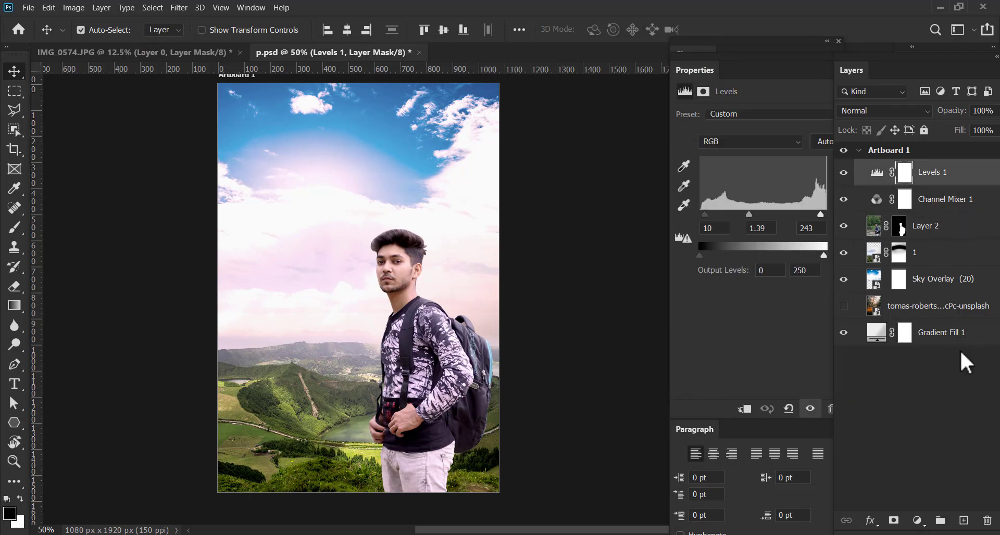
shift+click(973, 337)
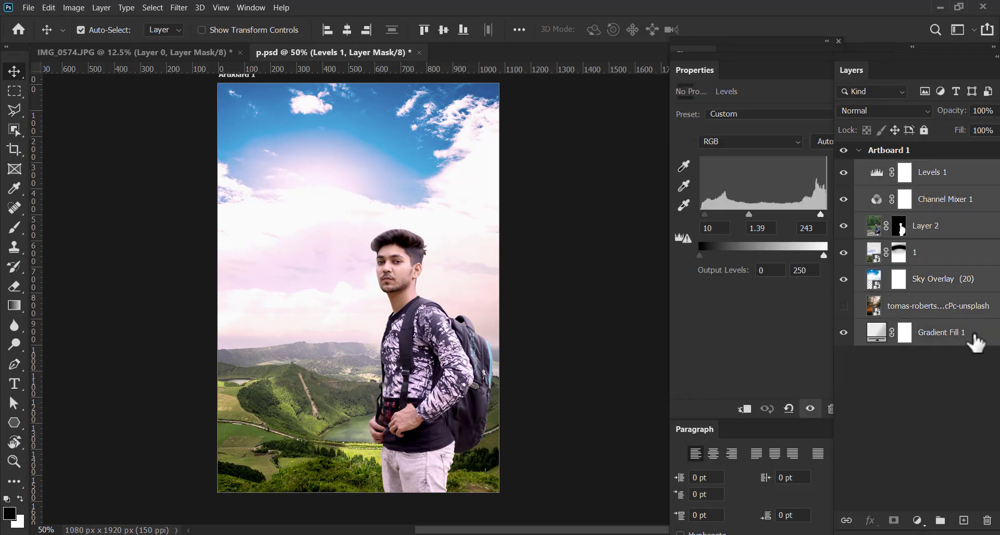
drag(953, 341, 939, 521)
drag(916, 181, 964, 521)
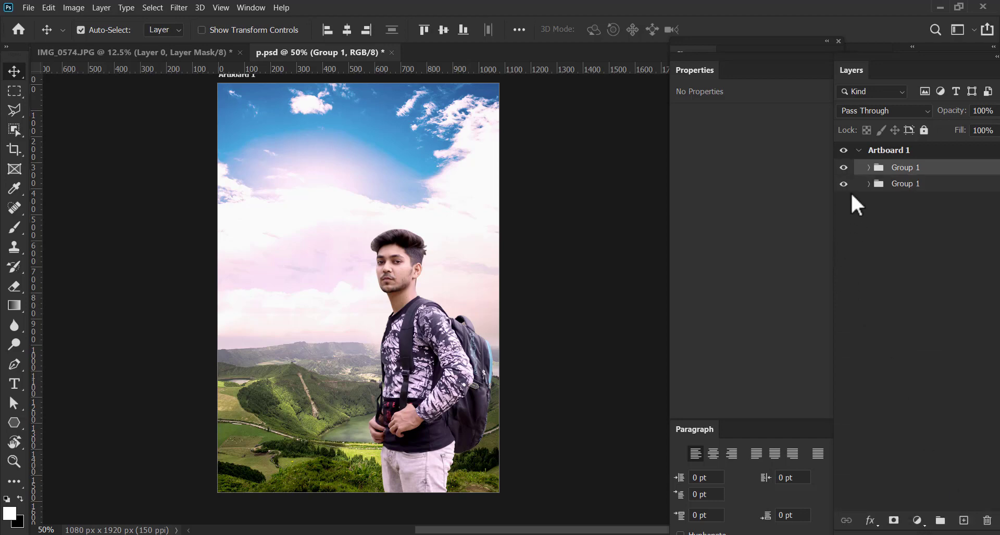
Hide the lower Group 1 and merge all layers inside the upper Group 1 into a single layer
click(868, 169)
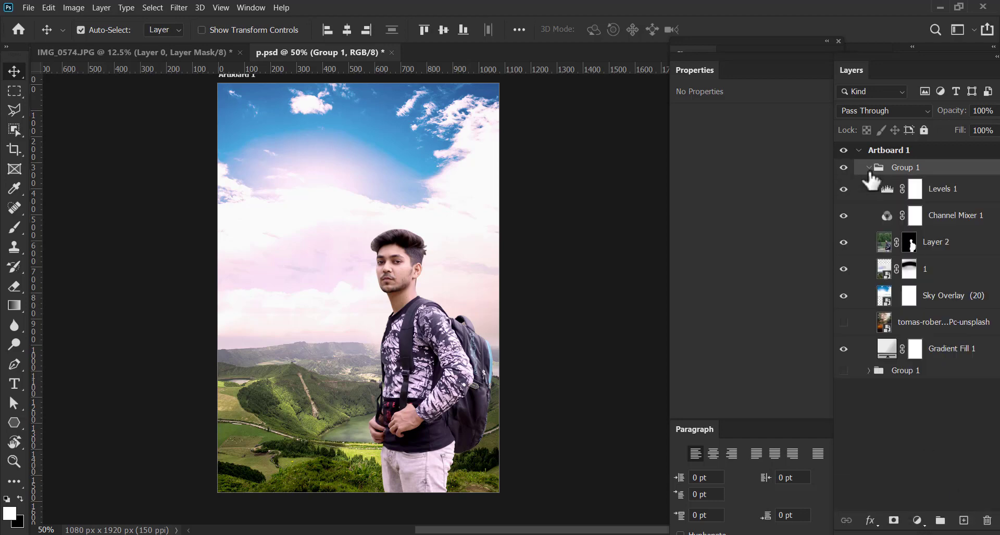
click(930, 195)
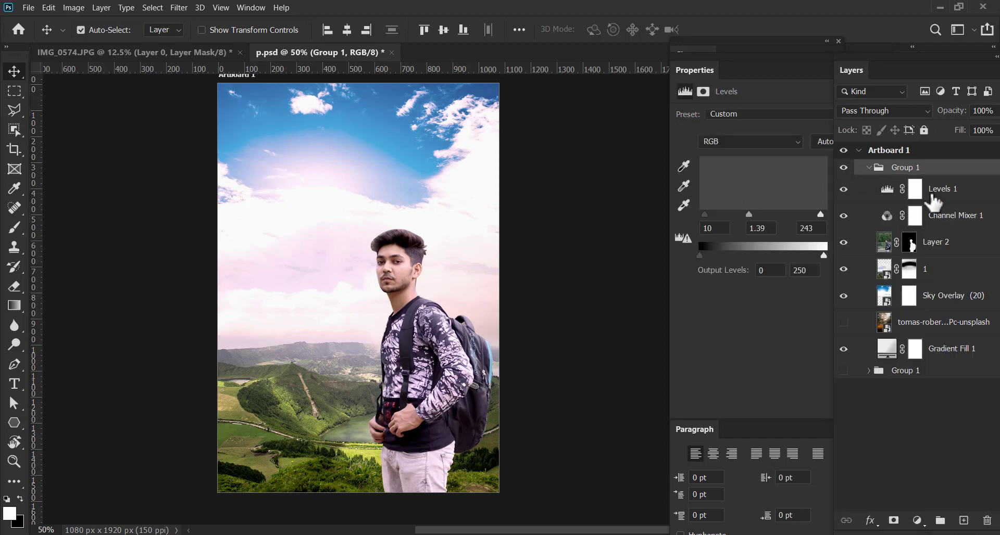
shift+click(953, 348)
right_click(949, 227)
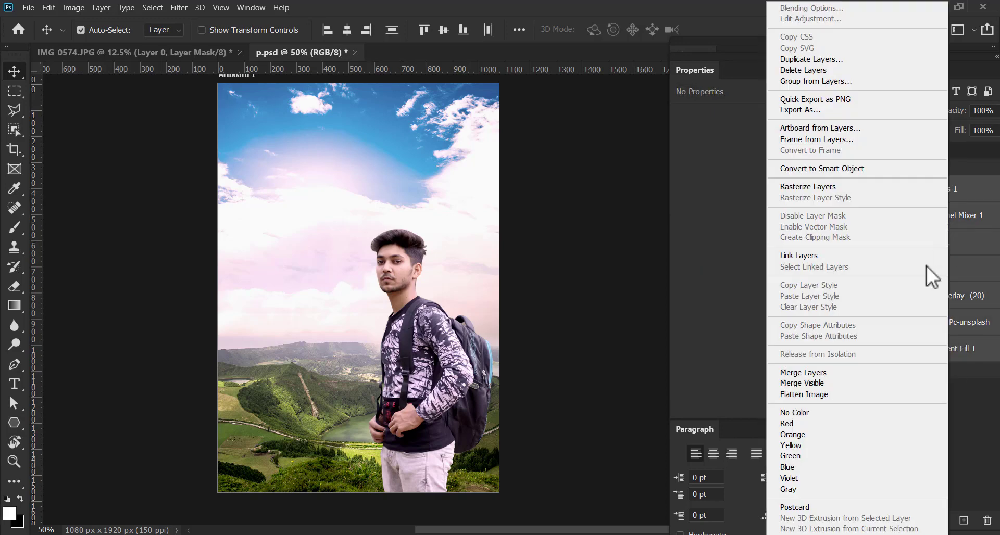
click(799, 371)
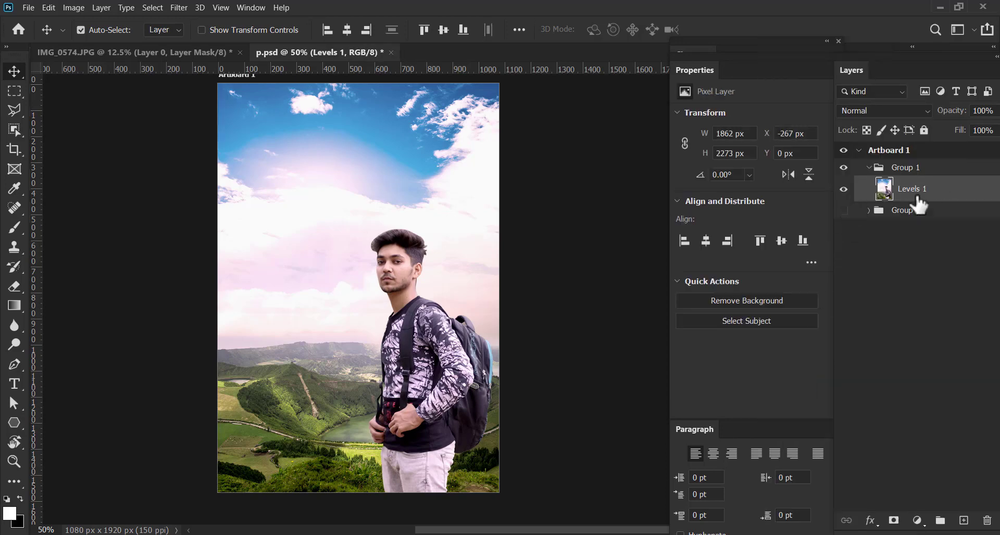
click(844, 189)
click(844, 189)
click(845, 190)
click(844, 189)
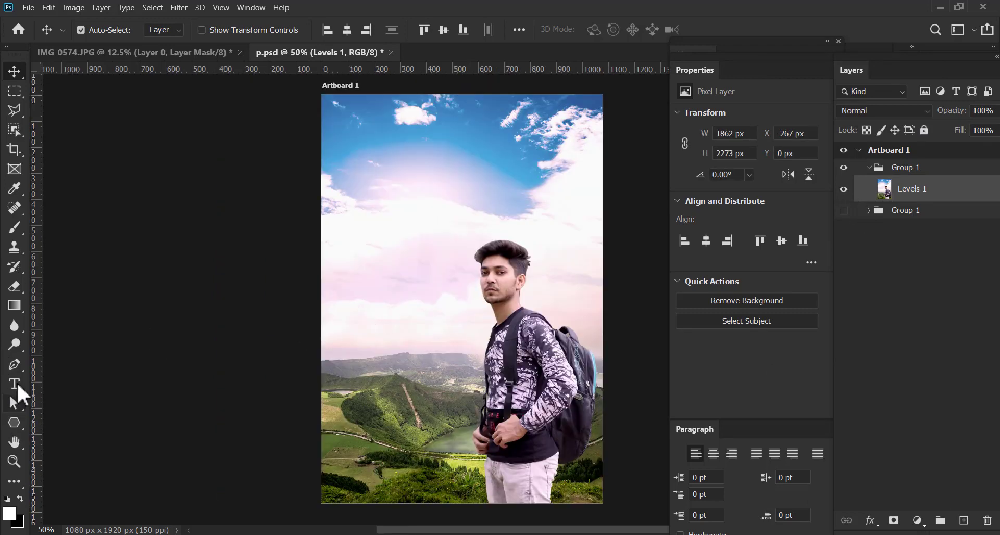
Add the text "FREEDOM" in black 60 pt Geometr212 BkCn BT Heavy over the upper sky
click(18, 384)
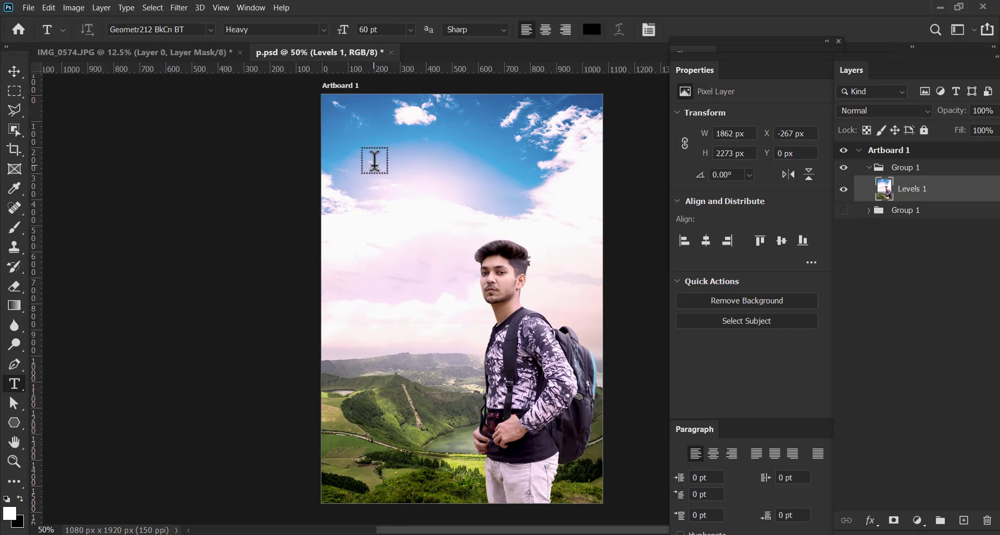
click(375, 162)
text(FREE)
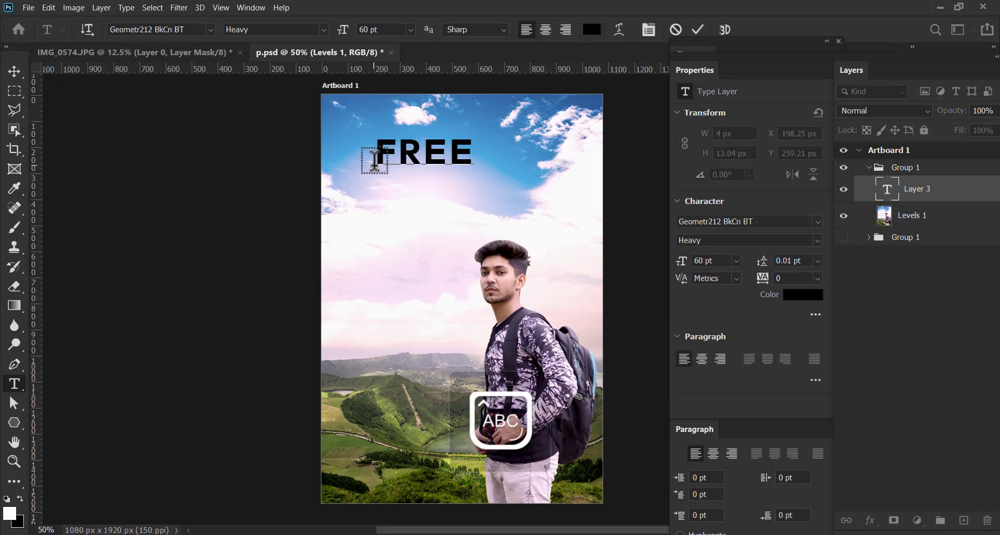
text(DOM)
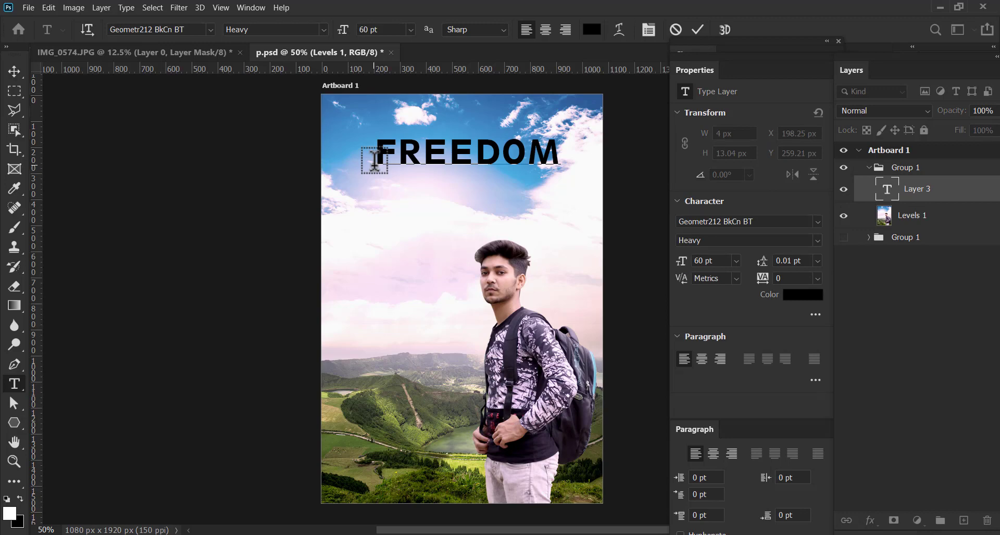
click(696, 32)
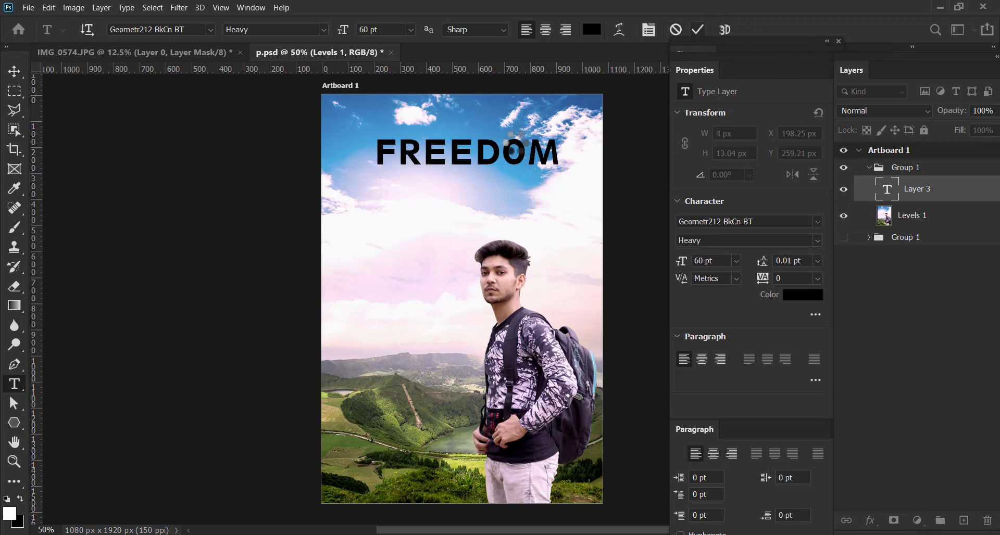
Duplicate the FREEDOM text just below the original and change the copy's wording to "from"
click(13, 79)
drag(459, 153, 455, 204)
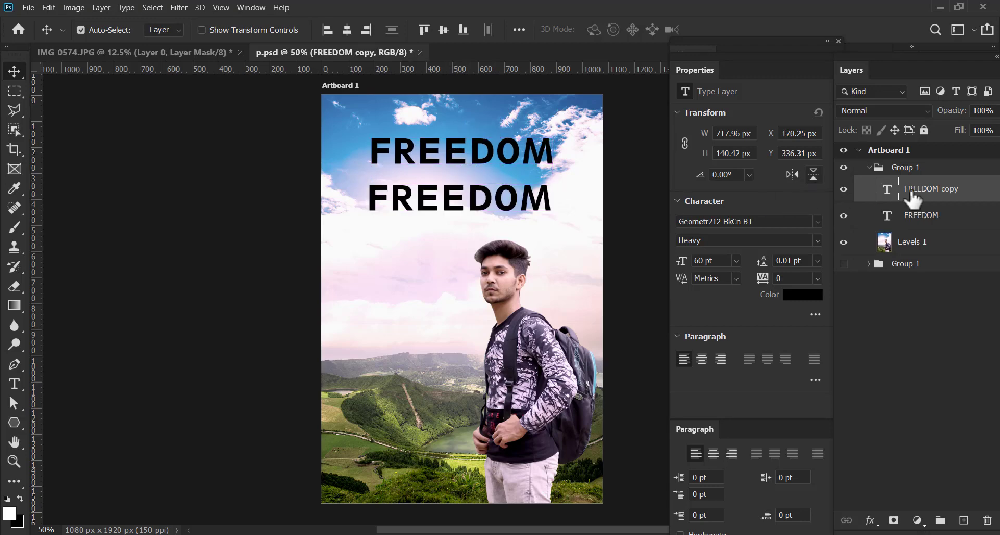
double_click(892, 195)
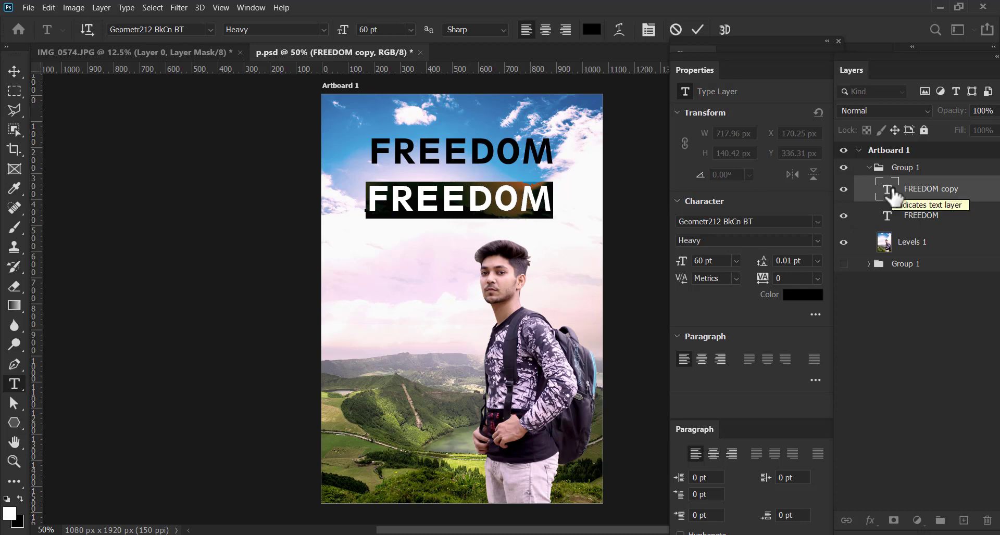
text(FROM)
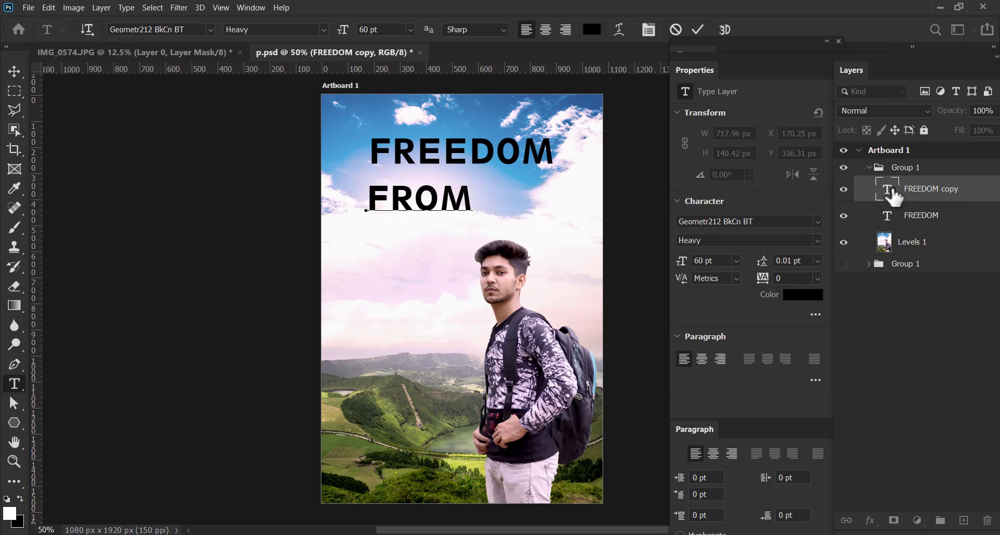
key(BackSpace)
key(BackSpace)
key(BackSpace)
key(BackSpace)
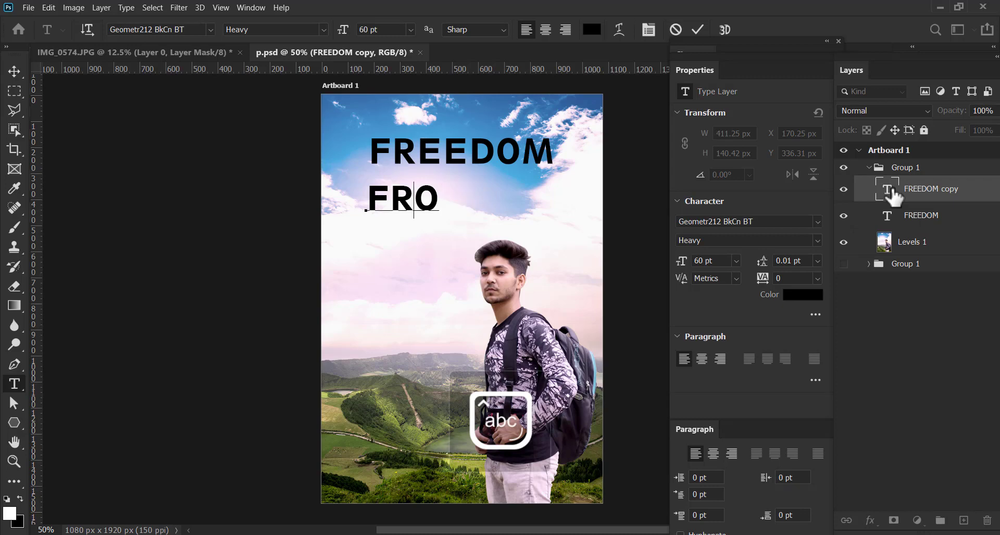
text(fr)
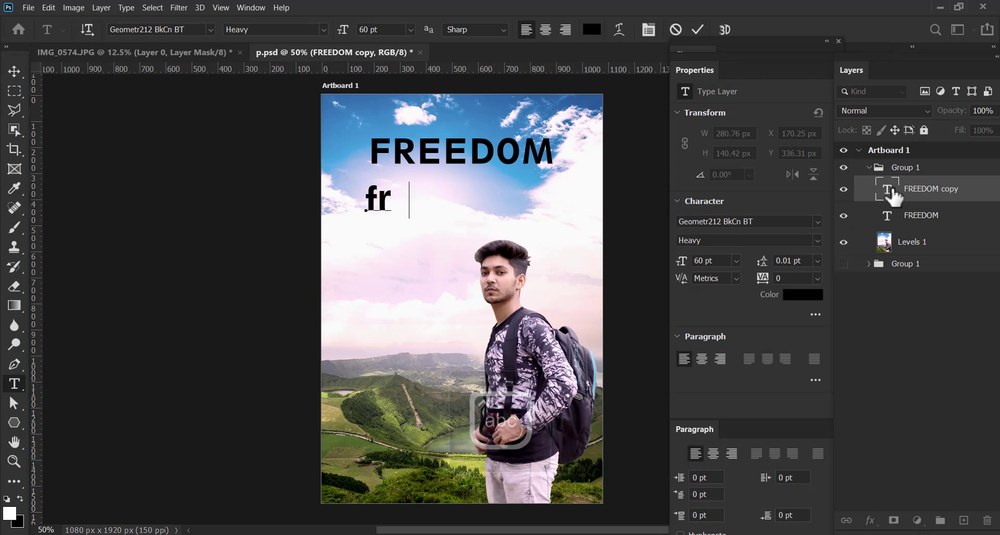
text(om)
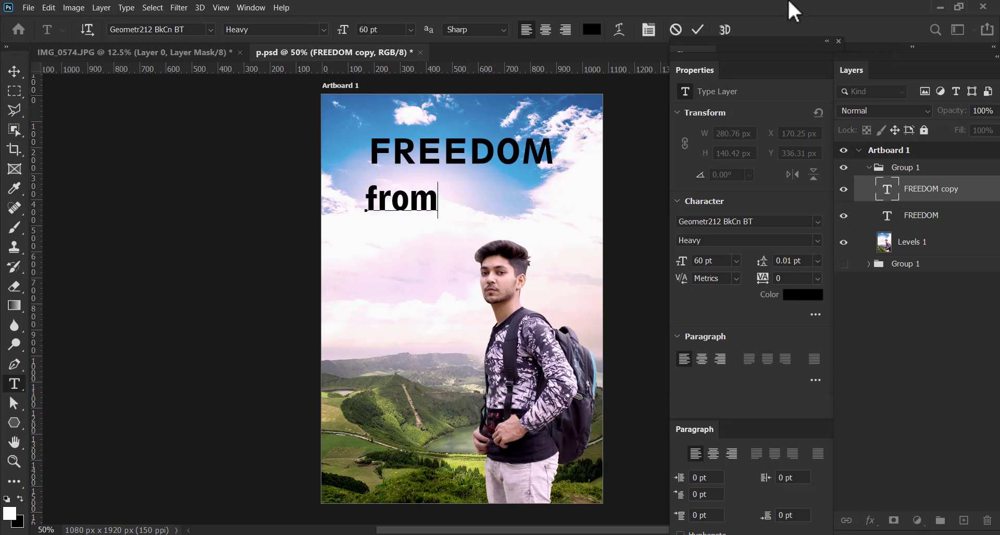
click(698, 30)
Duplicate the "from" text beside the original and change the copy's wording to "The WORK"
key(v)
drag(422, 207, 503, 206)
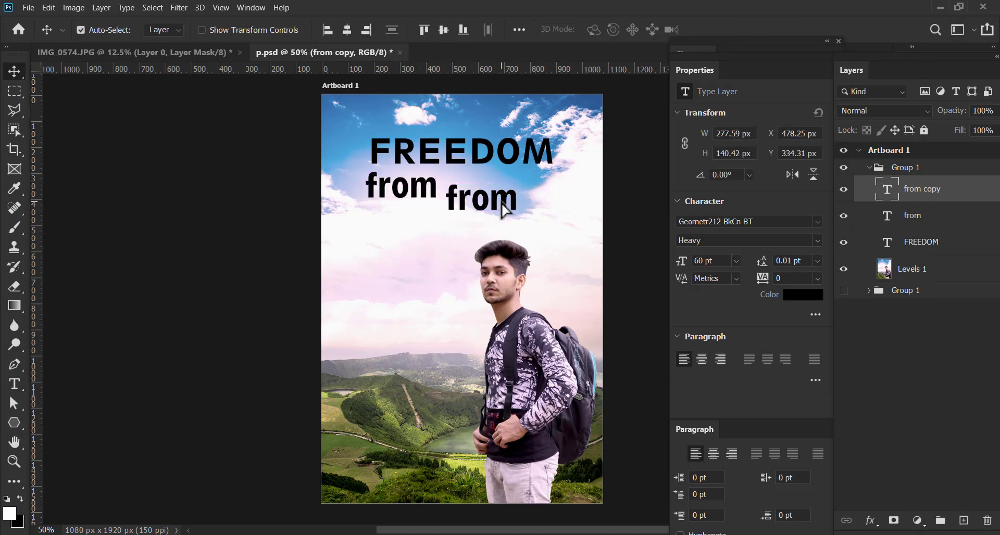
double_click(889, 192)
text(T)
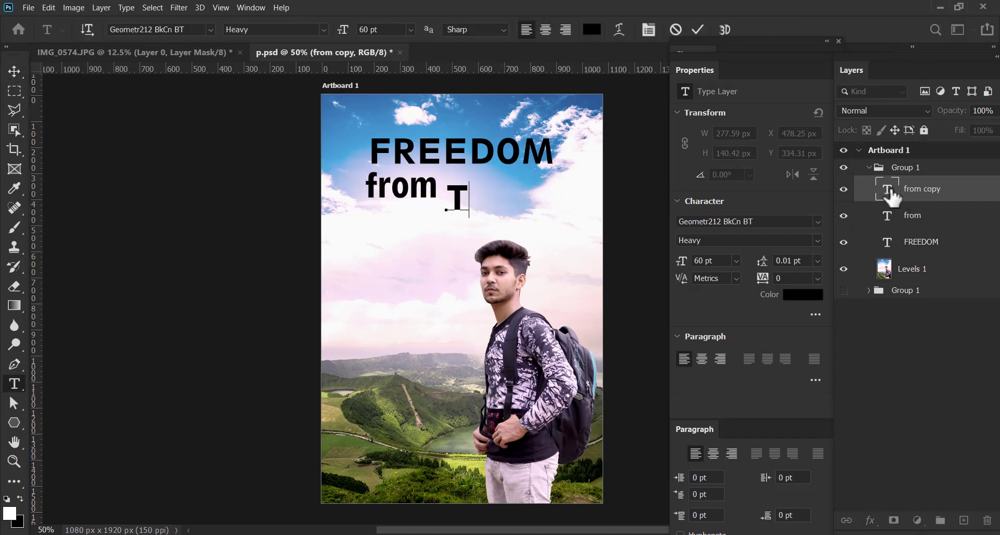
text(he)
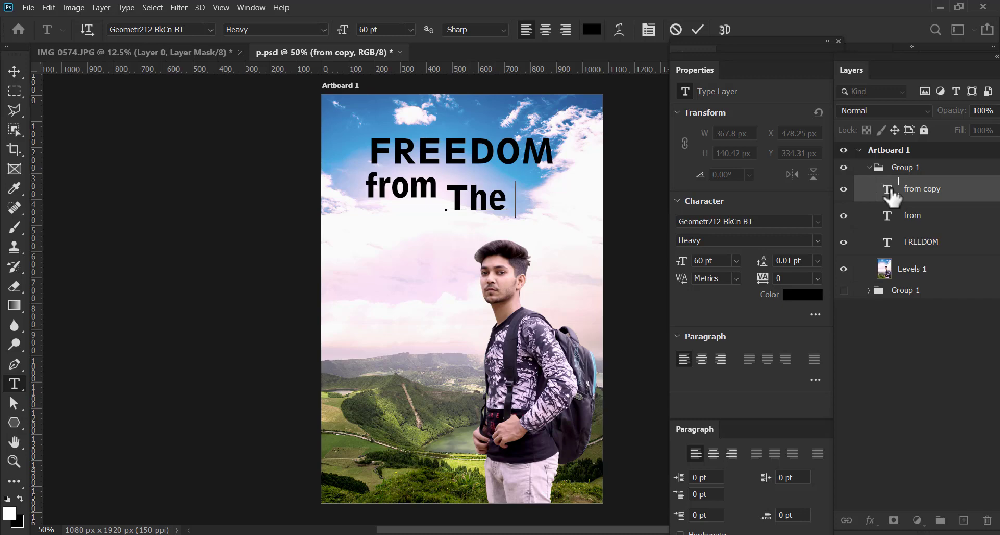
text(WOR)
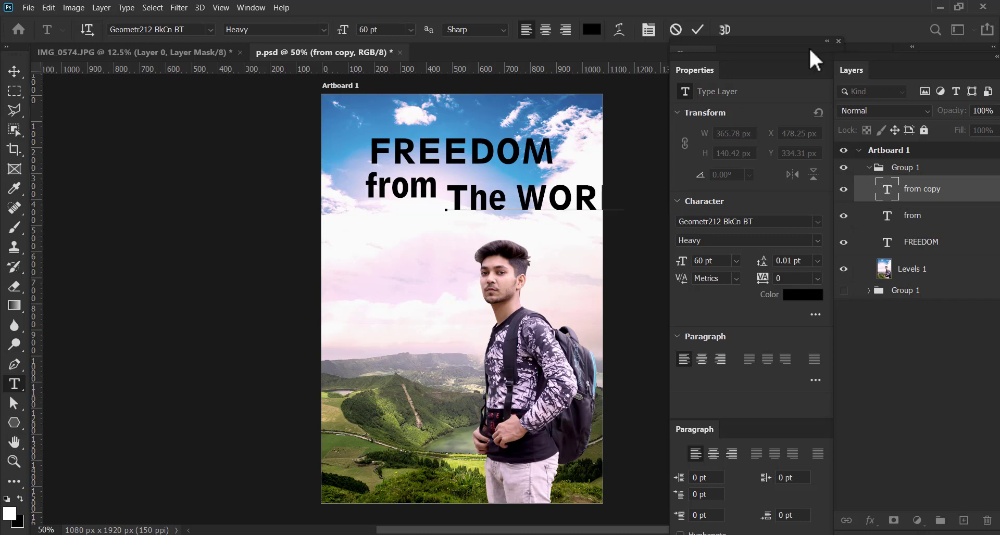
click(14, 72)
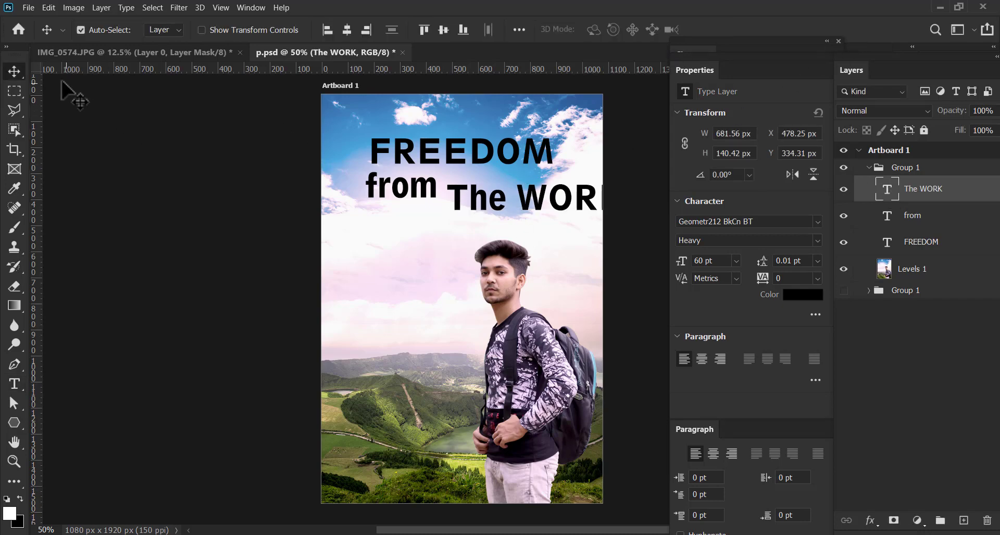
Line up "from" with "The WORK", then move FREEDOM higher, scale it to 116.53% and center it horizontally on the artboard
drag(426, 197, 409, 209)
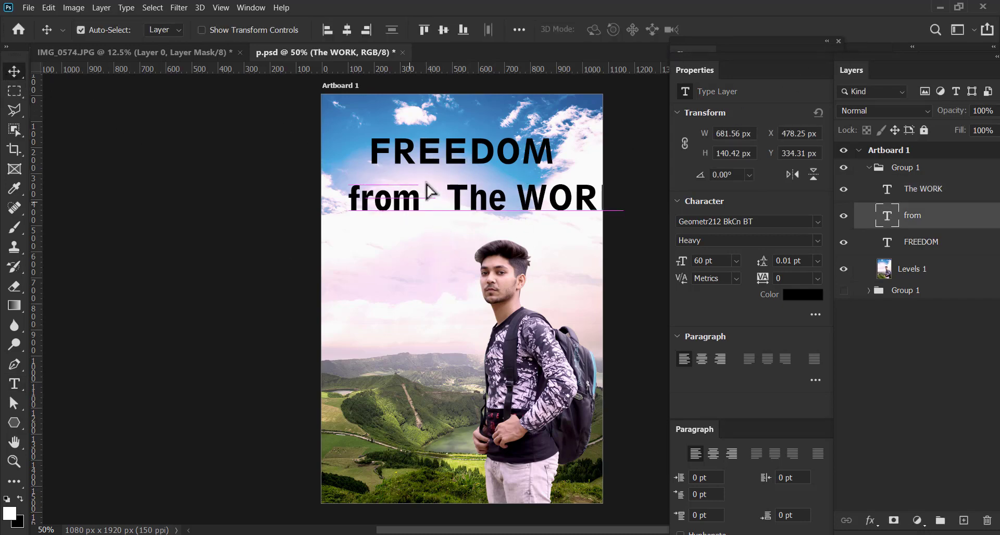
mouse_move(430, 164)
mouse_down()
mouse_move(416, 156)
mouse_move(427, 155)
mouse_up()
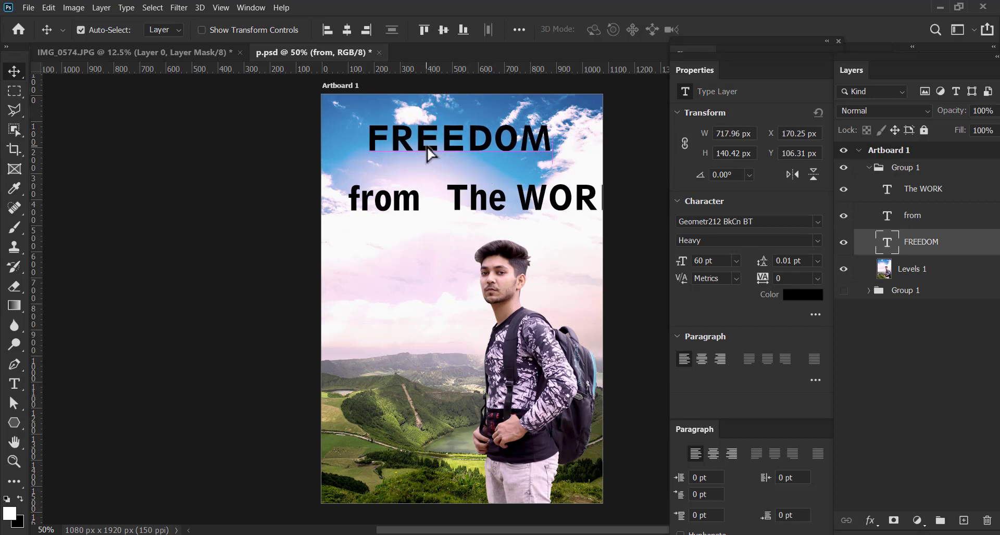
key(ctrl+t)
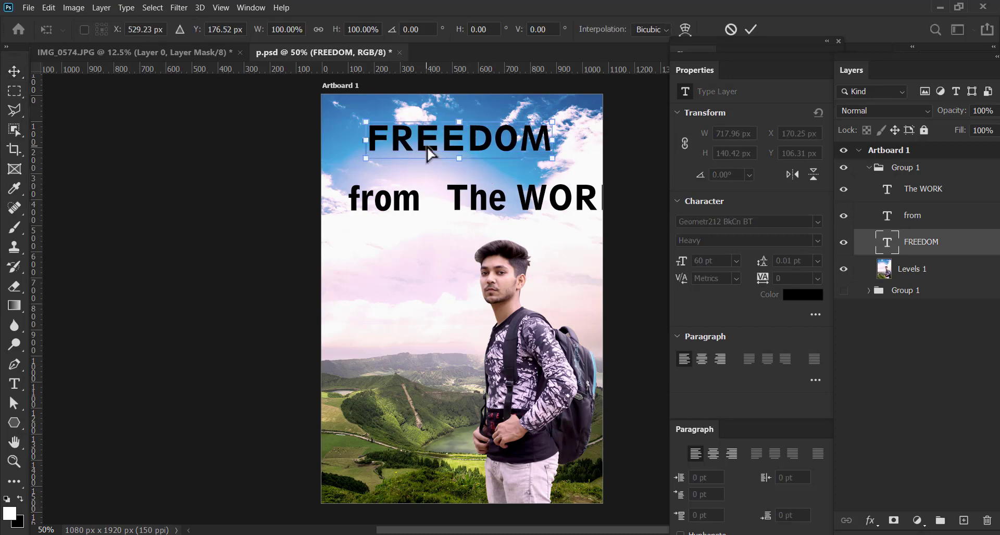
drag(552, 159, 580, 164)
drag(510, 161, 497, 162)
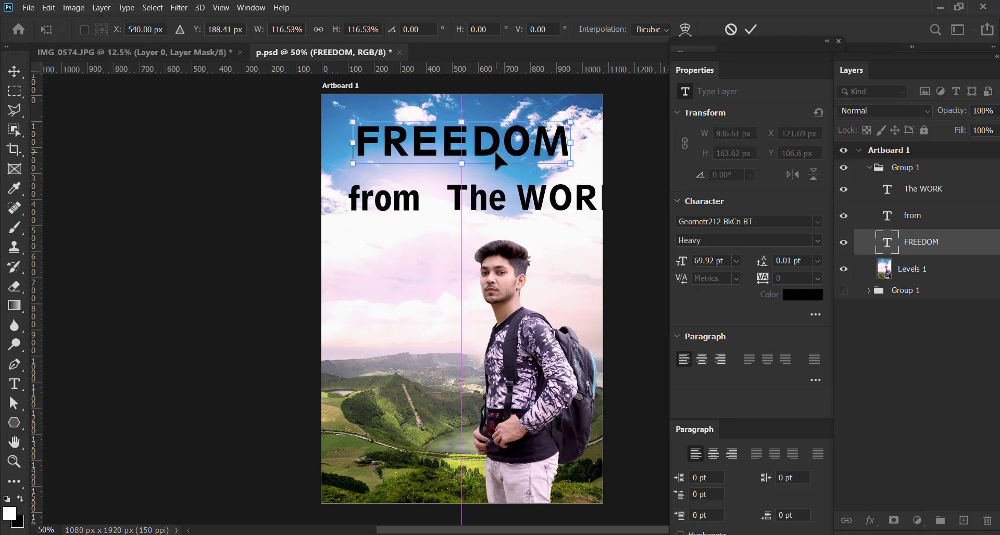
key(Return)
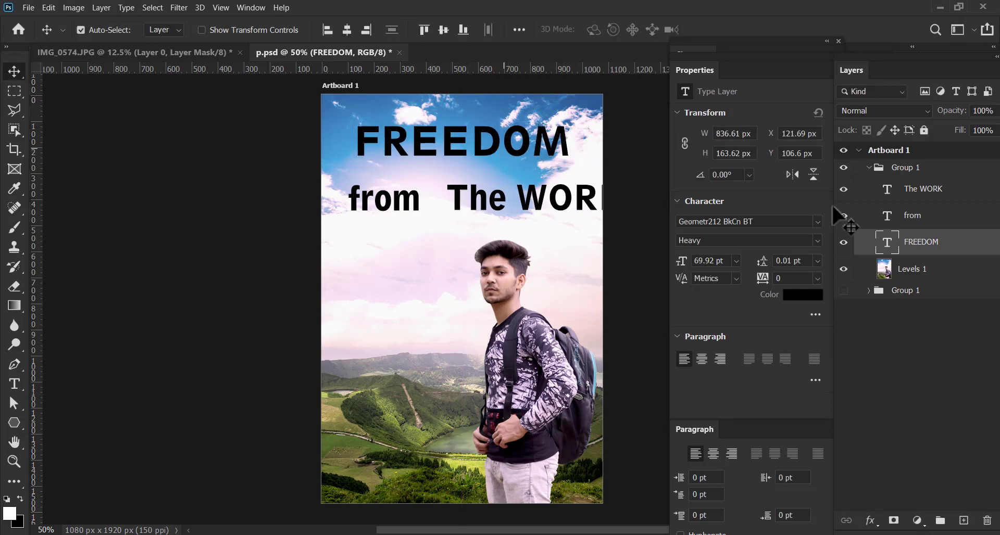
Recolor the FREEDOM text dark blue, #093f70, based on a blue sampled from the sky
double_click(887, 245)
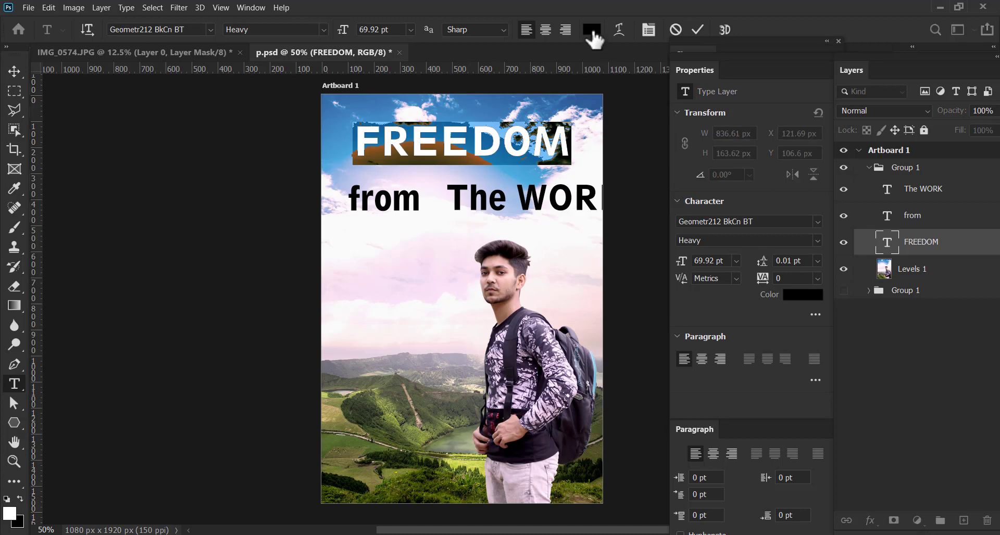
click(592, 29)
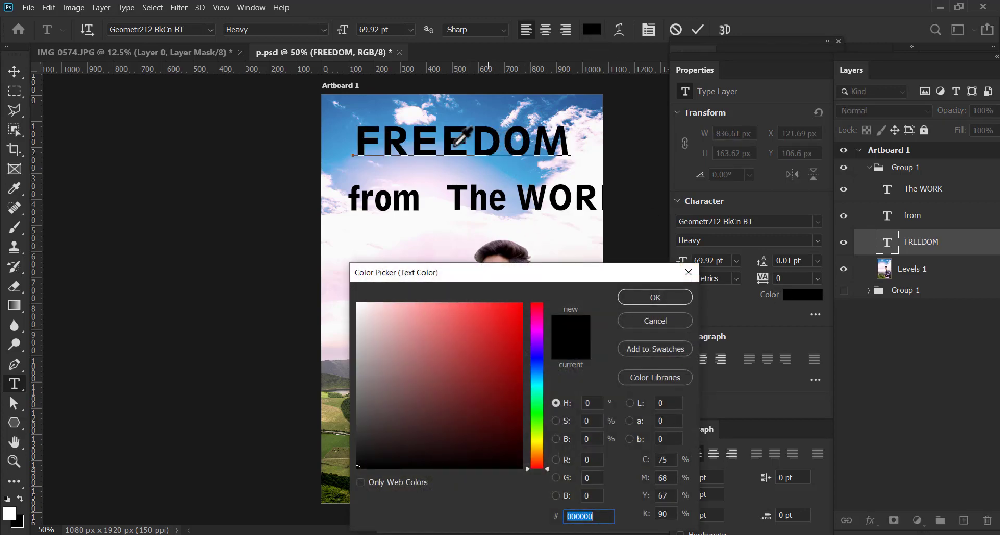
click(381, 114)
drag(478, 348, 511, 396)
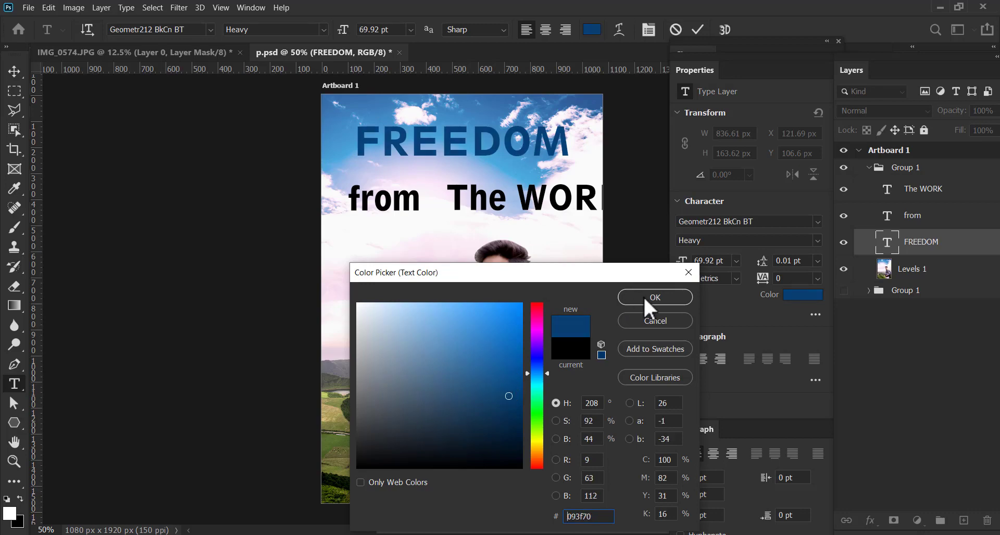
click(644, 297)
click(697, 29)
key(v)
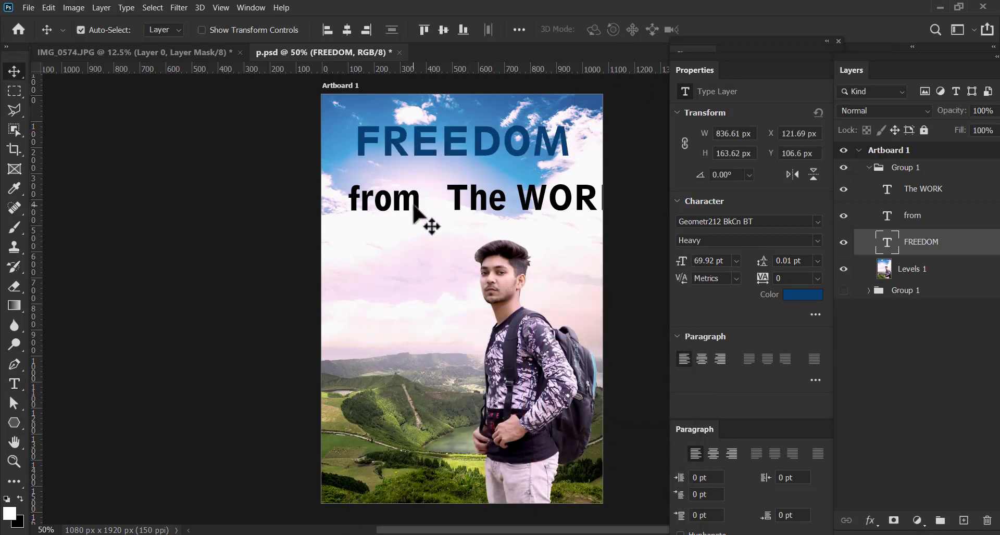
Move the "from" text slightly up toward FREEDOM and change its font to Freestyle Script
drag(419, 201, 445, 187)
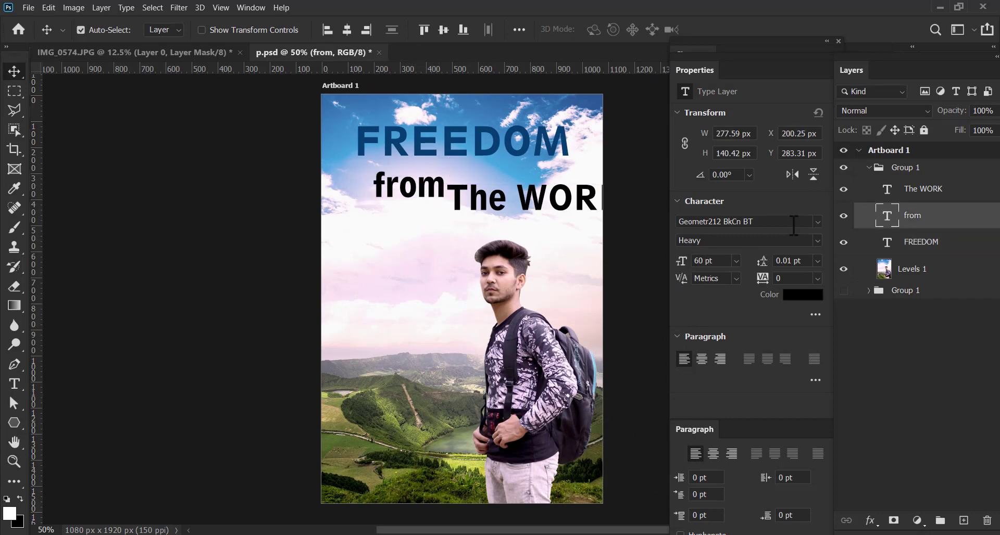
double_click(886, 215)
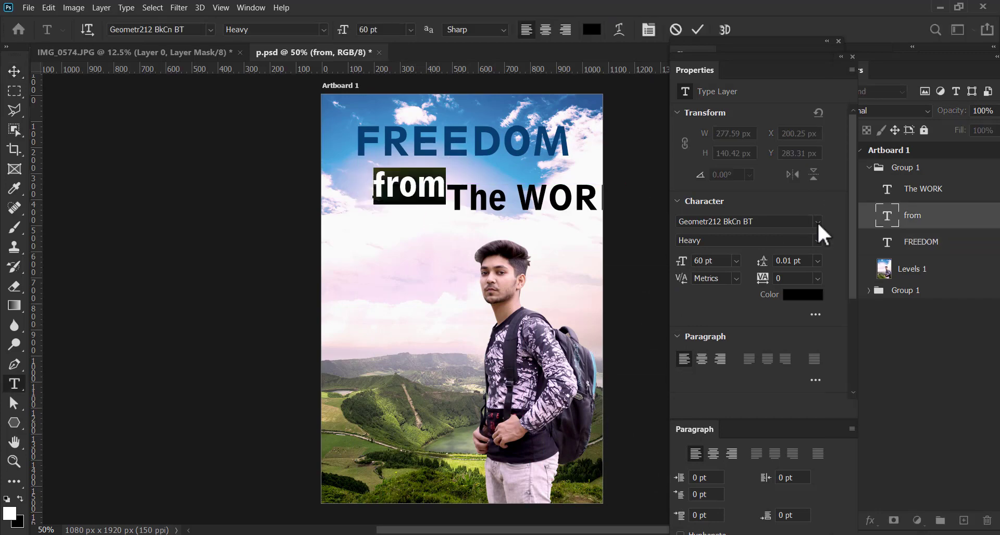
click(818, 223)
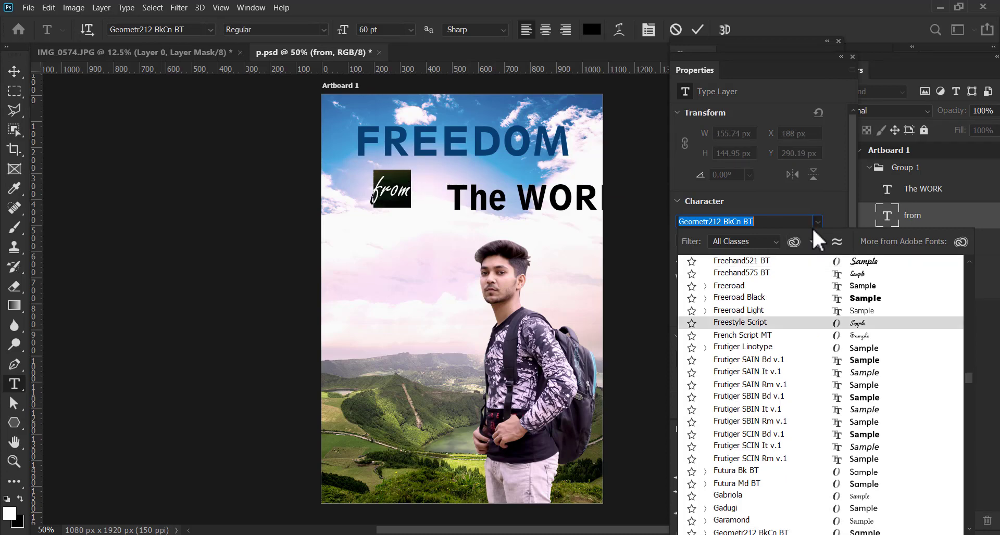
click(802, 322)
click(698, 30)
key(v)
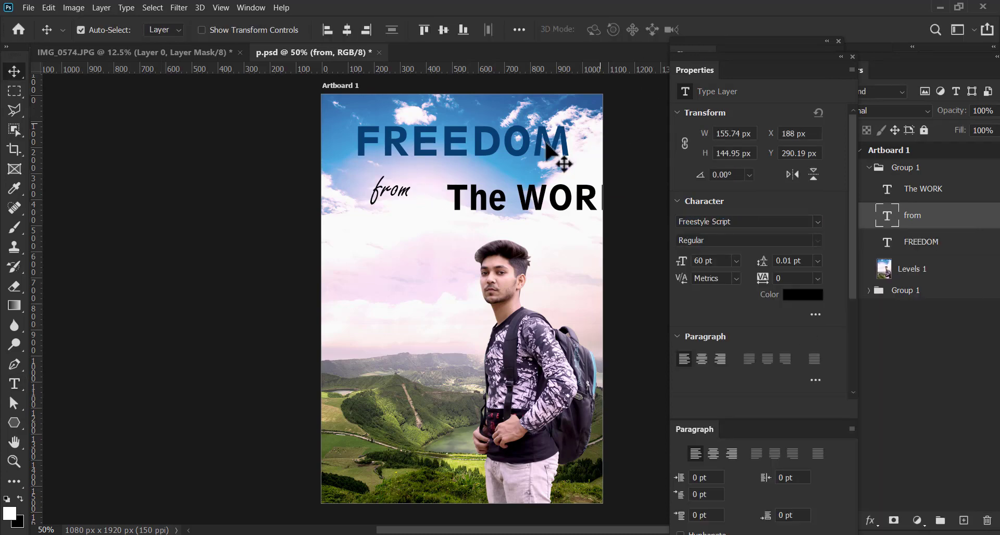
Bring "from" and "The WORK" together beneath FREEDOM, scaling "The WORK" to 74.24% width and 70.10% height
drag(403, 200, 441, 210)
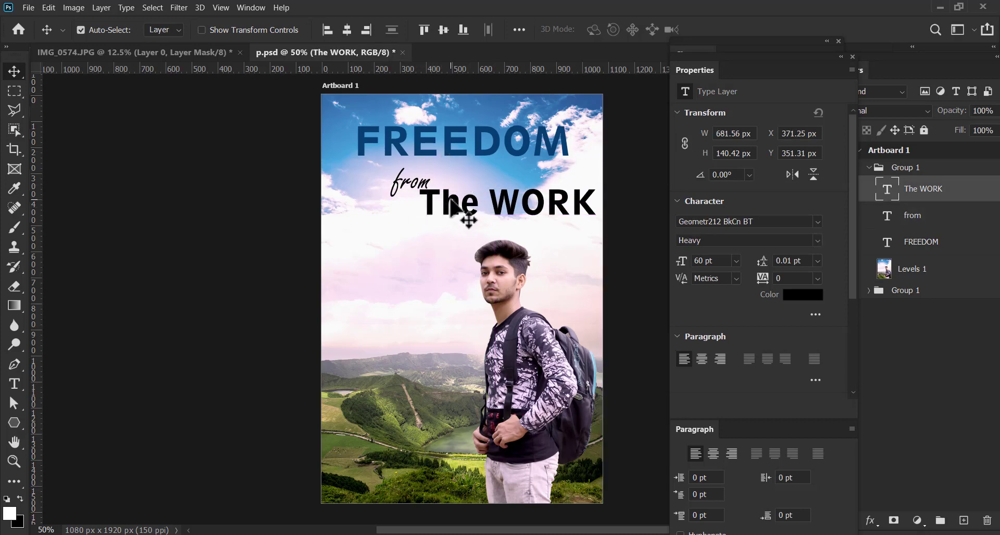
key(ctrl+t)
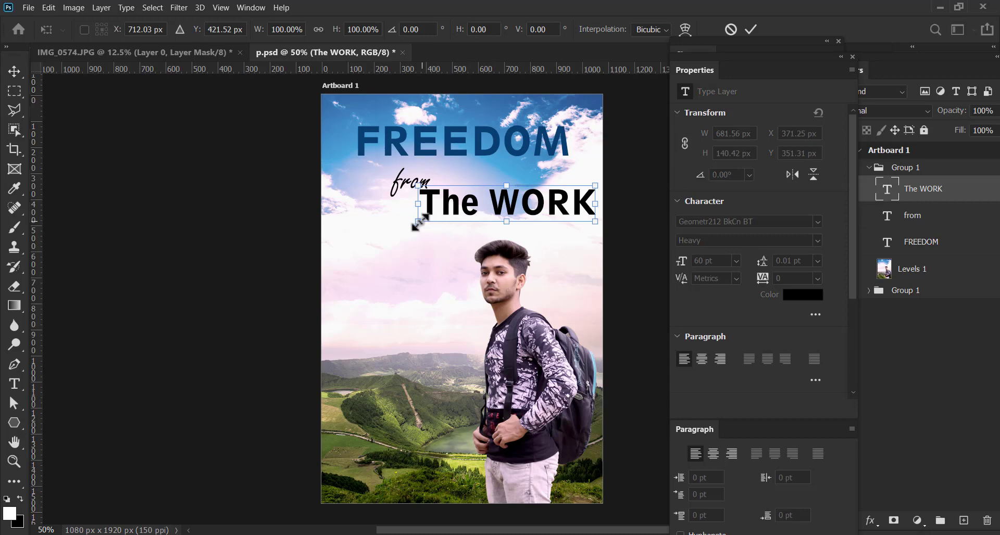
drag(420, 223, 479, 197)
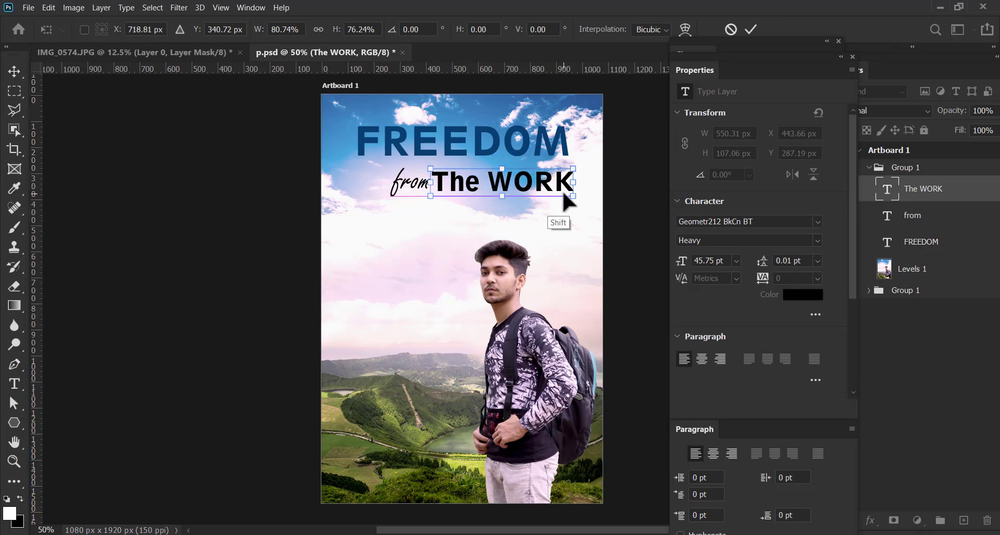
drag(572, 196, 529, 179)
key(Return)
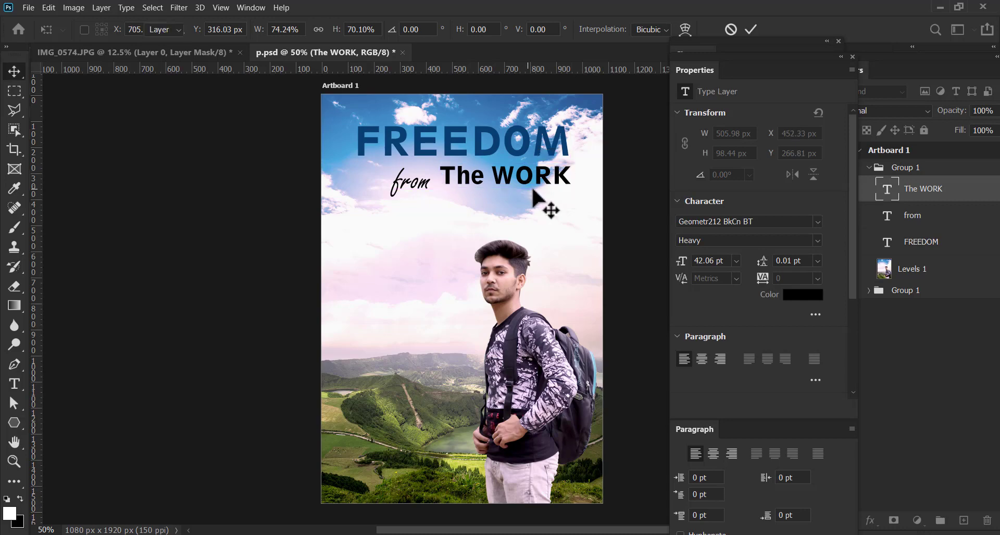
key(Down)
key(Down)
key(Down)
key(Down)
key(Down)
key(Down)
key(Down)
key(Down)
key(Down)
key(Down)
key(Down)
key(Down)
key(Down)
key(Down)
key(Down)
key(Down)
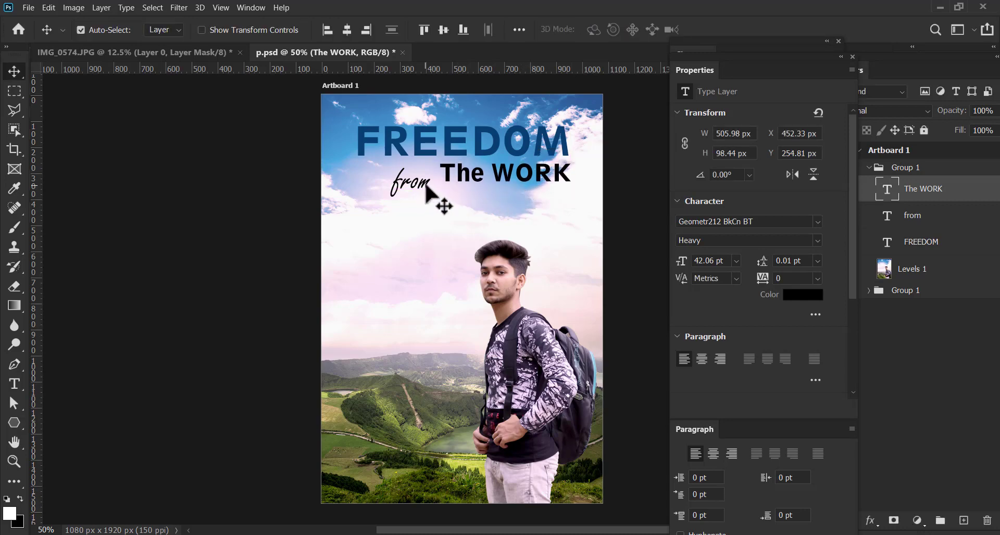
Scale the "from" text to 75.46% and nudge it level with "The WORK", leaving a small gap before it
click(422, 185)
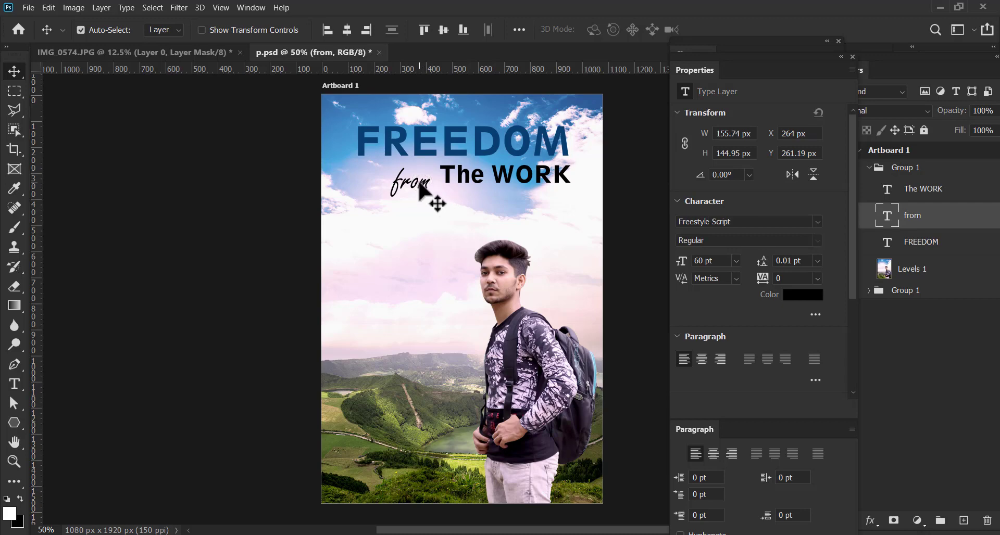
drag(431, 194, 430, 191)
key(shift+Up)
key(shift+Right)
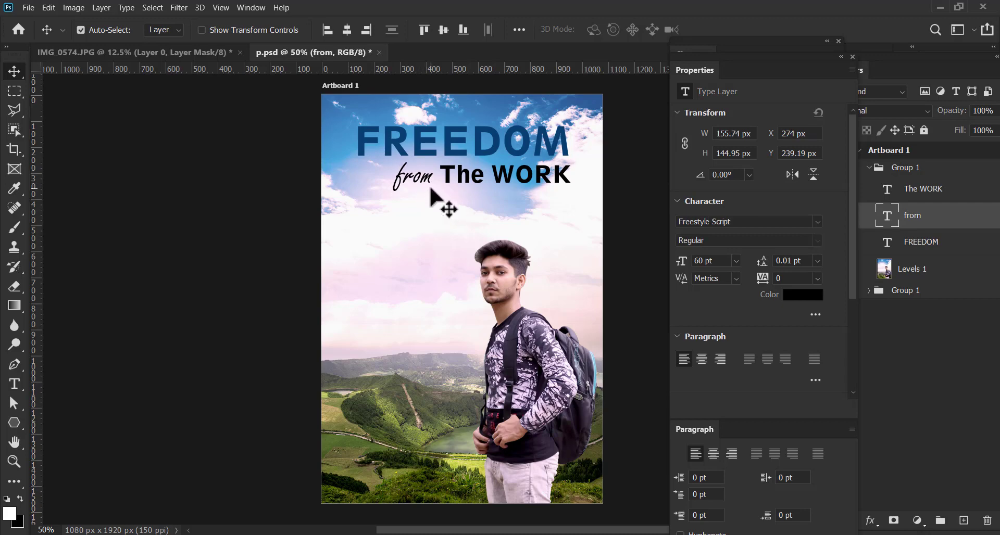
key(ctrl+t)
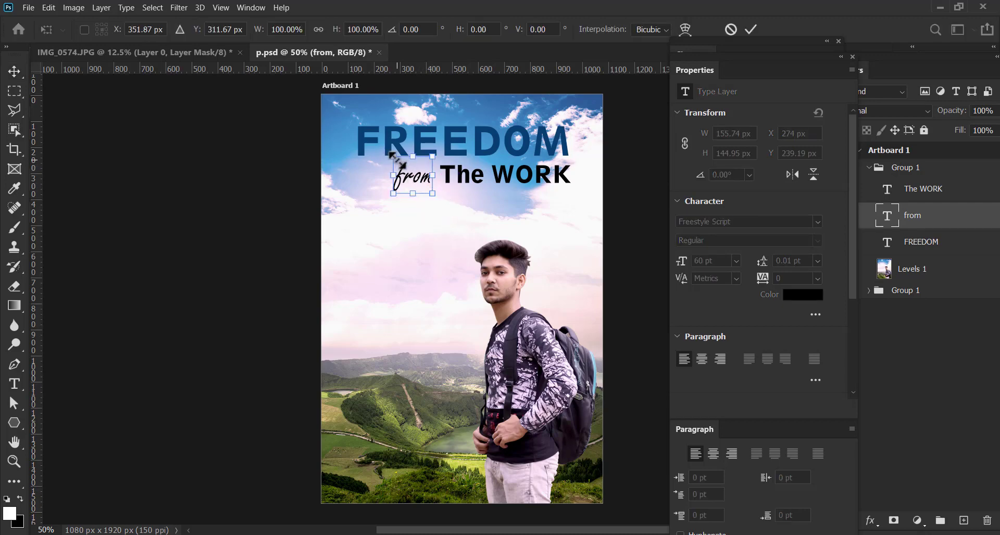
drag(391, 155, 432, 183)
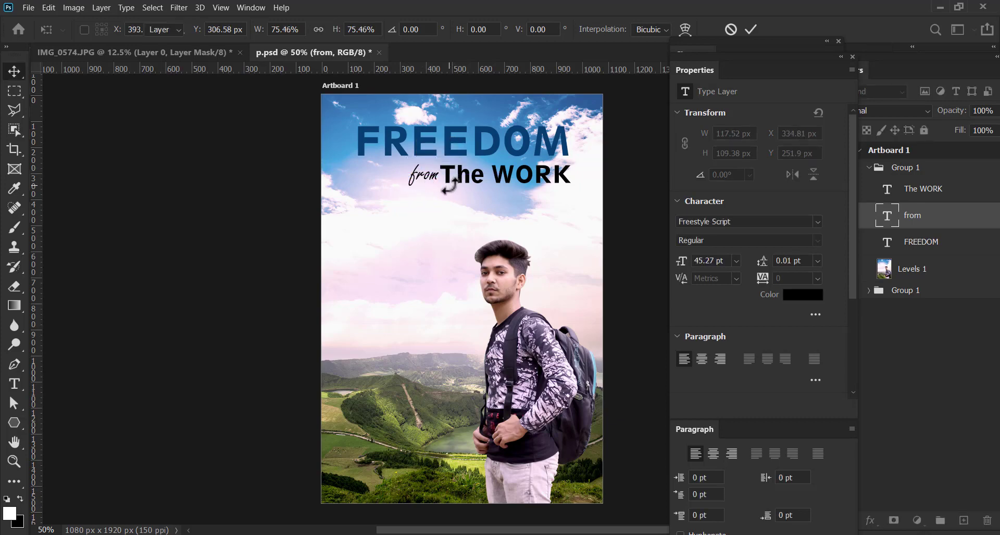
key(Return)
key(shift+Left)
key(Left)
key(Left)
key(Left)
key(Left)
key(Left)
key(Left)
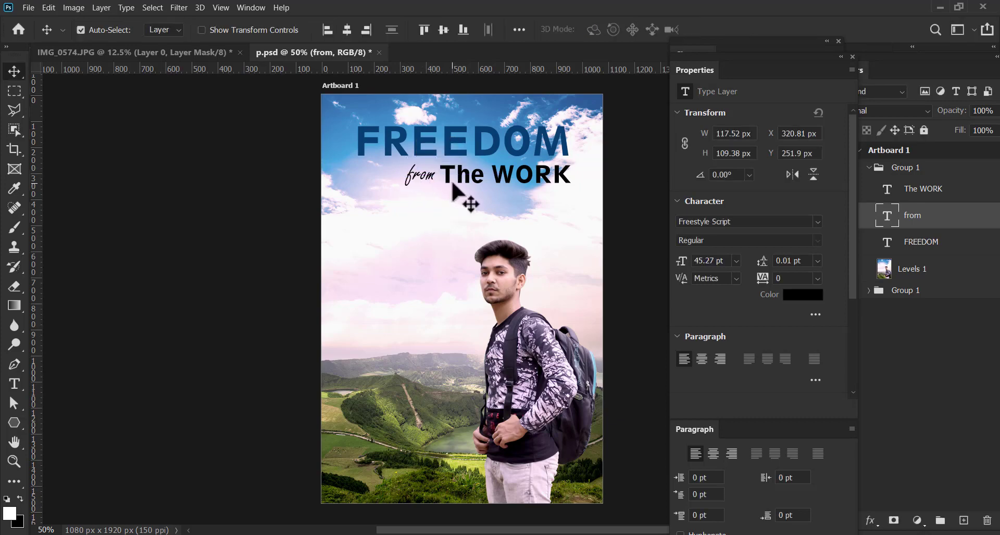
Select all three title text layers, scale them together to 92.62% and center them horizontally near the artboard's upper edge
drag(509, 211, 520, 216)
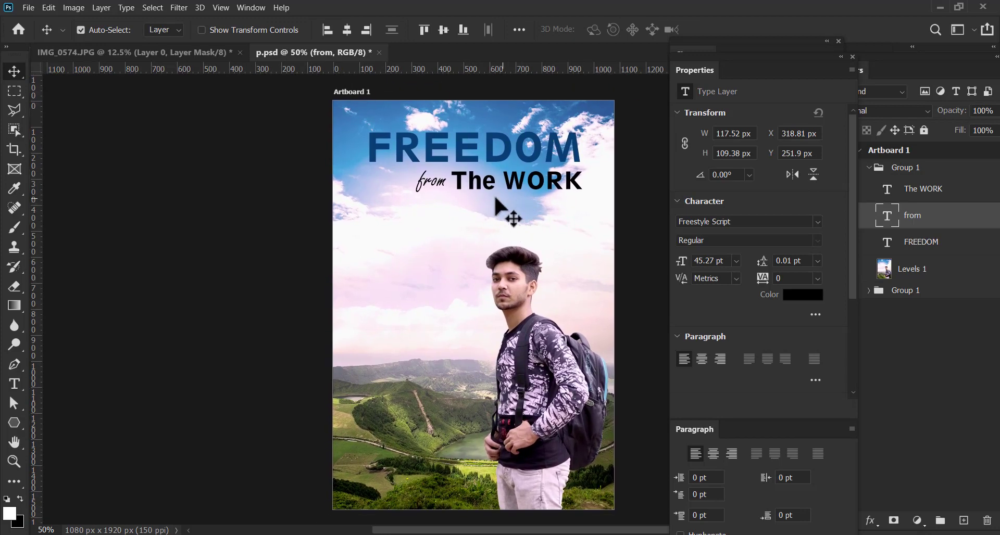
mouse_move(505, 205)
mouse_down()
mouse_move(489, 223)
mouse_move(498, 179)
mouse_move(498, 193)
mouse_up()
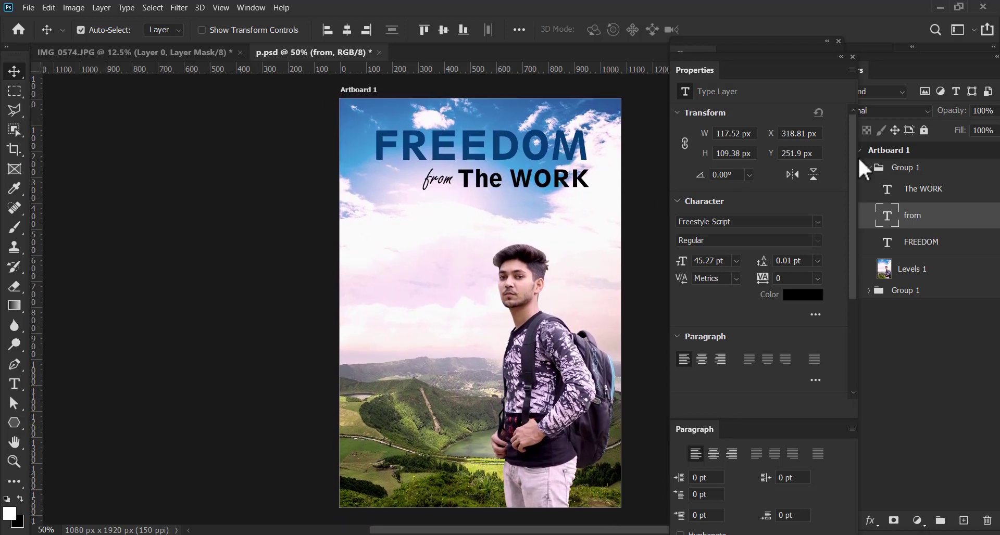
drag(858, 163, 834, 163)
click(915, 190)
shift+click(918, 249)
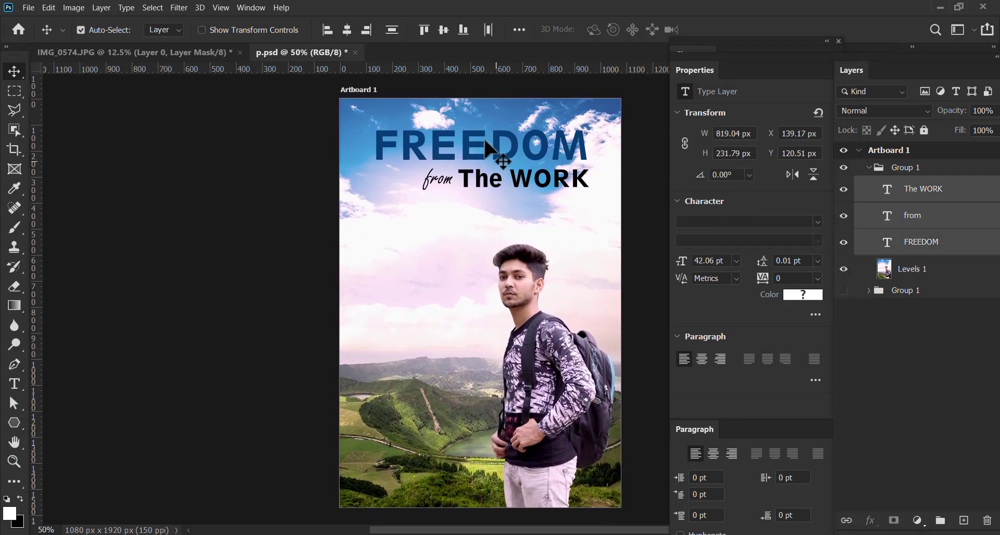
key(ctrl+t)
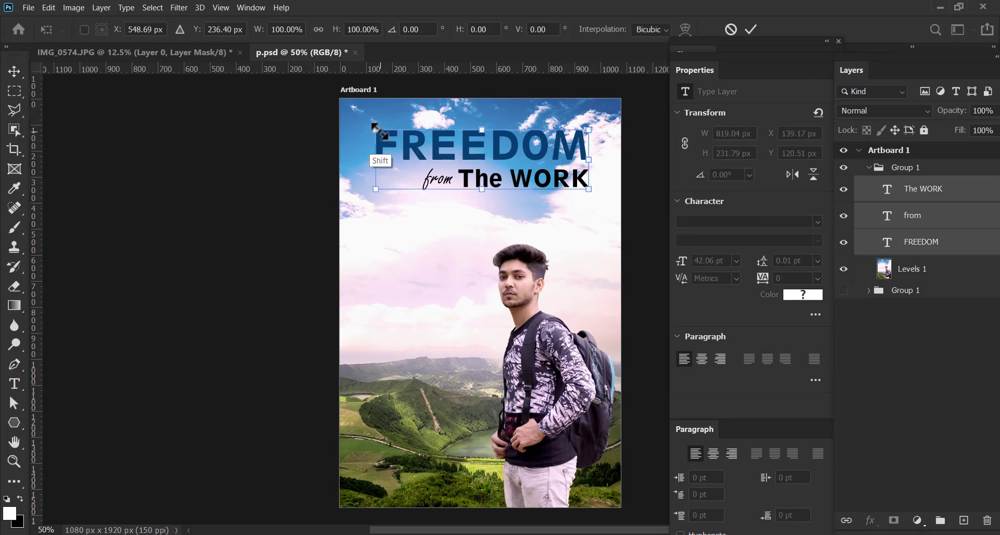
drag(376, 129, 391, 134)
drag(480, 150, 494, 149)
key(Return)
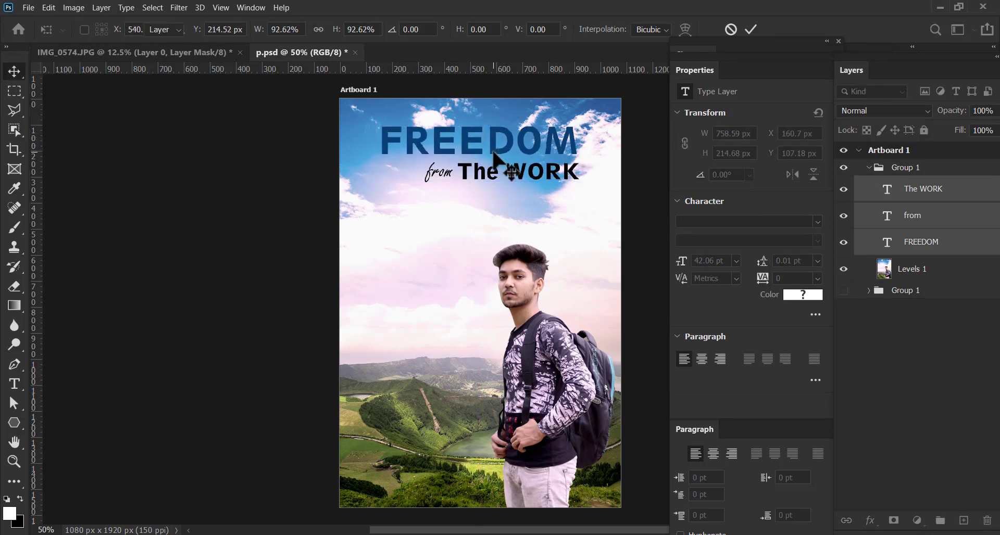
Apply a Levels adjustment to the Levels 1 image layer, raising the black point slightly, brightening the midtones and lowering the white point slightly
drag(458, 286, 438, 261)
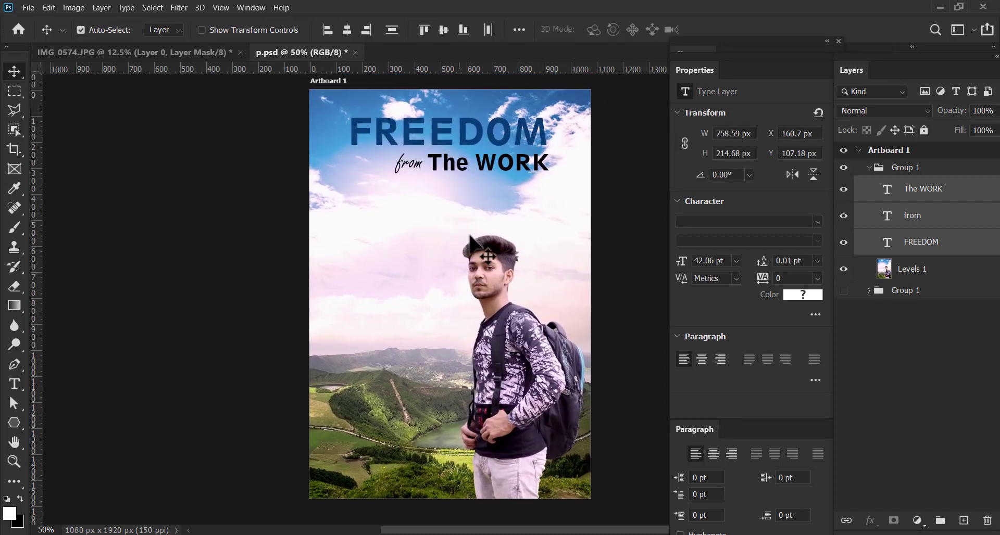
click(547, 353)
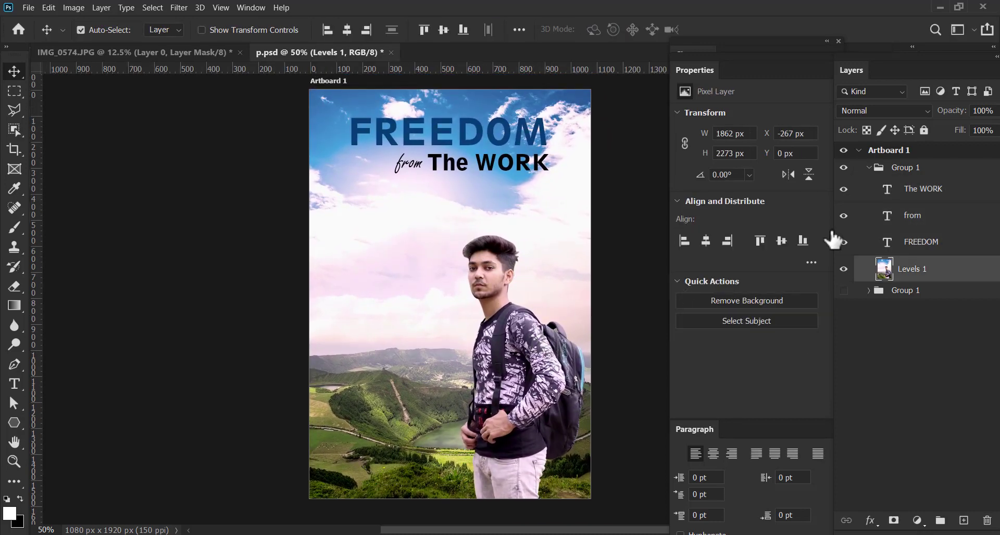
click(80, 11)
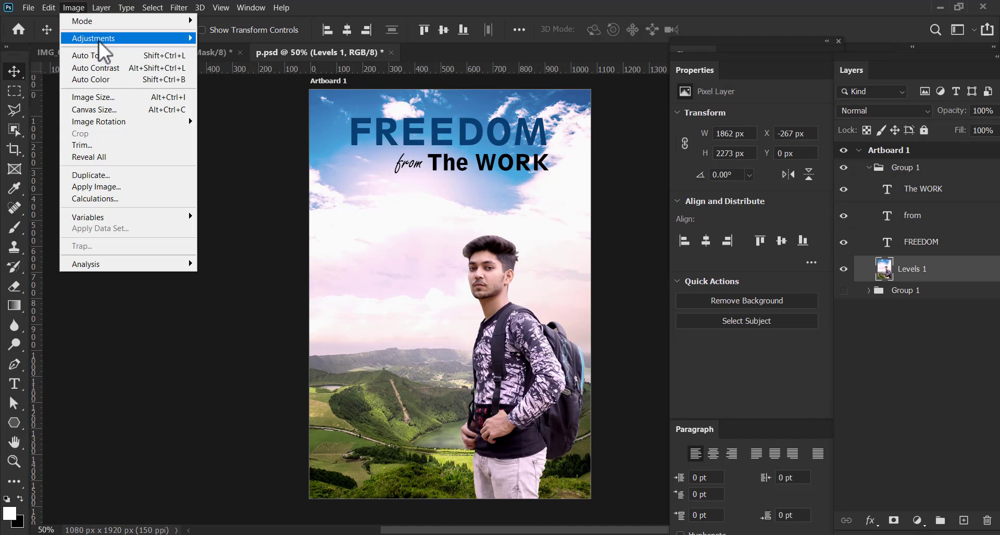
mouse_move(108, 40)
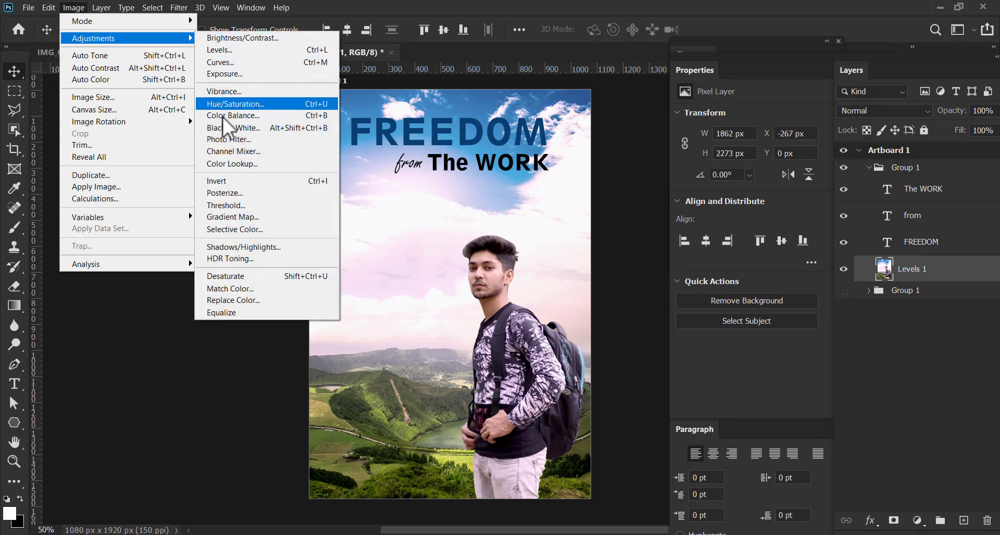
click(251, 64)
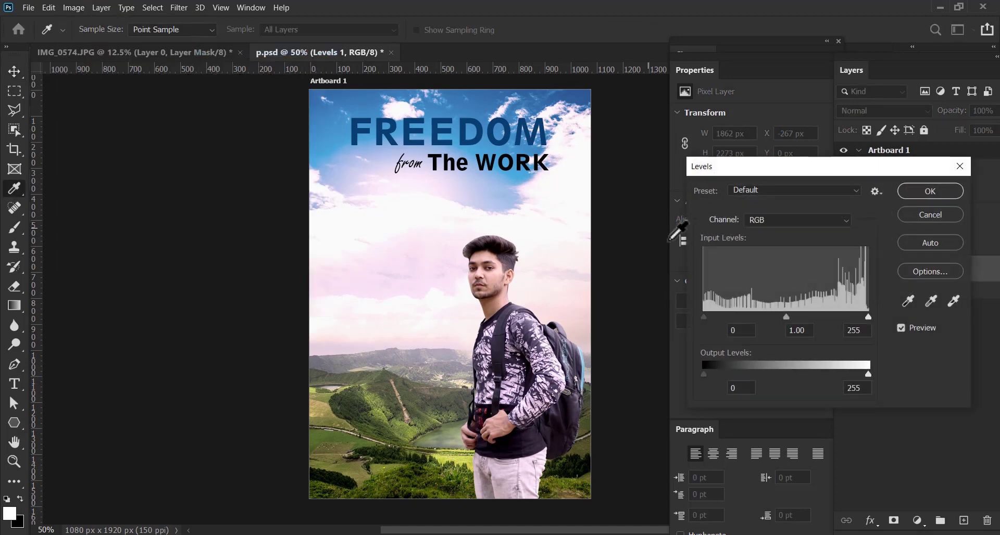
drag(703, 317, 712, 317)
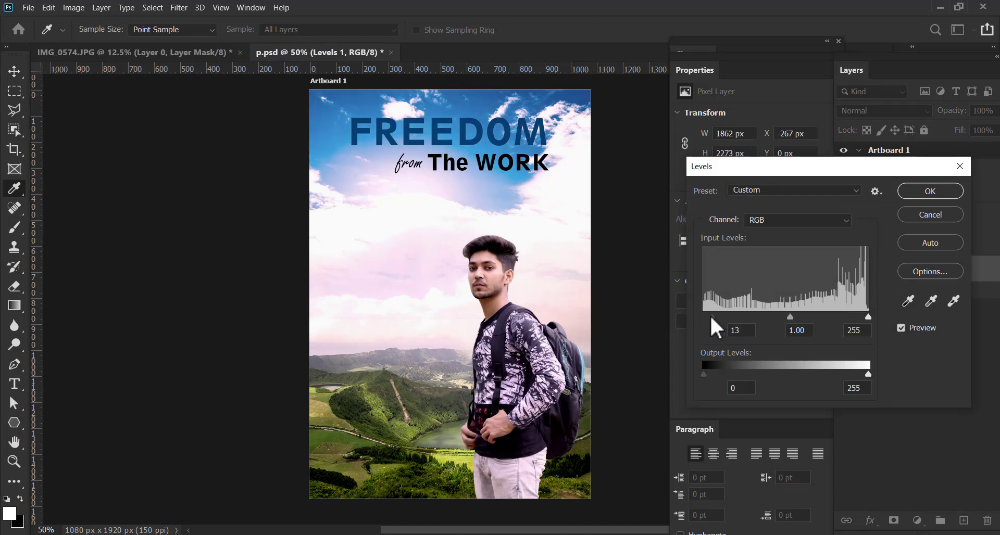
drag(789, 316, 782, 316)
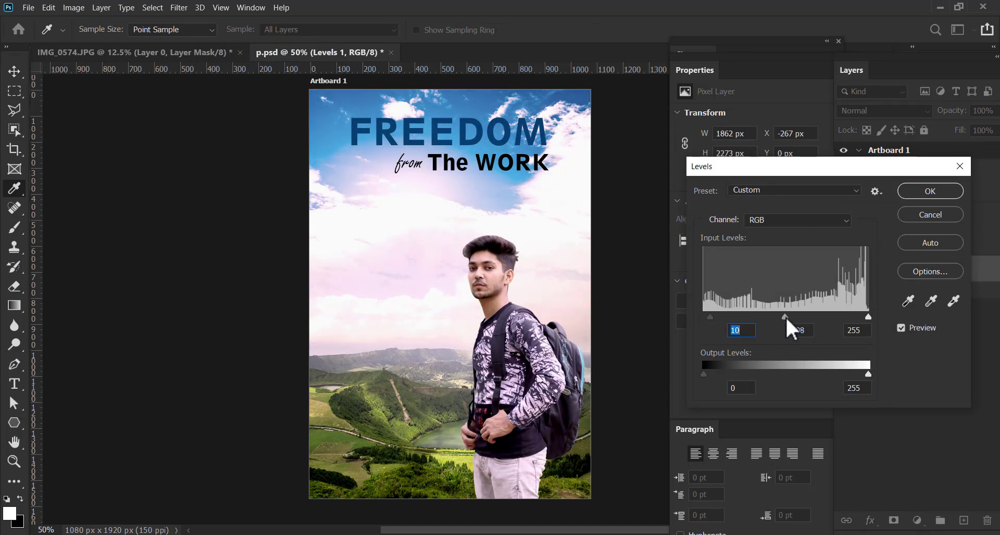
click(785, 316)
drag(710, 316, 711, 316)
mouse_move(868, 317)
mouse_down()
mouse_move(854, 317)
mouse_move(866, 317)
mouse_up()
click(908, 193)
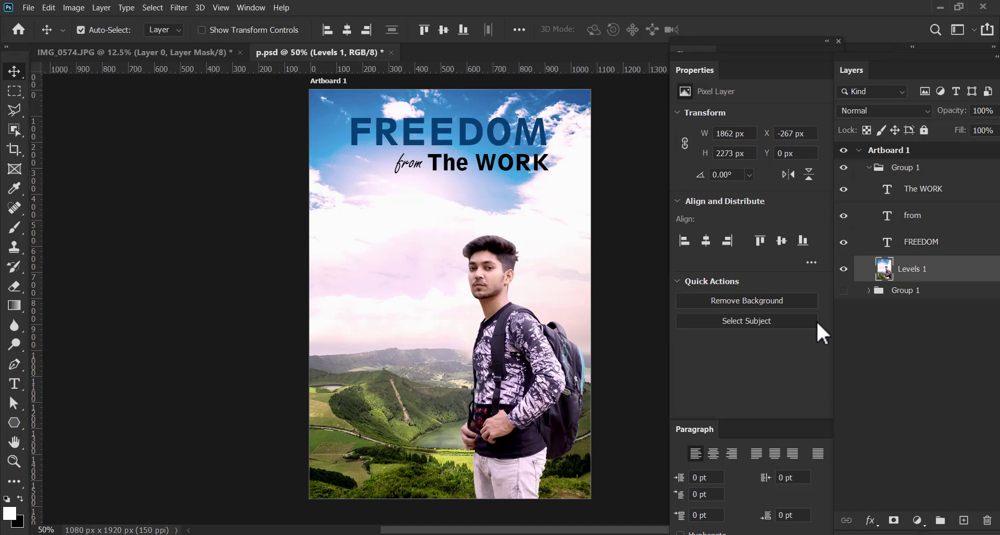
Add a linear gradient fill layer above the Levels 1 layer and set its starting color stop to black, #000000
click(917, 521)
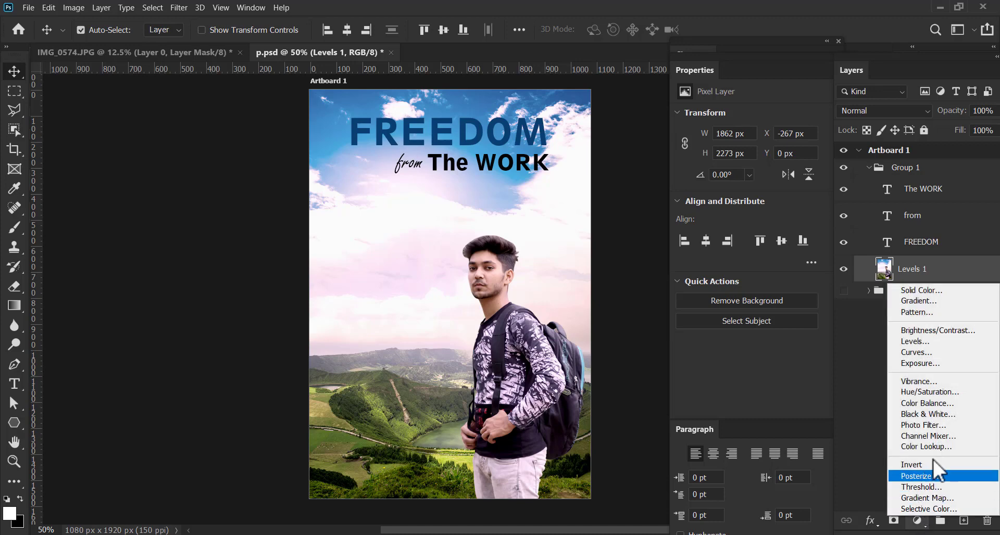
click(917, 299)
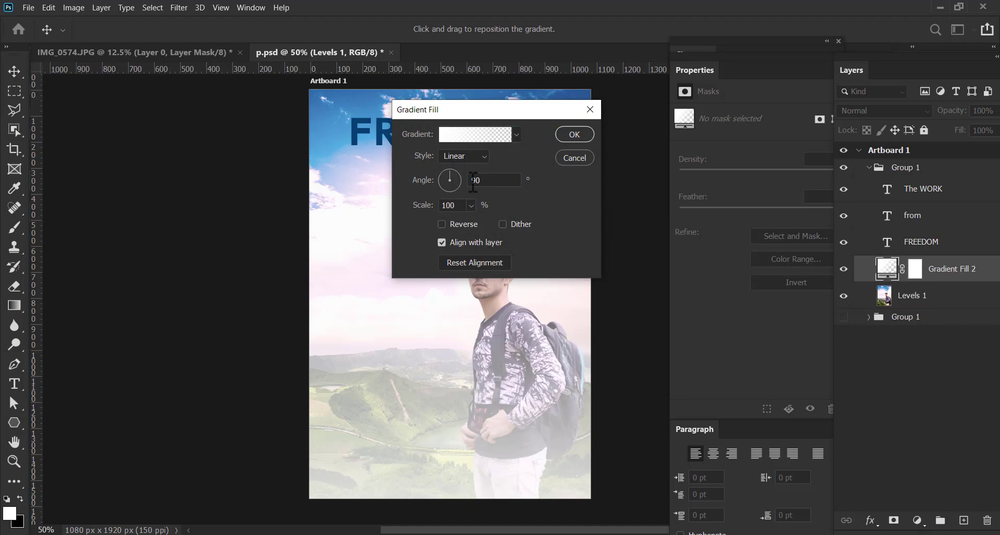
click(455, 137)
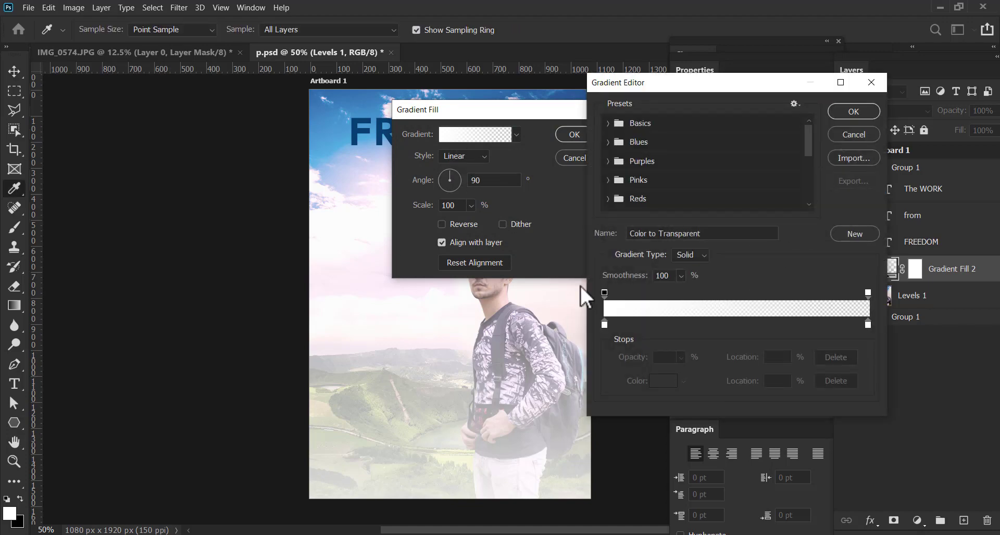
click(604, 324)
click(663, 381)
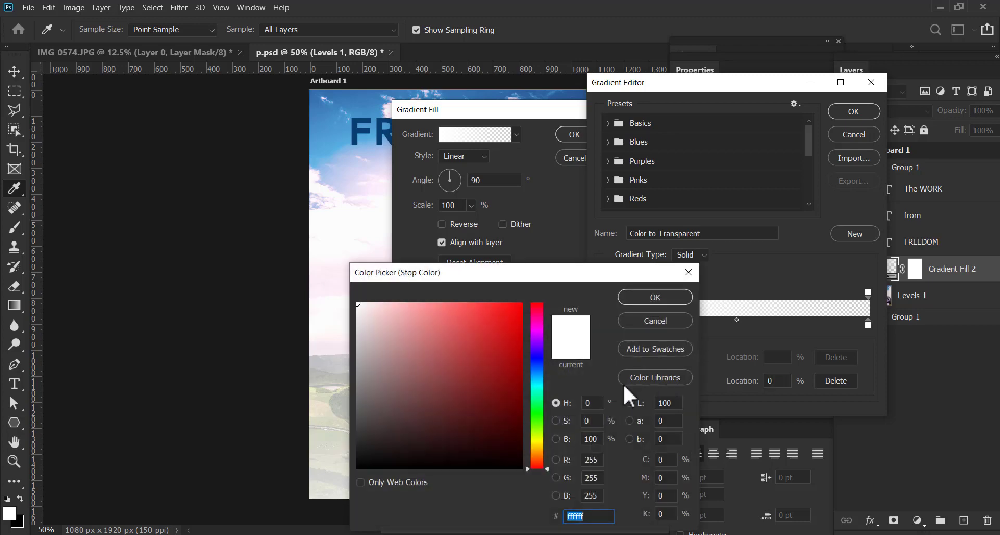
click(424, 449)
drag(423, 448, 357, 472)
click(636, 297)
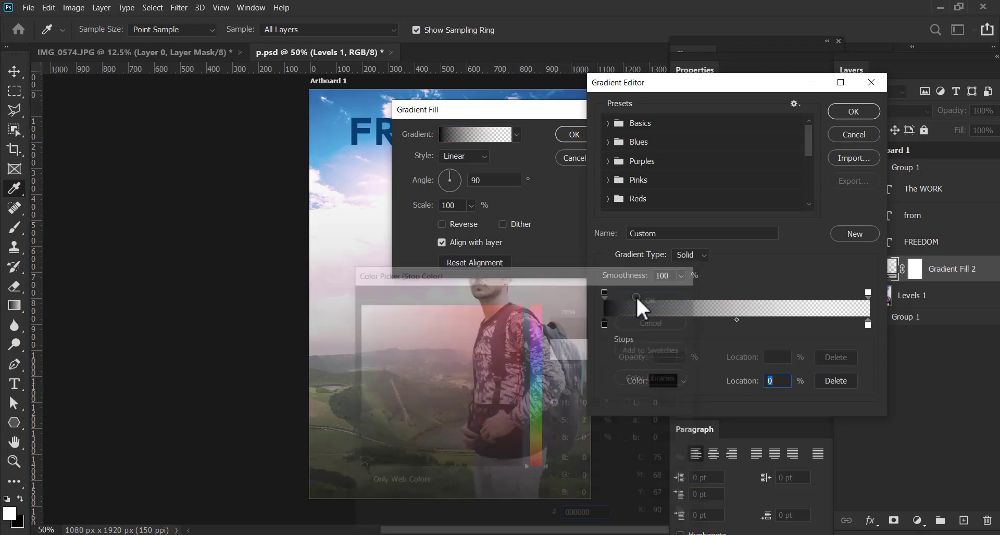
Delete the gradient's white end color stop, move its 0% opacity stop to location 61% and apply the fill
click(867, 323)
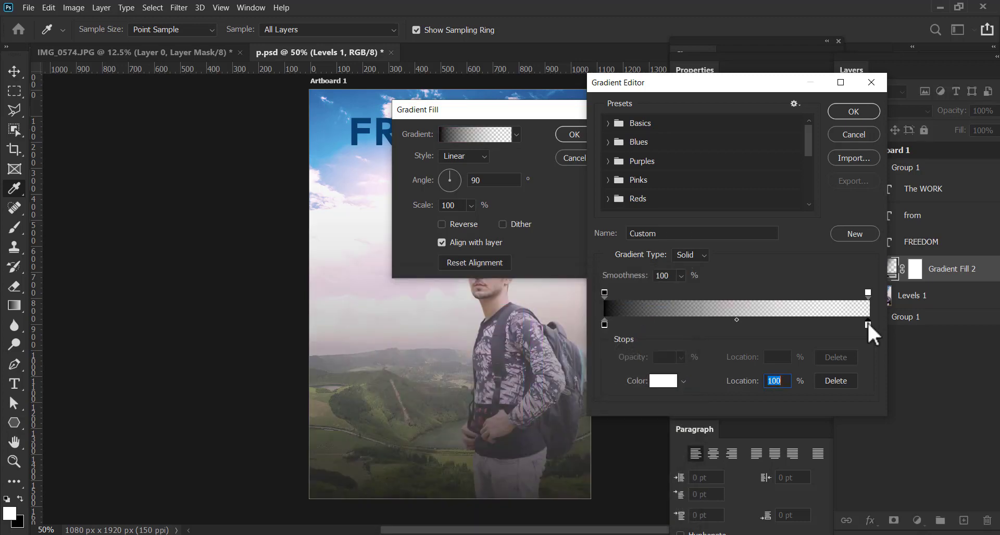
click(835, 381)
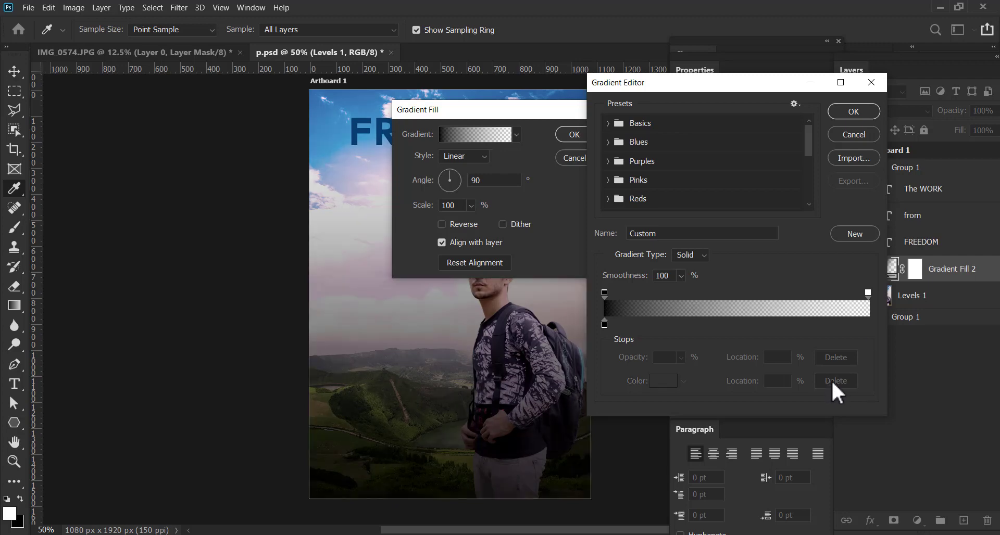
drag(867, 294, 767, 302)
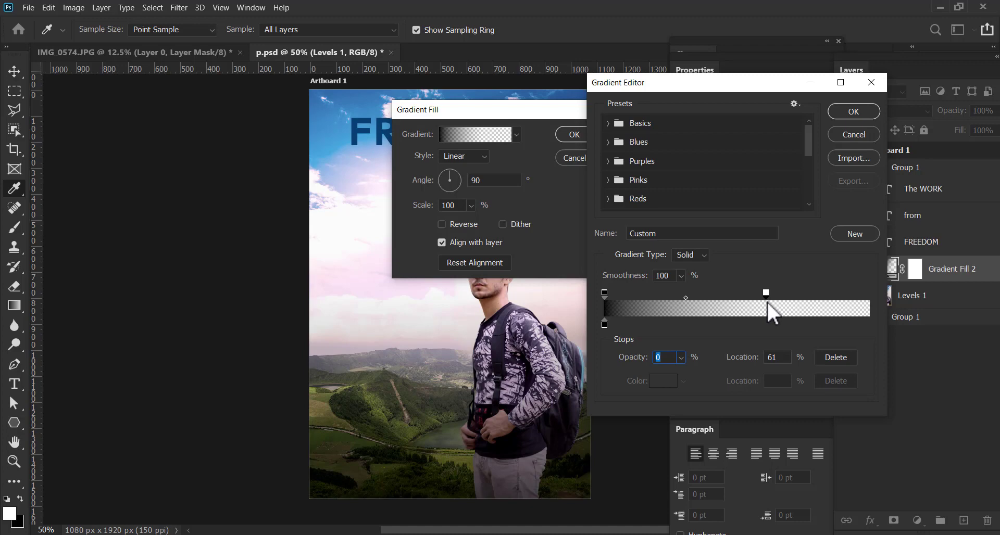
click(858, 112)
click(573, 134)
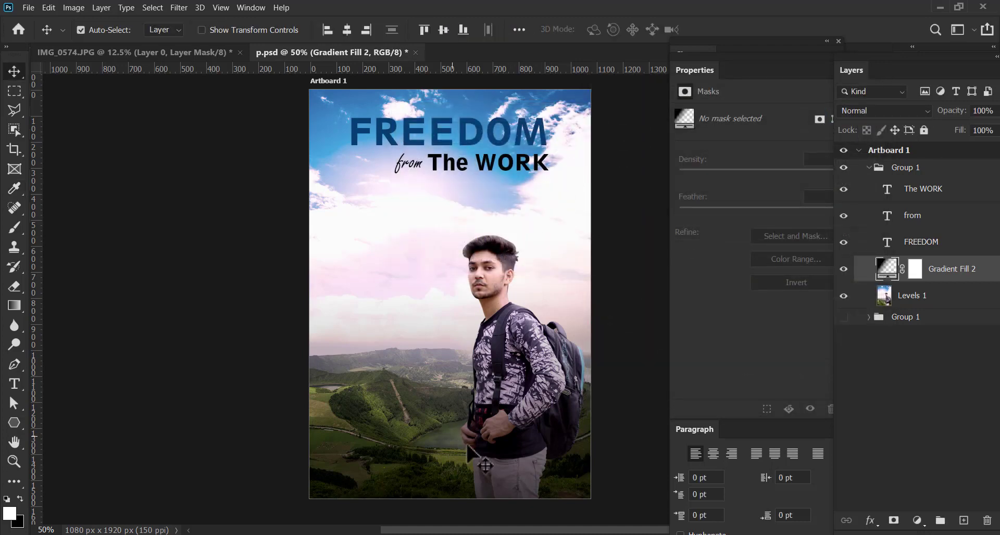
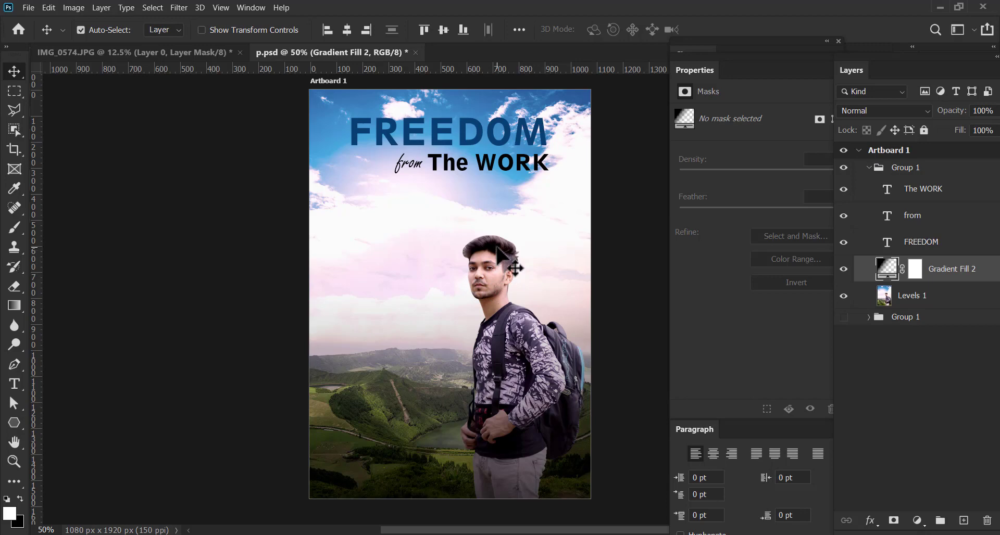
click(179, 8)
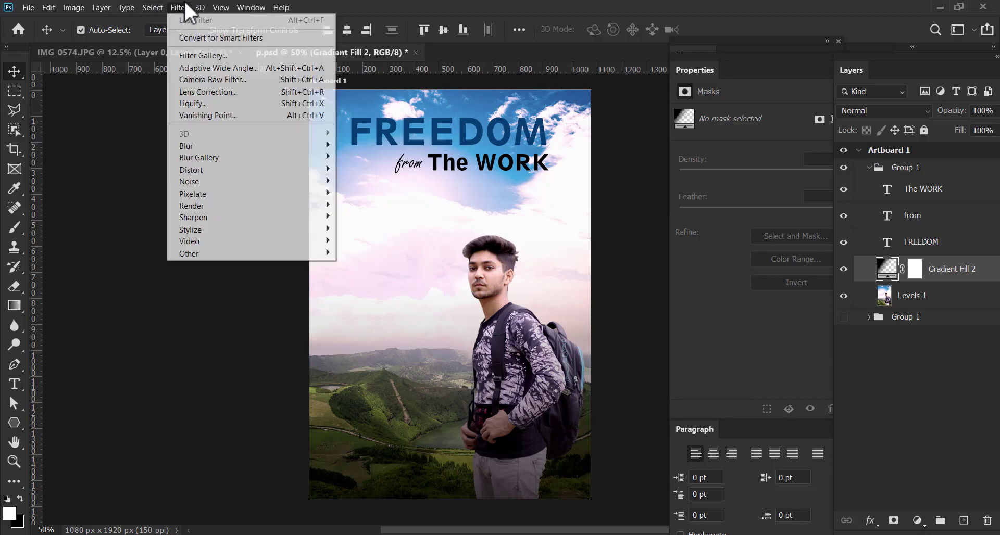
click(229, 91)
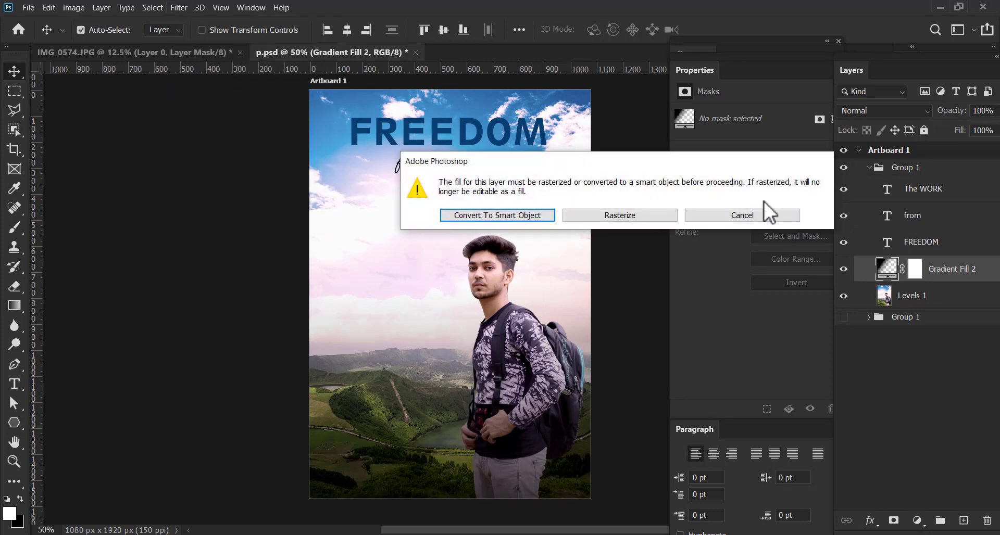
click(739, 211)
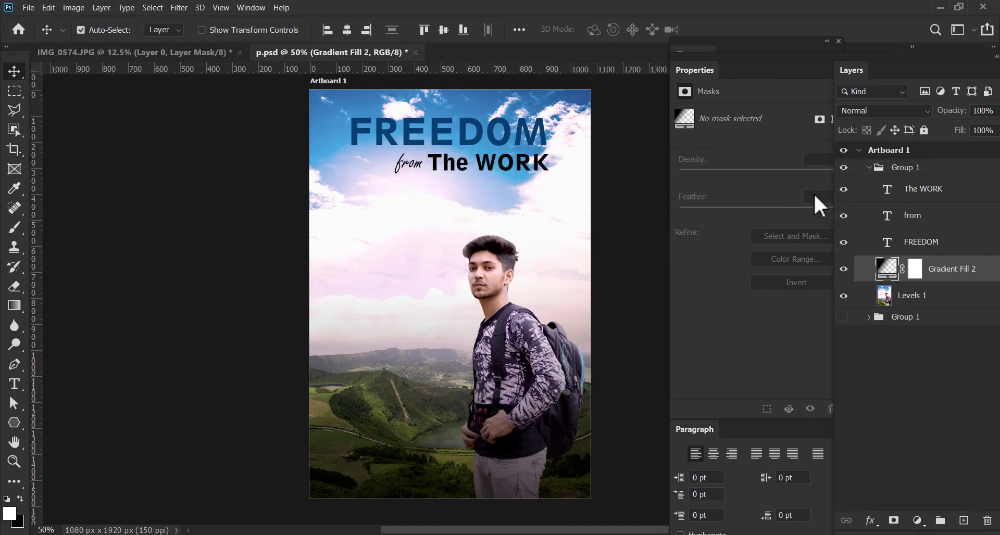
Apply a 50-300mm Zoom Lens Flare at 130% brightness to the Levels 1 image layer, centering it beside the man's torso
click(938, 298)
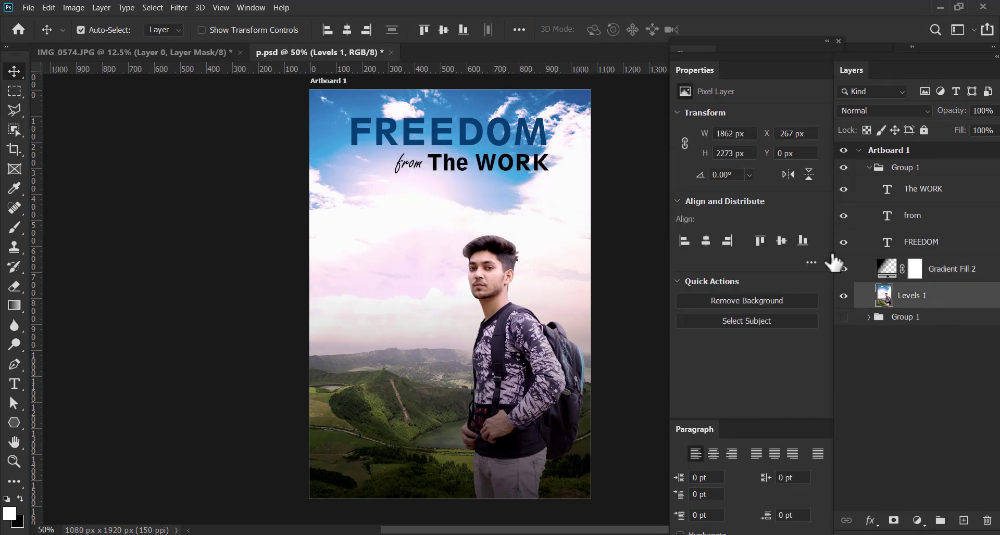
click(177, 7)
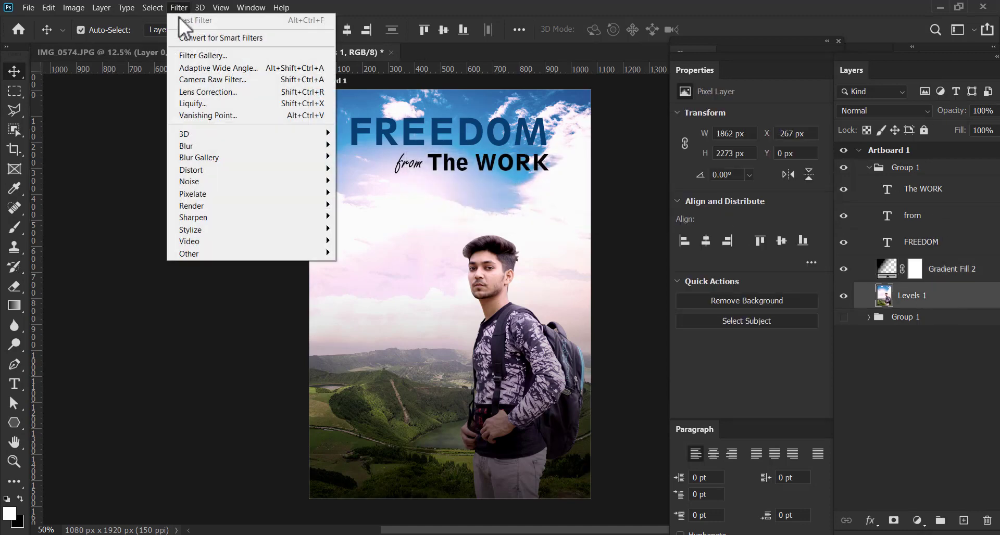
mouse_move(217, 146)
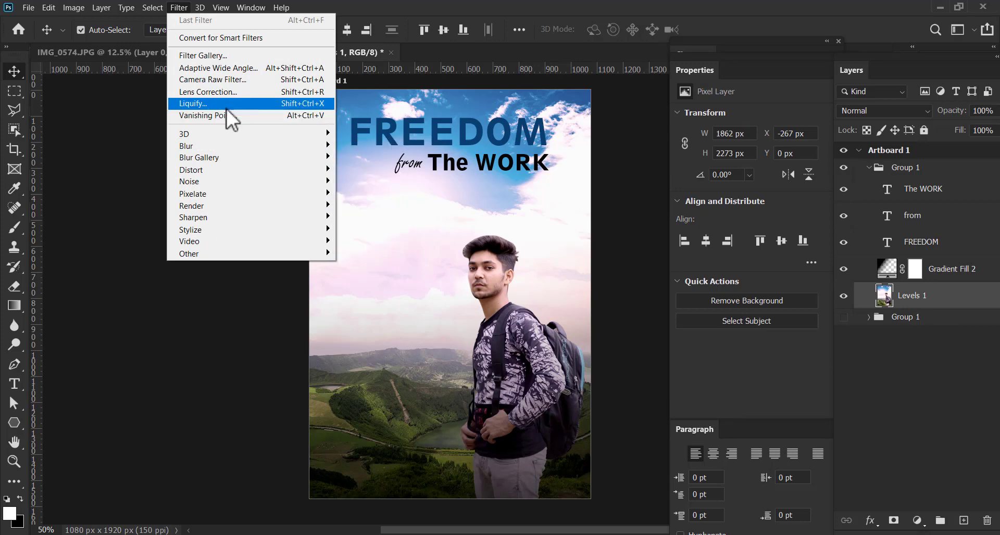
mouse_move(226, 205)
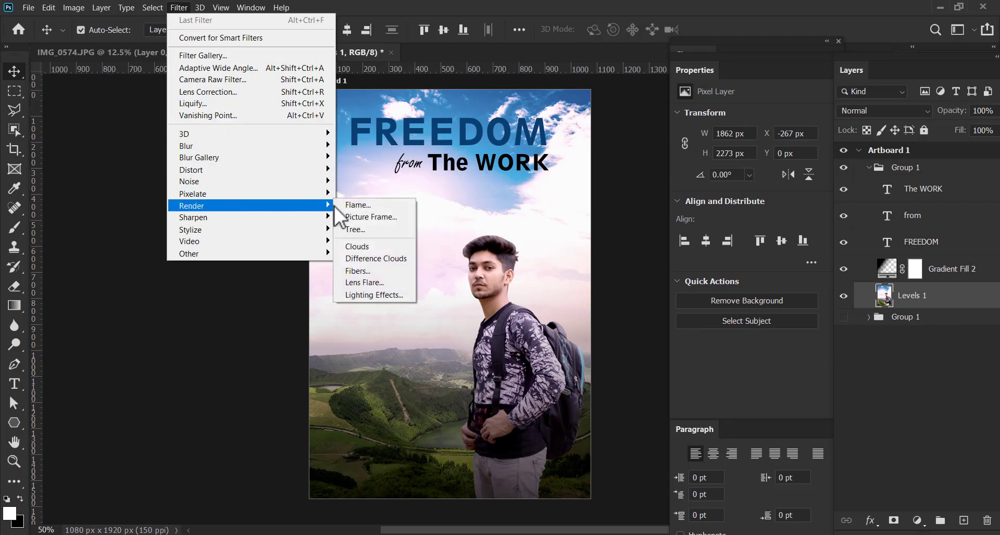
click(377, 281)
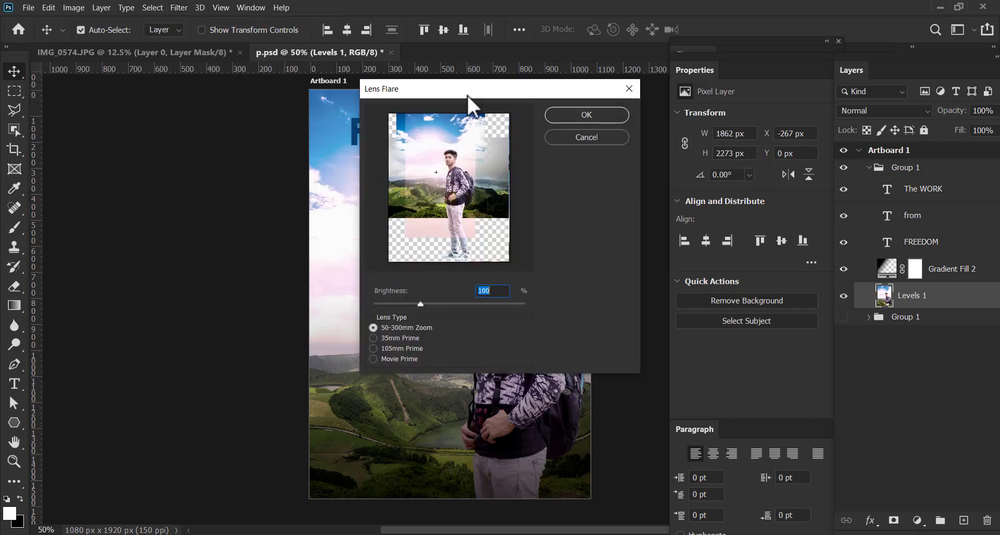
drag(468, 96, 208, 178)
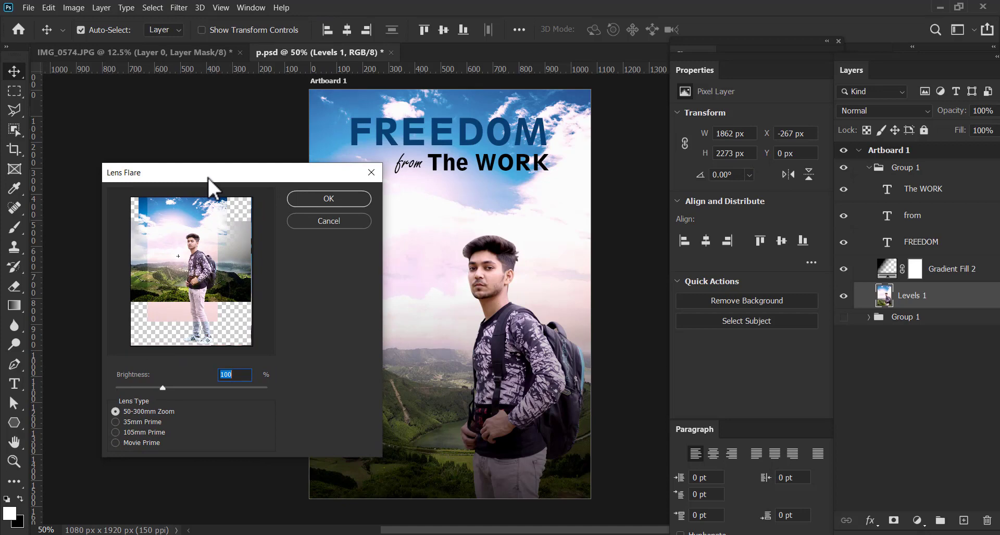
mouse_move(179, 255)
mouse_down()
mouse_move(183, 243)
mouse_move(185, 264)
mouse_up()
drag(163, 388, 176, 385)
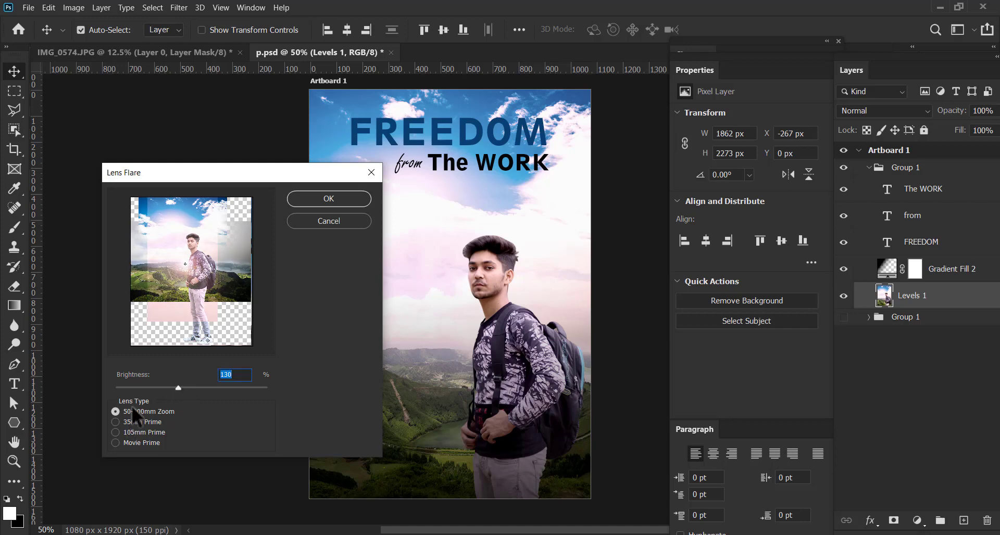
click(306, 200)
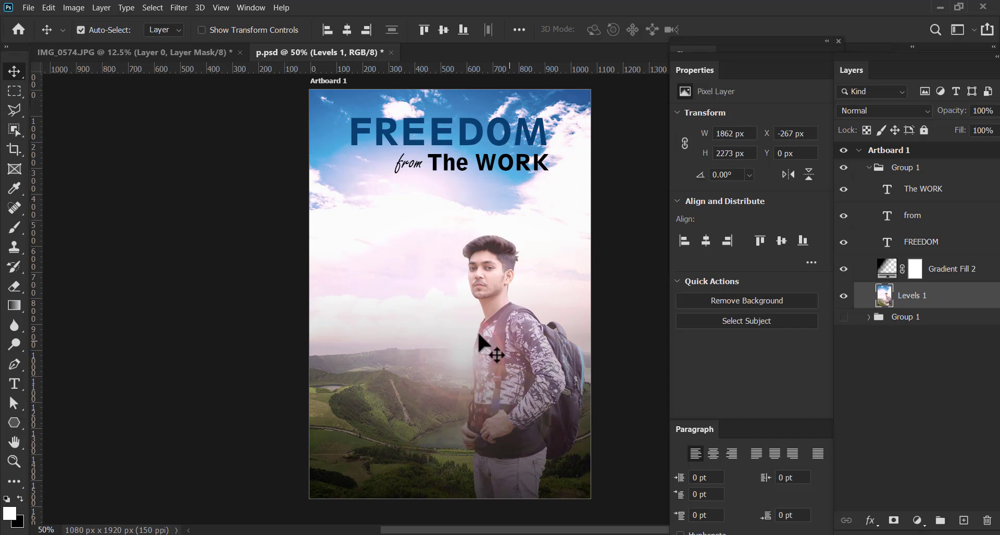
Undo the lens flare on the Levels 1 image layer
click(463, 363)
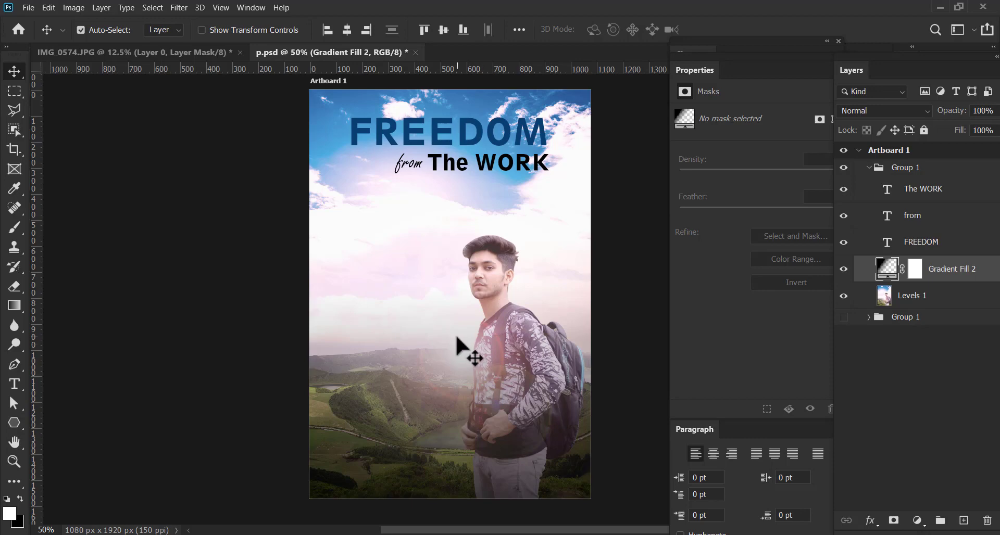
key(ctrl)
key(ctrl+z)
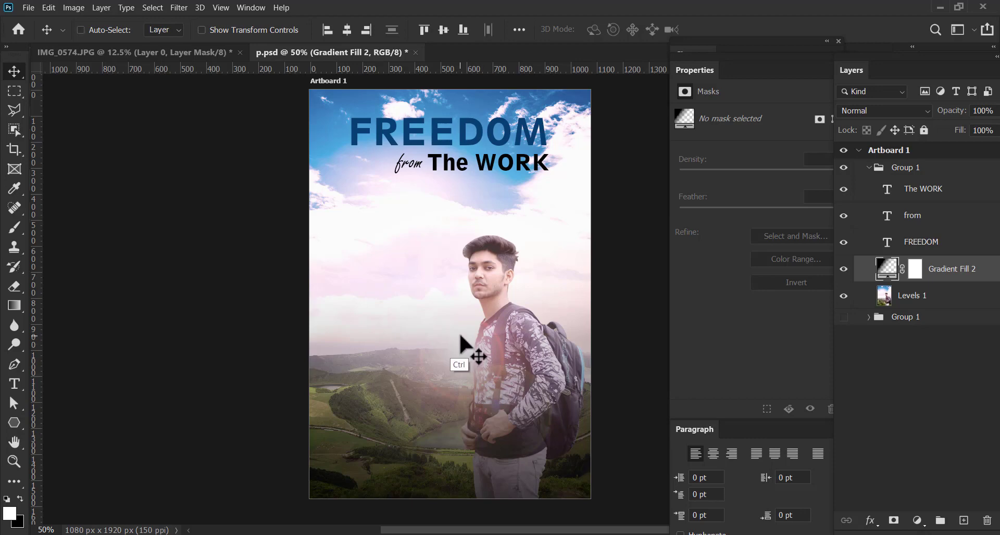
Add a solid black color fill layer directly above the visible Levels 1 image layer
click(915, 298)
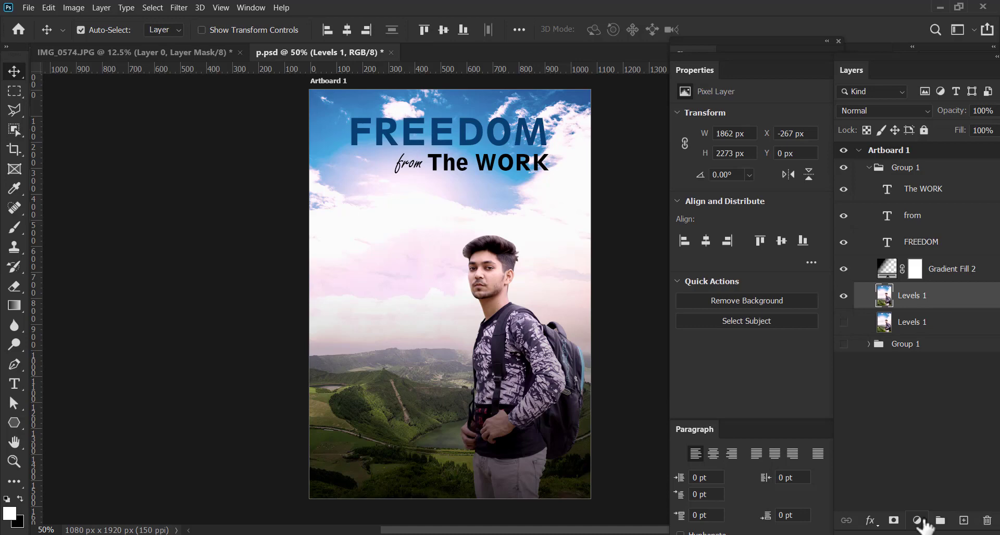
click(918, 521)
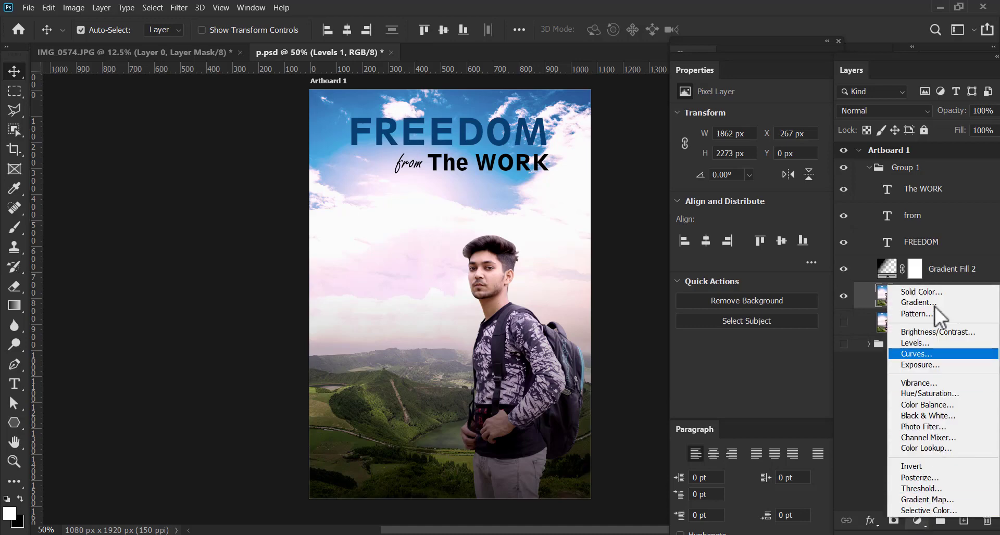
click(920, 292)
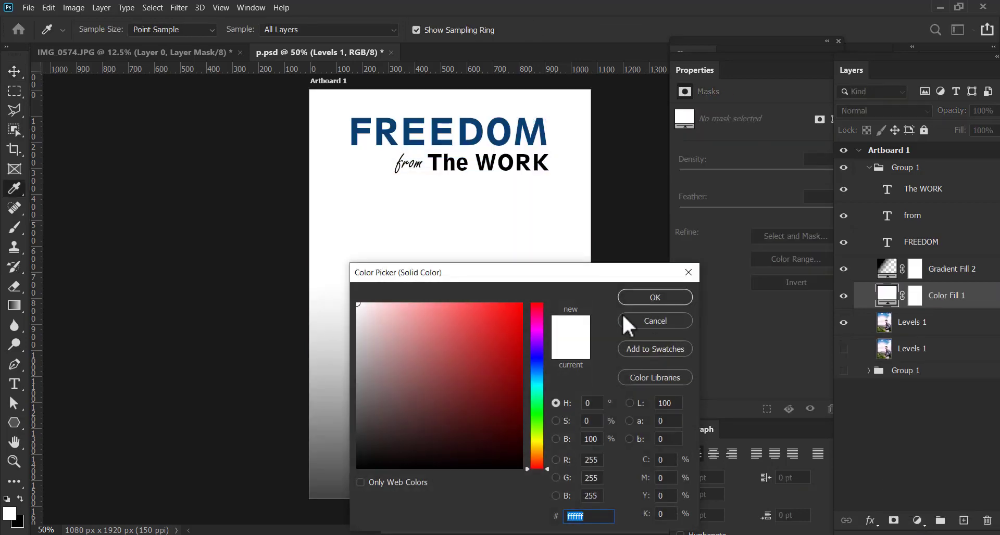
drag(366, 452, 347, 474)
click(636, 298)
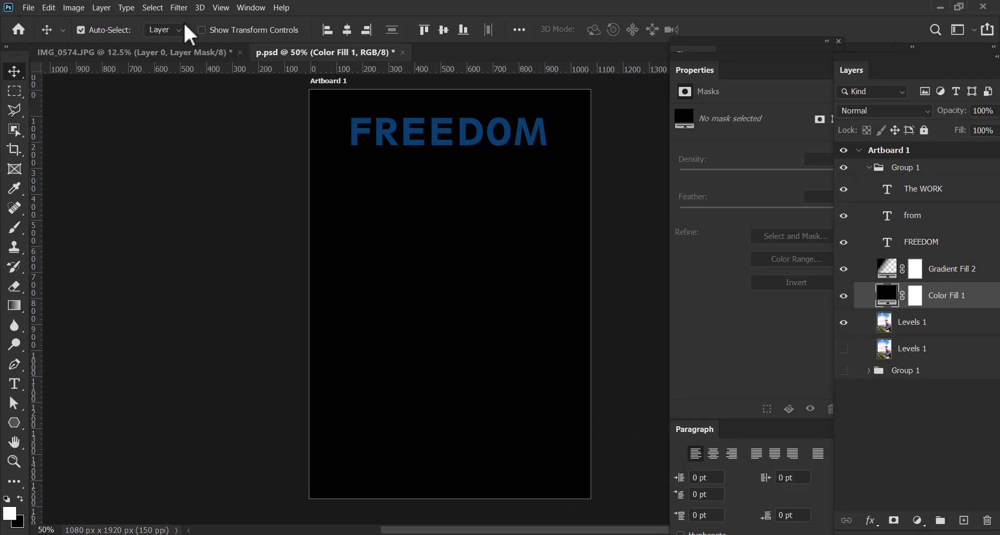
Convert the black fill layer to a smart object and apply a 50-300mm Zoom Lens Flare at 132% brightness, centered in its lower part
click(178, 7)
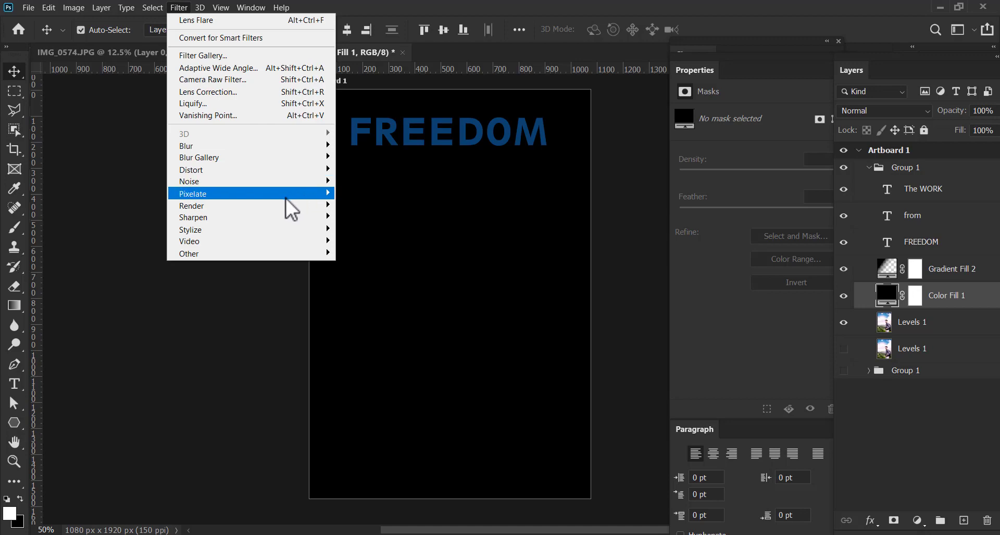
mouse_move(286, 203)
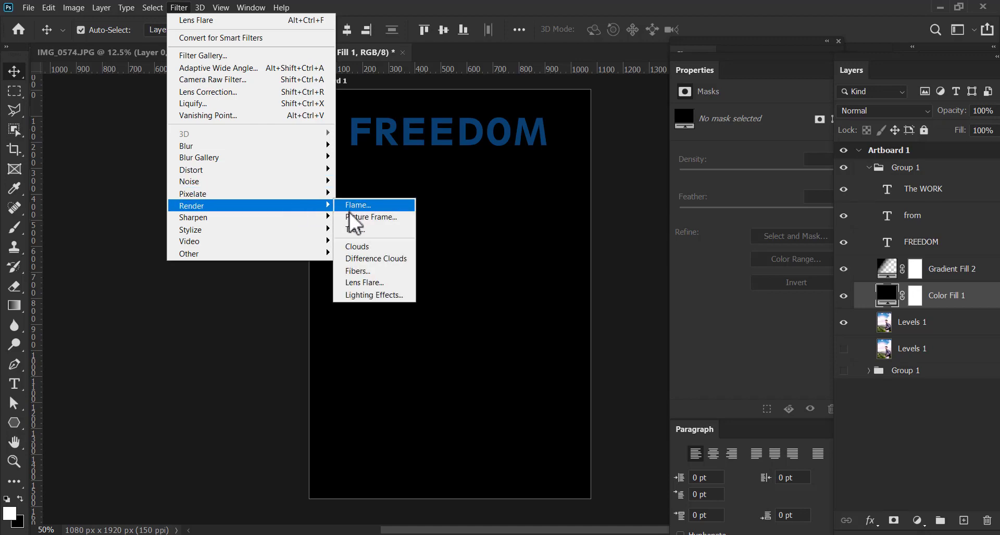
click(380, 283)
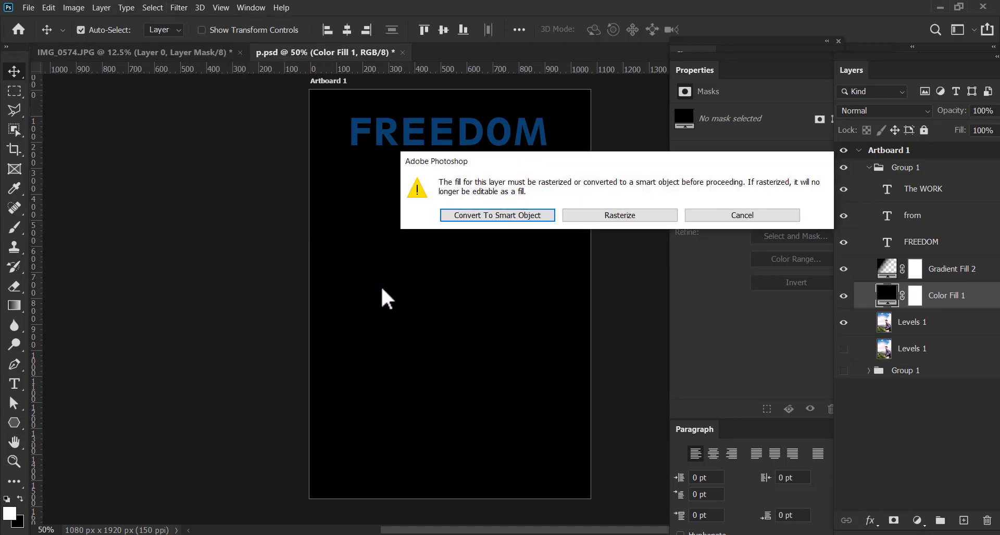
click(517, 216)
click(194, 298)
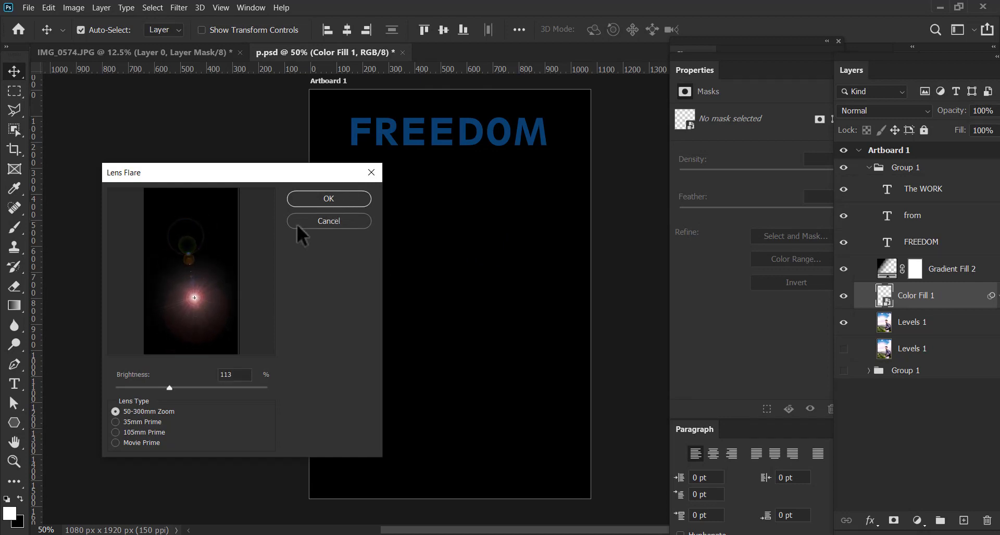
mouse_move(169, 388)
mouse_down()
mouse_move(154, 389)
mouse_move(177, 391)
mouse_up()
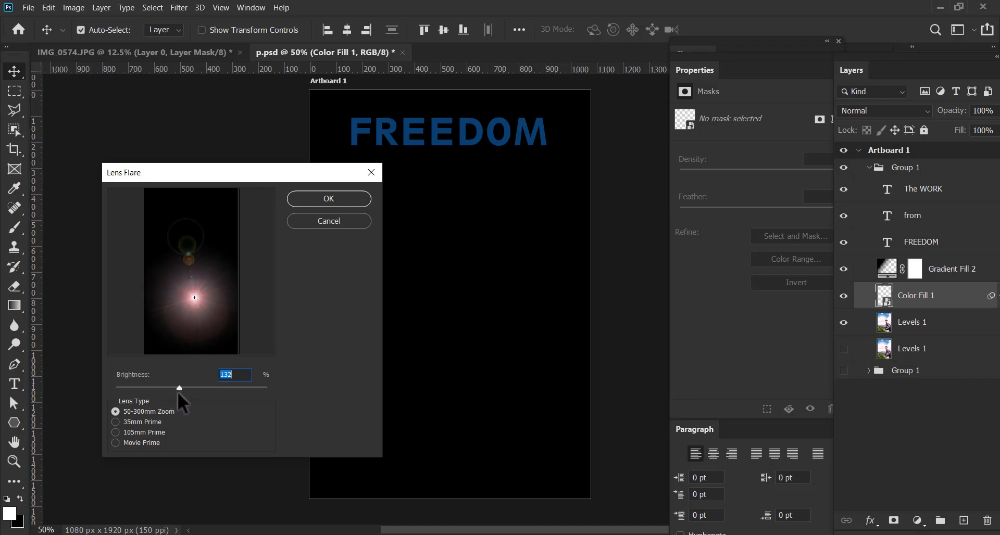
click(308, 199)
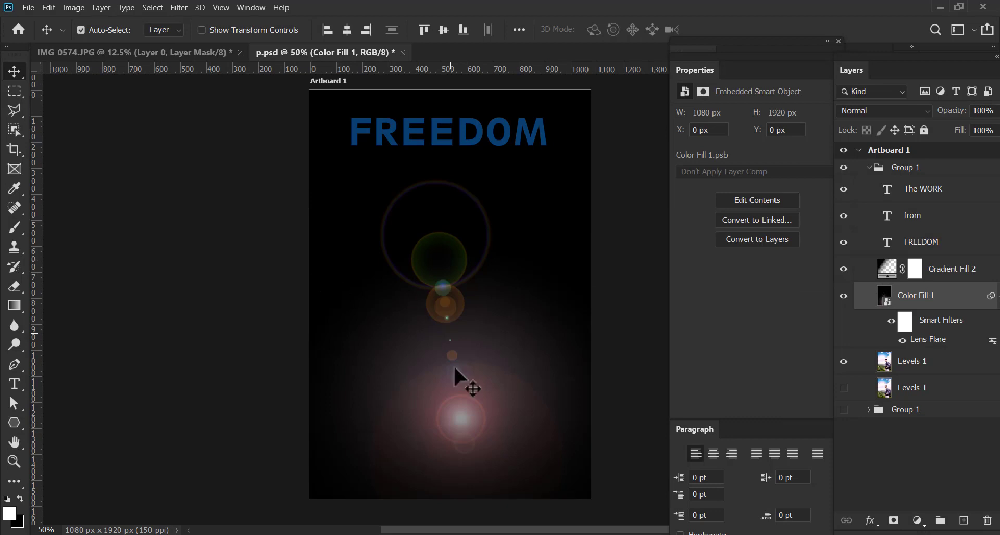
Set the blend mode of the Color Fill 1 flare layer to Screen
mouse_move(454, 405)
mouse_down()
mouse_move(467, 354)
mouse_move(461, 388)
mouse_up()
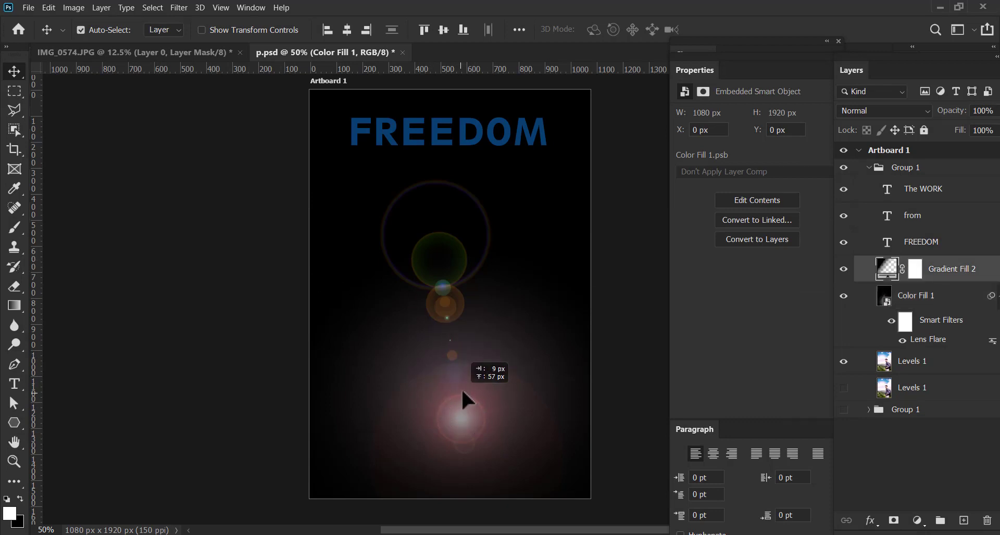
click(898, 299)
click(883, 111)
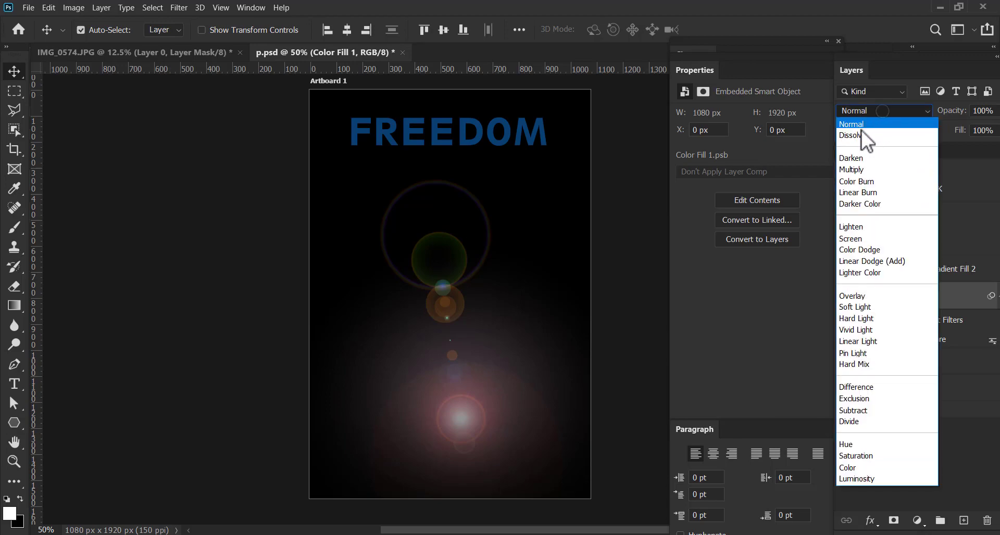
click(859, 125)
key(Down)
key(Down)
key(Down)
key(Down)
key(Down)
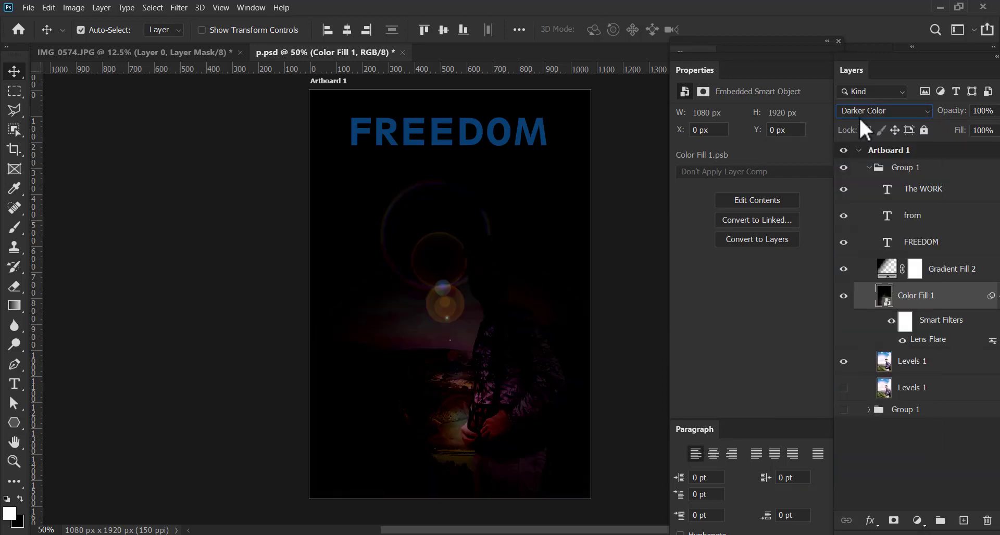
key(Down)
key(Down)
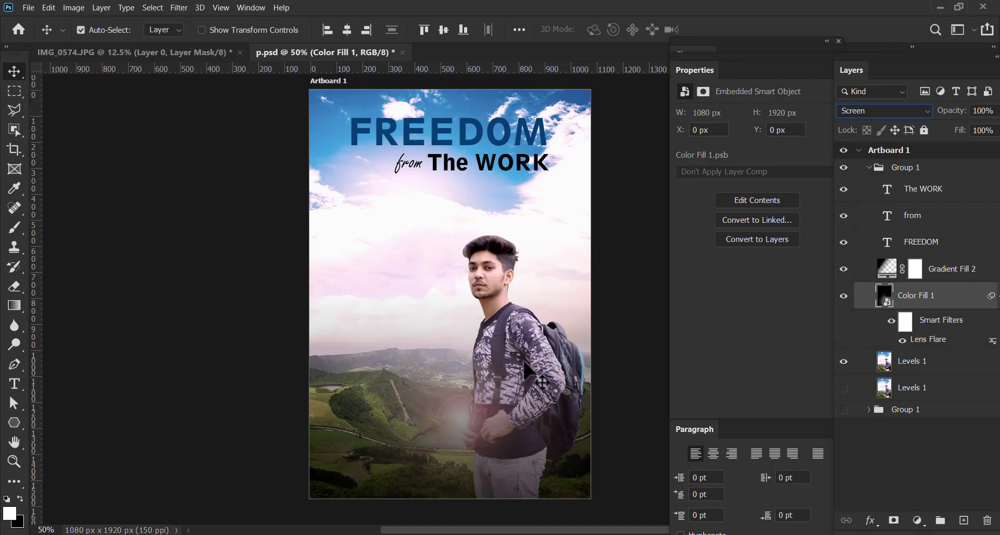
Compare blend modes such as Color Dodge, Overlay and Vivid Light on the flare layer, and settle on Screen
click(869, 110)
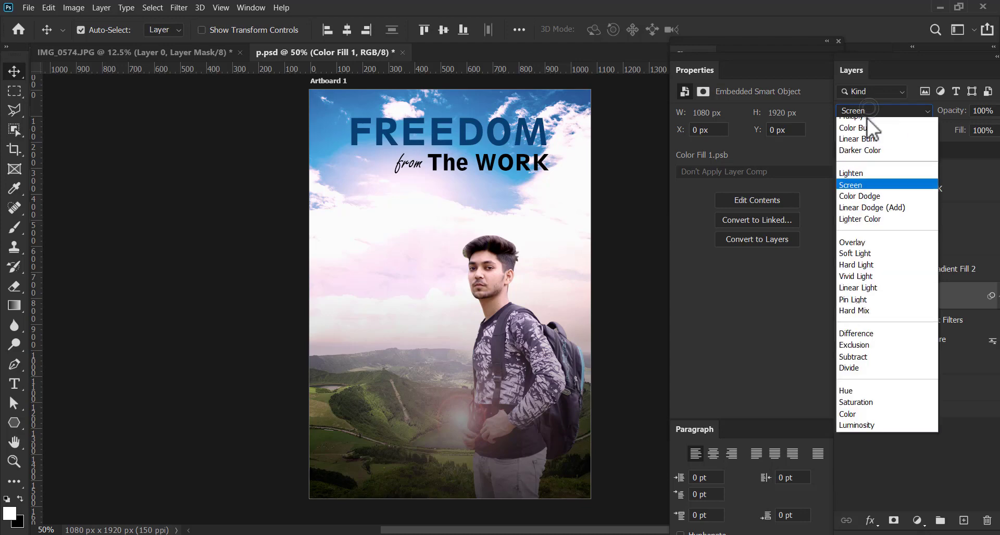
key(Down)
key(Down)
key(Up)
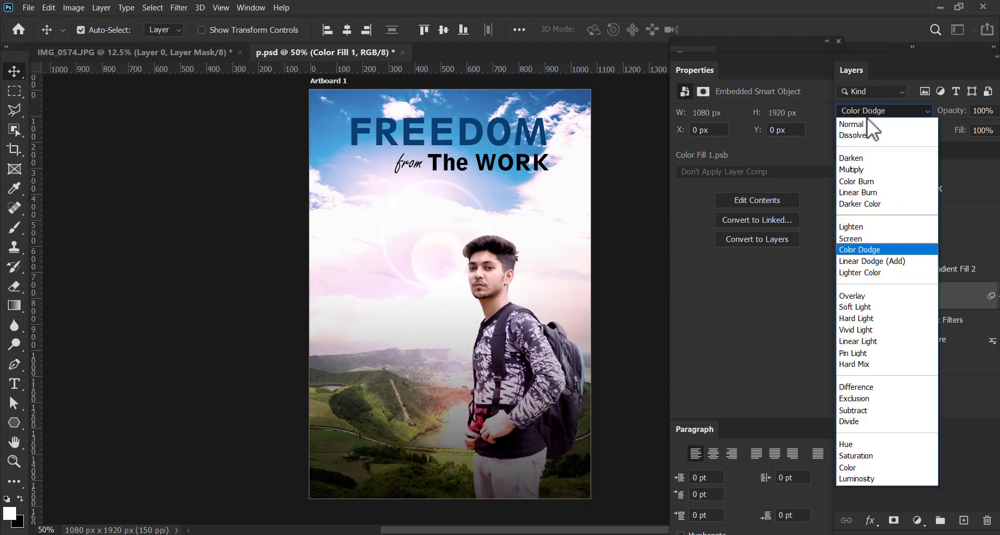
key(Down)
key(Down)
key(Down)
key(Down)
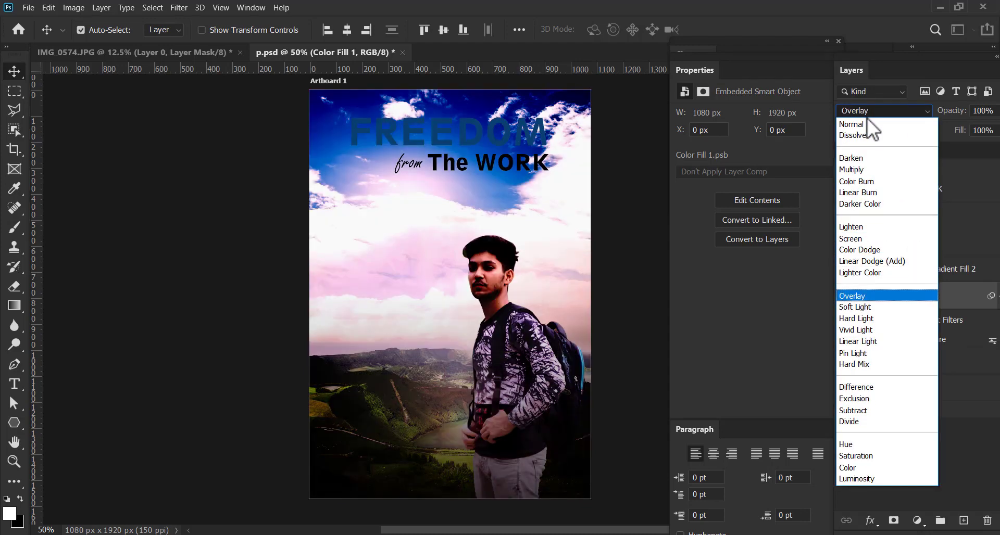
key(Down)
key(Down)
key(Down)
key(Down)
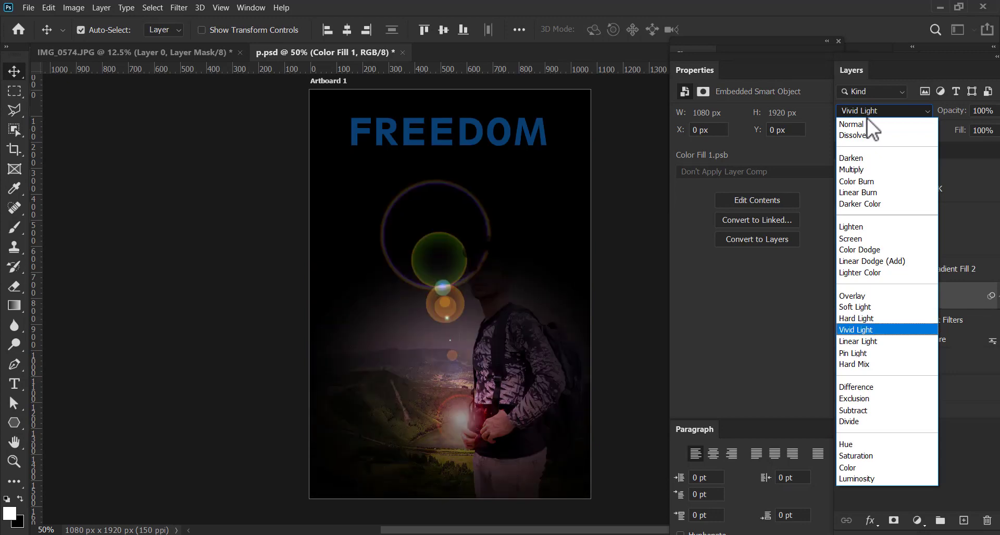
key(Down)
key(Down)
key(Down)
key(Down)
key(Down)
key(Down)
key(Down)
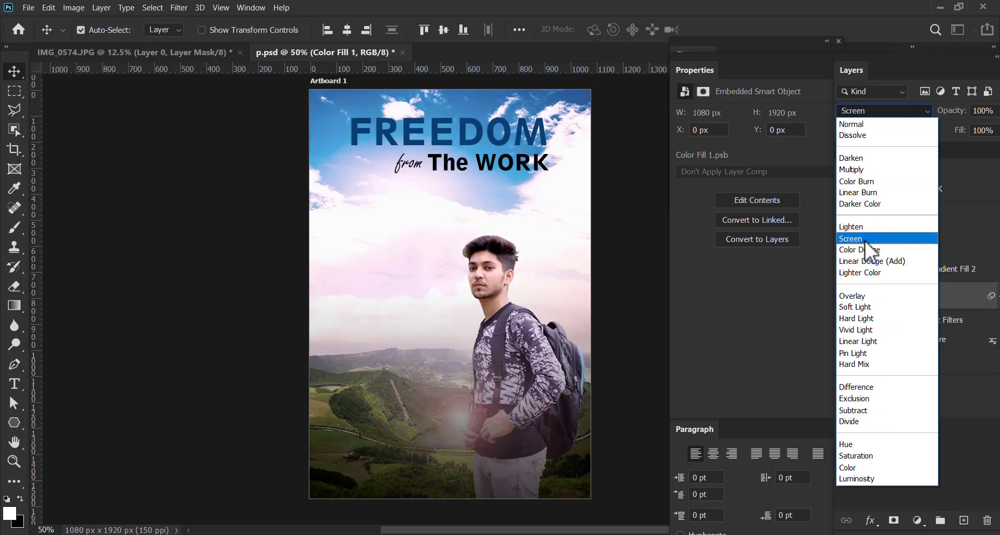
click(864, 239)
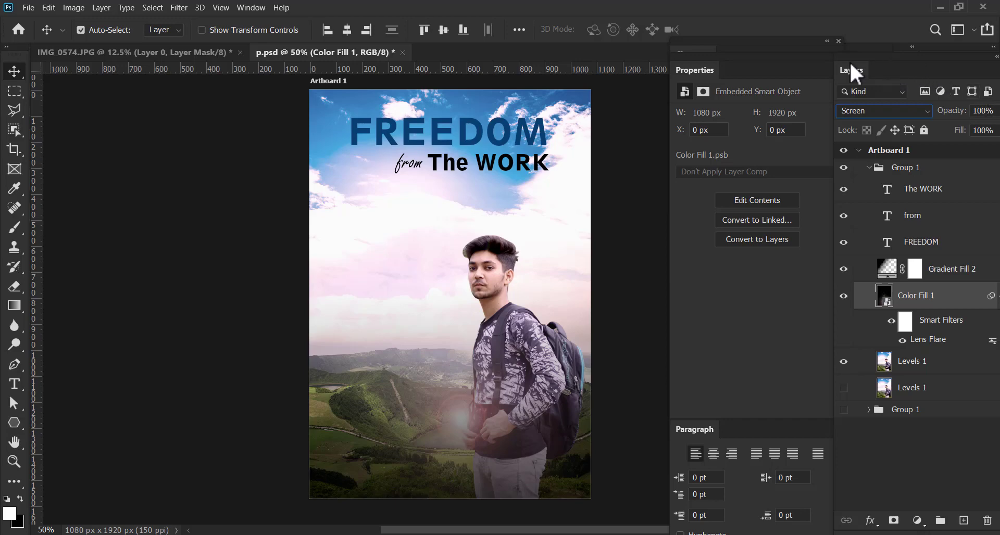
Undock the Layers panel as a floating panel and stretch it taller to show the whole layer stack
drag(851, 65, 823, 55)
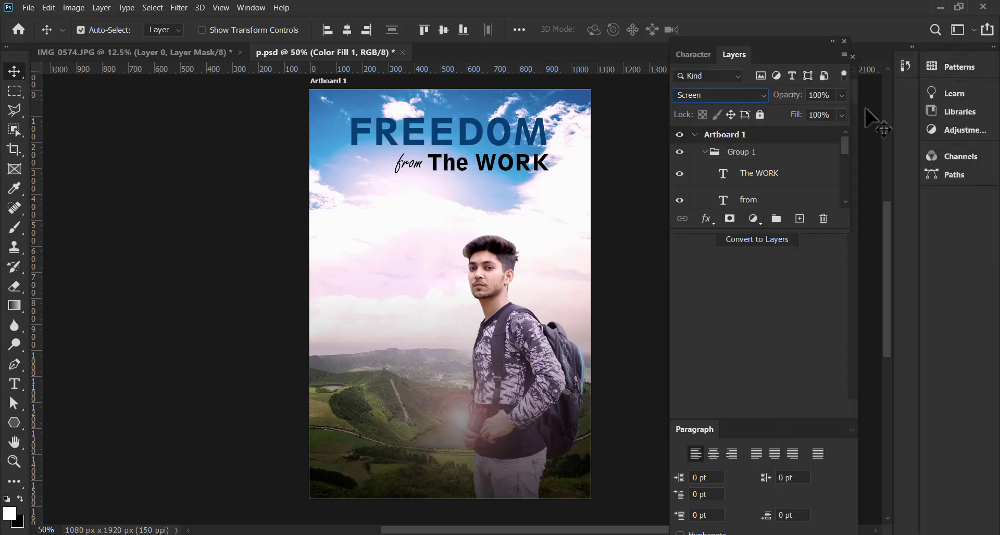
drag(764, 63, 761, 46)
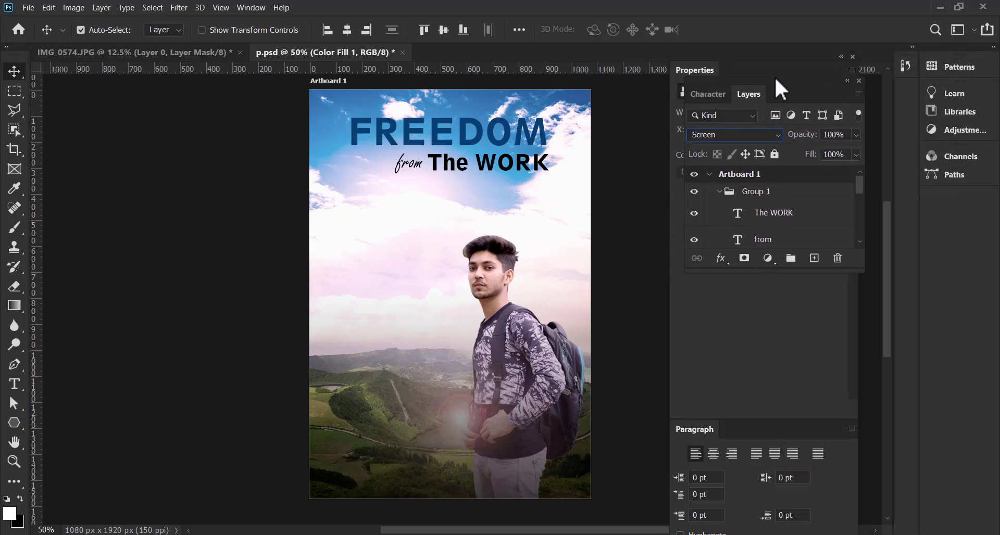
drag(764, 270, 802, 510)
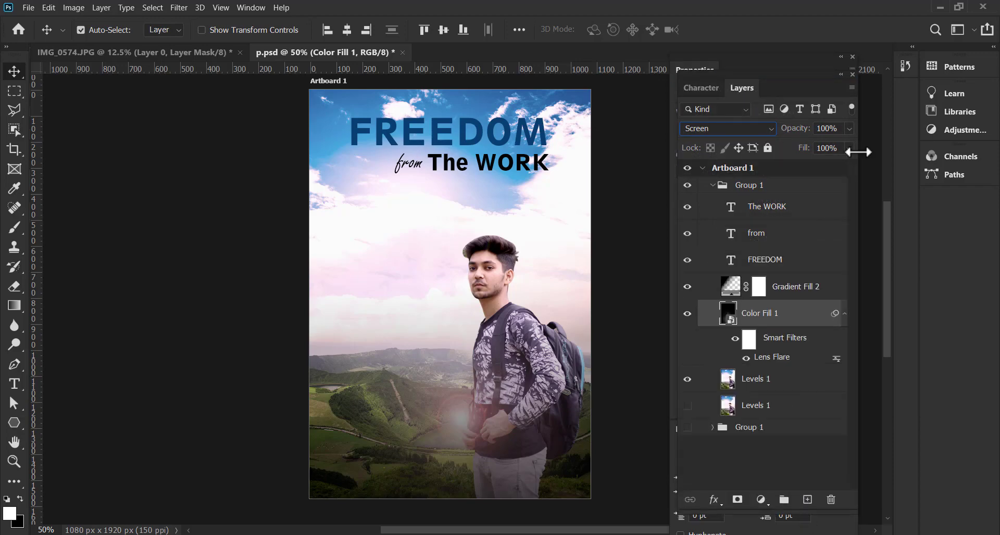
click(848, 129)
drag(828, 148, 855, 143)
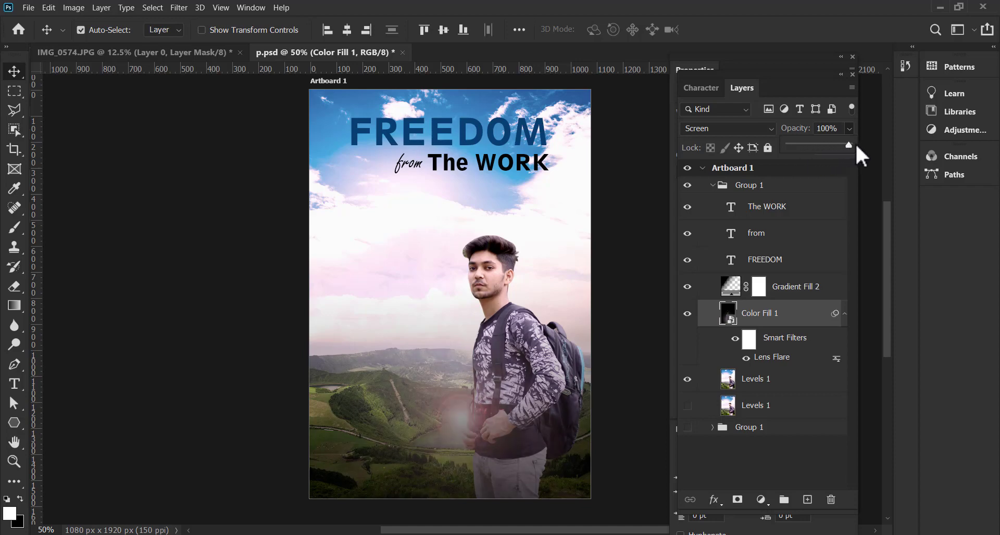
click(457, 418)
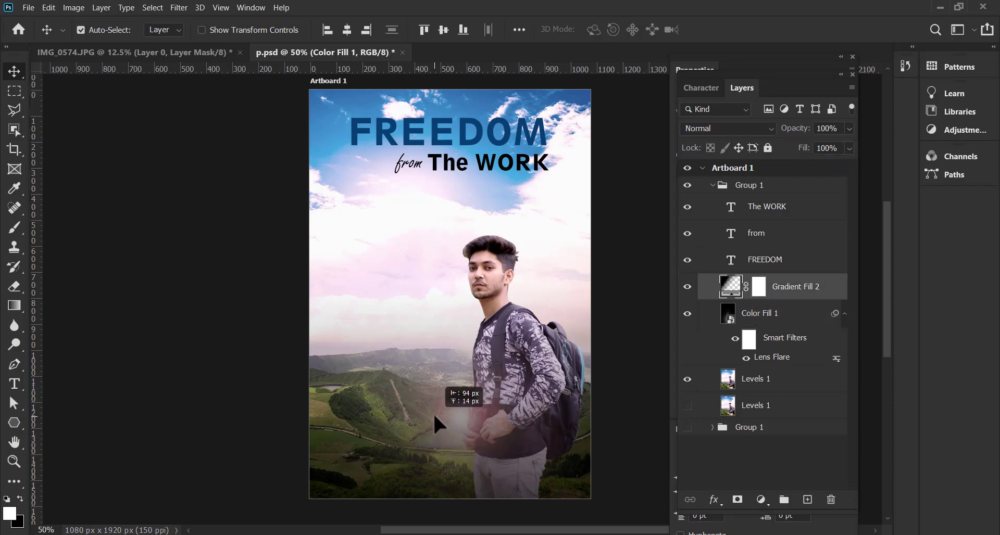
Scale the Color Fill 1 flare layer proportionally to 139.81% and center it horizontally over the artboard
click(750, 314)
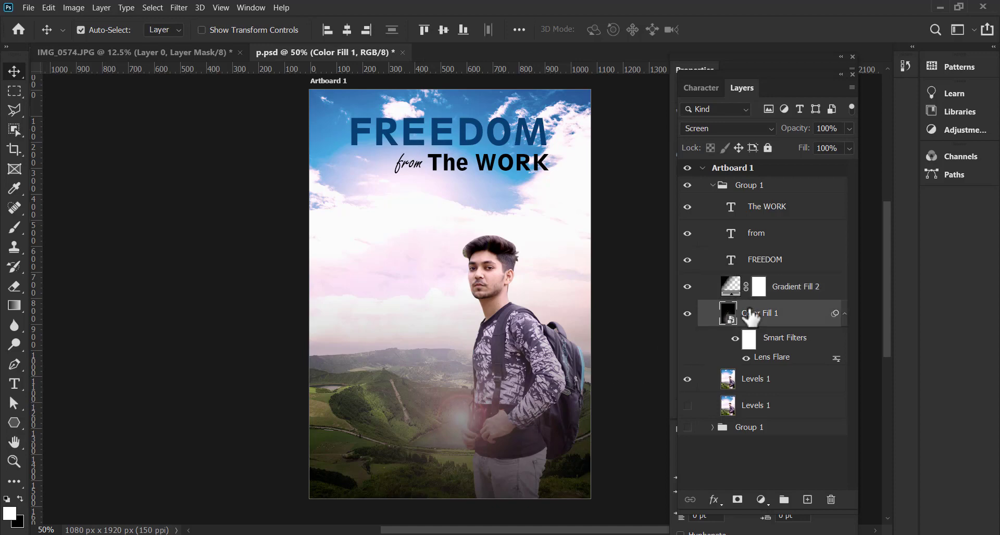
key(ctrl)
key(ctrl+t)
click(544, 228)
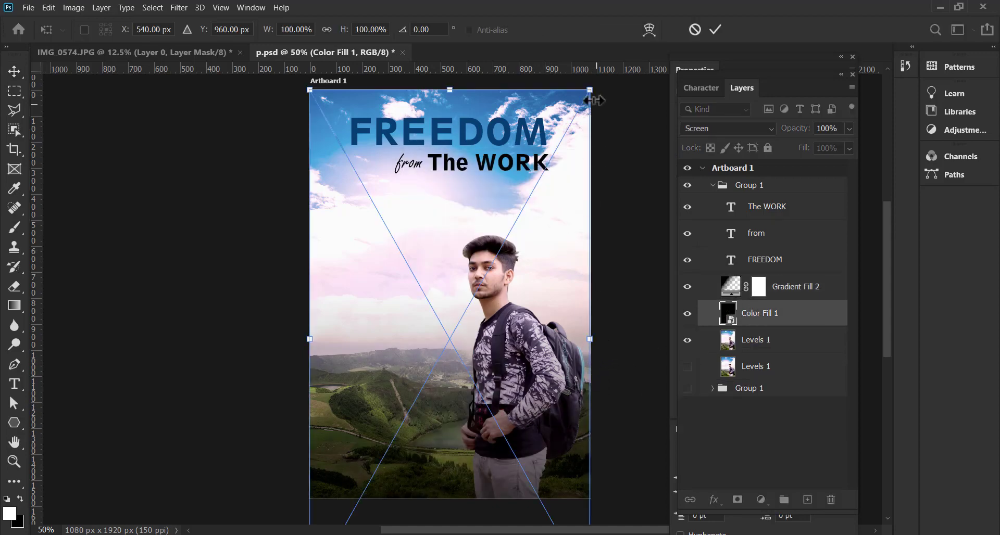
key(shift)
drag(589, 90, 586, 148)
key(space)
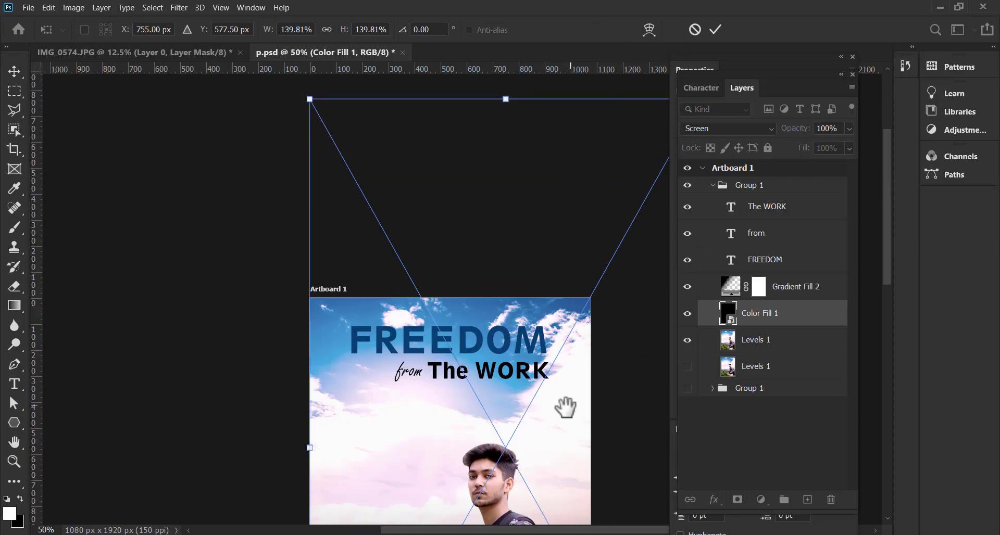
drag(564, 406, 552, 209)
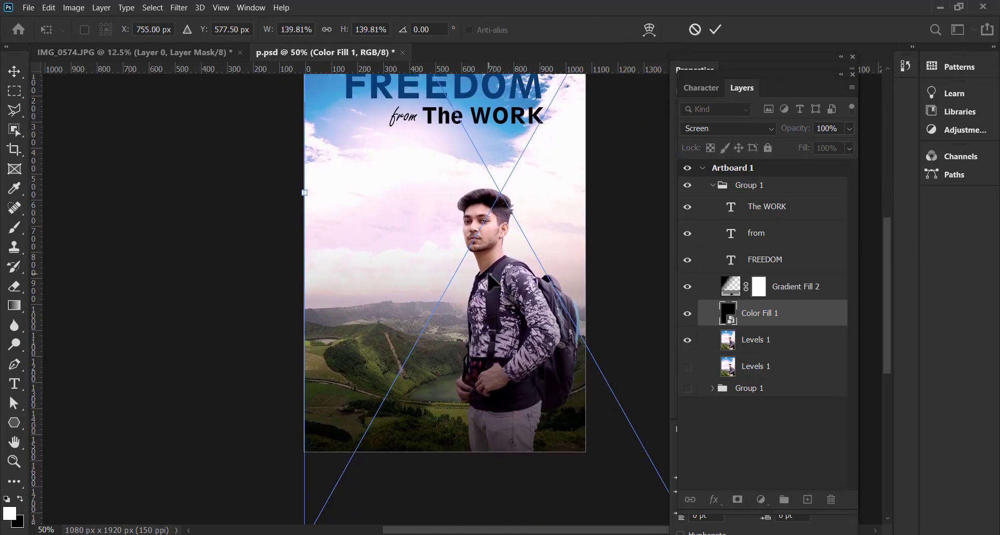
drag(487, 273, 432, 359)
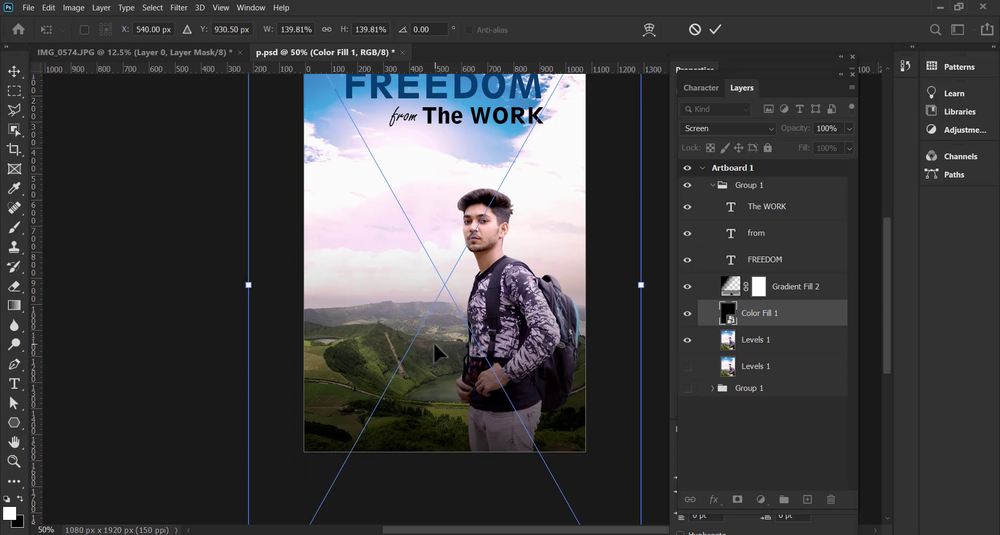
key(Return)
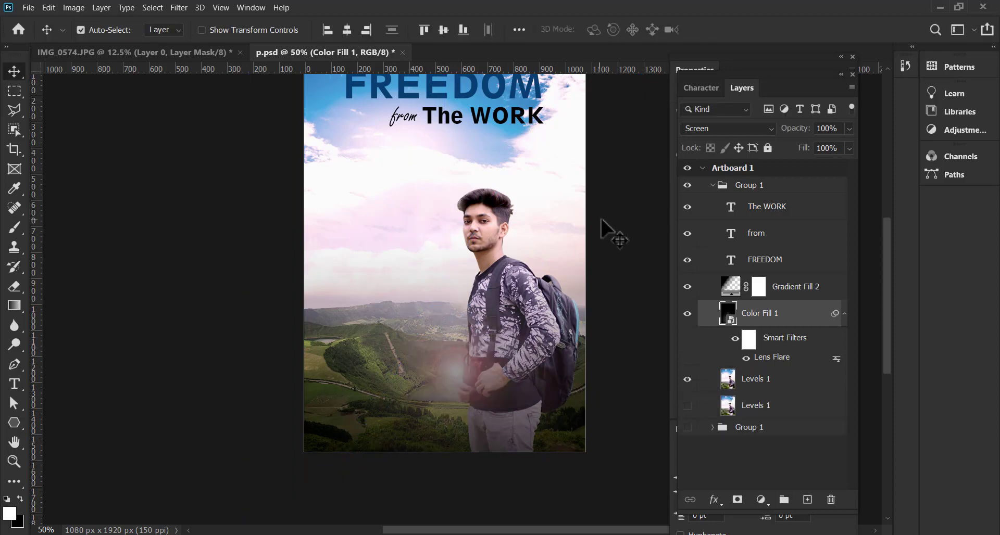
click(598, 234)
Add an Exposure adjustment layer above The WORK text layer
key(space)
drag(544, 183, 589, 223)
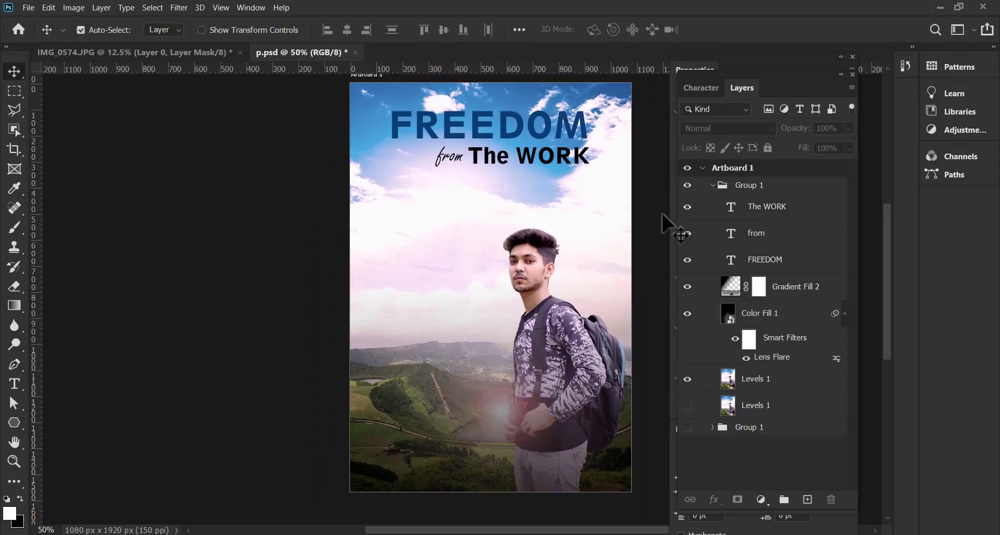
click(769, 208)
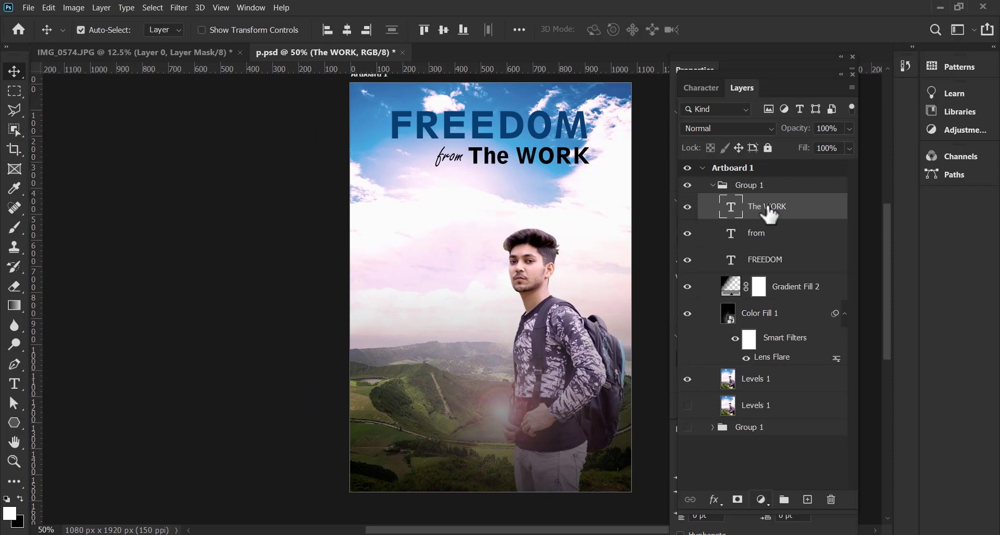
click(761, 500)
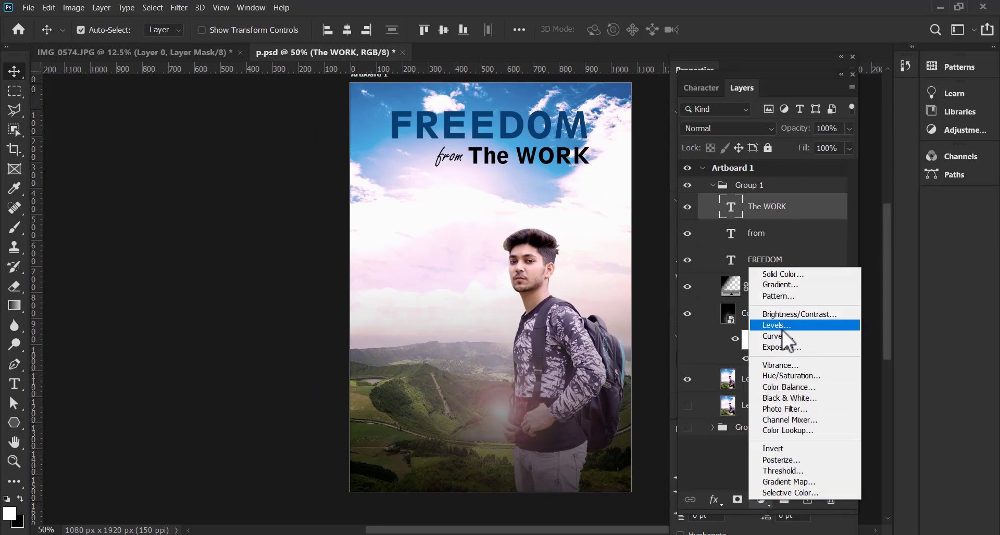
click(784, 347)
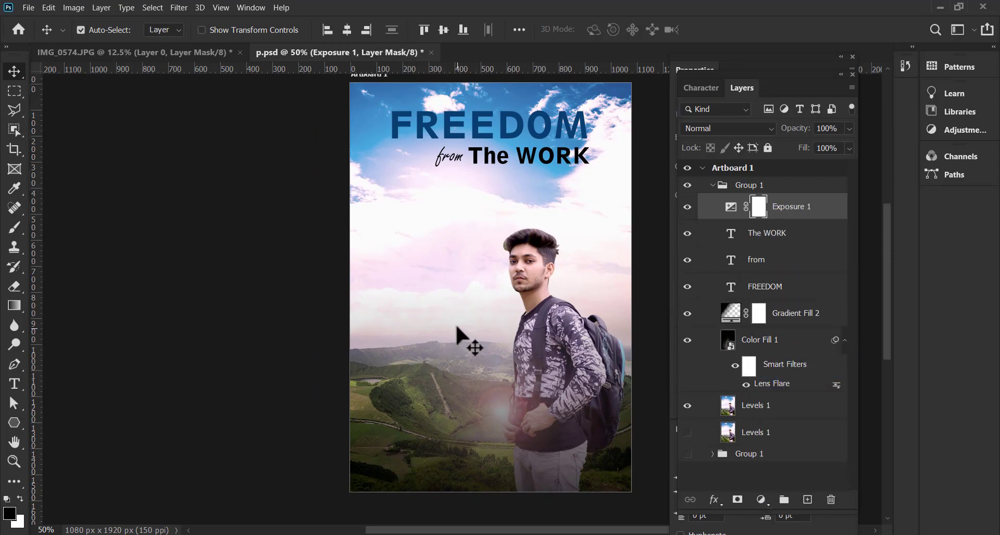
Undo the accidental layer selection on the canvas and dock the floating Layers panel back beside Character and Properties
click(434, 337)
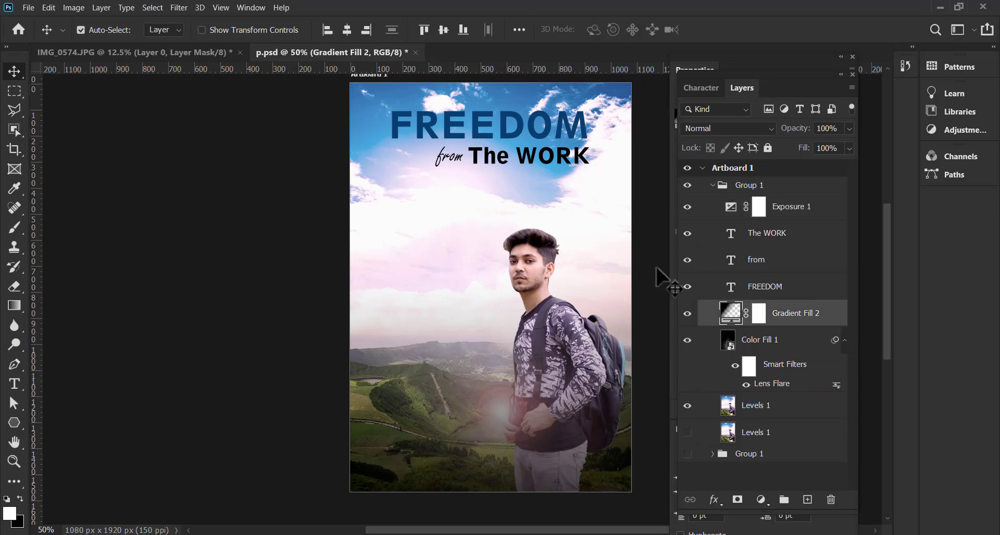
key(ctrl+z)
drag(743, 73, 838, 77)
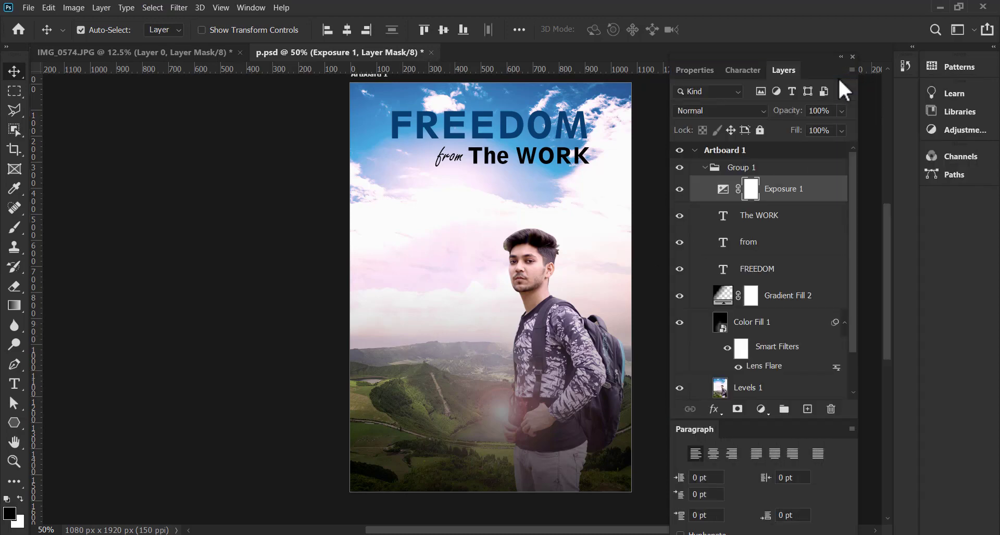
Set the Exposure adjustment to exposure +0.22, offset -0.0123 and gamma correction 0.91
click(702, 70)
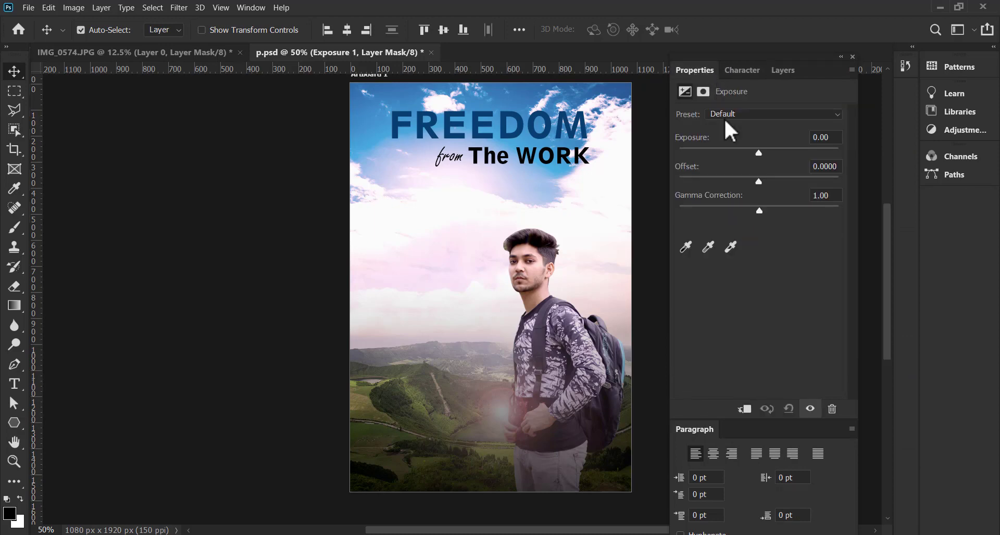
drag(759, 152, 762, 153)
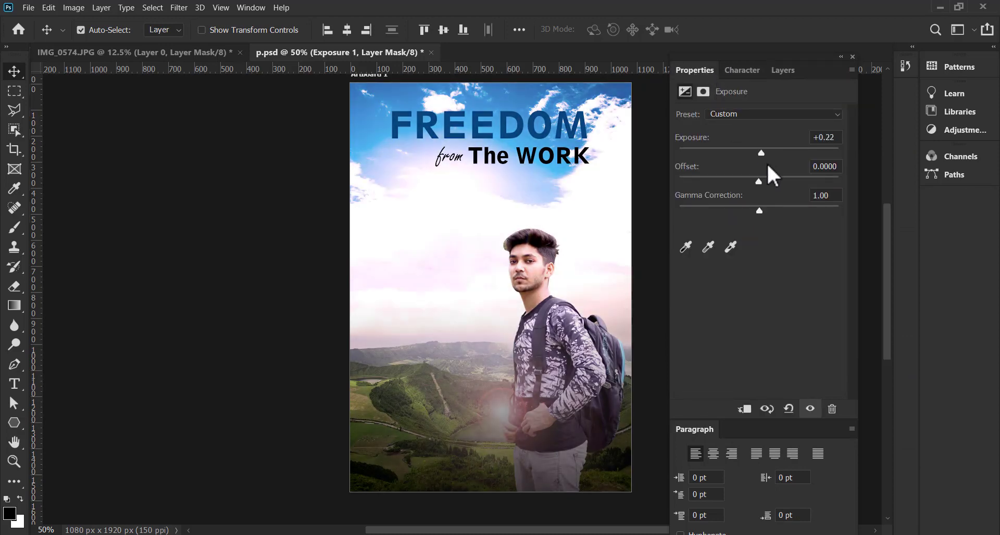
drag(759, 210, 757, 183)
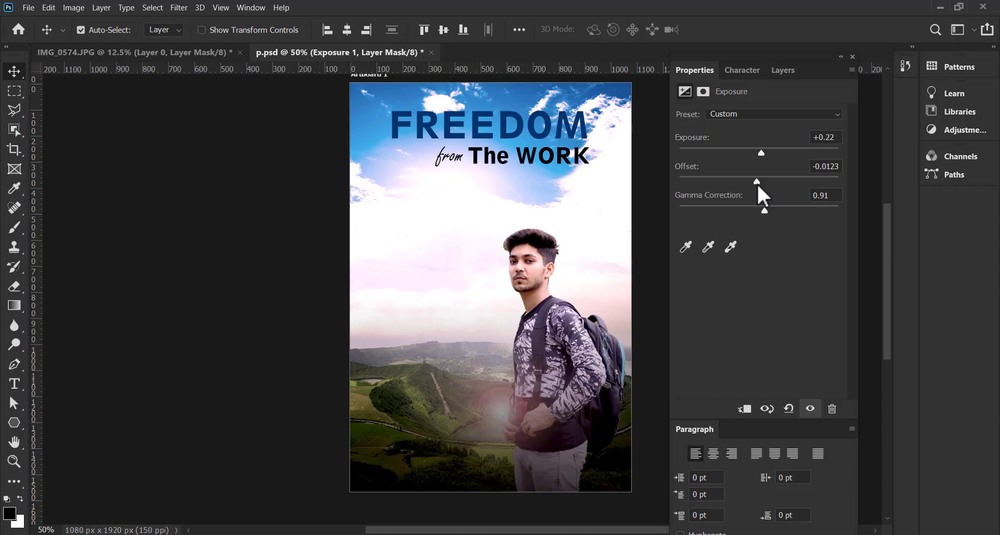
Delete the Exposure 1 adjustment layer
click(781, 71)
click(785, 197)
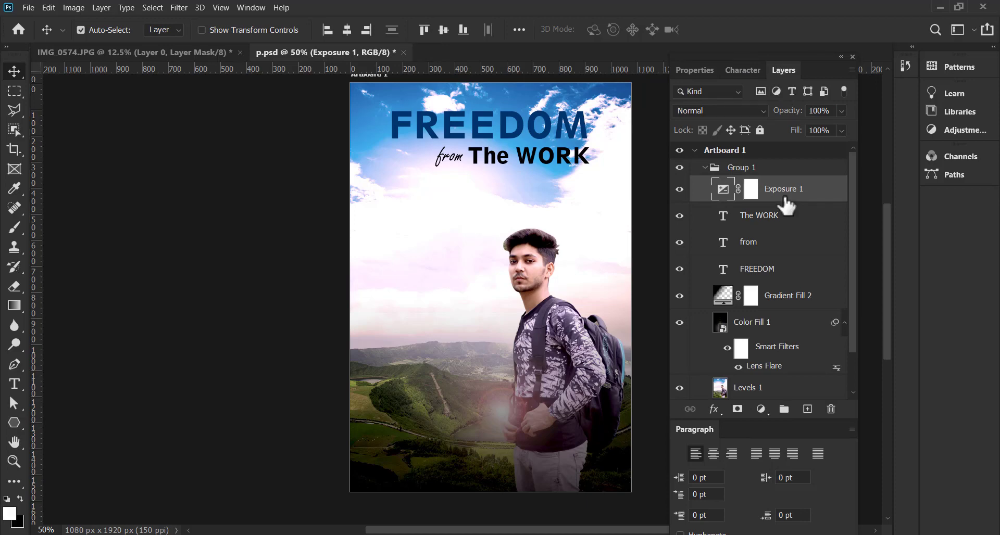
key(Delete)
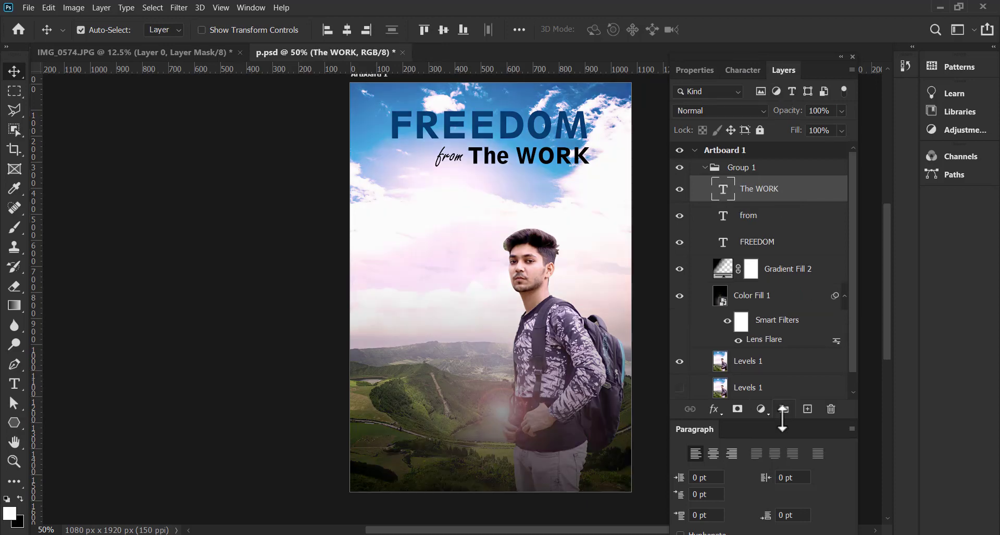
Add a Levels adjustment layer above The WORK text layer with RGB input levels of 24, 1.07 and 243
click(761, 409)
click(789, 235)
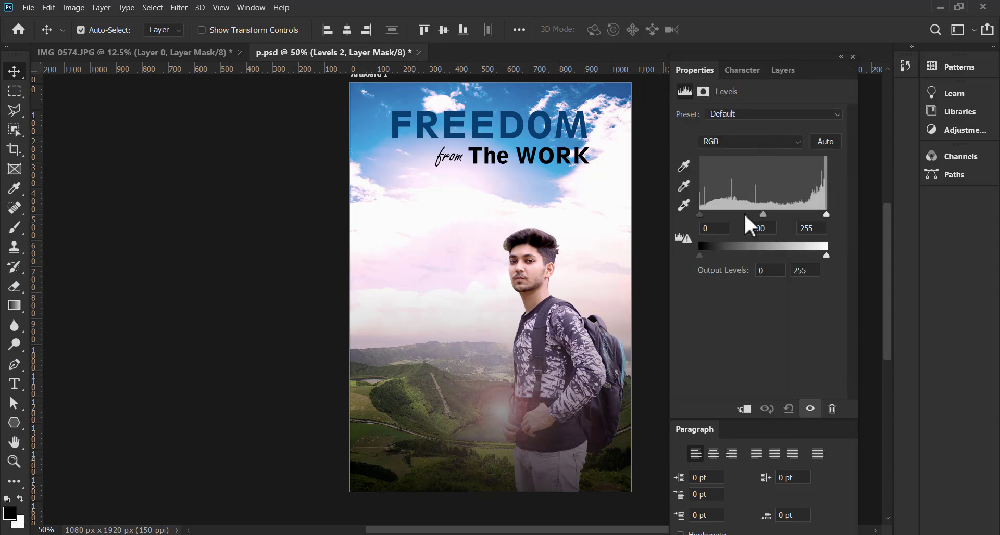
drag(699, 214, 707, 214)
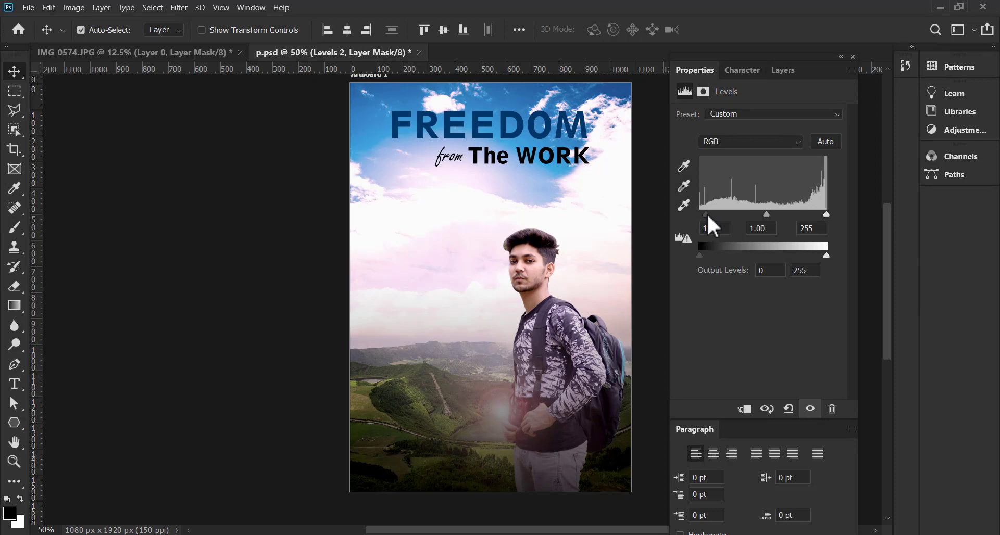
drag(826, 214, 826, 214)
drag(760, 214, 760, 214)
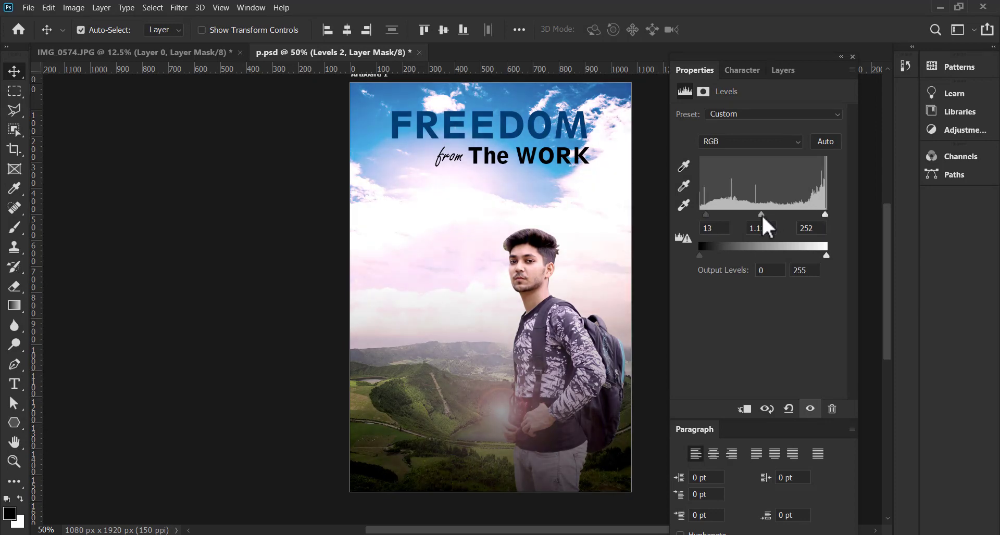
drag(825, 214, 821, 214)
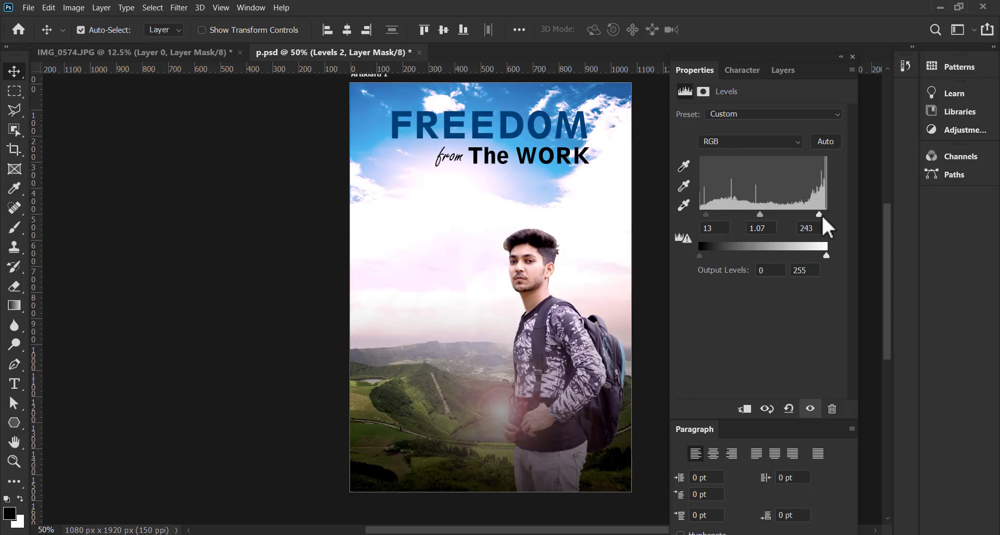
drag(706, 214, 711, 214)
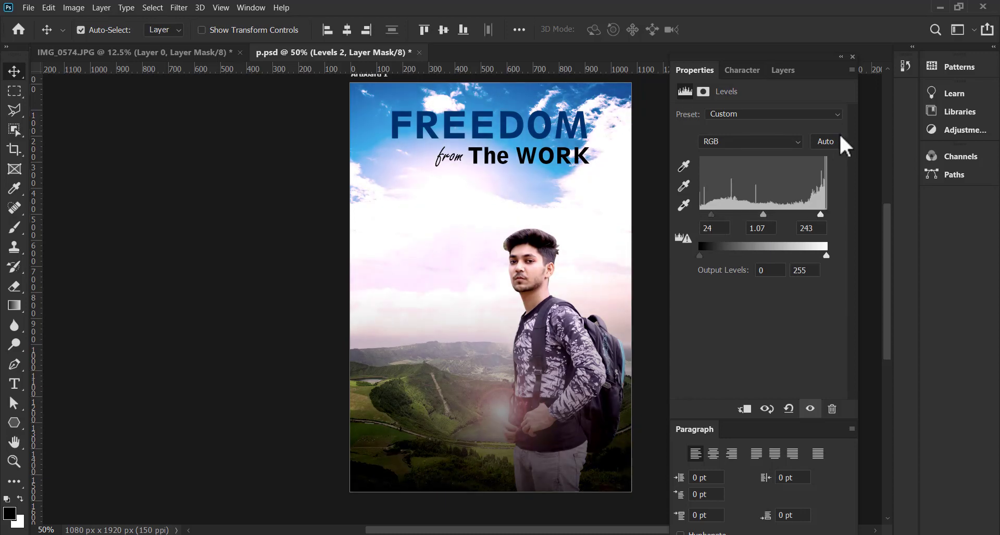
drag(446, 279, 390, 320)
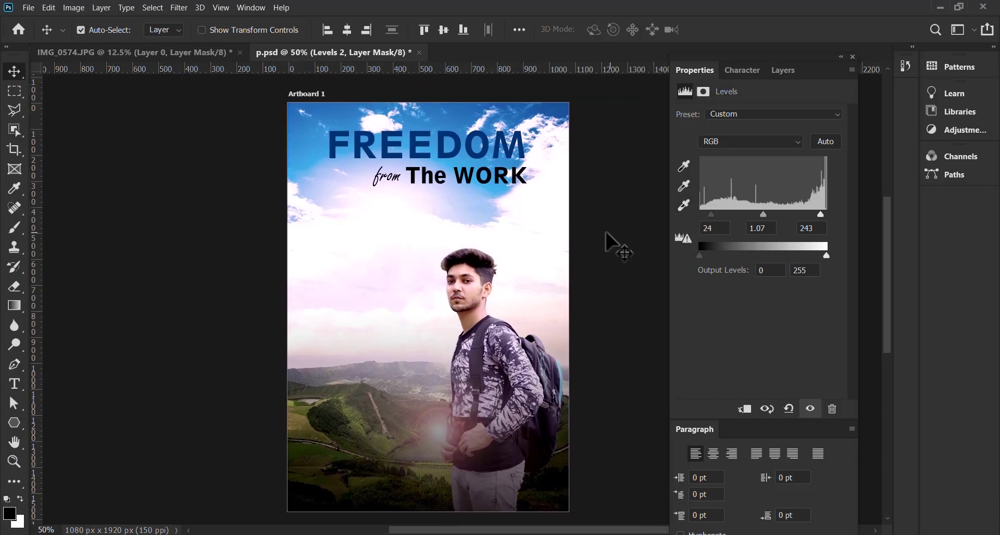